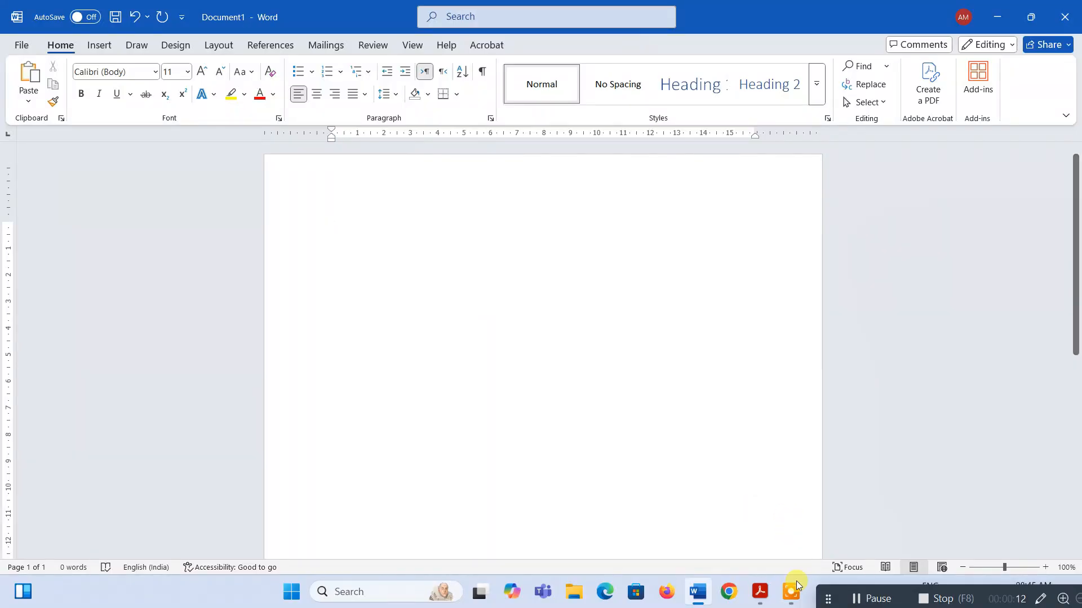
Enter the header from the Word Practice 1.pdf form in Word: TECH IN ODIA INSTITUTE OF INFORMATION & TECHNOLOGY PVT. LTD, then MALKANGIRI with the phone placeholder.
click(760, 591)
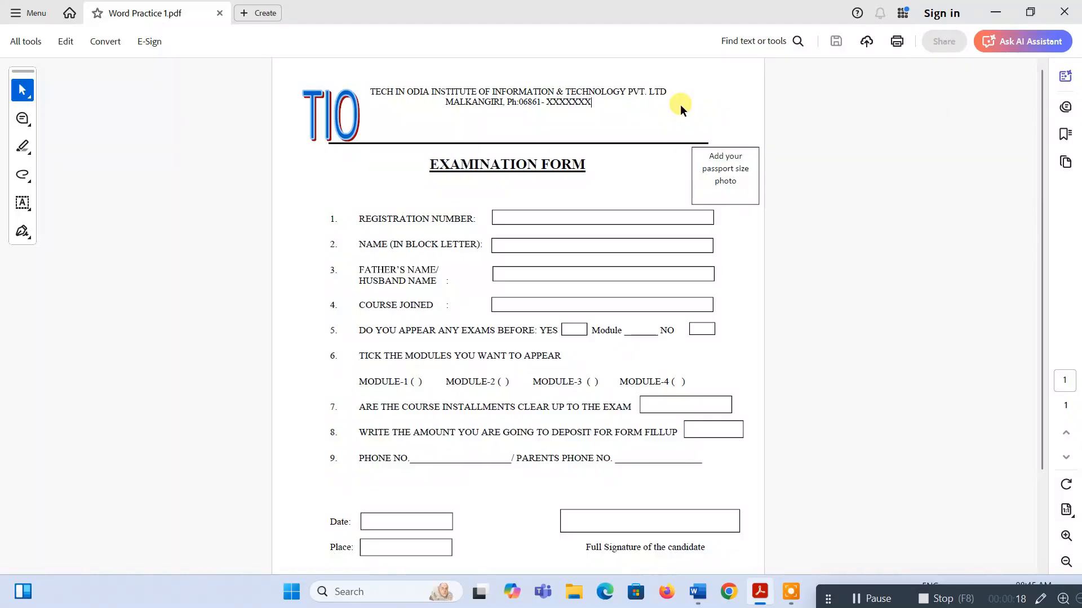
click(698, 591)
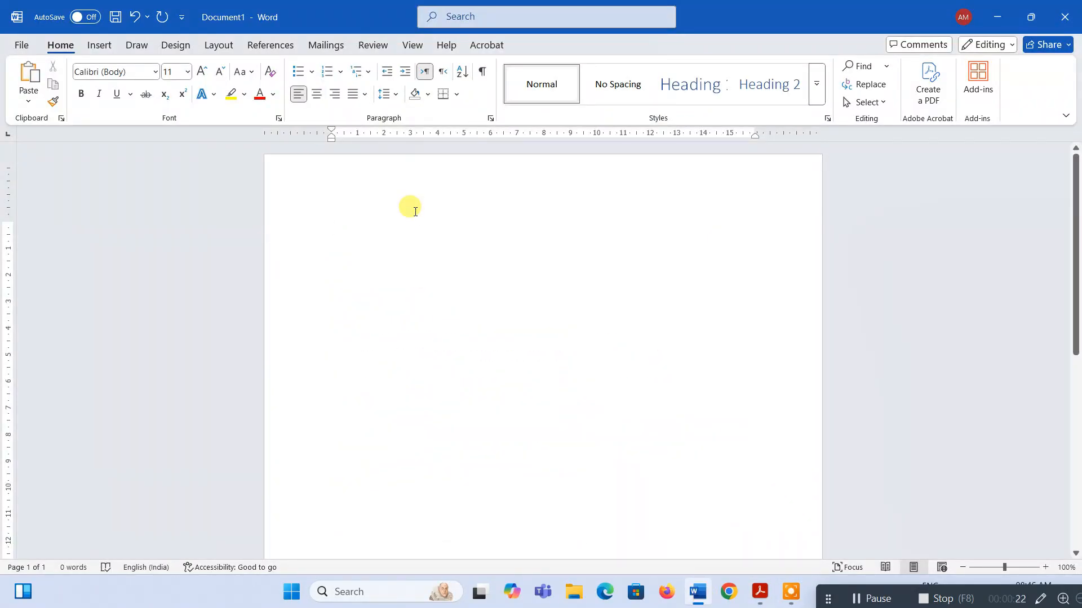
key(alt+Tab)
key(alt+Tab)
text(T)
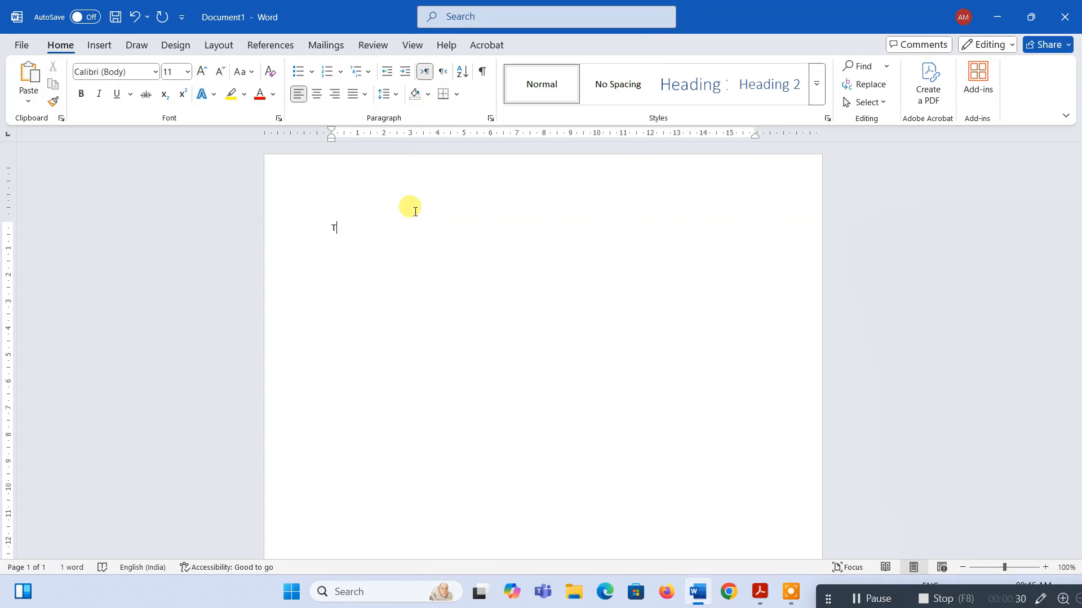
key(BackSpace)
text(T)
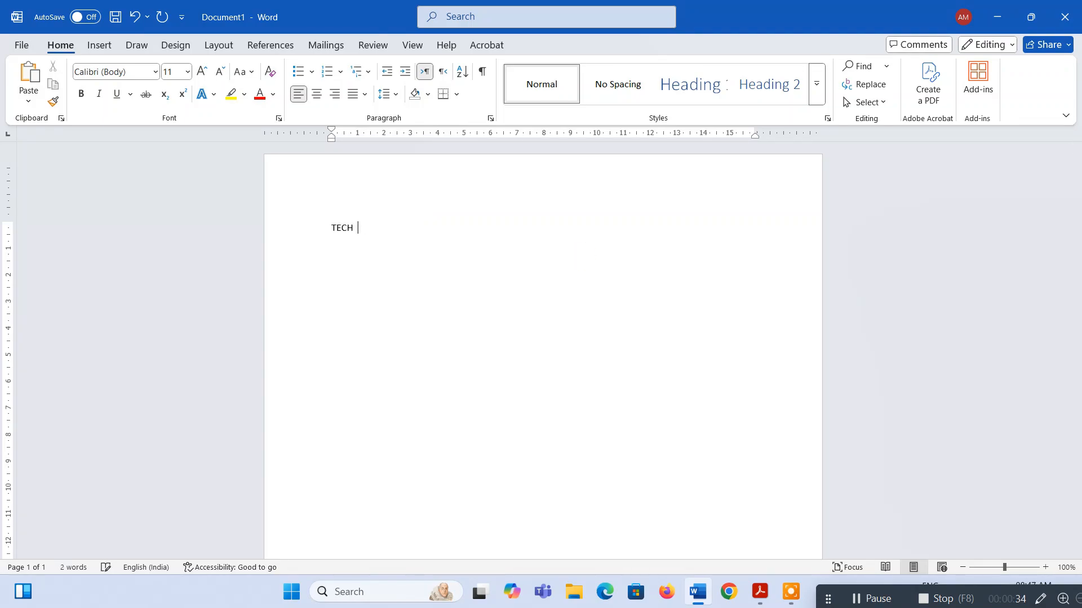
key(BackSpace)
text(INSTITUTE OF INFORMATION & TECHNOLOGY PVT. LTD MALKANGIRI, Ph:06861- XXXXXXX)
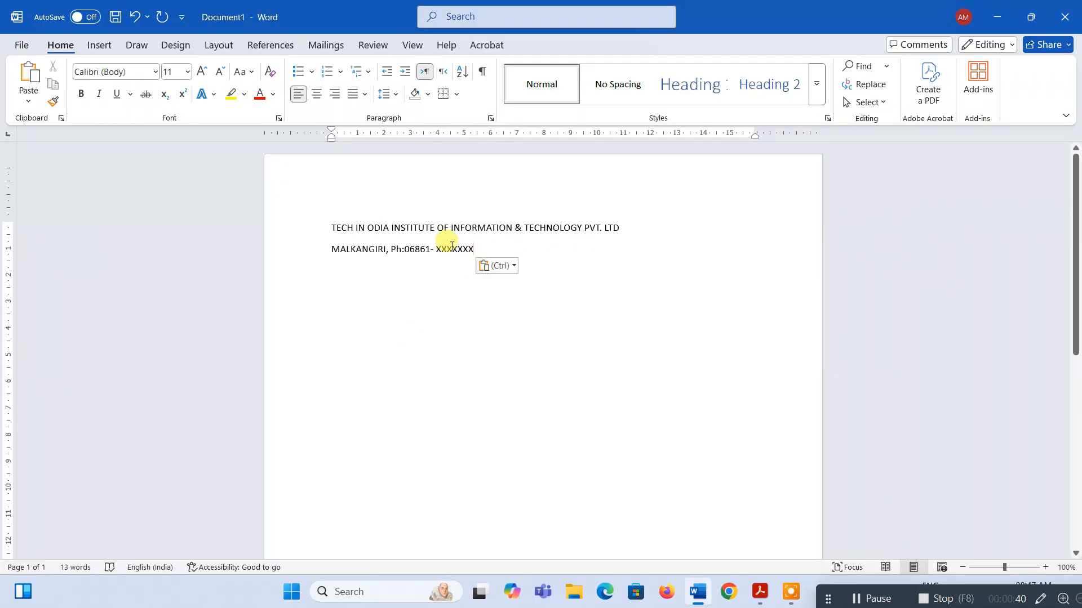
Center both header lines and remove the space after their paragraphs to match the reference form.
key(alt+Tab)
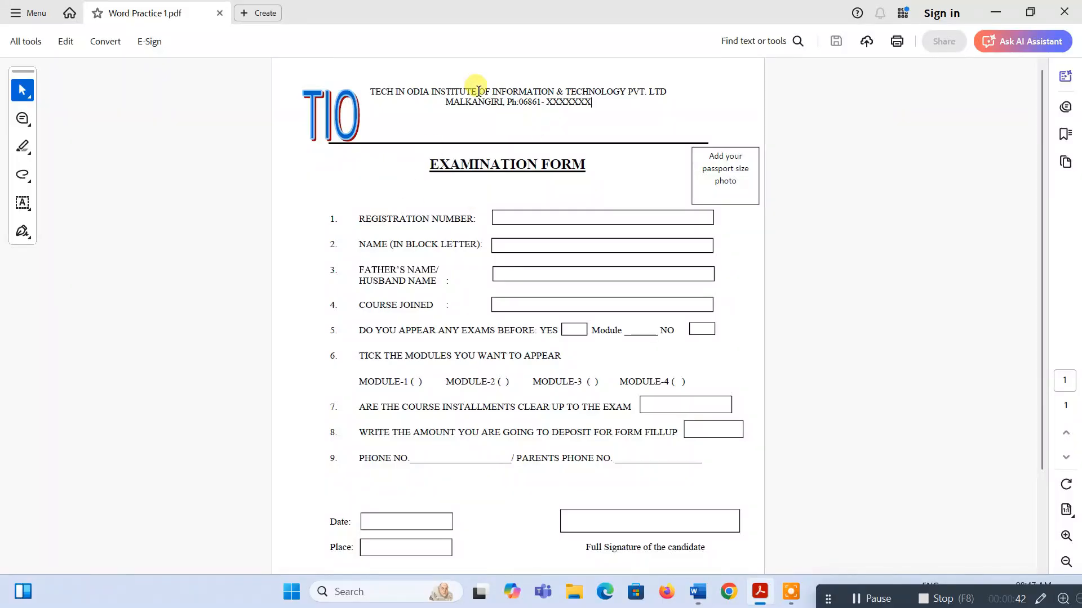
key(alt+Tab)
drag(479, 248, 334, 237)
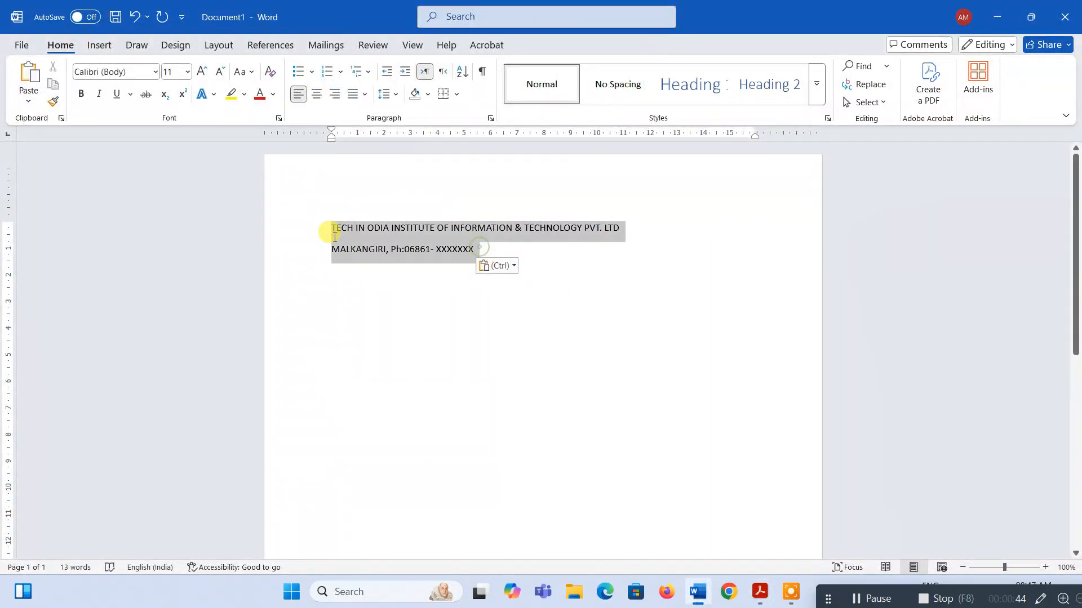
click(317, 94)
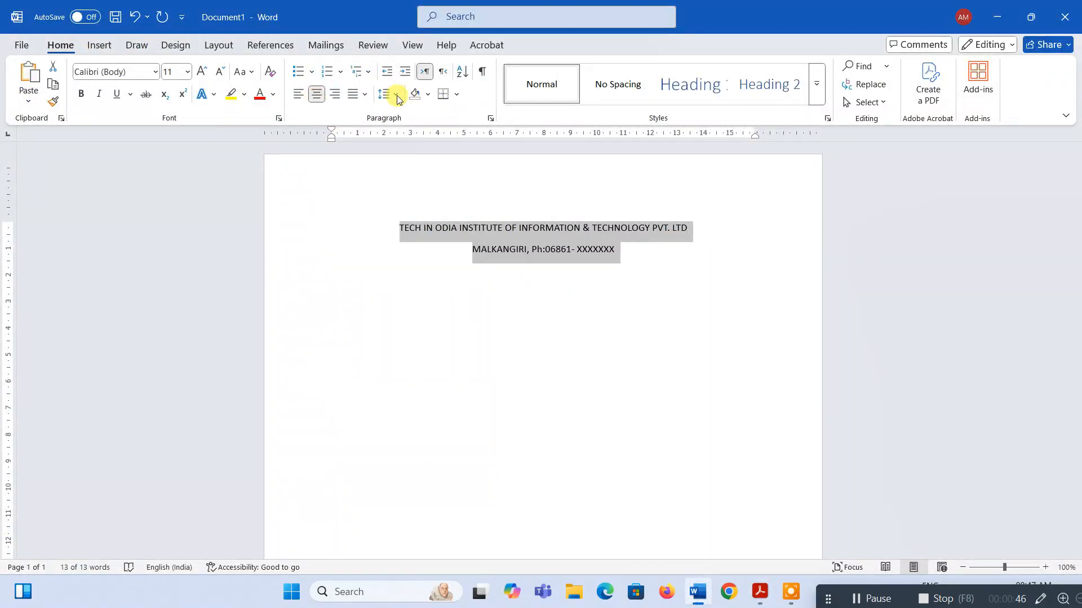
click(398, 99)
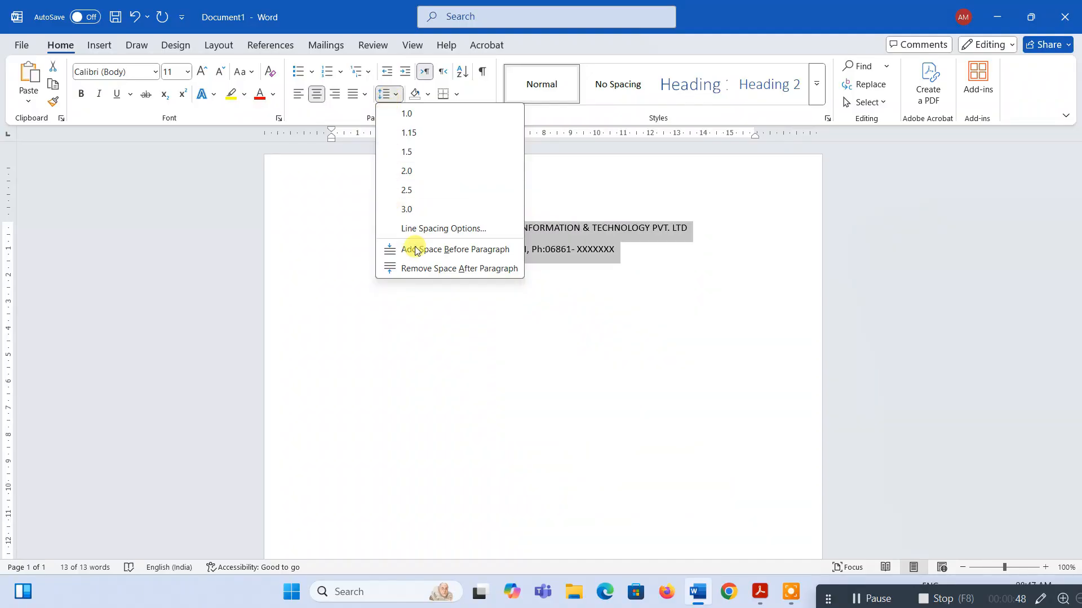
click(430, 270)
key(alt+Tab)
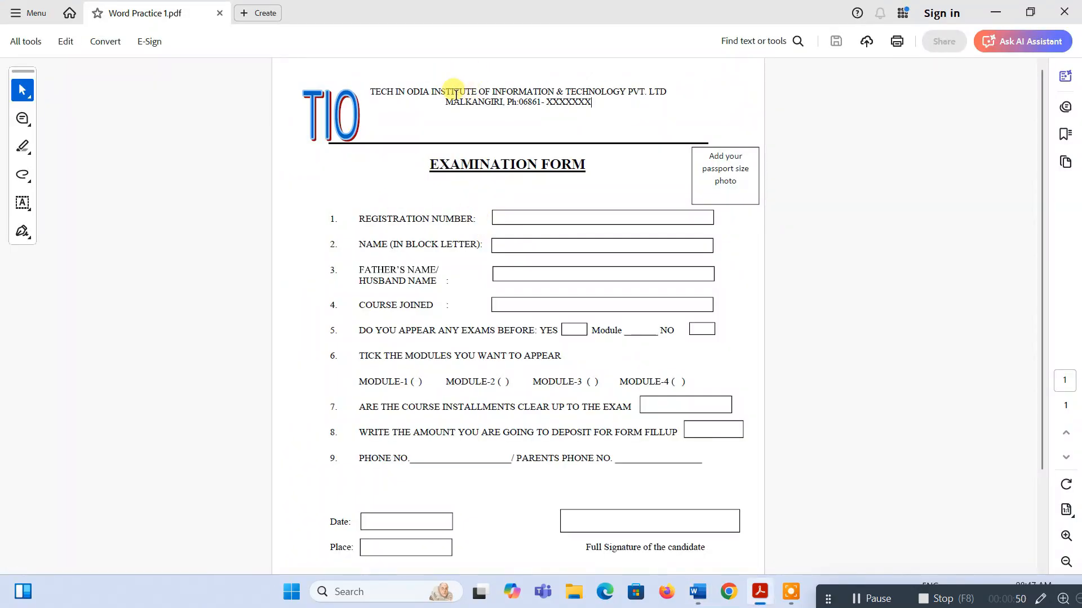
key(alt+Tab)
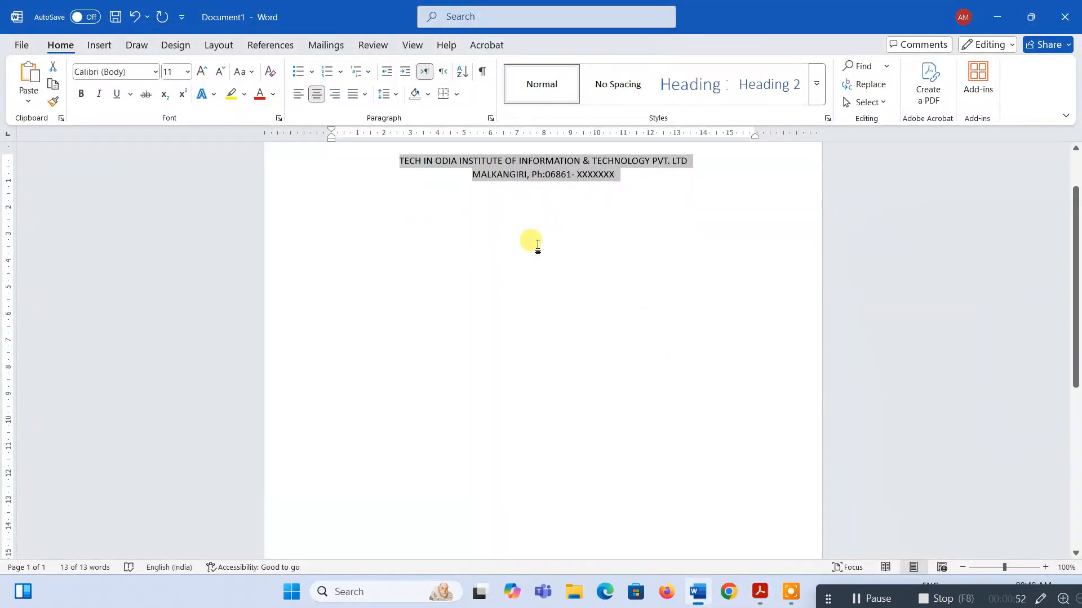
Add a new left-aligned empty line below the MALKANGIRI header line.
key(alt+Tab)
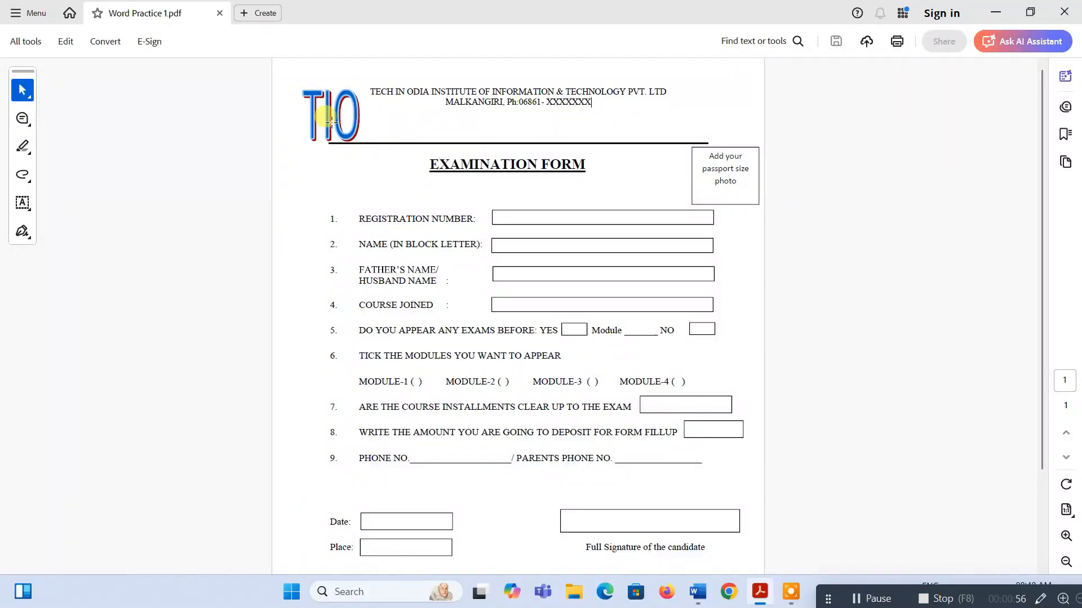
key(alt+Tab)
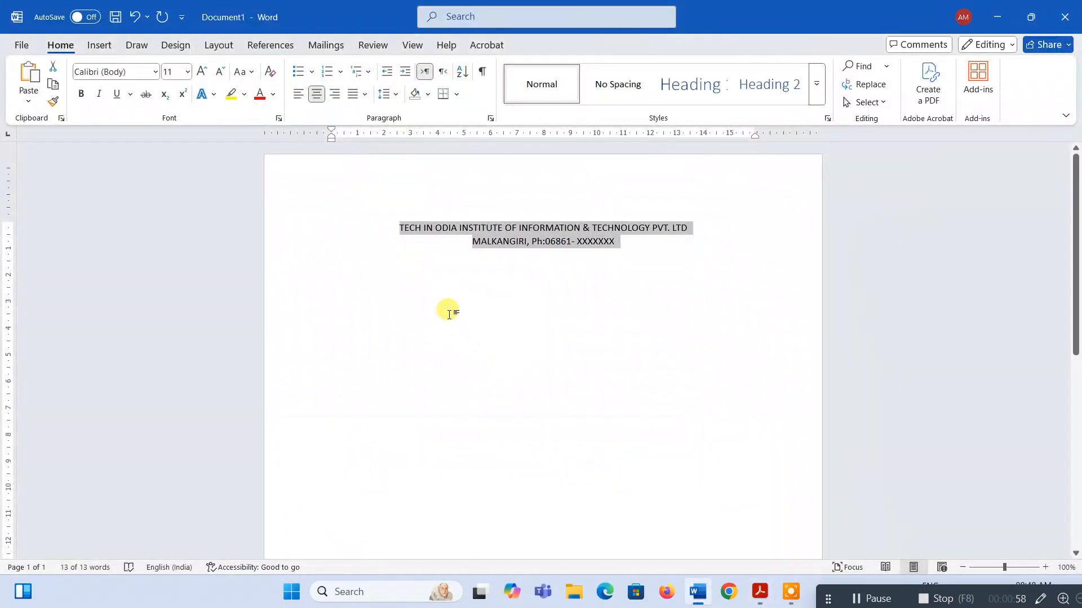
click(616, 246)
key(Return)
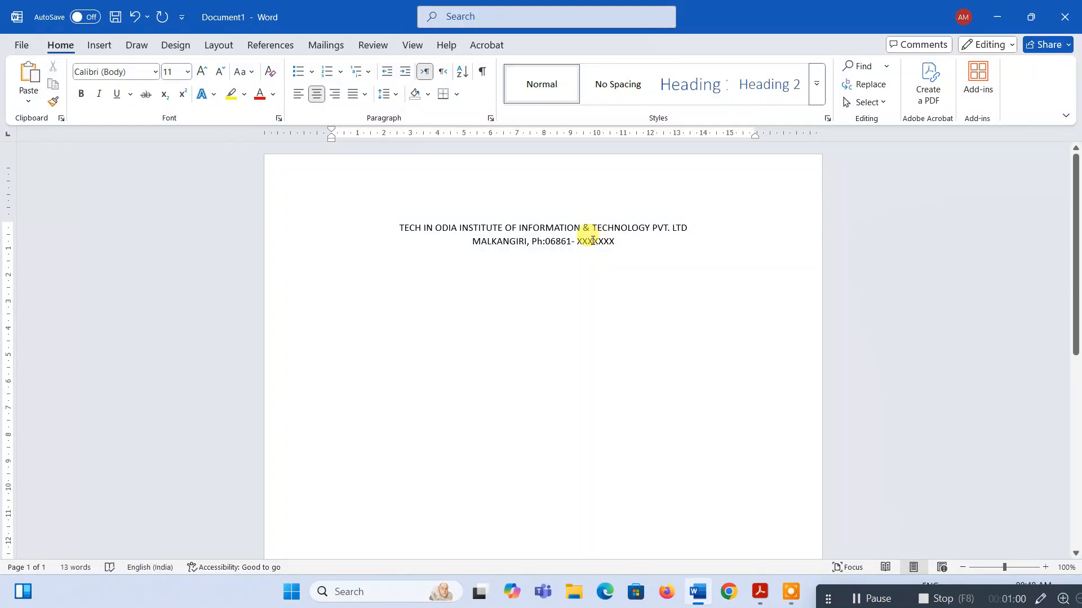
key(ctrl+l)
key(alt+Tab)
key(alt+Tab)
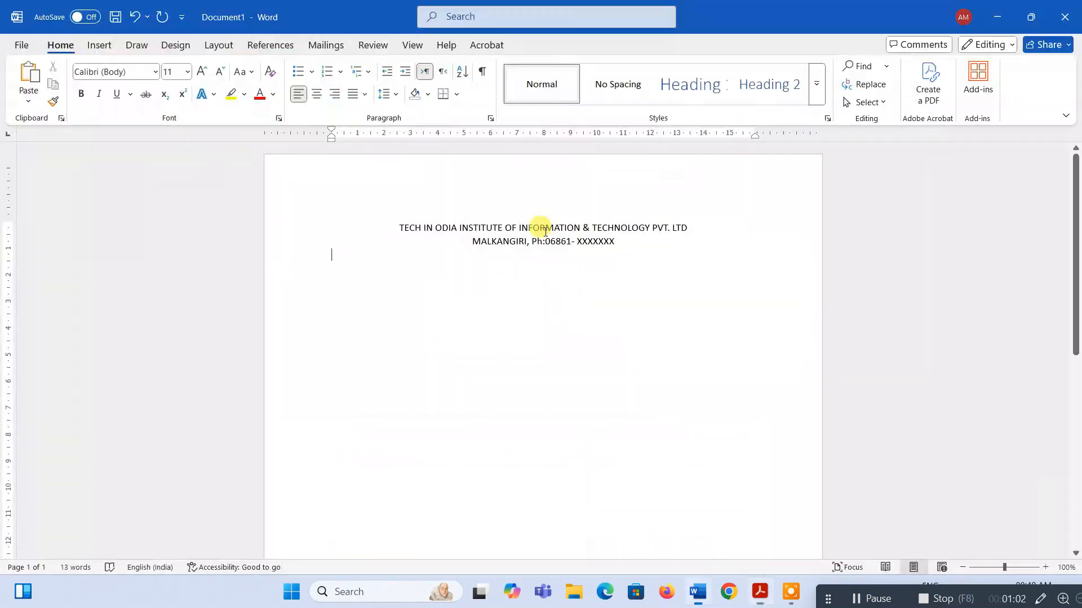
Insert a blue, shadowed WordArt logo reading TIO beside the institute's header lines.
click(113, 46)
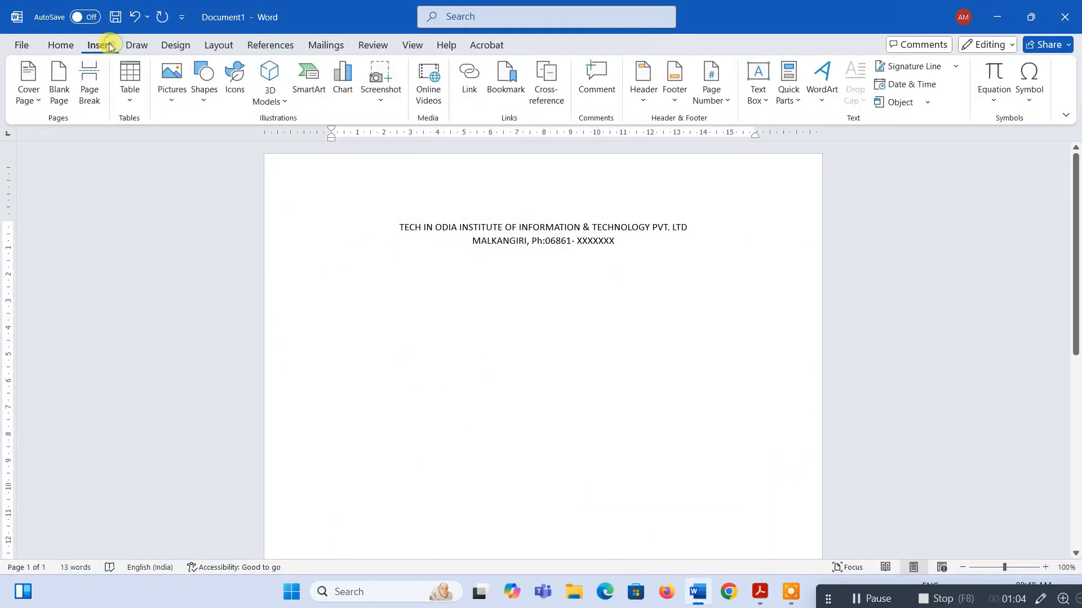
click(815, 104)
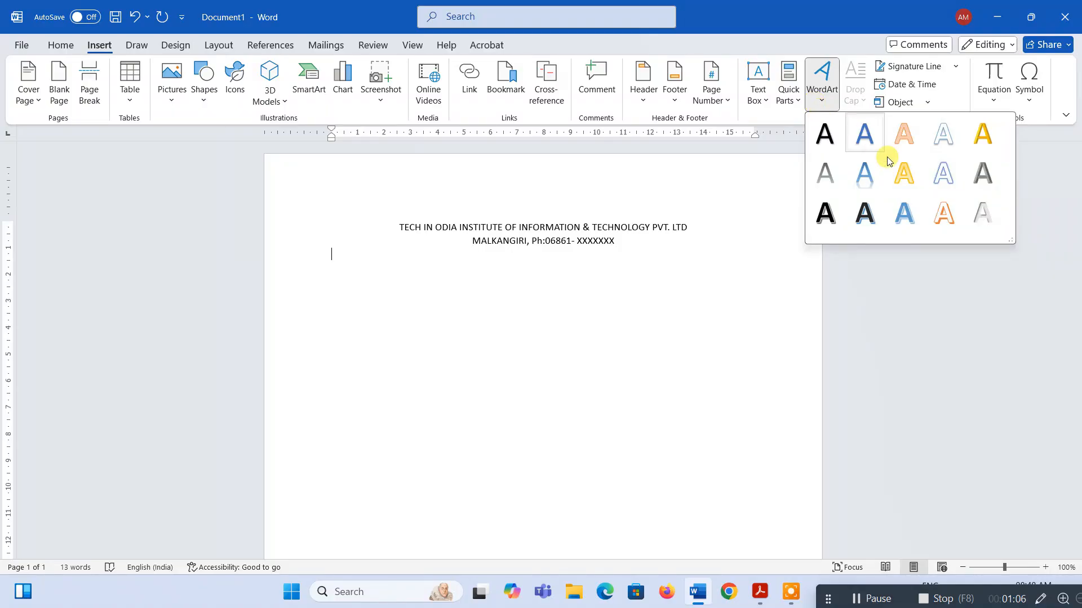
click(867, 138)
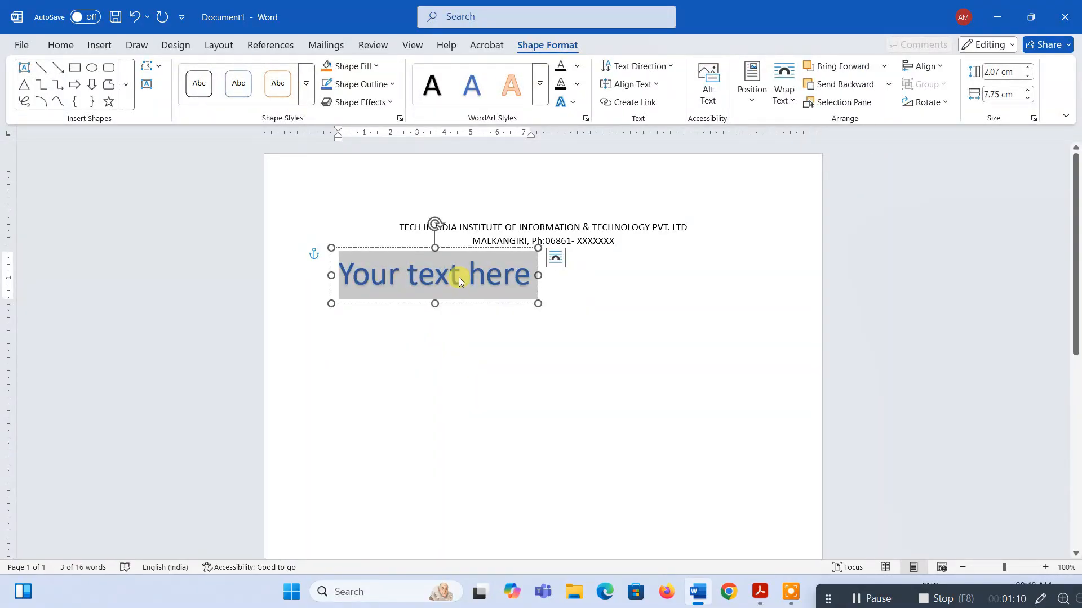
text(TIO)
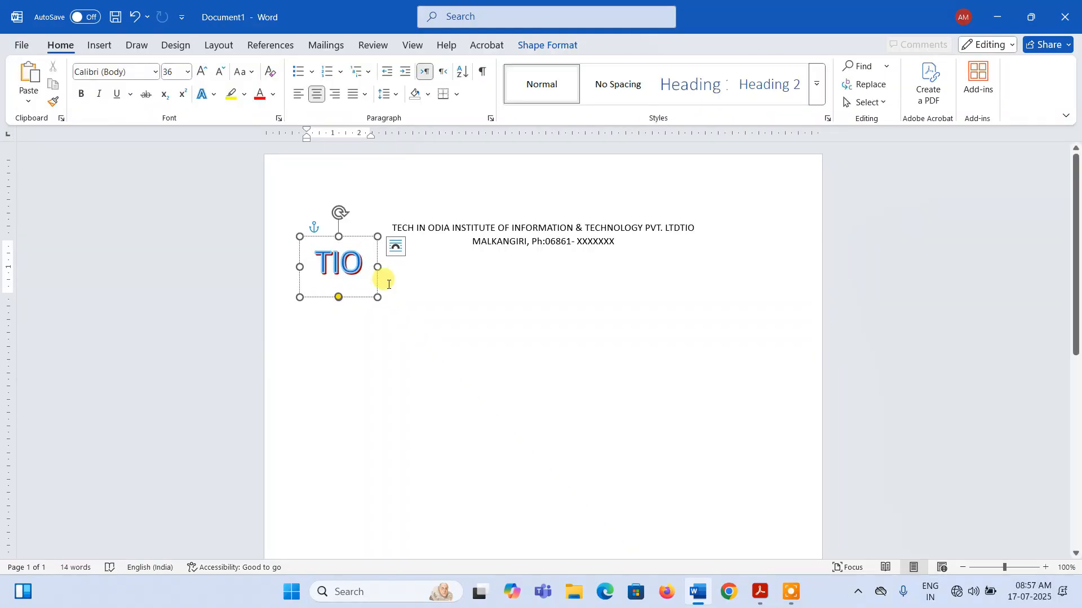
click(353, 236)
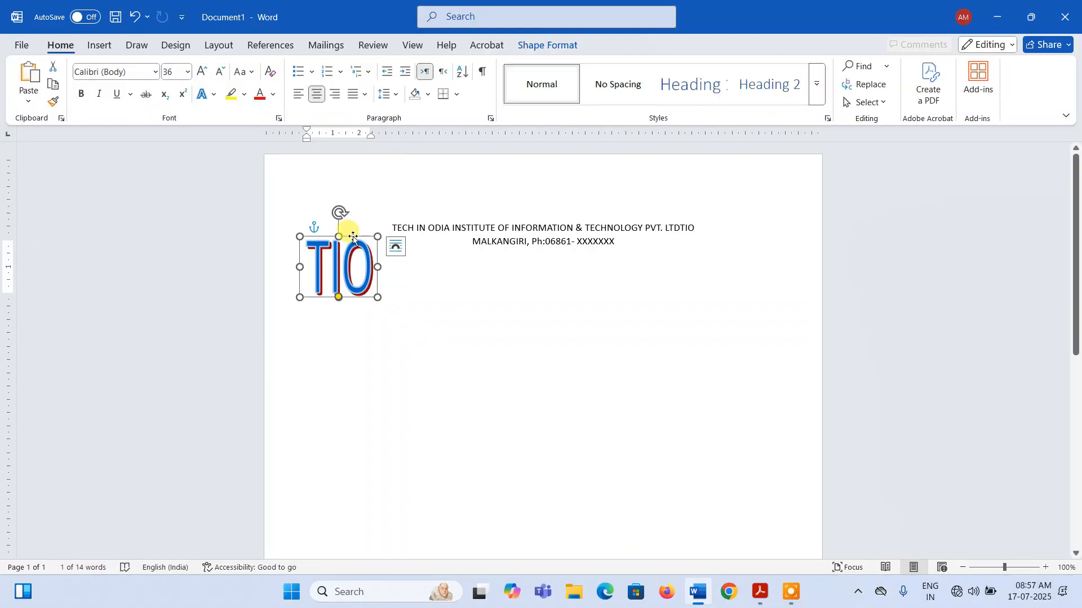
click(454, 339)
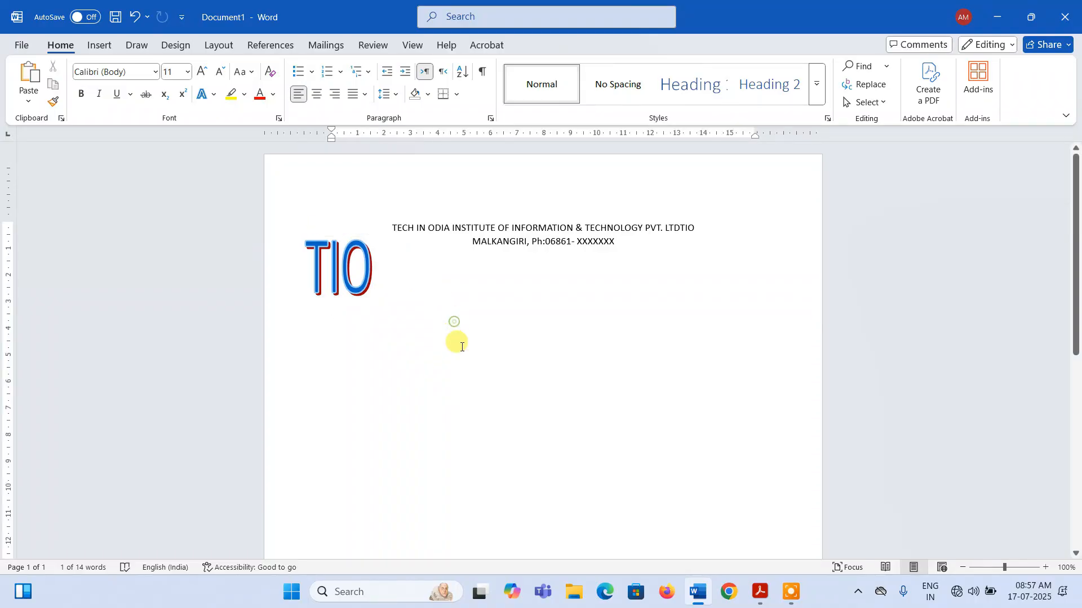
Set the TIO WordArt logo's text wrapping to Behind Text.
key(alt+Tab)
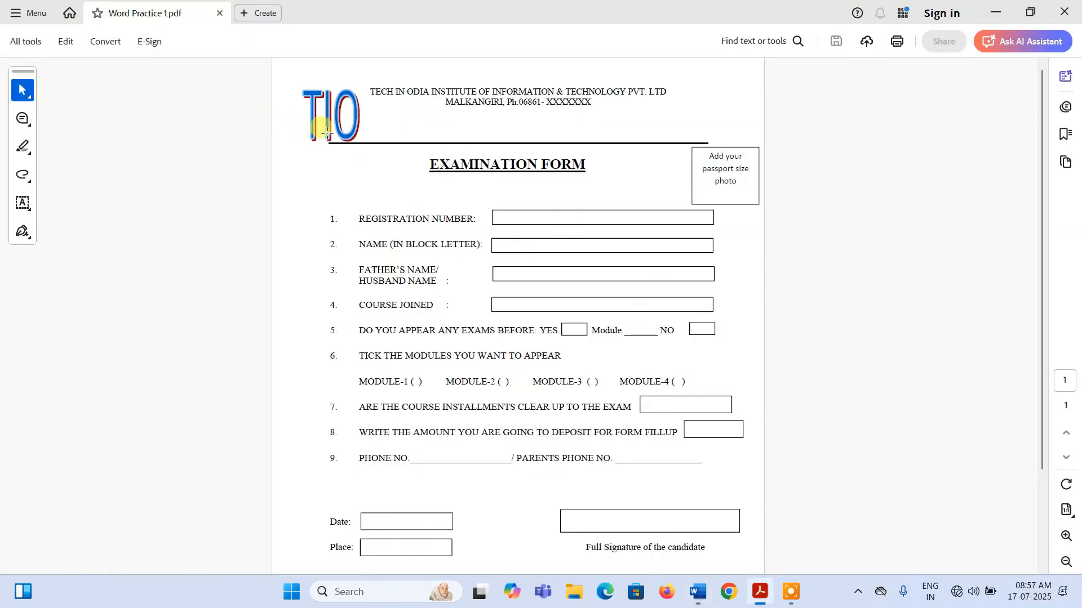
key(alt+Tab)
click(350, 270)
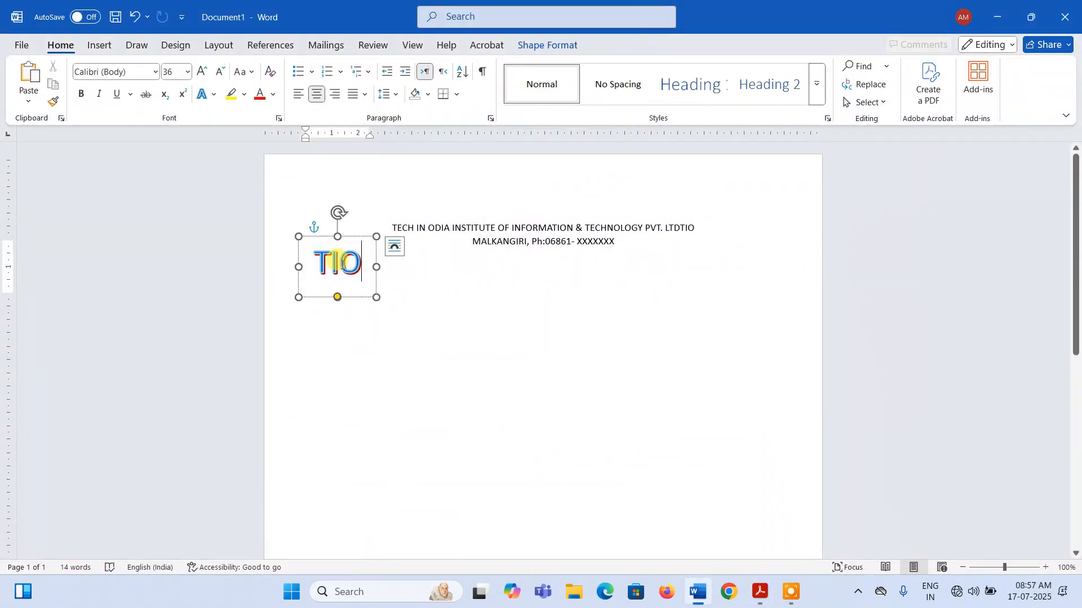
click(347, 234)
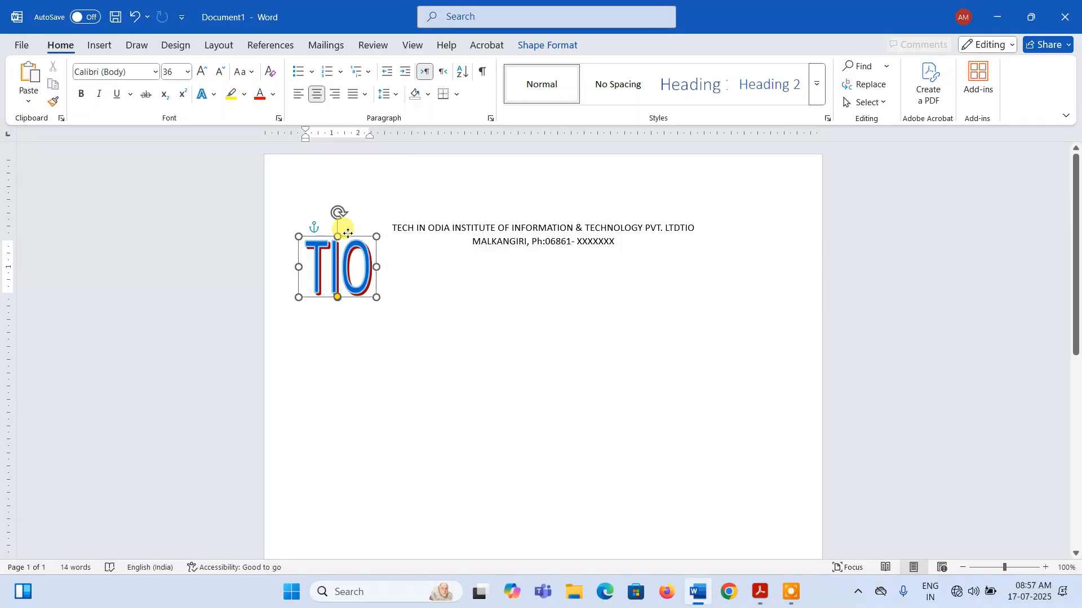
click(547, 45)
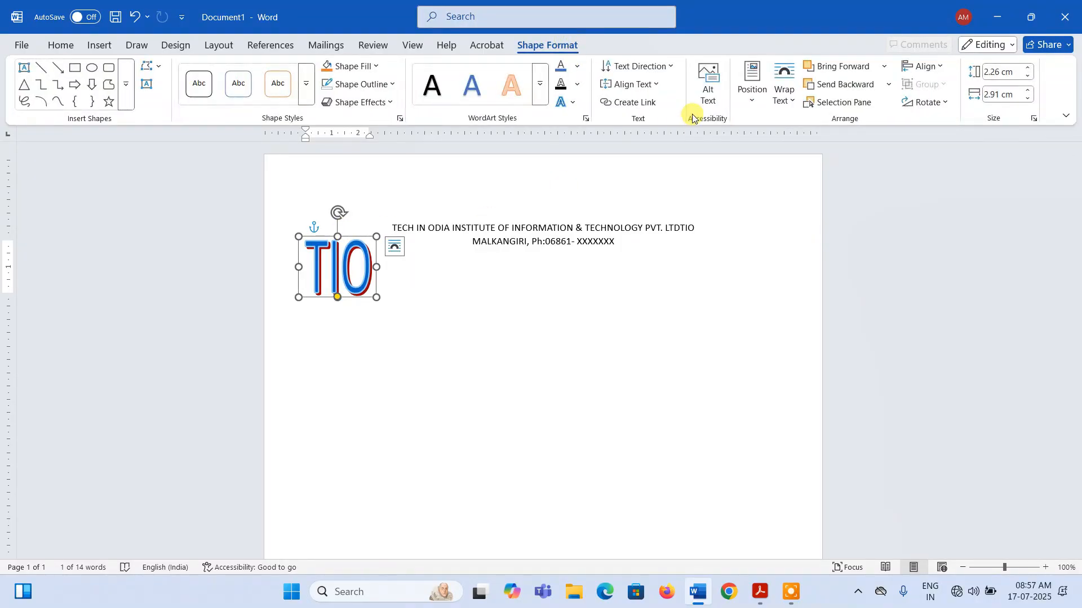
click(783, 90)
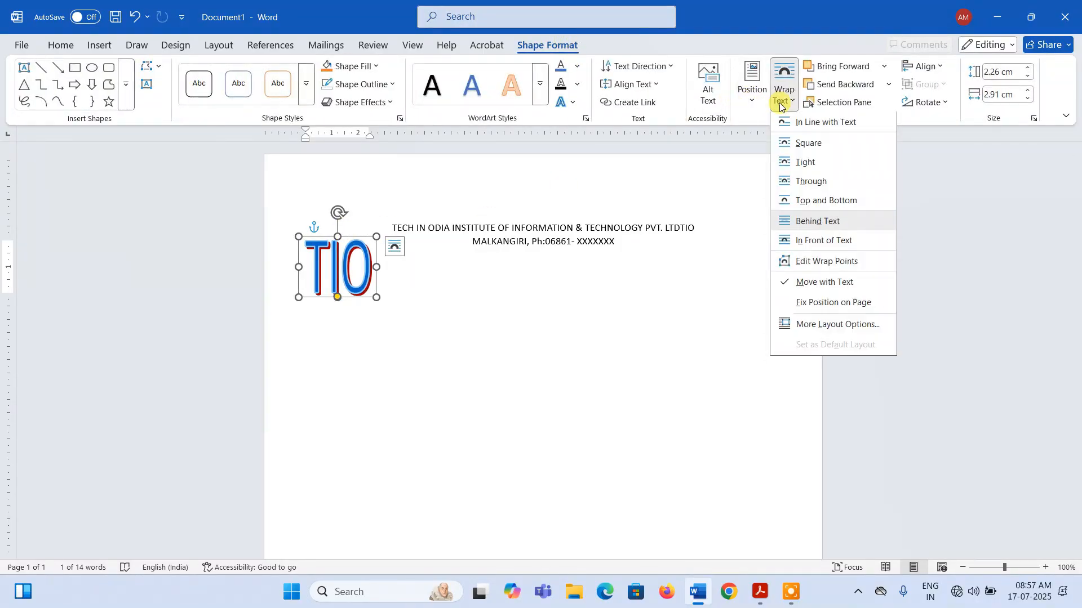
click(816, 222)
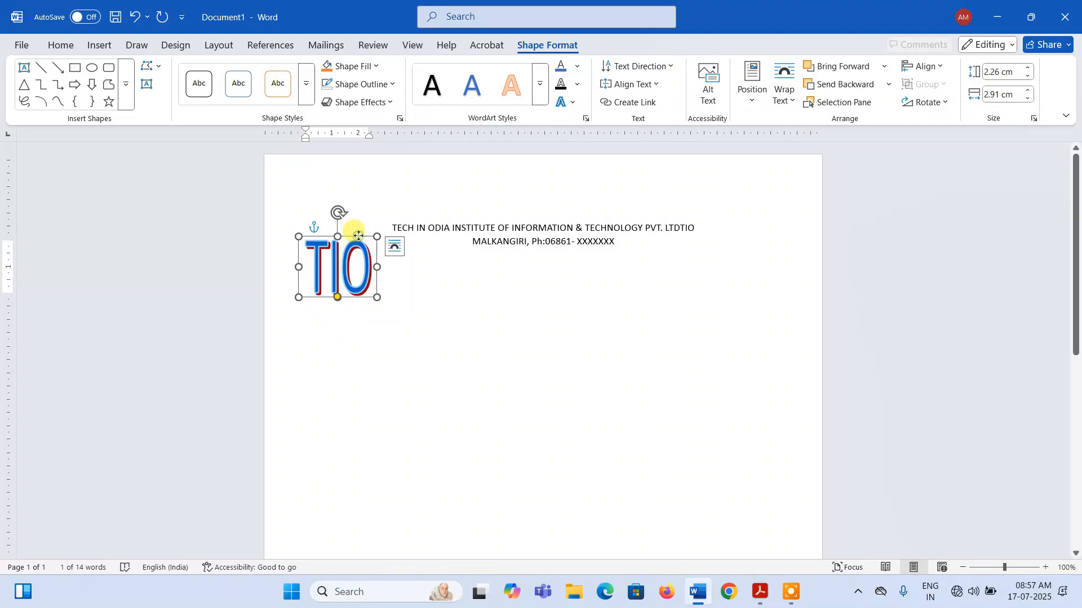
click(501, 285)
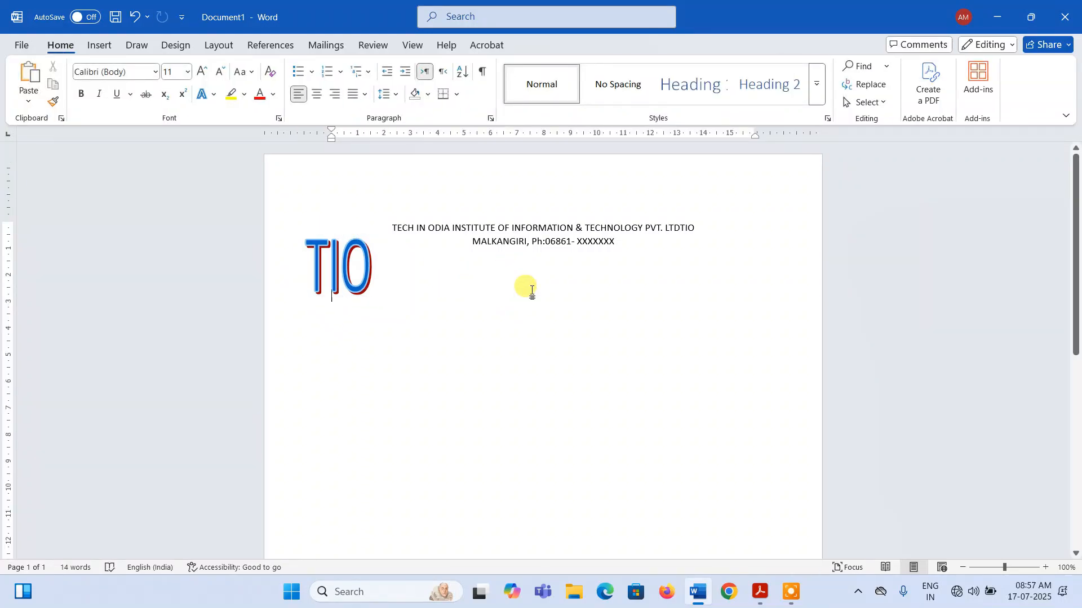
Add a thick horizontal rule across the full text width below the header lines, as in the reference form.
key(alt+Tab)
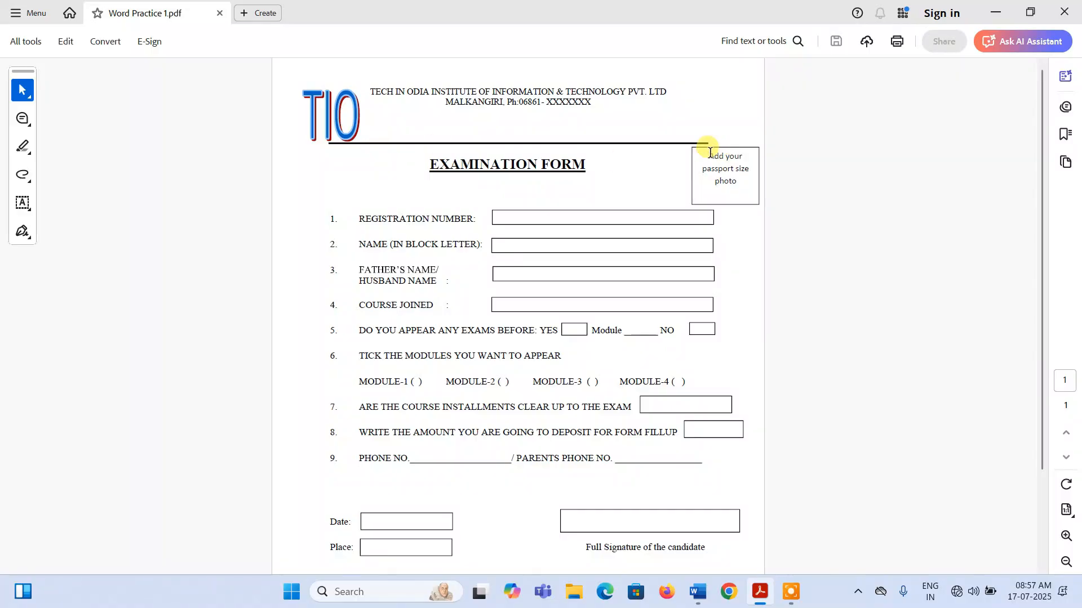
key(alt+Tab)
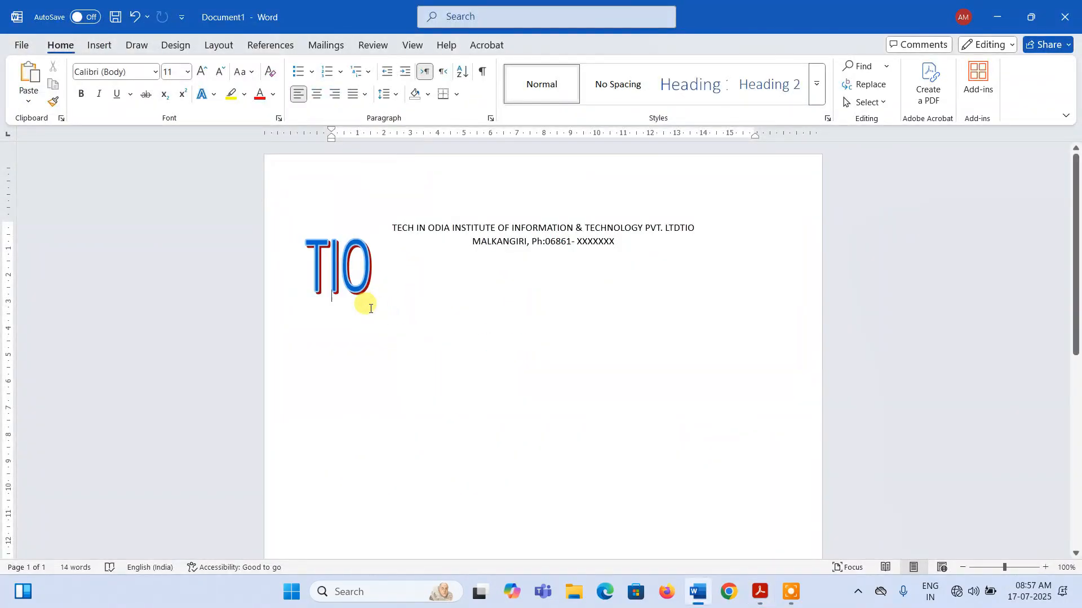
key(ctrl+z)
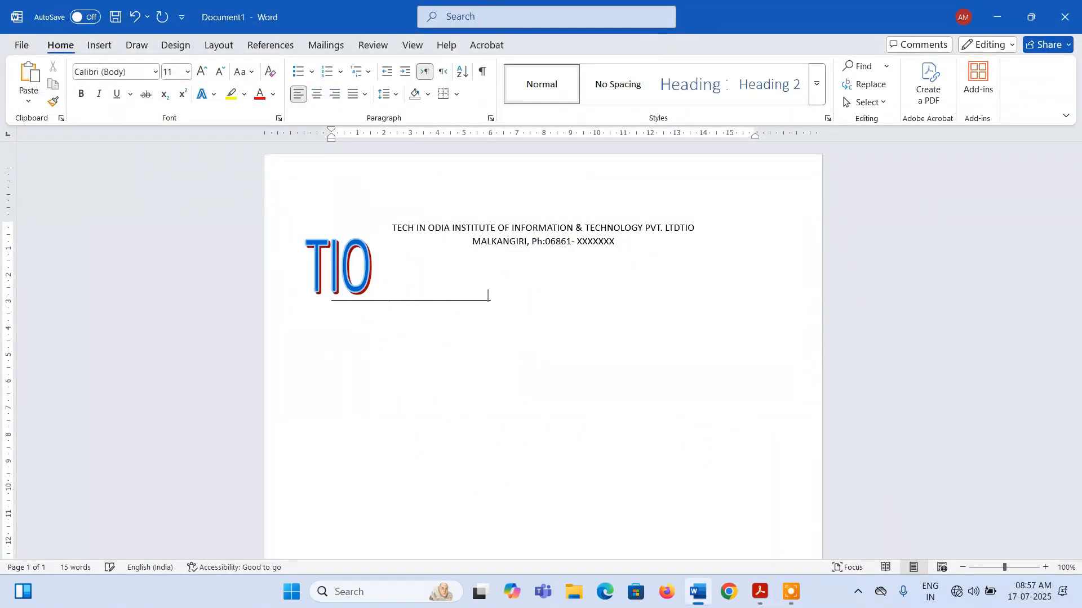
text(_______________________________________________)
key(Return)
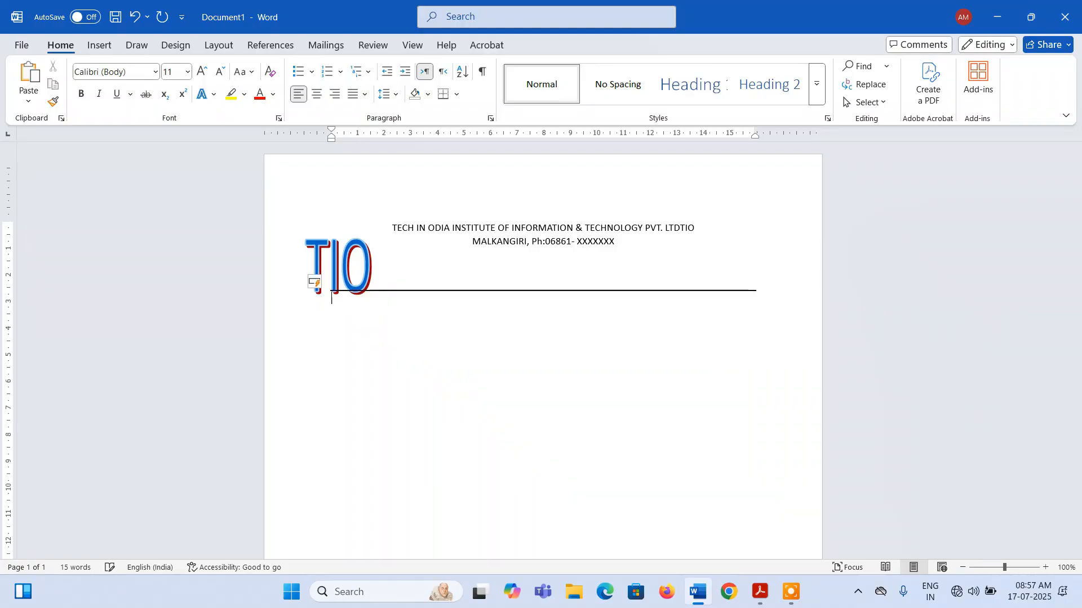
Move the TIO logo up slightly so it sits just above the horizontal rule.
key(alt+Tab)
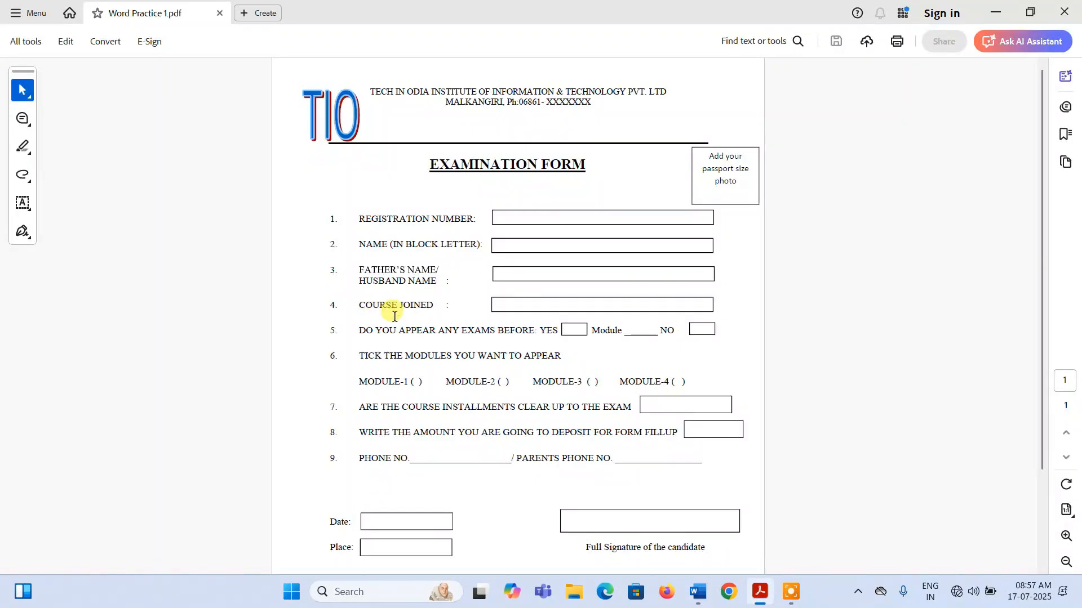
key(alt+Tab)
click(321, 248)
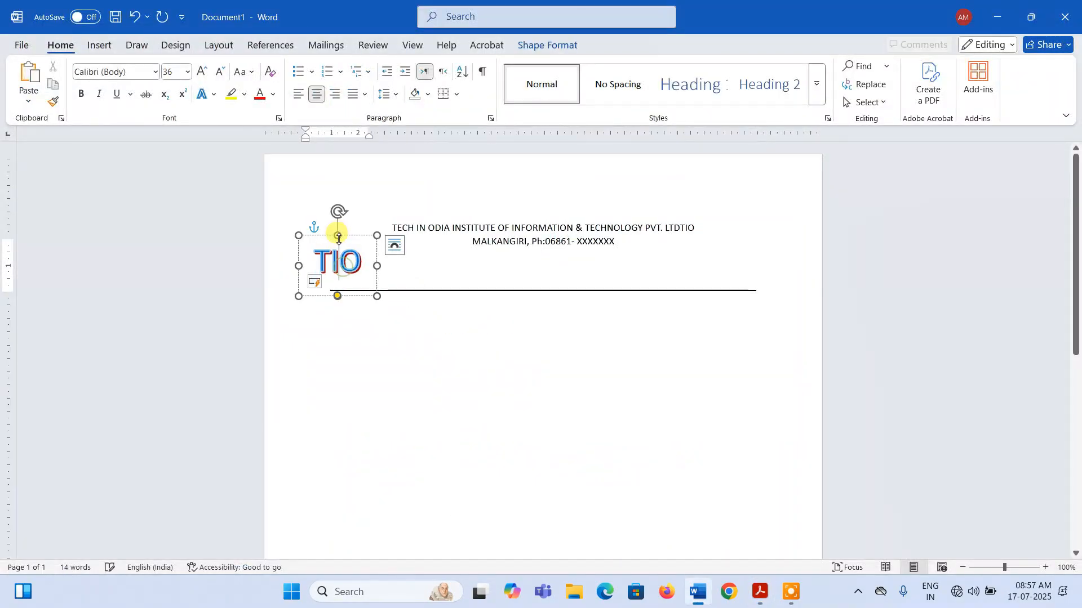
drag(348, 231, 347, 220)
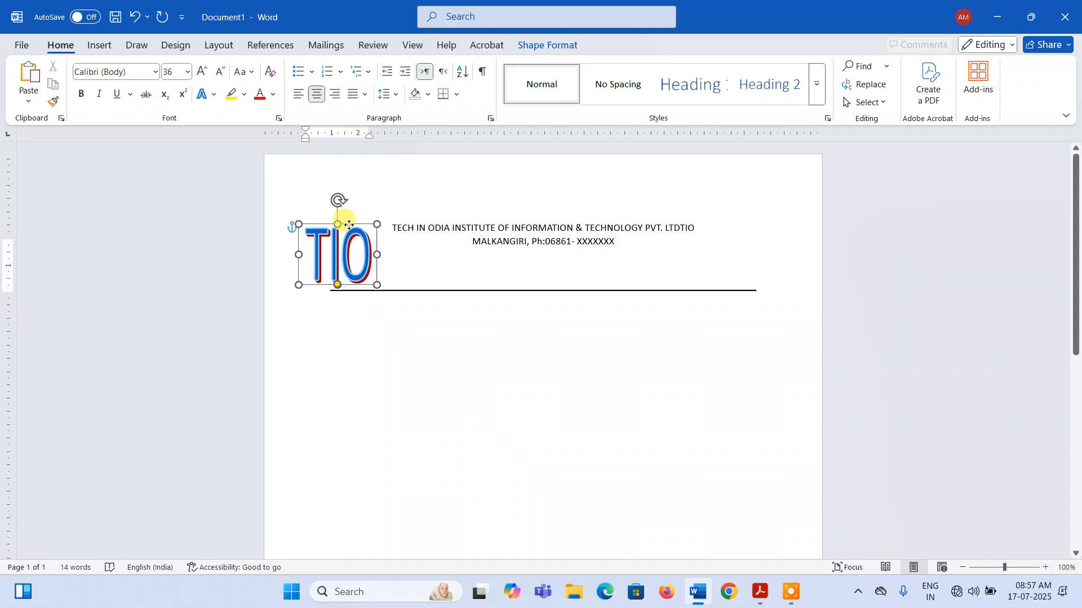
Set the two institute header lines to centred 12 pt text.
click(389, 343)
key(alt+Tab)
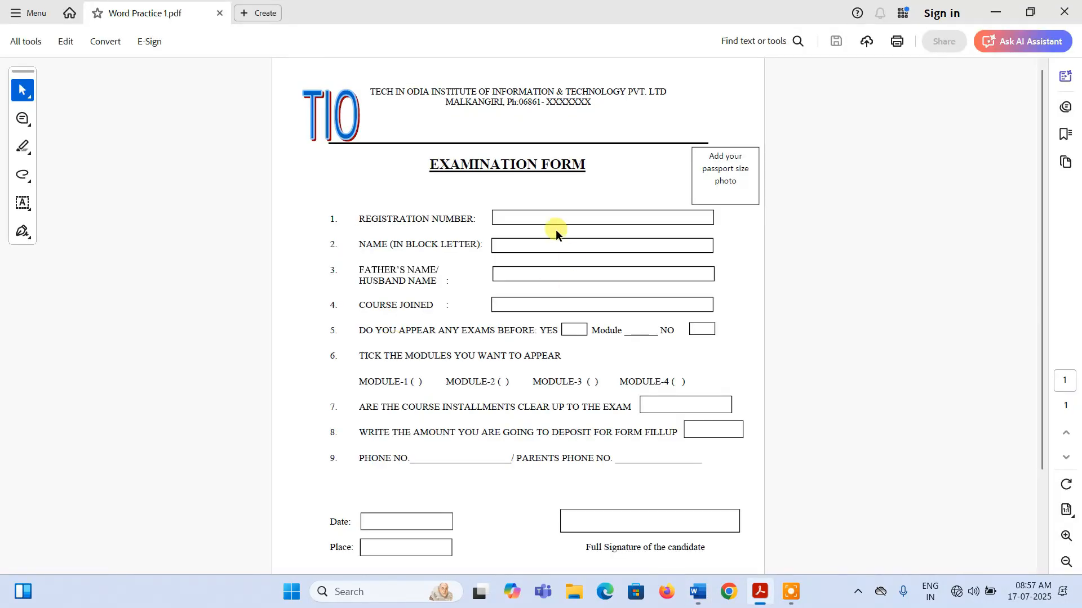
key(alt+Tab)
mouse_move(625, 242)
mouse_down()
mouse_move(374, 217)
mouse_move(394, 232)
mouse_move(387, 223)
mouse_move(620, 238)
mouse_up()
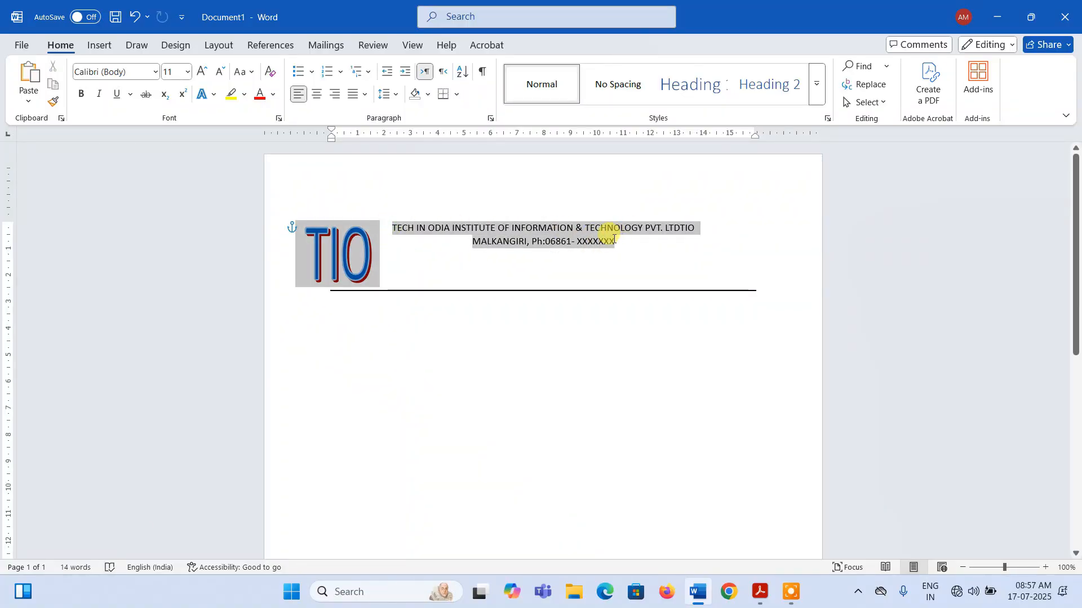
click(403, 227)
key(alt+Tab)
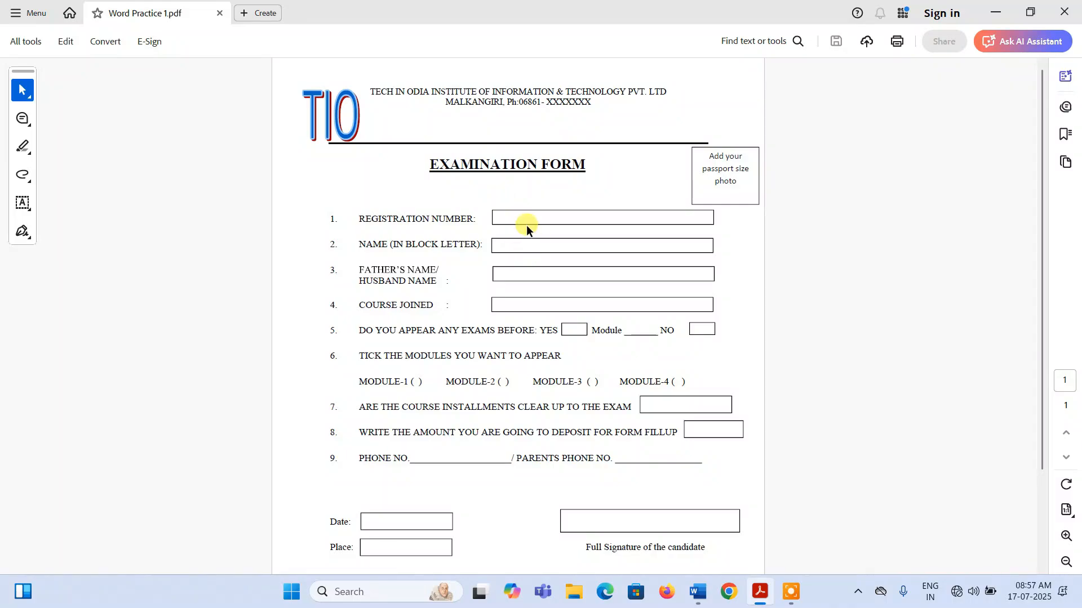
key(alt+Tab)
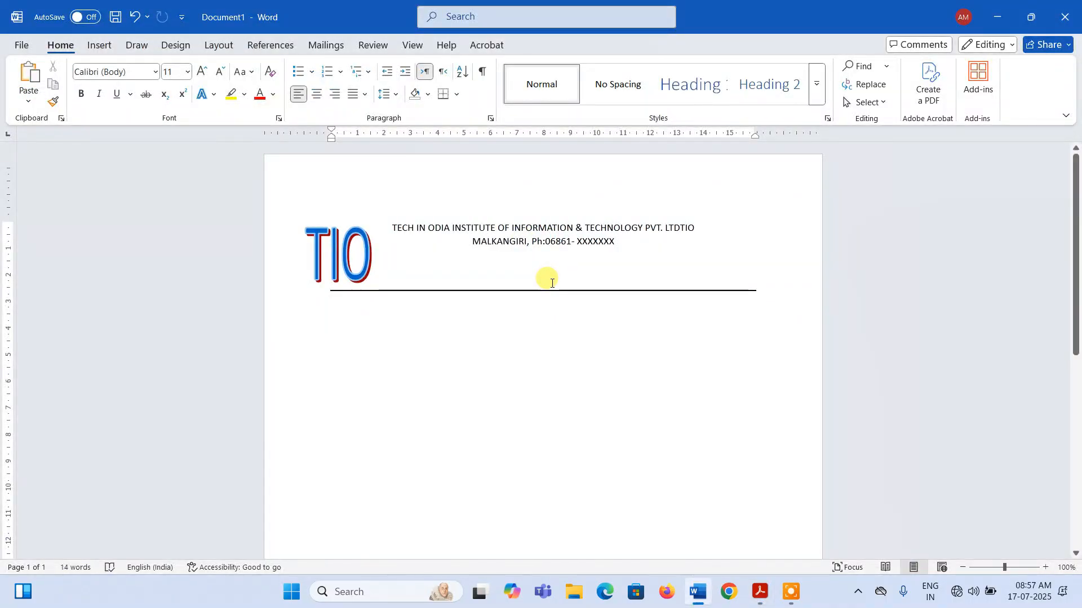
key(ctrl+a)
click(316, 94)
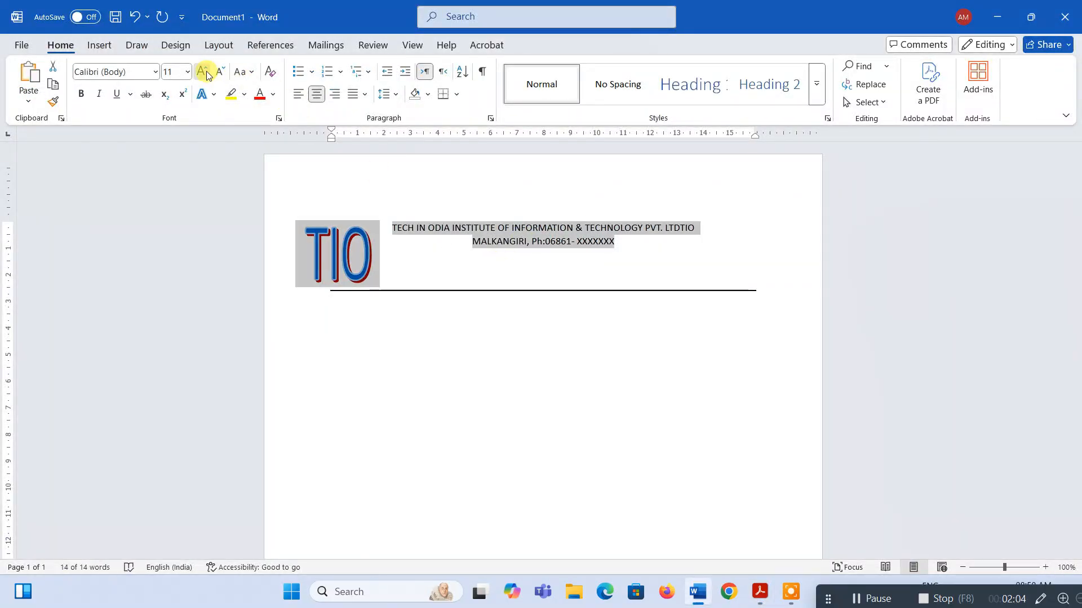
click(206, 75)
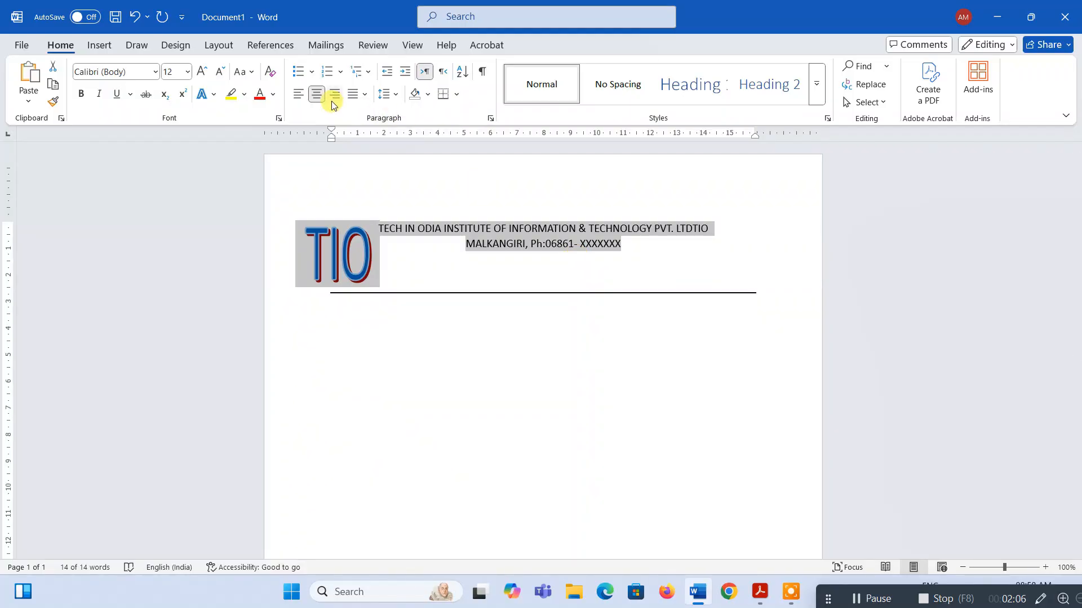
Add the centred heading EXAMINATION FORM below the horizontal rule, as in the reference PDF.
click(532, 338)
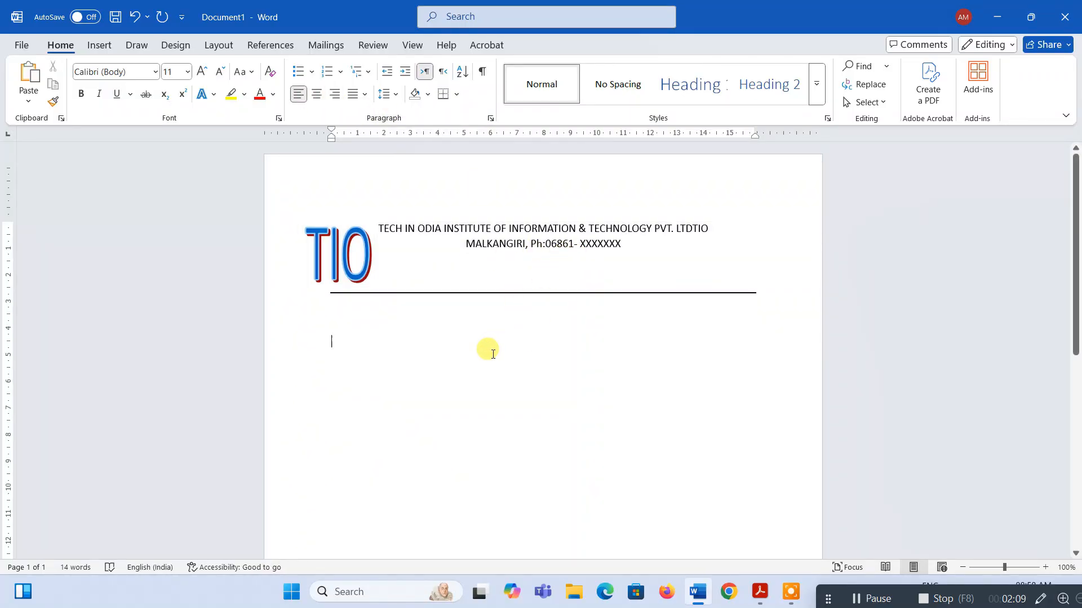
key(alt+Tab)
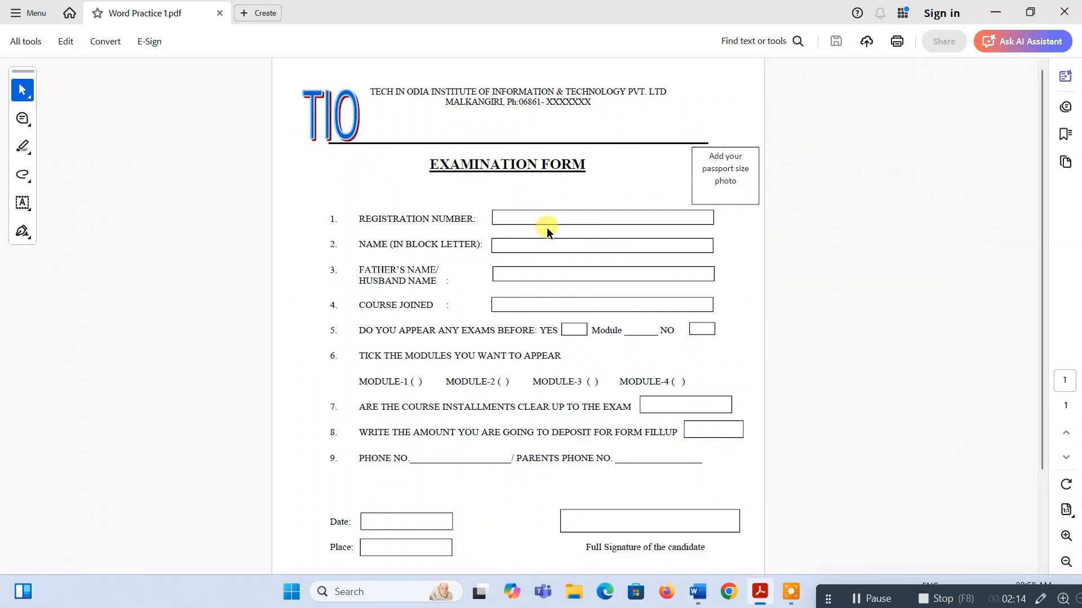
key(alt+Tab)
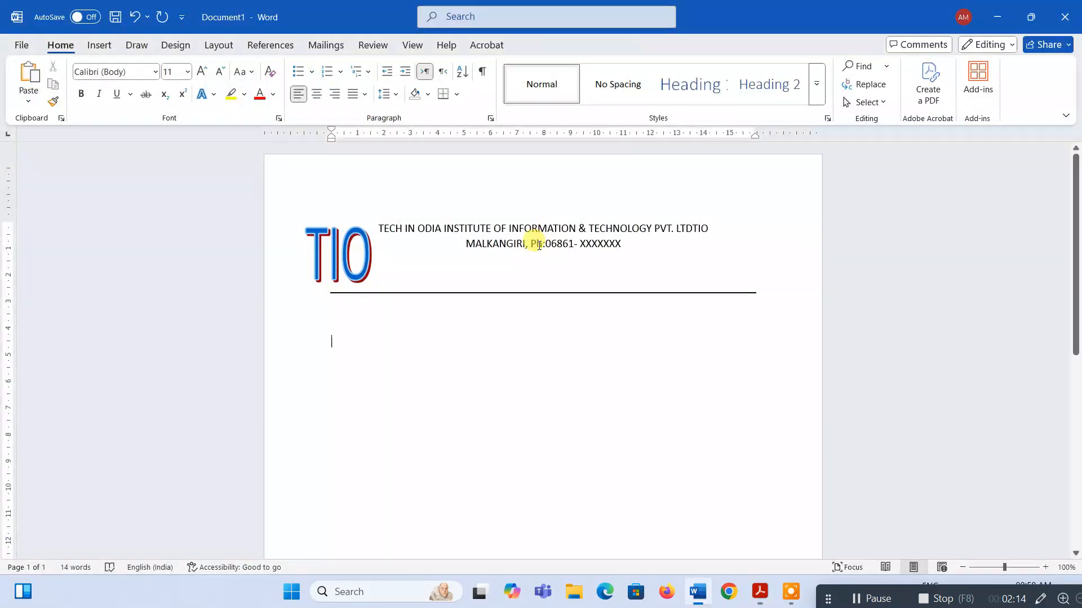
click(317, 99)
text(E)
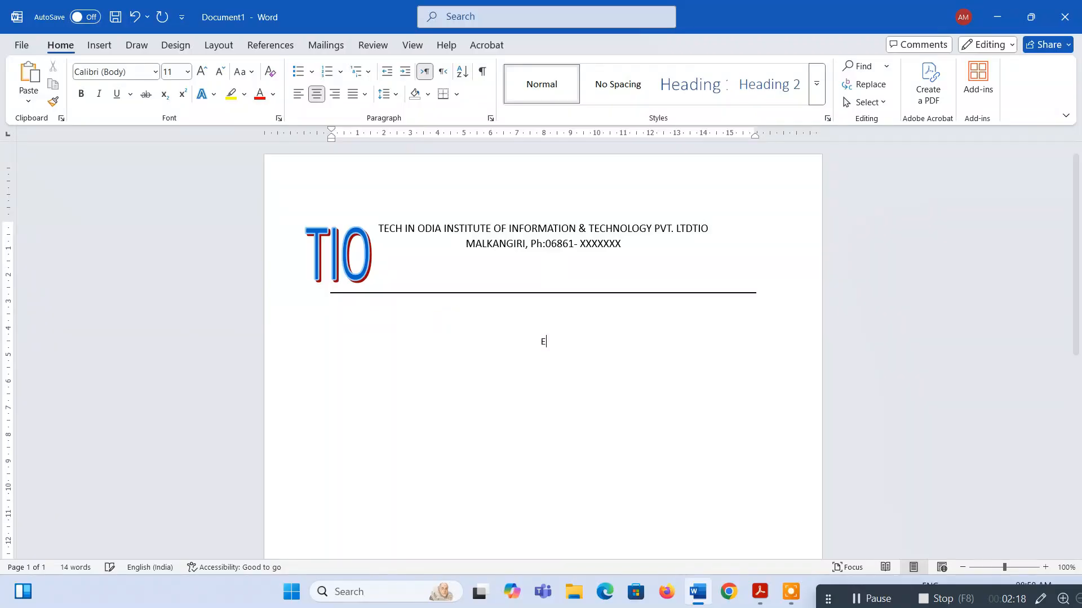
text(XAMINATIO)
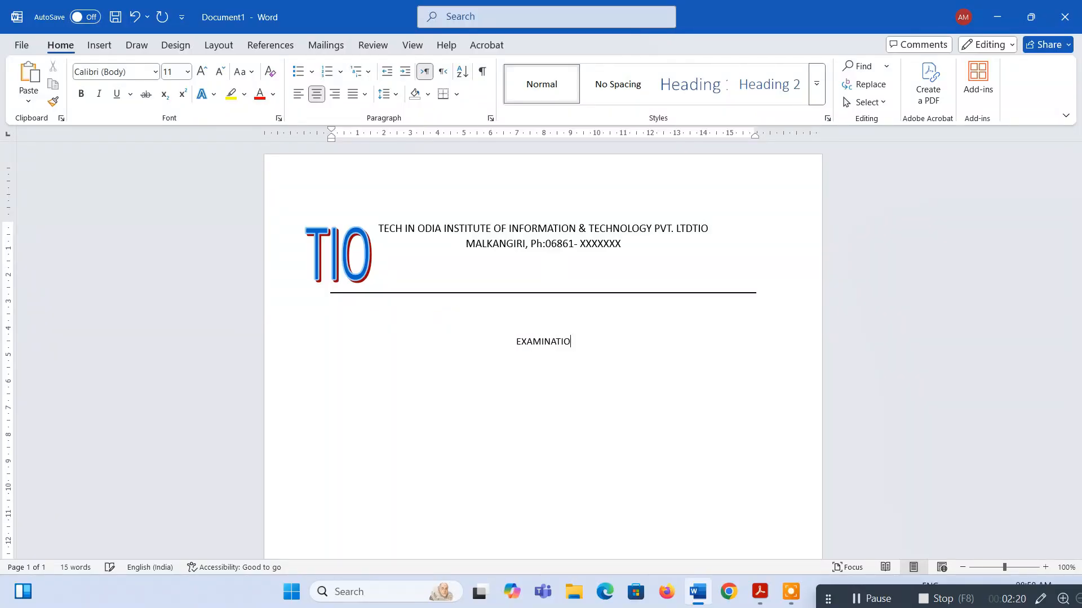
text(N FORM)
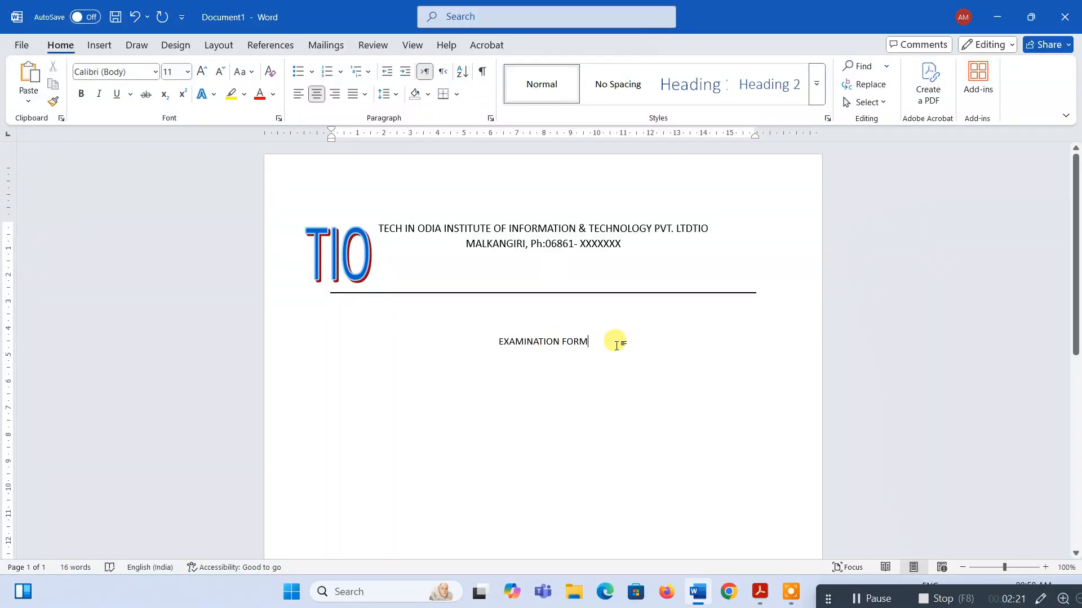
Format the EXAMINATION FORM heading in 16 pt Times New Roman.
drag(616, 346, 495, 340)
click(203, 72)
click(203, 72)
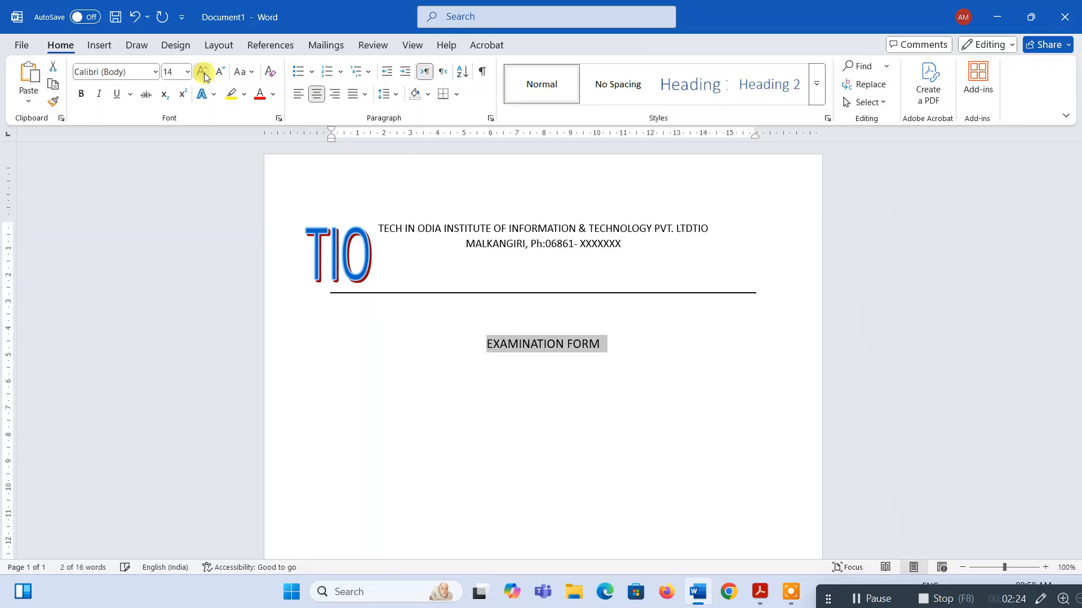
click(203, 73)
key(alt+Tab)
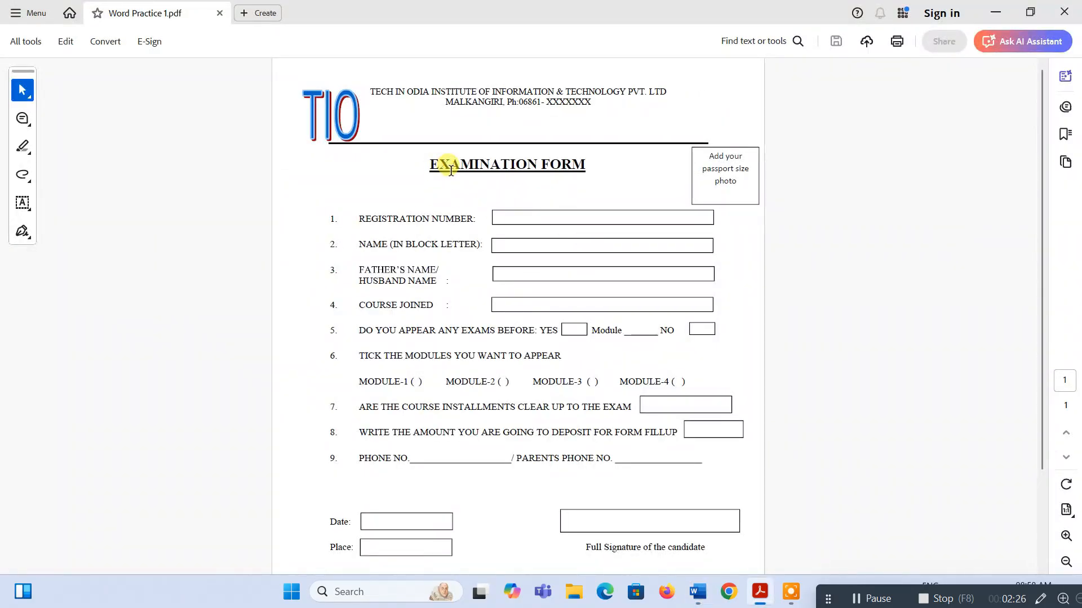
key(alt+Tab)
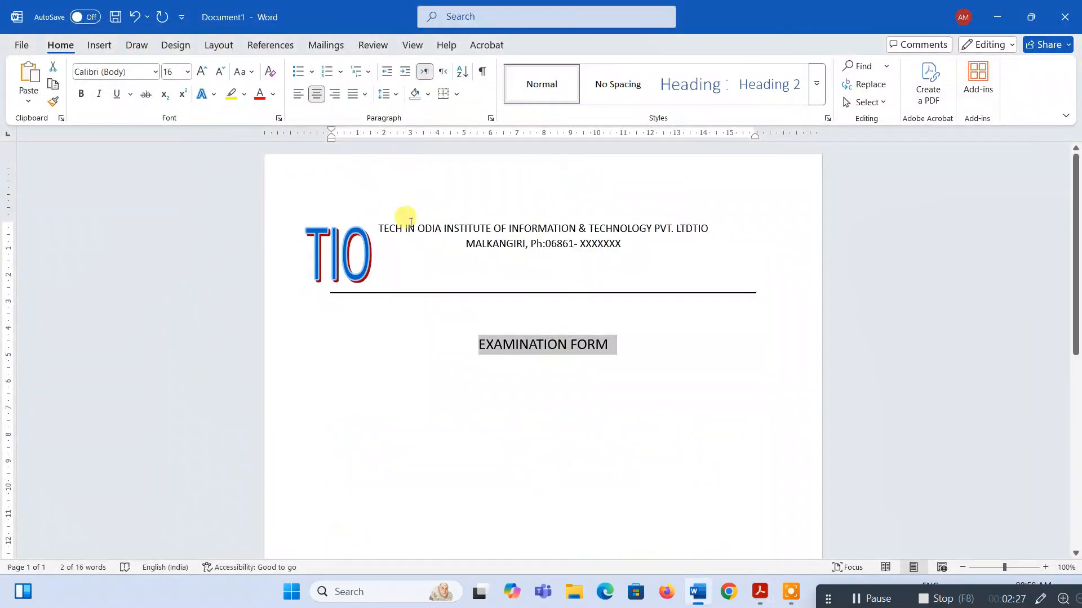
click(142, 72)
text(Times New Roman)
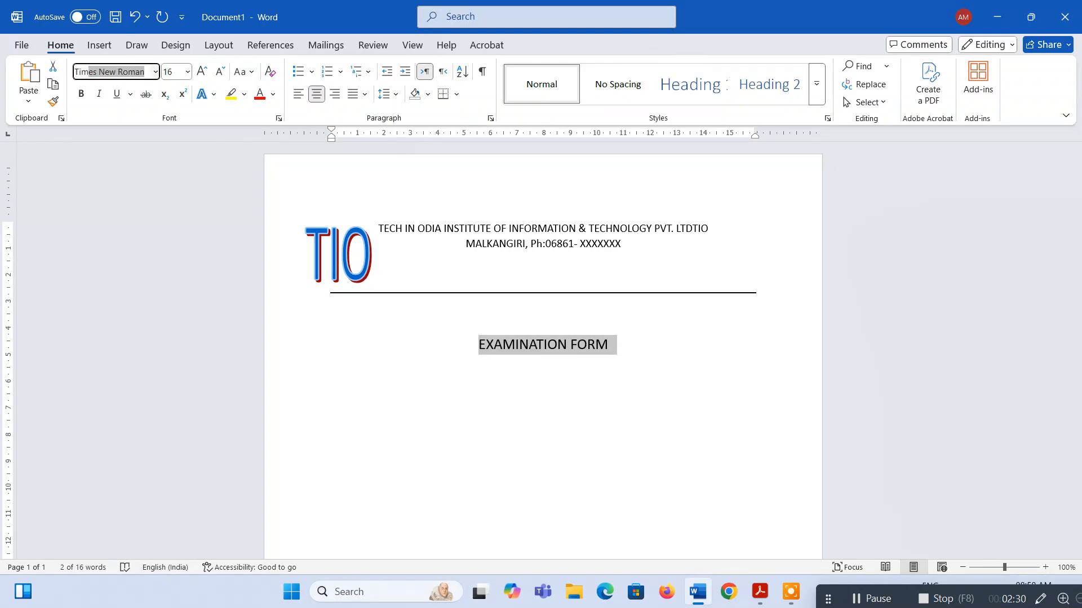
key(Return)
Make the EXAMINATION FORM heading bold and underlined to match the reference PDF.
key(alt+Tab)
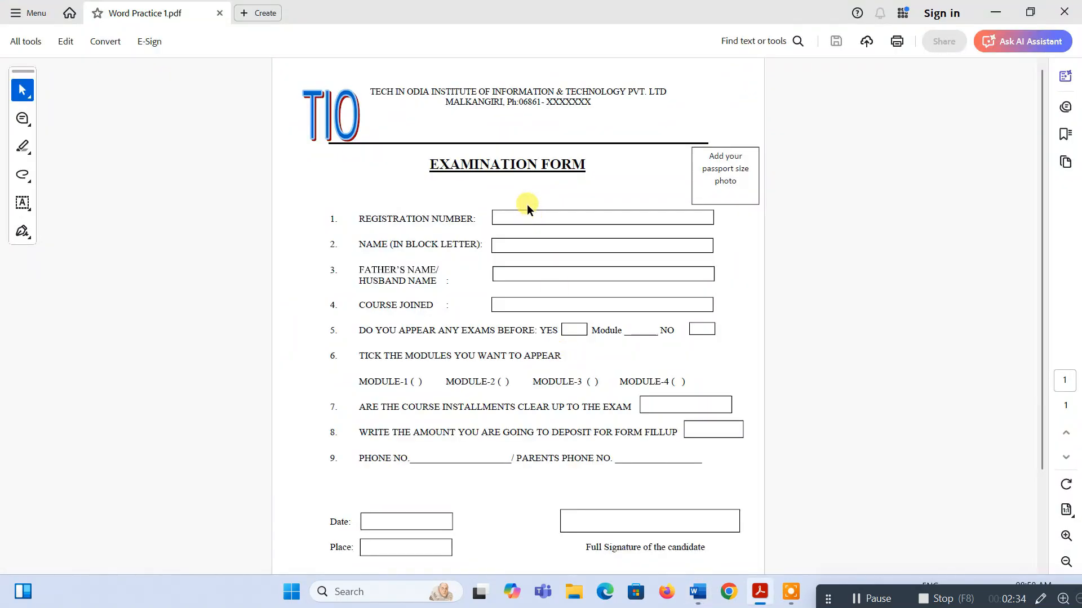
key(alt+Tab)
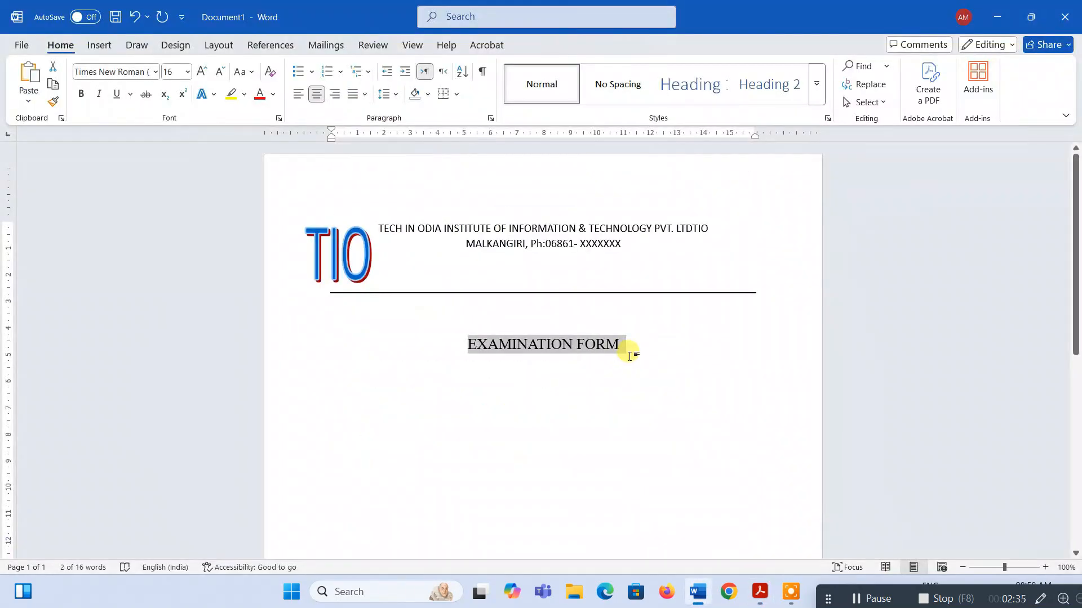
click(80, 94)
click(117, 94)
click(595, 373)
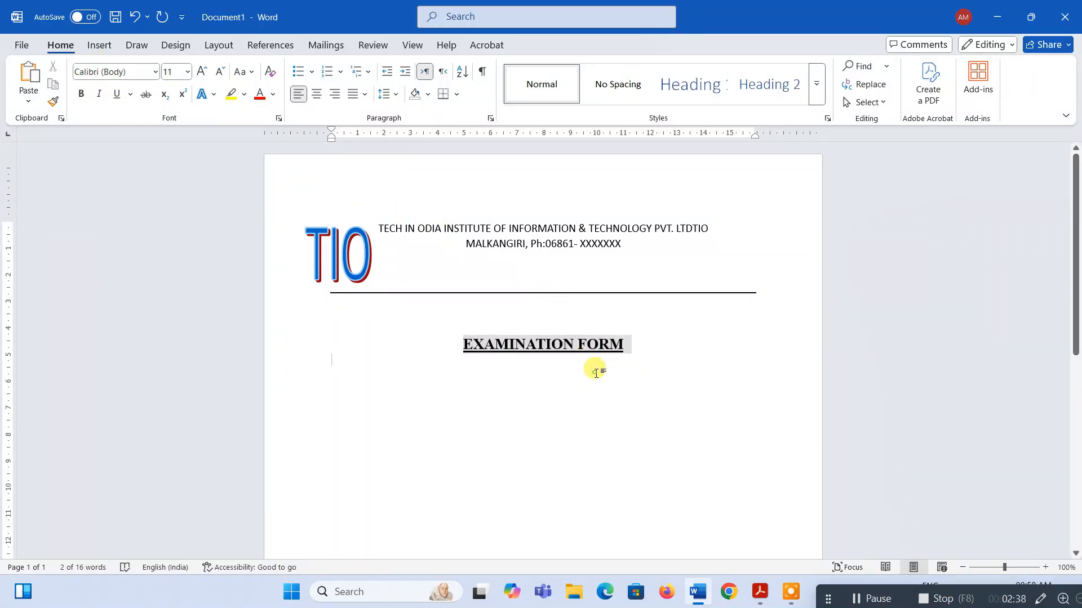
Remove one blank line above the EXAMINATION FORM heading to bring it closer to the rule.
key(alt+Tab)
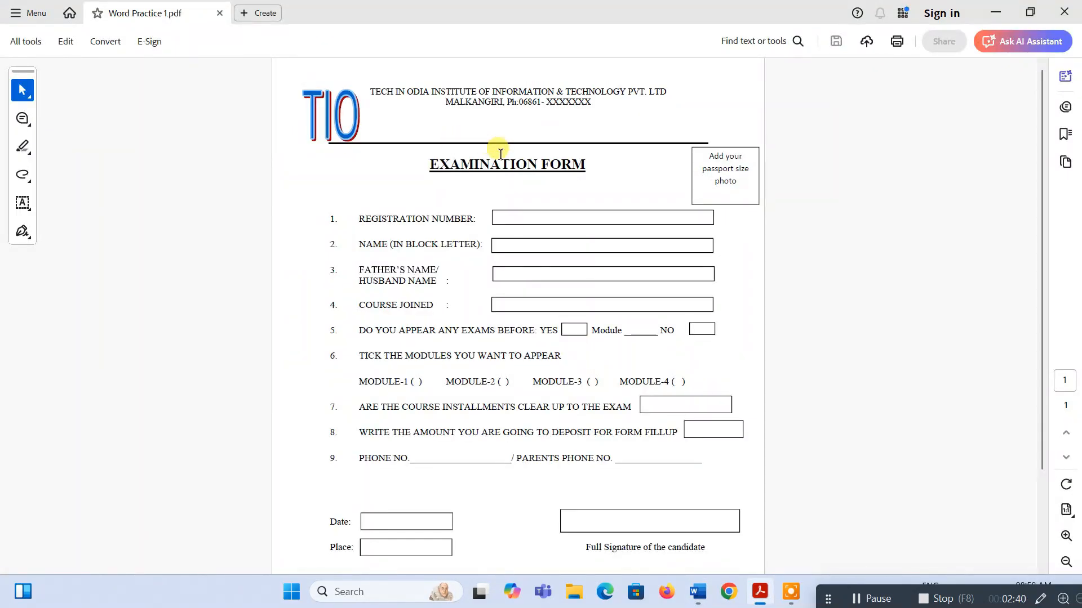
key(alt+Tab)
key(BackSpace)
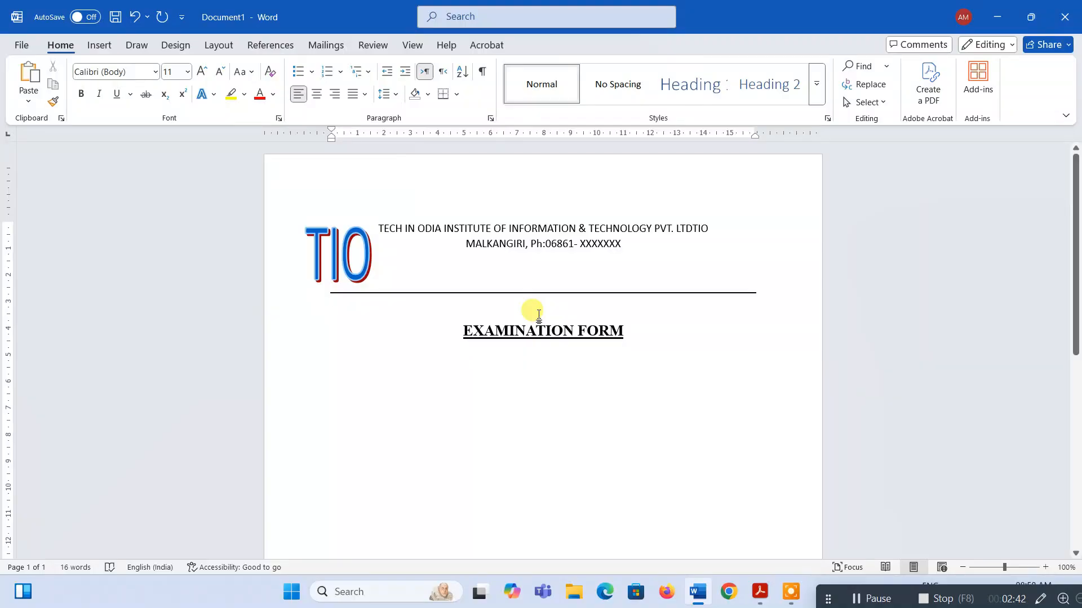
Insert a Simple Text Box for the passport photo placeholder shown in the reference form.
key(alt+Tab)
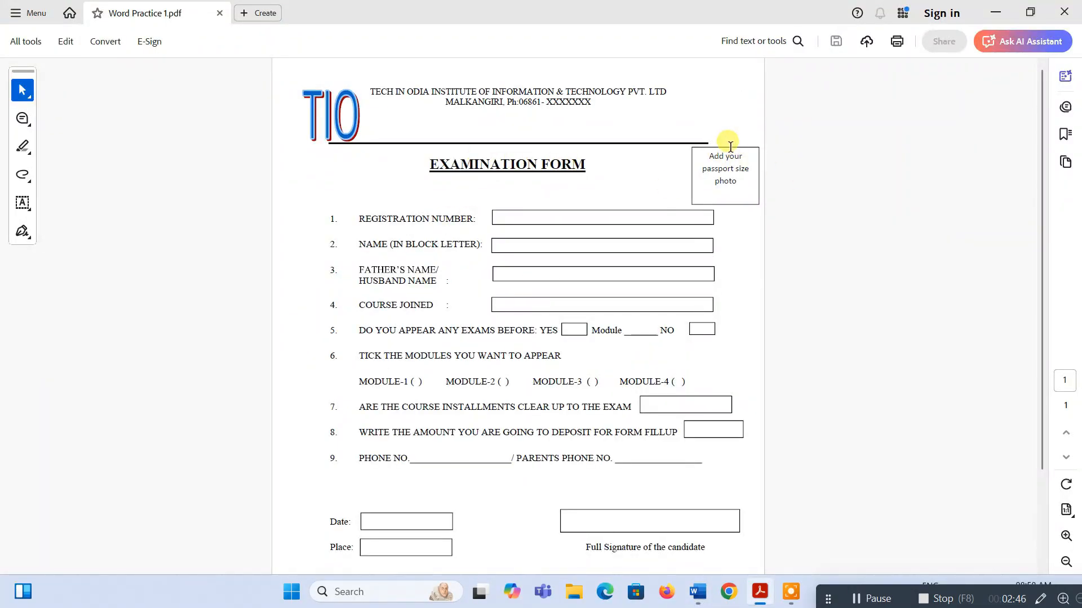
key(alt+Tab)
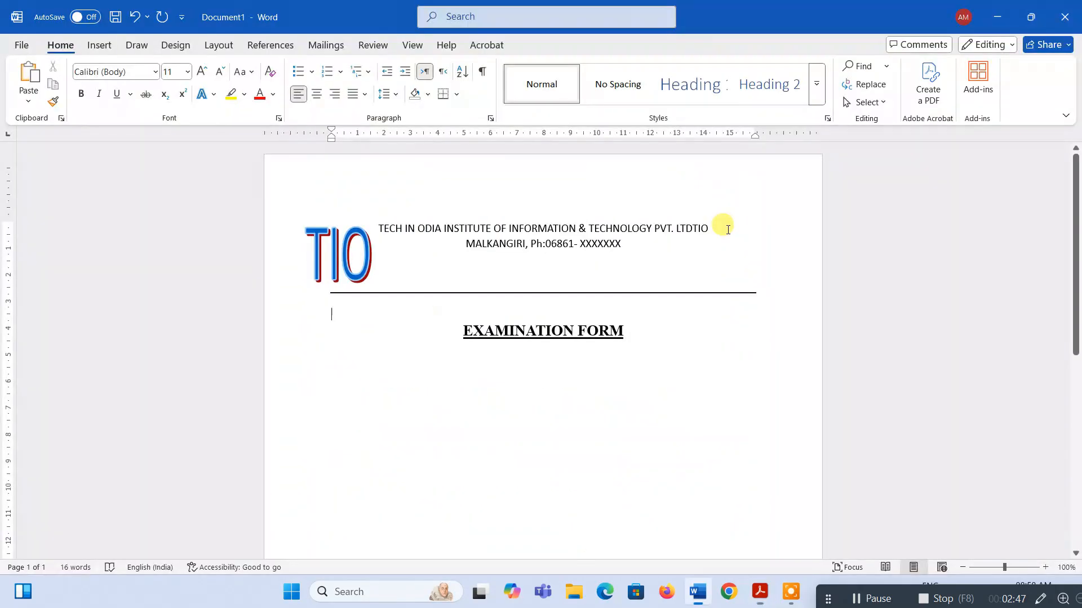
click(93, 49)
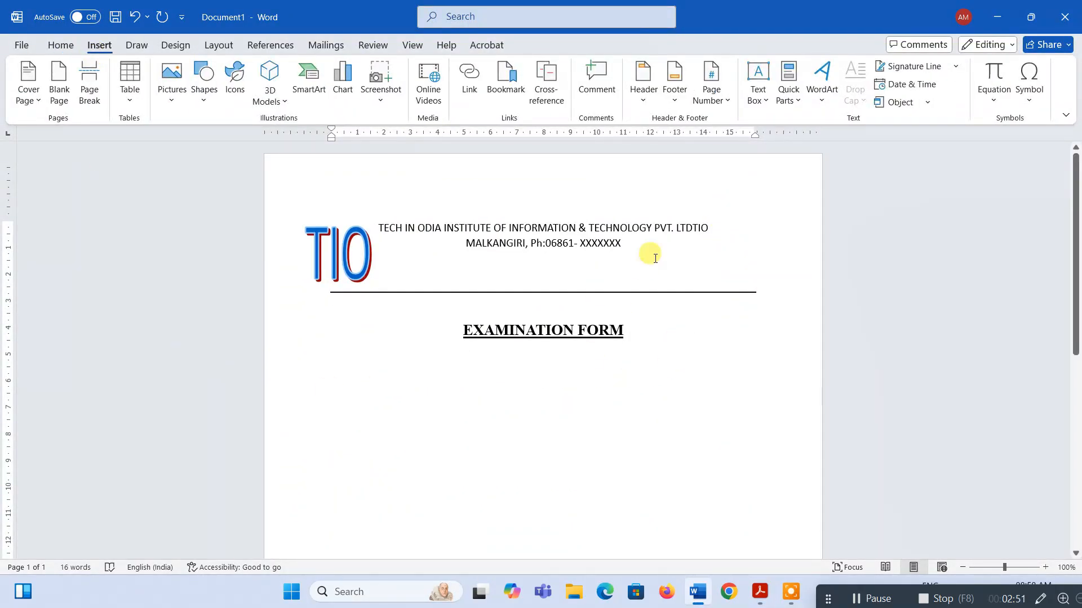
click(755, 96)
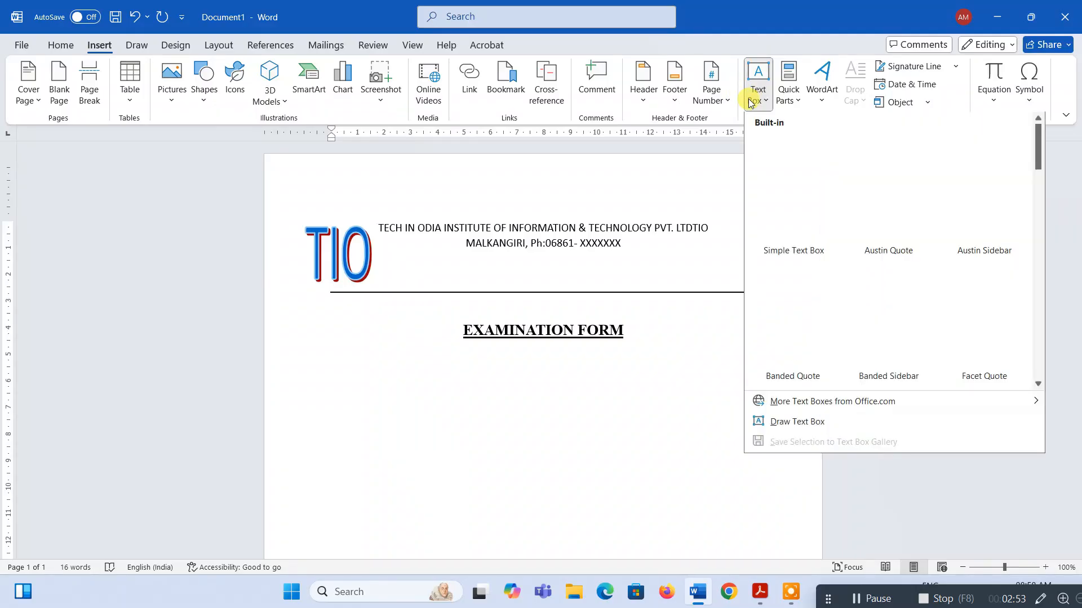
click(796, 209)
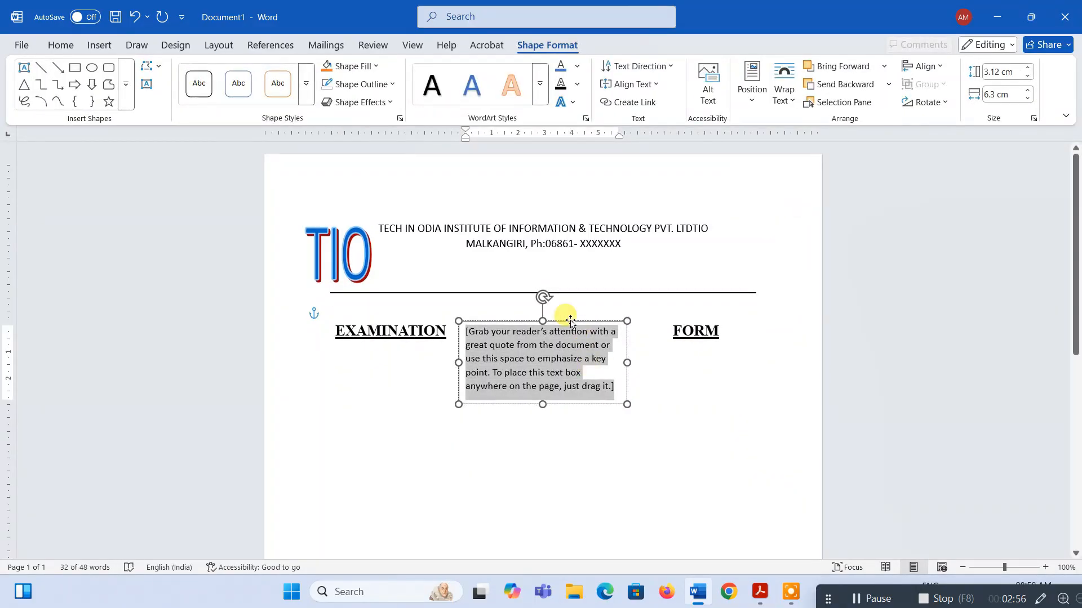
Resize the text box to about 2.39 cm high by 3.15 cm wide and place it right of the heading, below the rule.
drag(570, 321, 743, 310)
drag(632, 350, 674, 354)
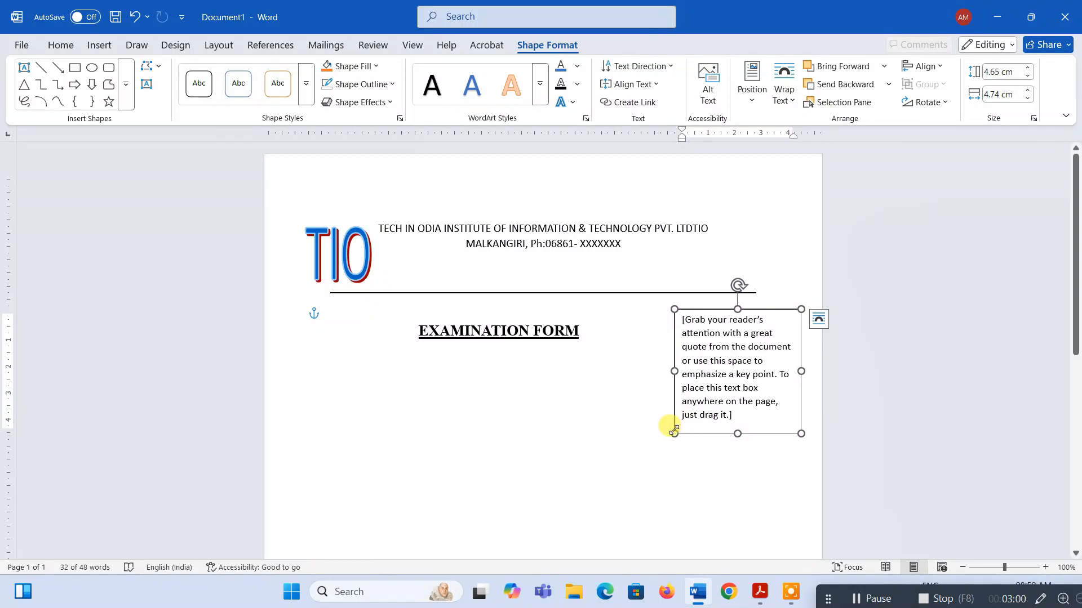
drag(677, 432, 716, 341)
drag(769, 309, 746, 308)
click(745, 344)
Replace the text box's placeholder text with "Add your passport size photo".
key(alt+Tab)
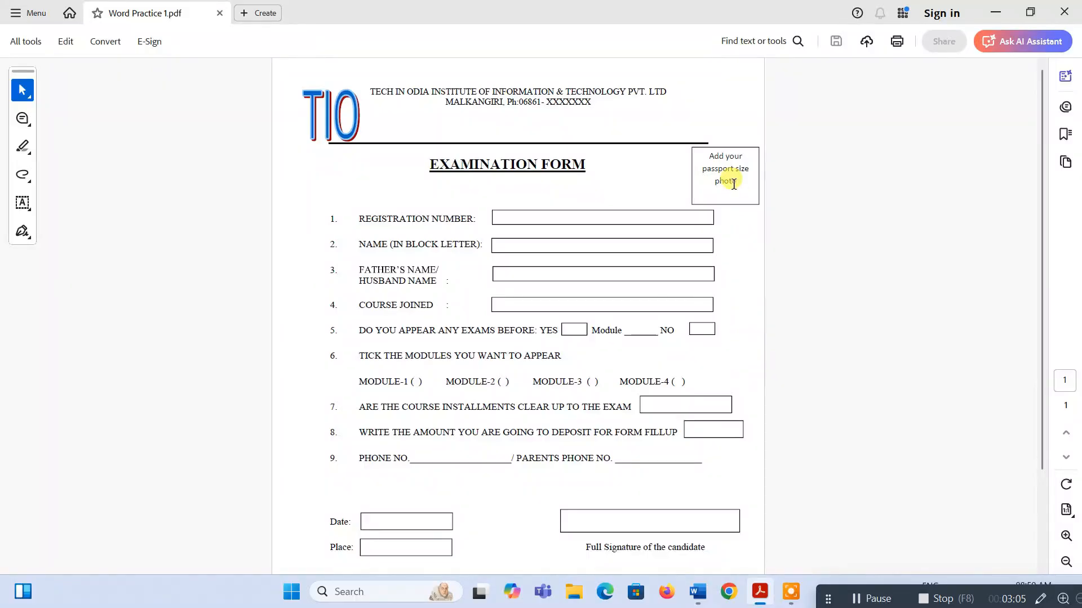
key(alt+Tab)
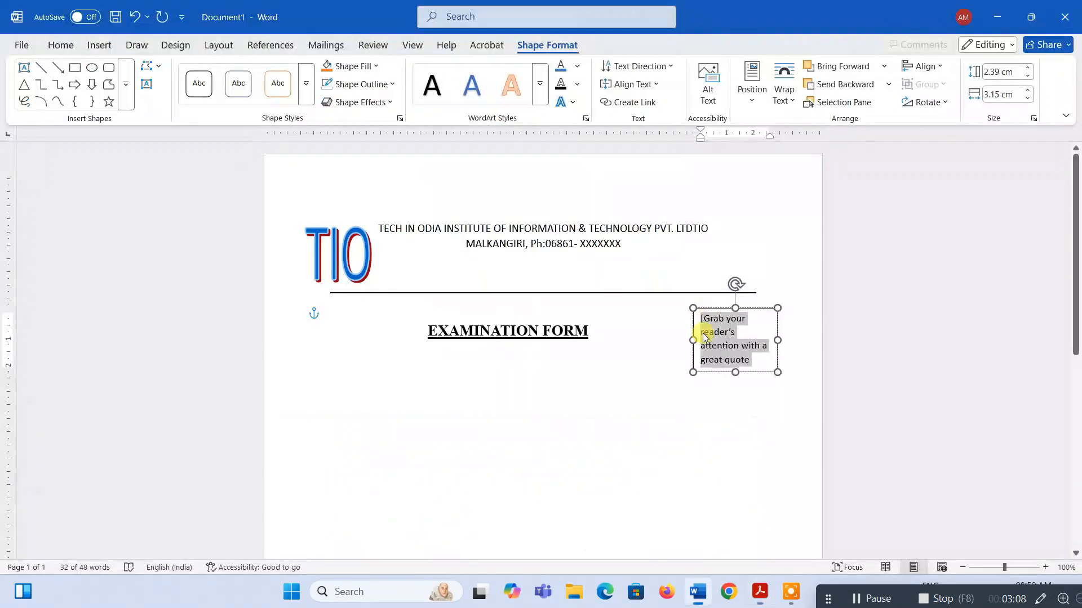
text(Add)
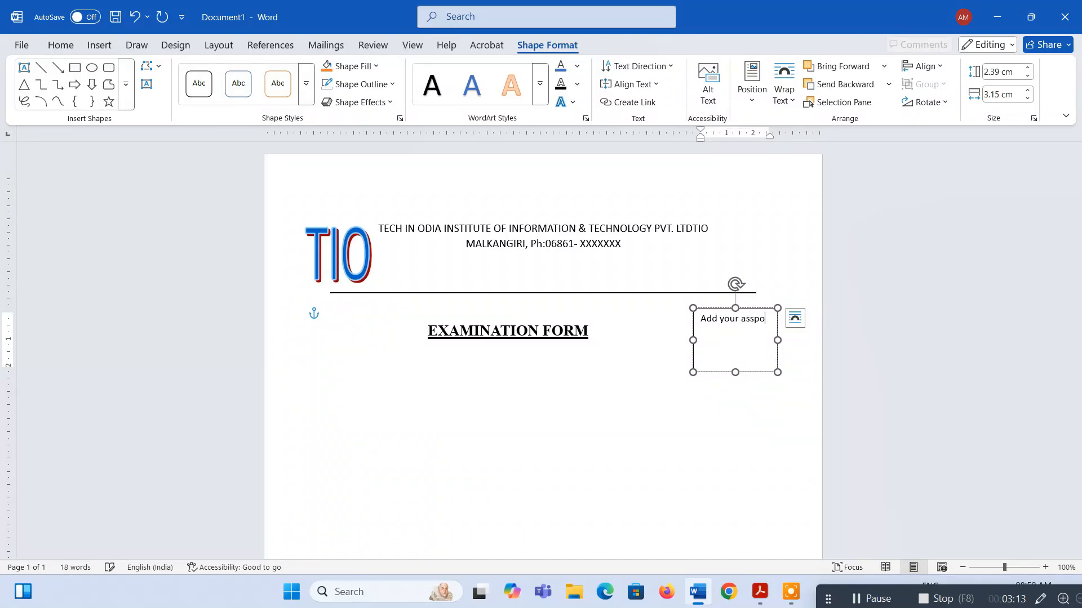
key(alt+Tab)
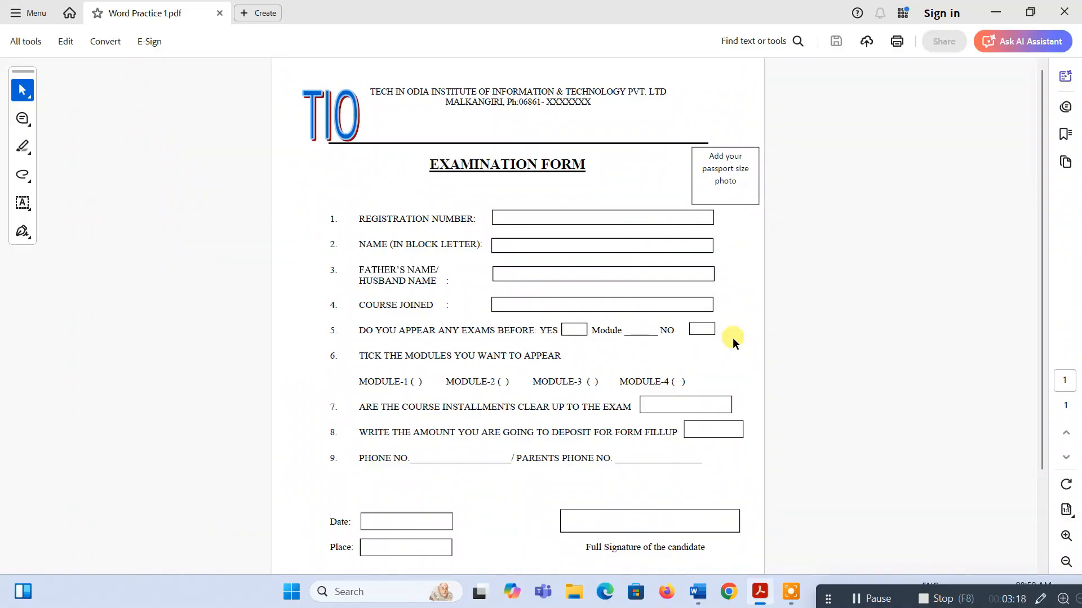
key(alt+Tab)
key(BackSpace)
key(BackSpace)
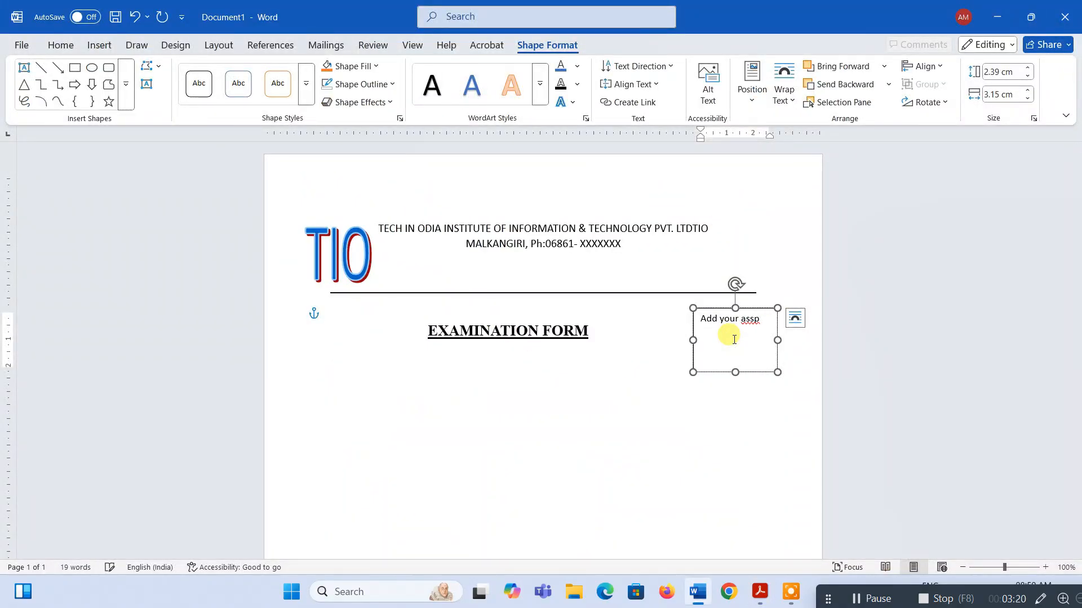
text(p)
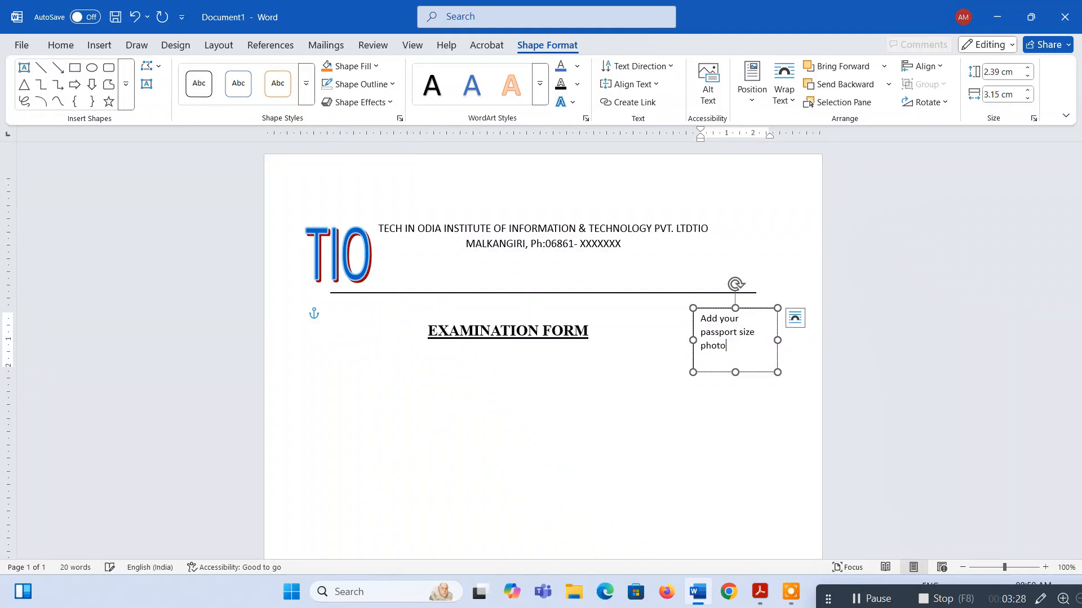
Center the "Add your passport size photo" text horizontally inside the photo box.
key(alt+Tab)
key(alt+Tab)
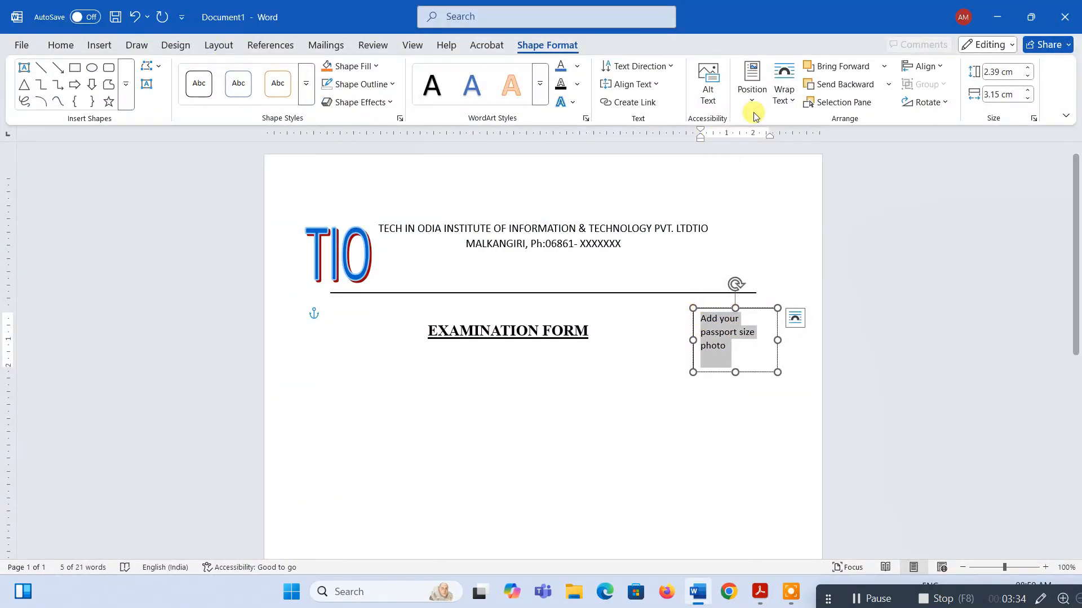
click(22, 44)
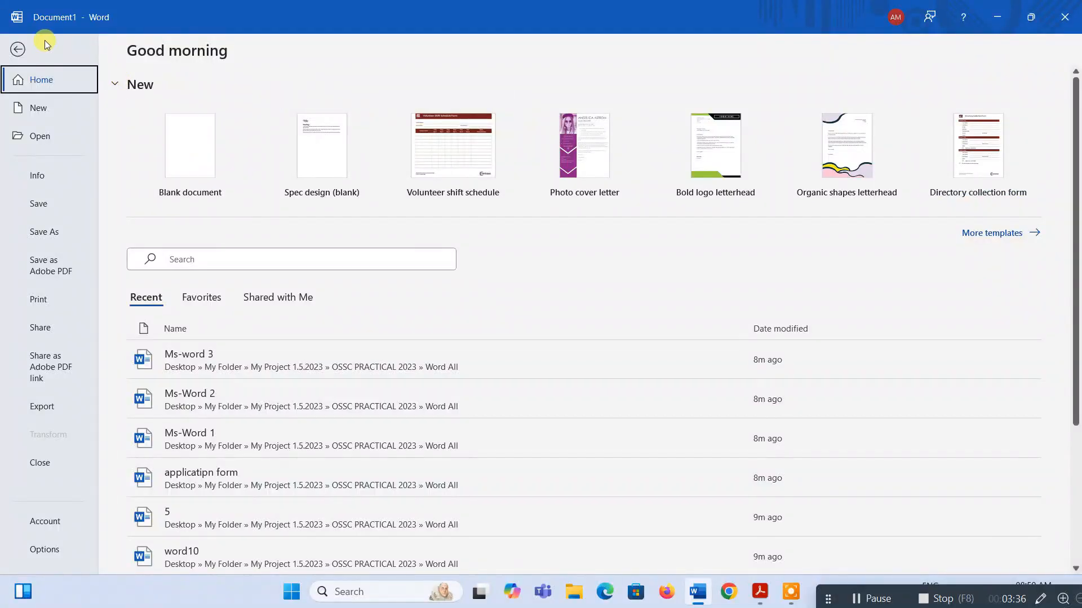
click(16, 49)
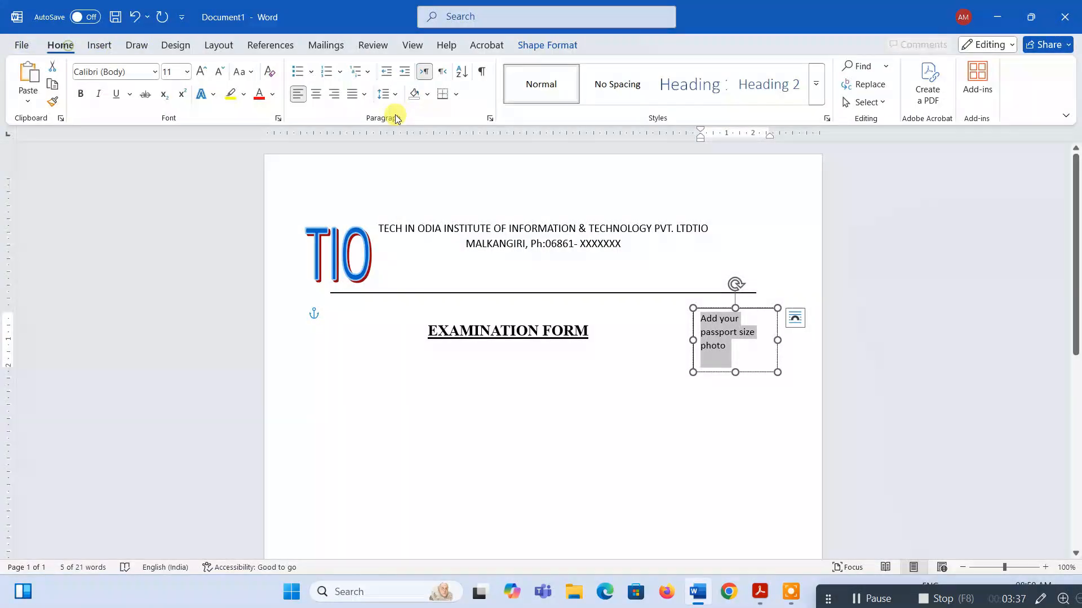
click(316, 93)
click(747, 346)
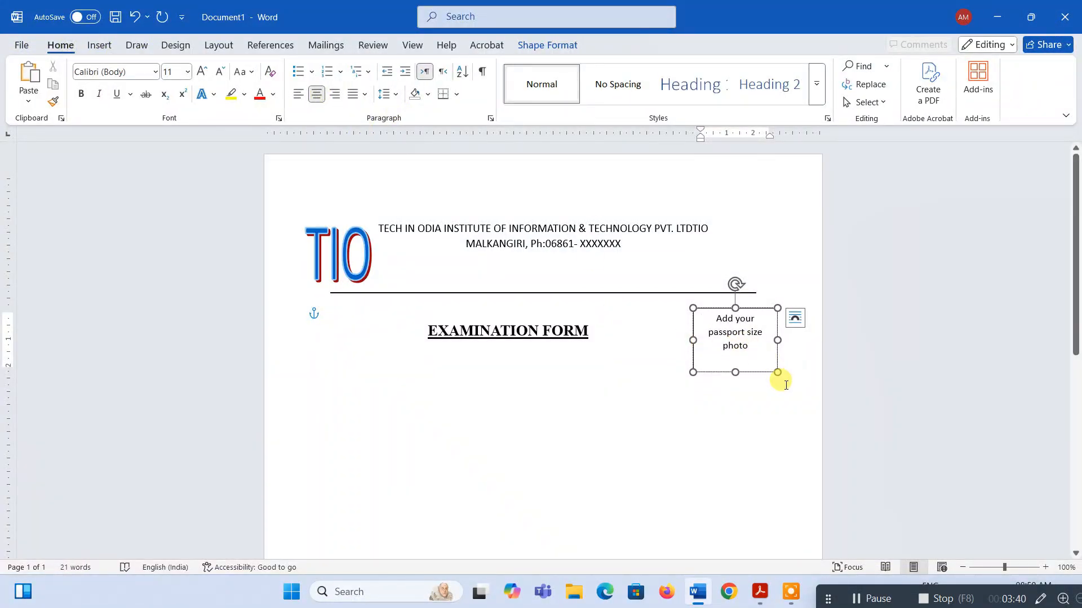
click(780, 386)
Compare the photo box with the reference PDF and shift it slightly to the right below the rule.
key(alt+Tab)
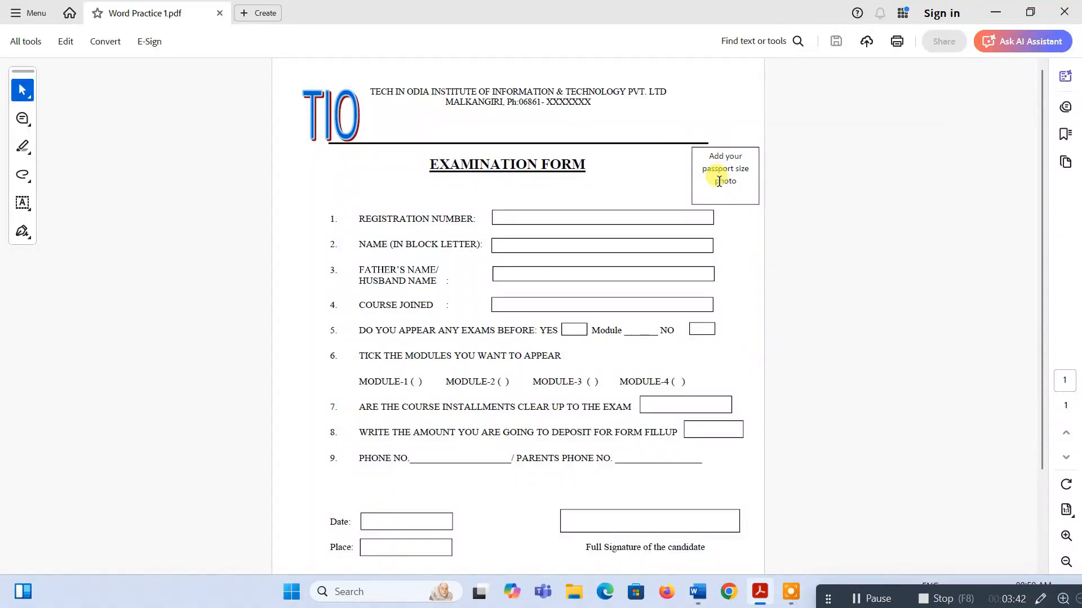
key(alt+Tab)
click(733, 312)
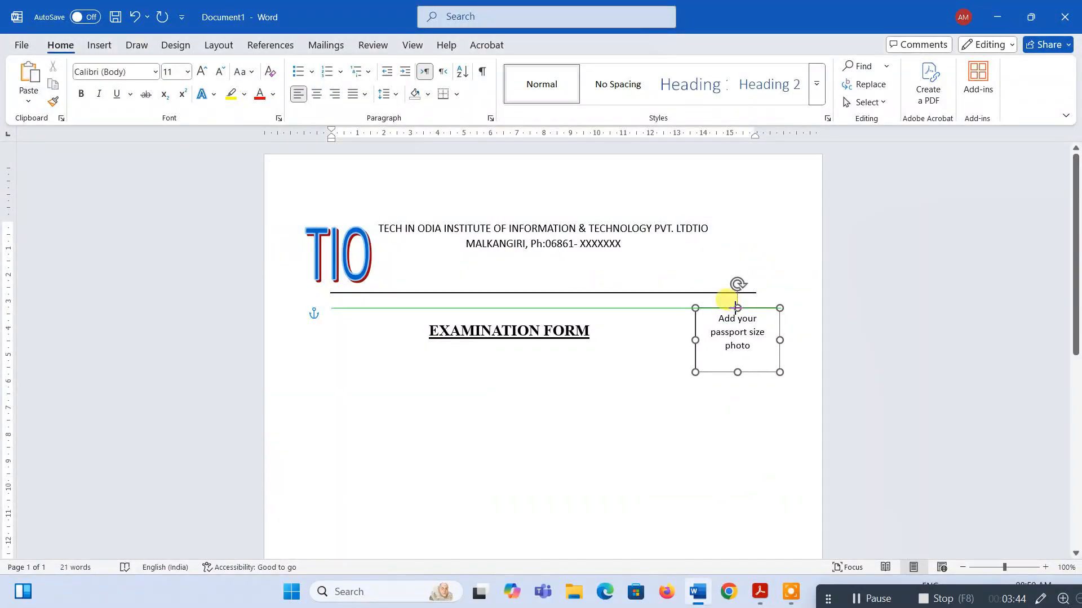
key(alt+Tab)
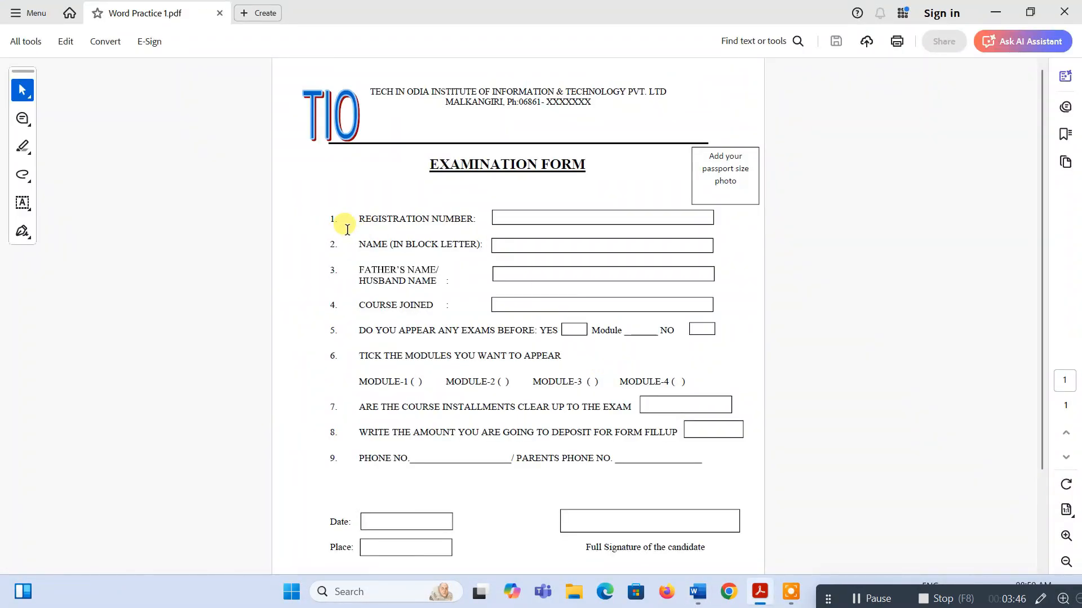
key(alt+Tab)
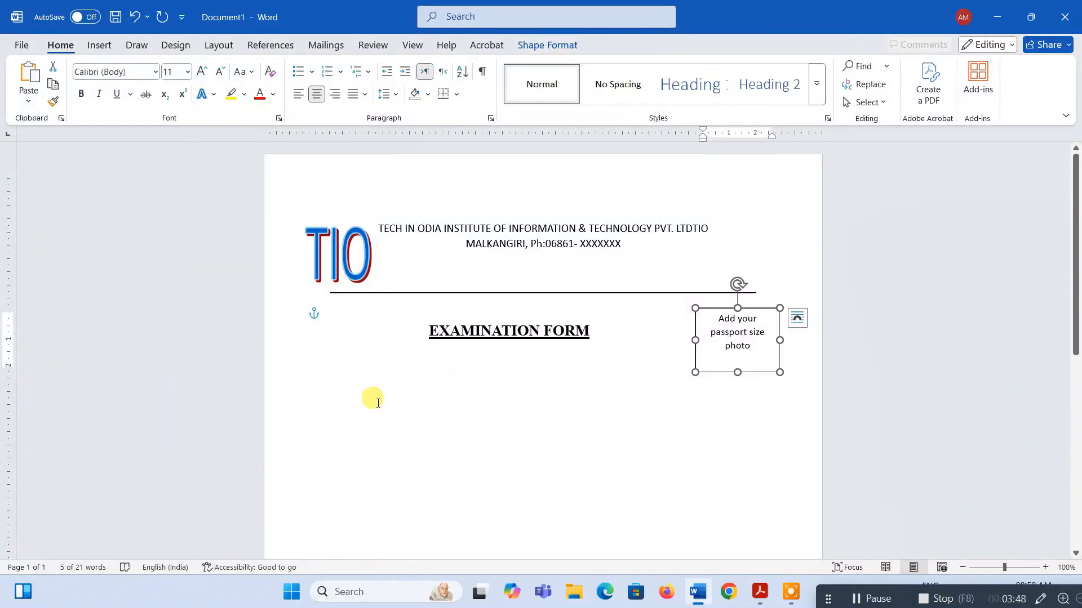
Start a numbered list below the EXAMINATION FORM heading with item 1 reading "REGISRATION NUMBER", following the reference form.
click(361, 404)
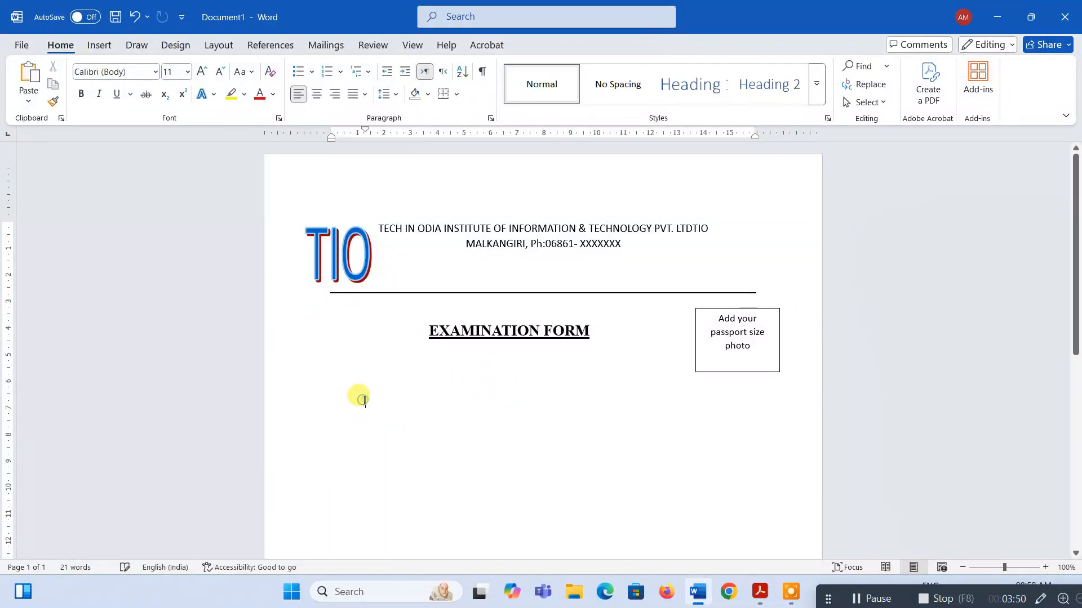
key(alt+Tab)
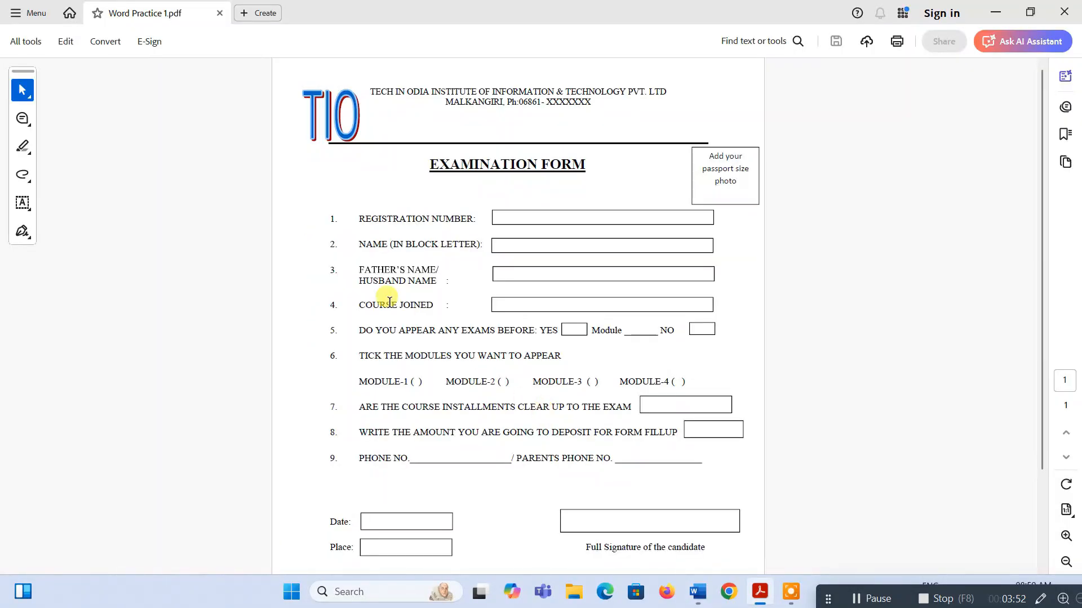
key(alt+Tab)
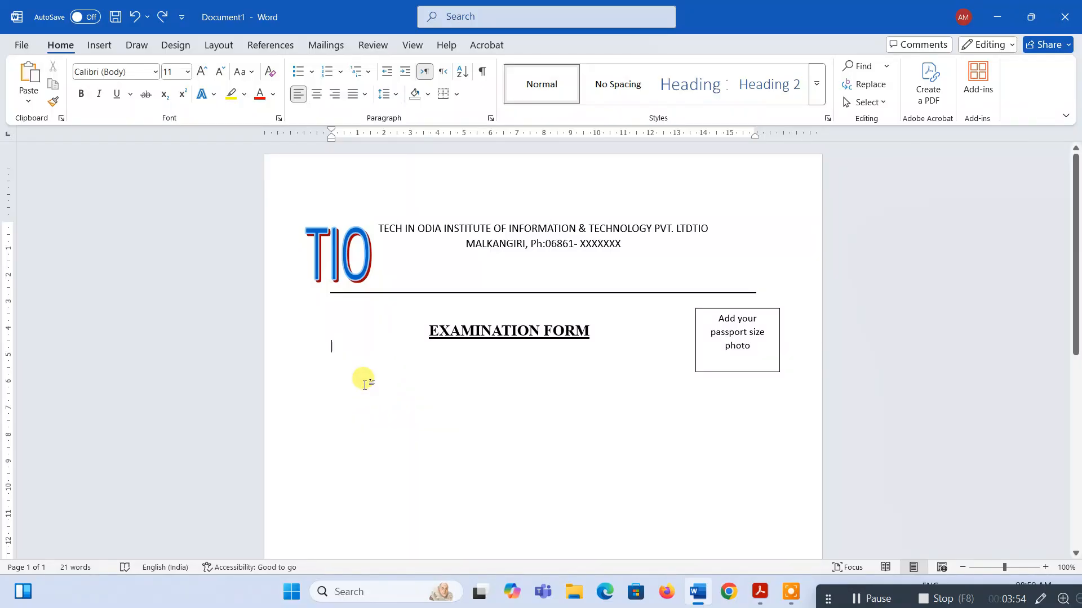
double_click(365, 383)
text(1.)
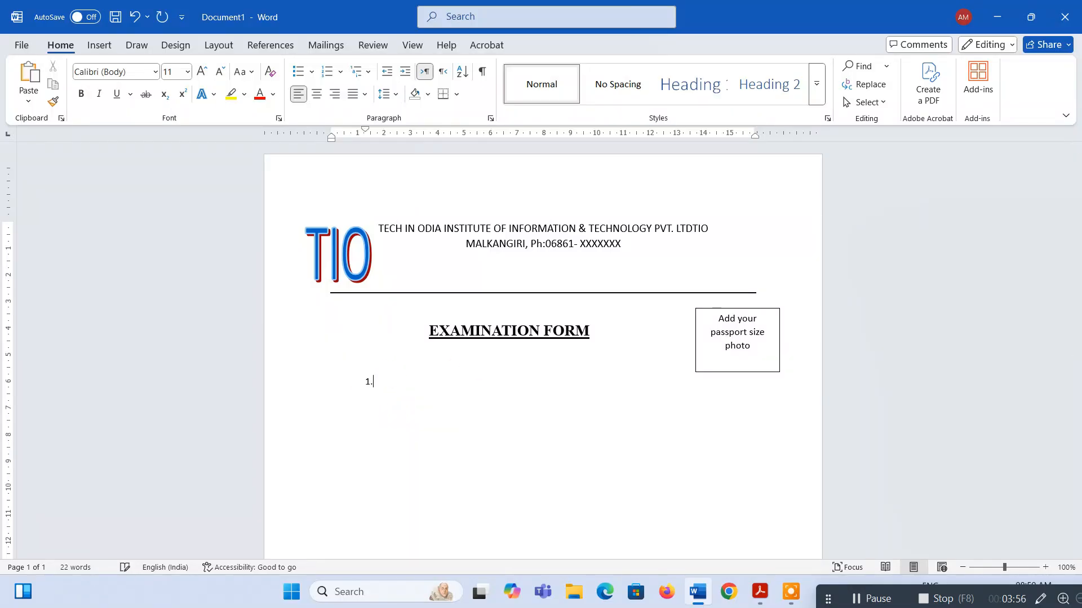
key(alt+Tab)
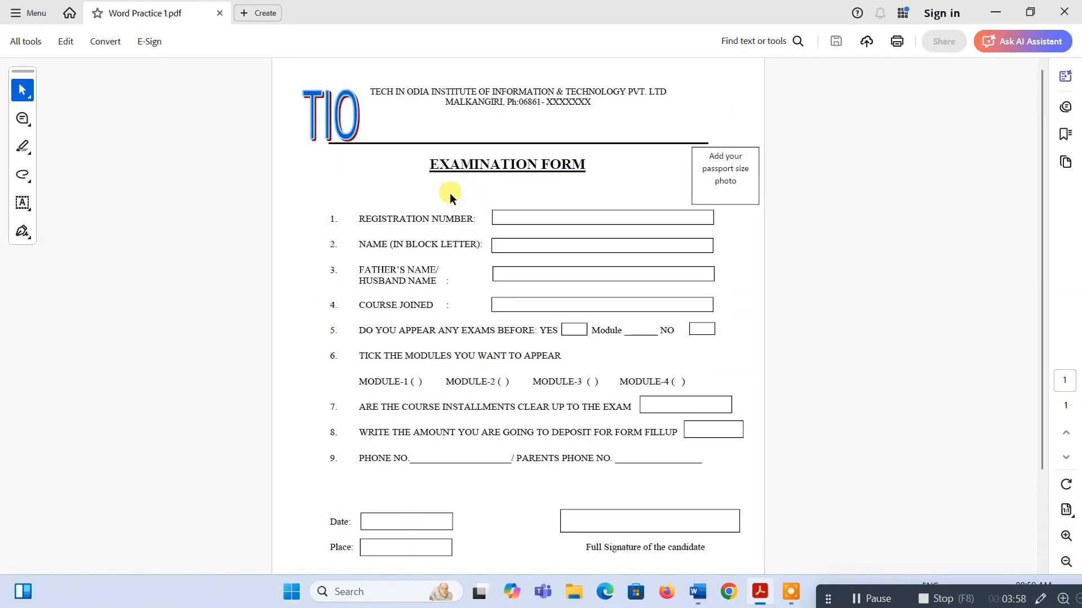
key(alt+Tab)
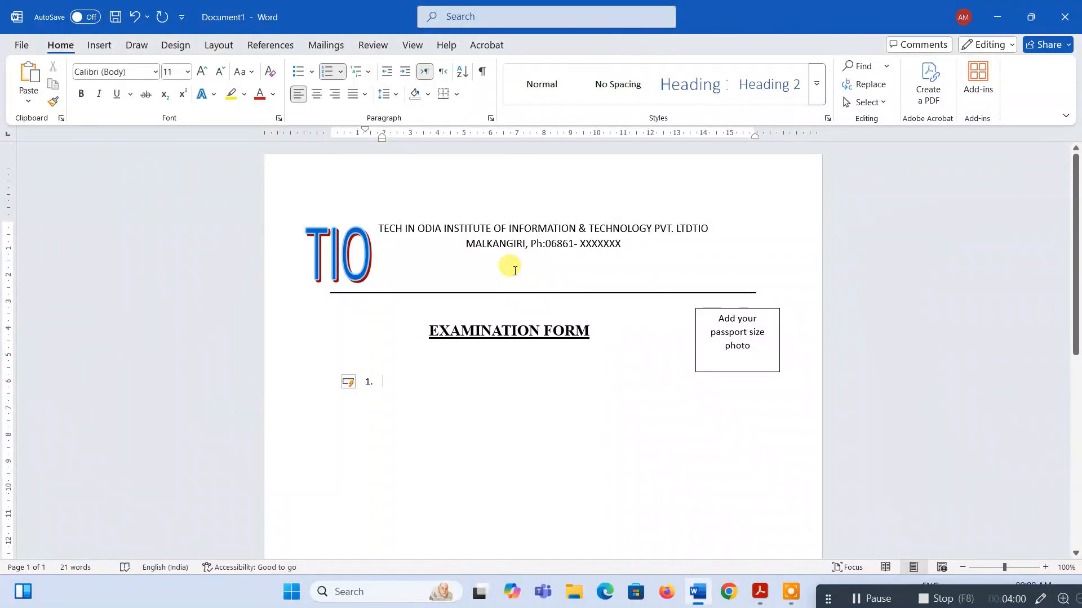
text(REGISRATION NUMBER)
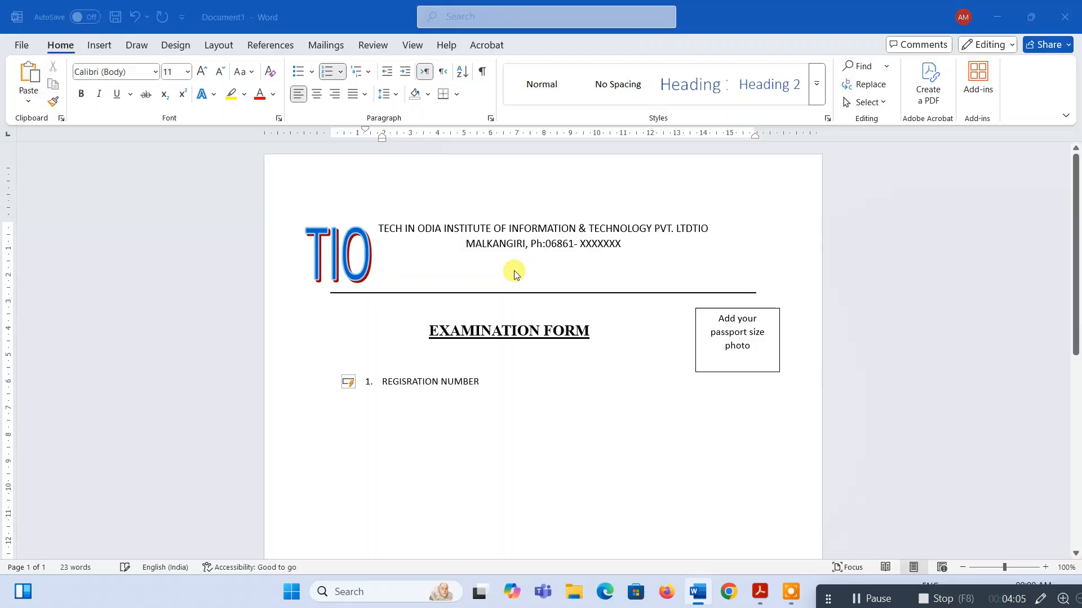
Set the font of the first numbered item to Times New Roman.
key(alt+Tab)
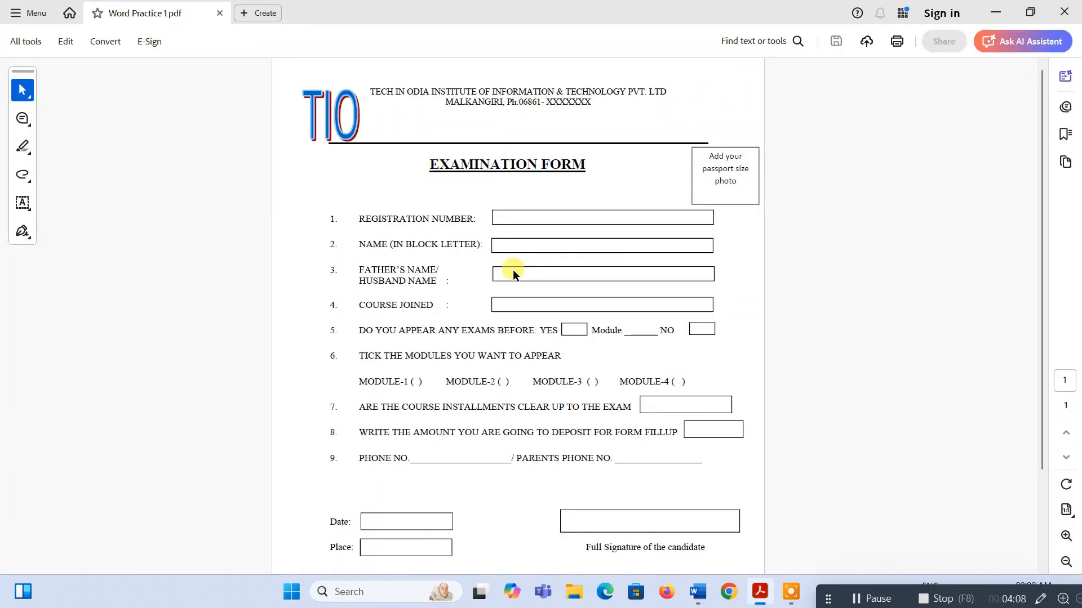
key(alt+Tab)
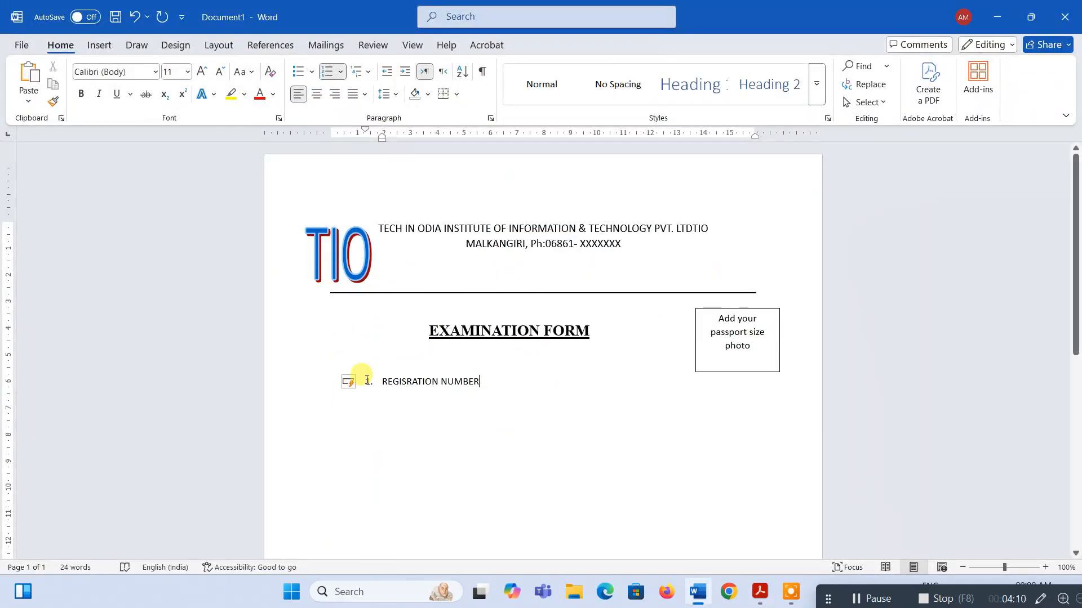
drag(367, 379, 459, 548)
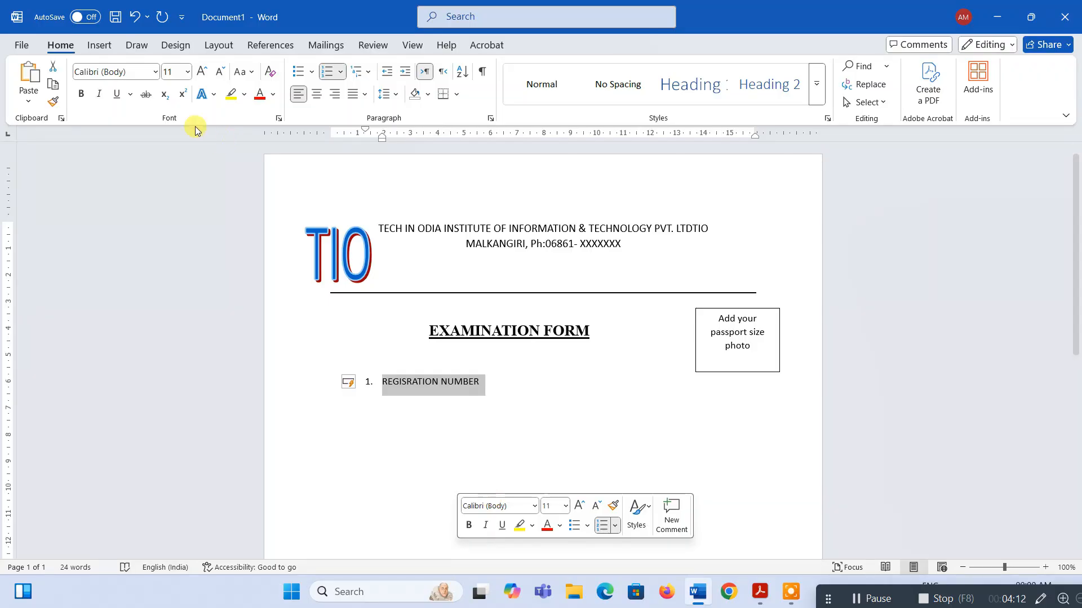
click(109, 71)
text(Times New Roman)
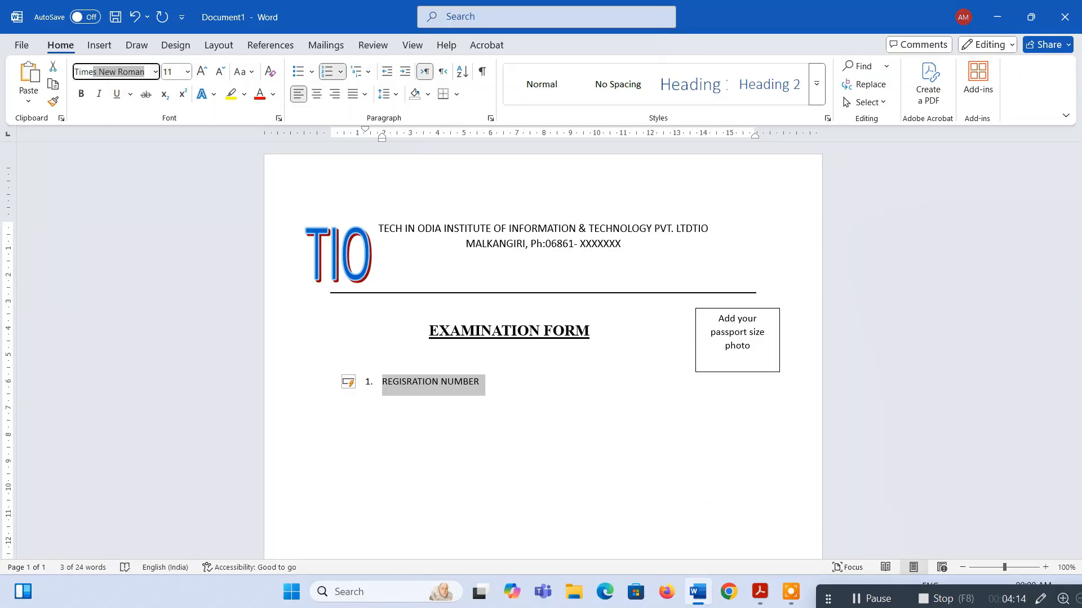
key(Return)
click(507, 386)
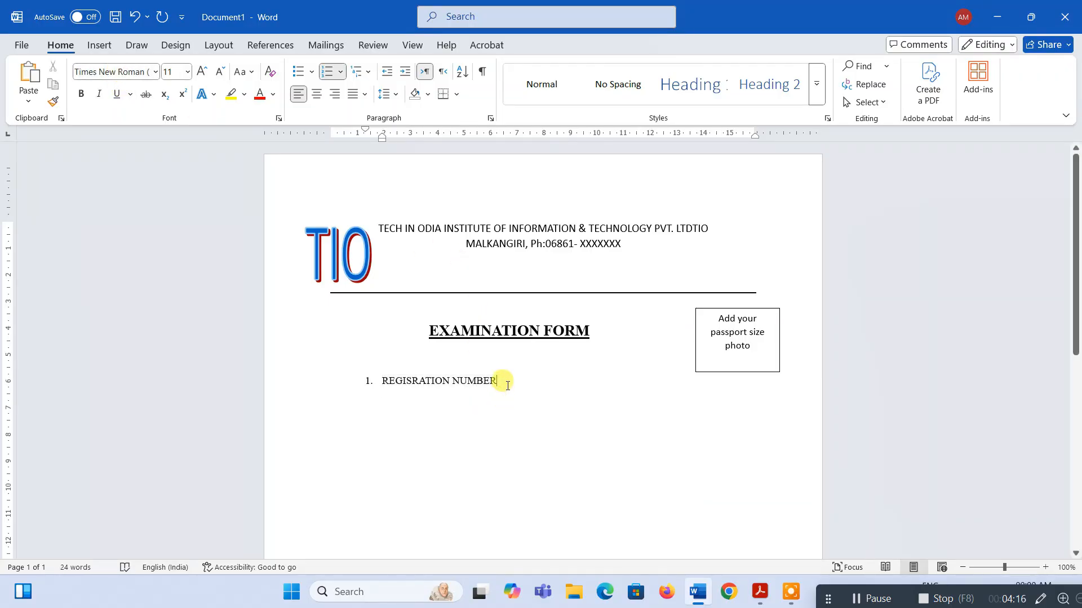
Move the first numbered item's indent back to the left page margin to match the reference form.
key(alt+Tab)
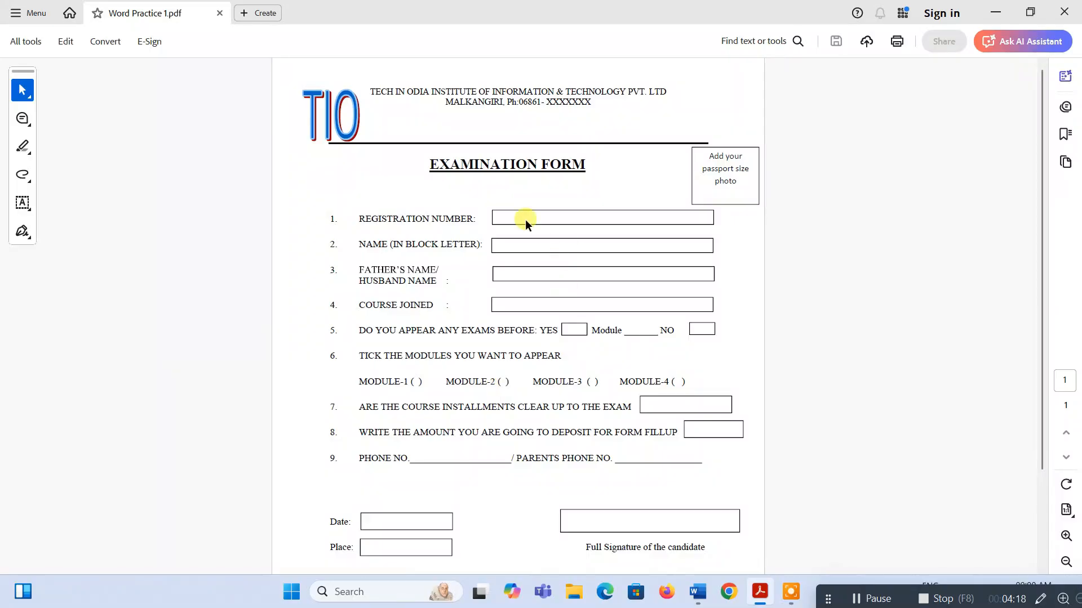
key(alt+Tab)
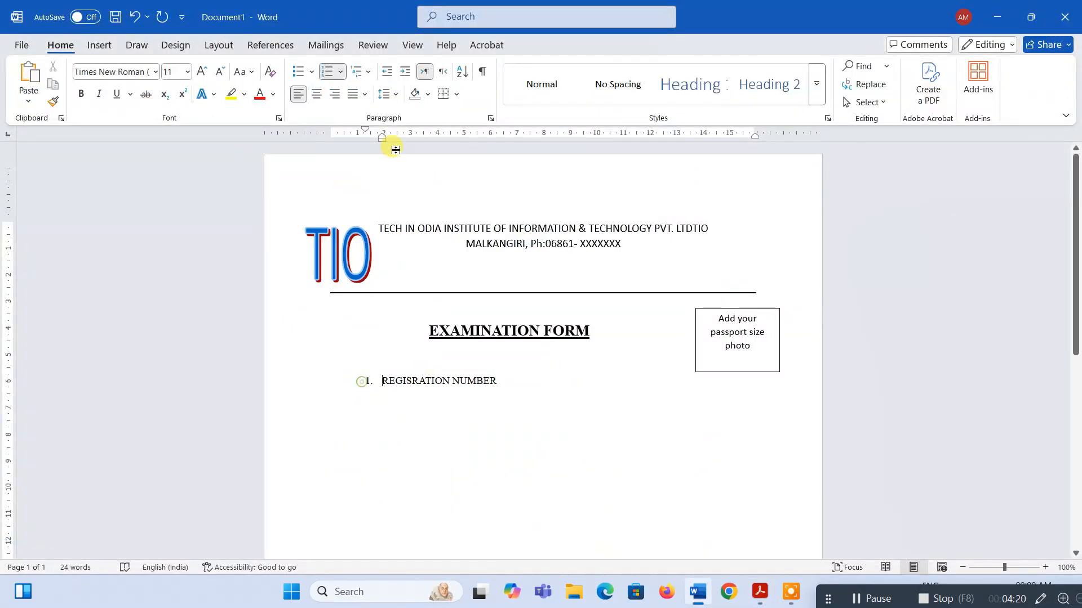
drag(382, 140, 330, 135)
Add a colon after the label of the first numbered item, as in the reference PDF.
key(alt+Tab)
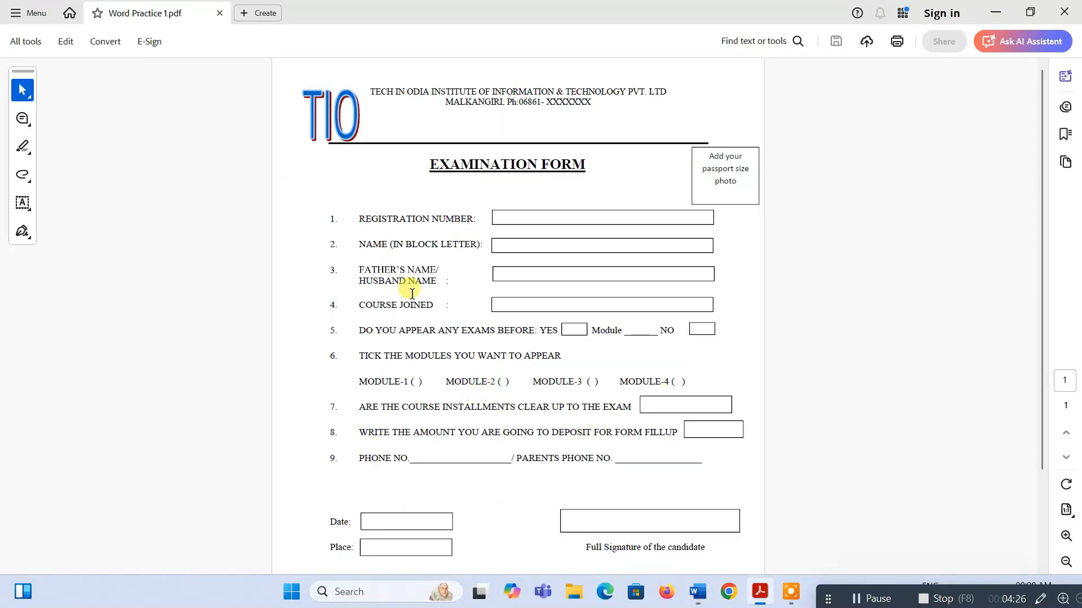
key(alt+Tab)
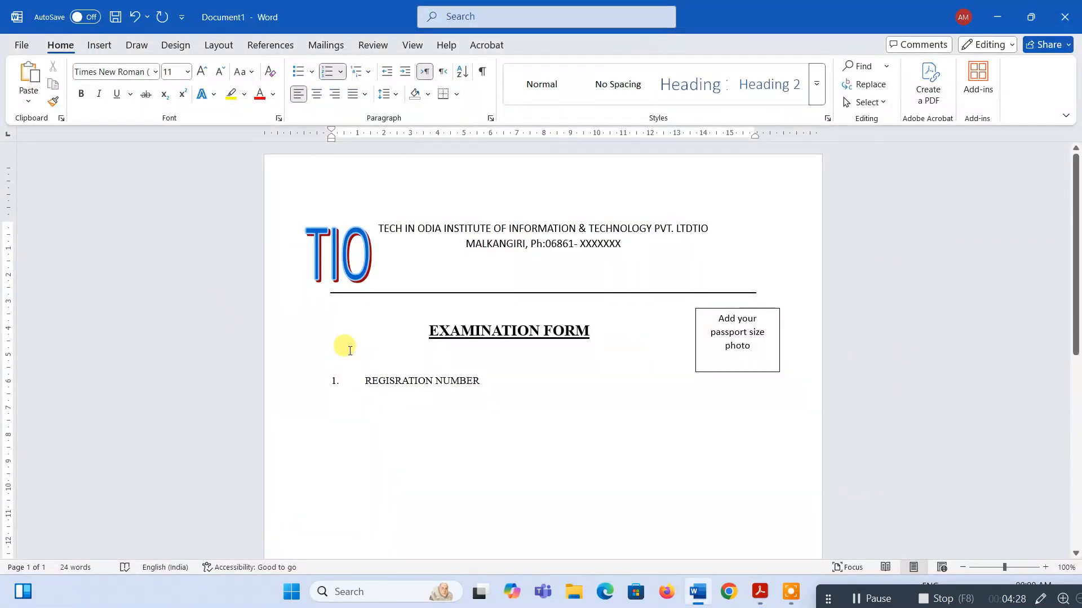
click(498, 382)
text(:)
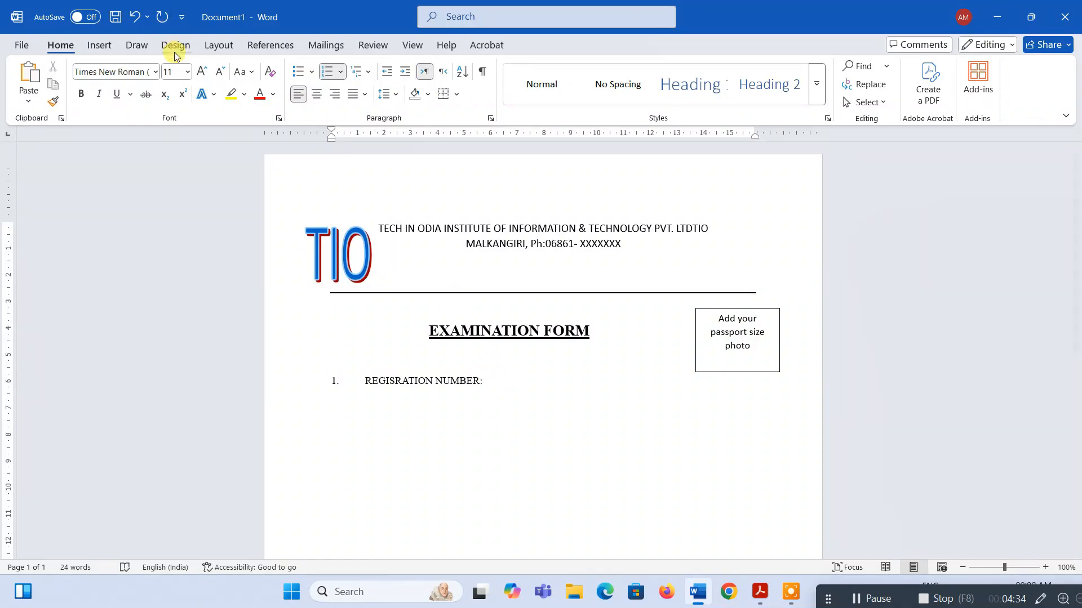
Draw a rectangle about 0.57 cm high and 7.56 cm wide directly after the first item's colon.
click(96, 45)
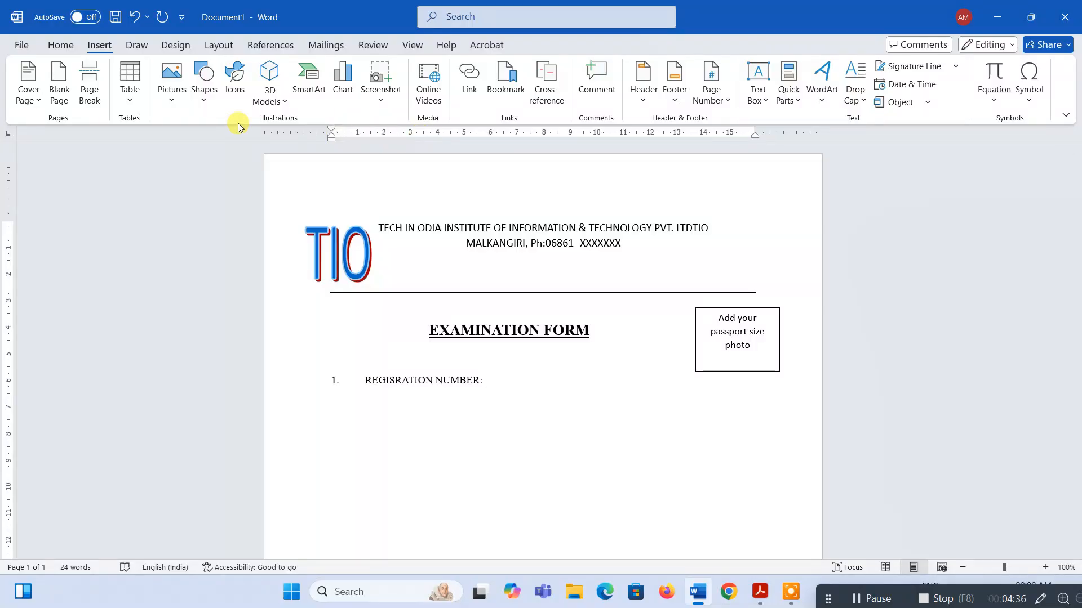
click(205, 93)
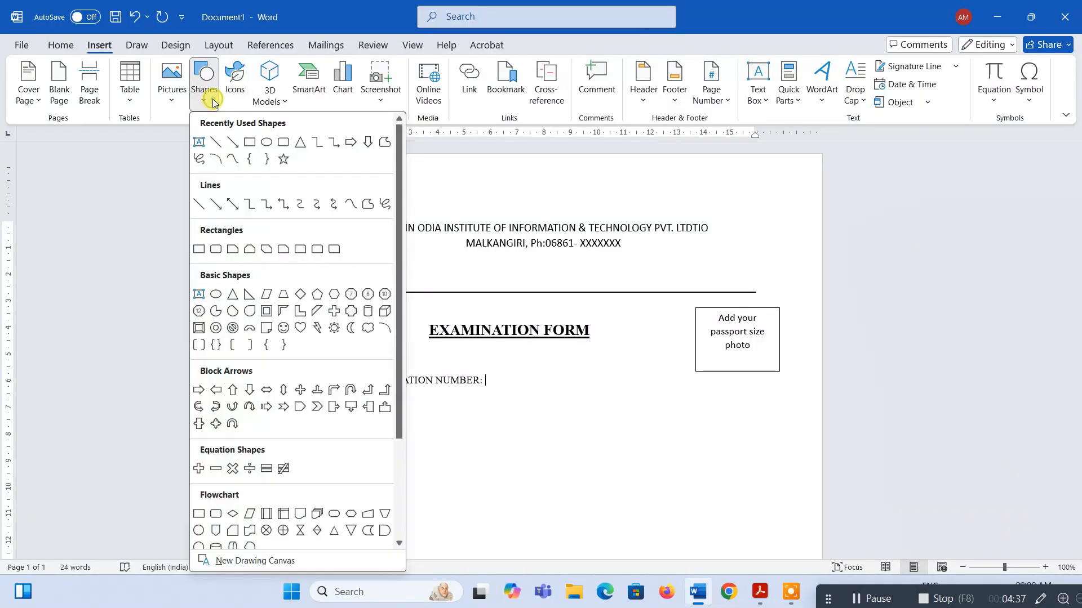
click(253, 145)
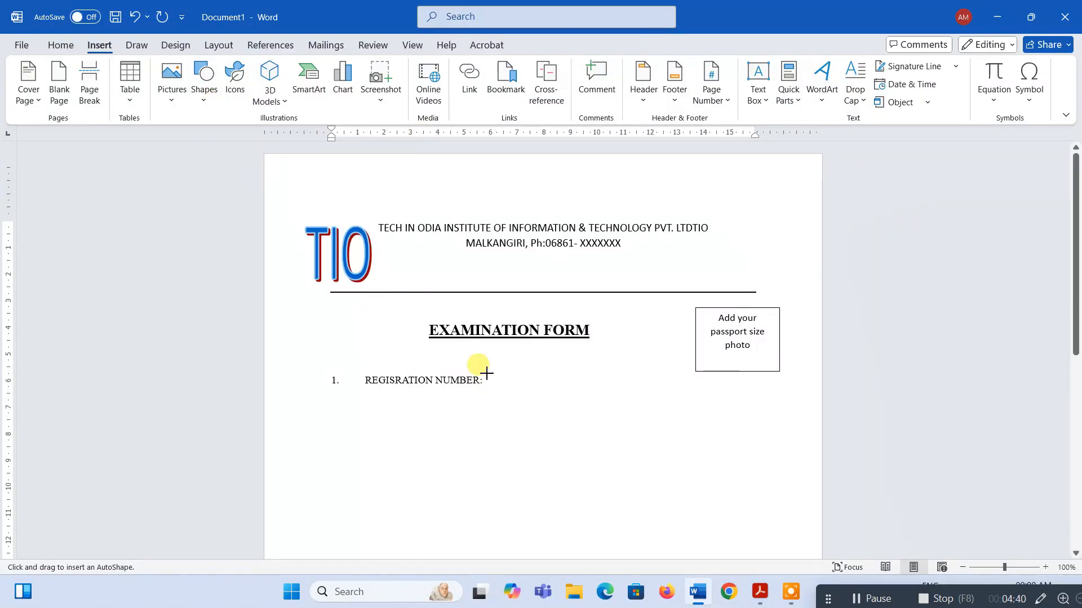
drag(487, 374, 688, 389)
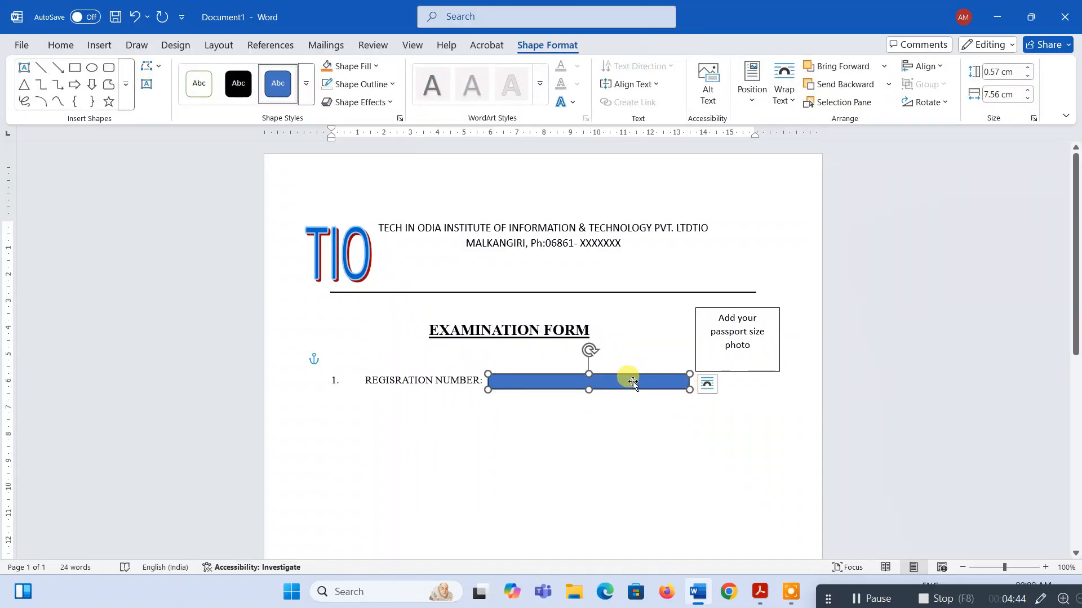
Set the answer rectangle beside the first item to No Fill and deselect it.
click(376, 66)
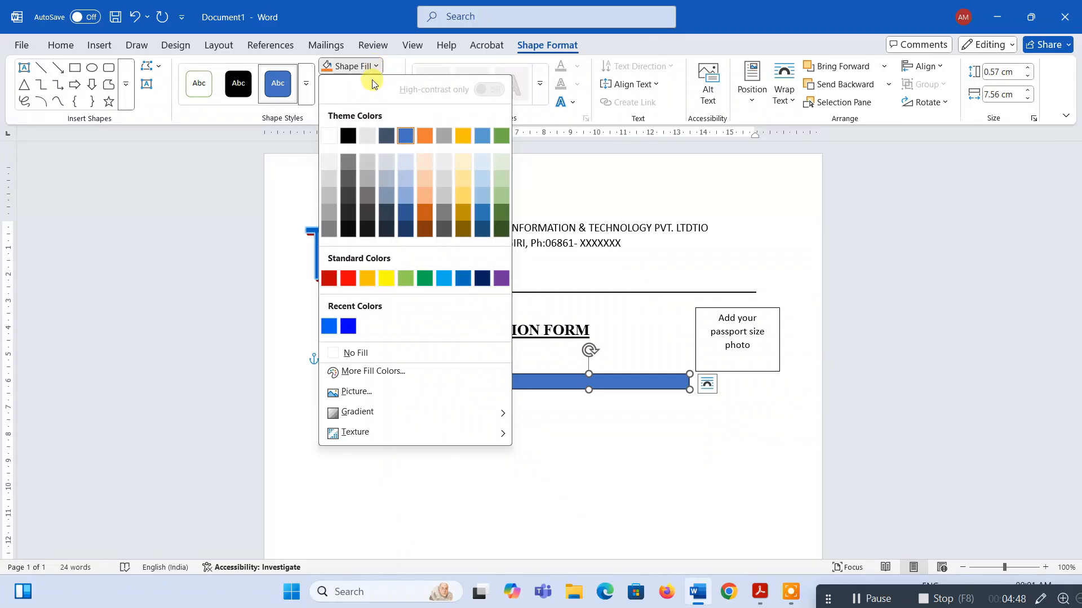
click(393, 355)
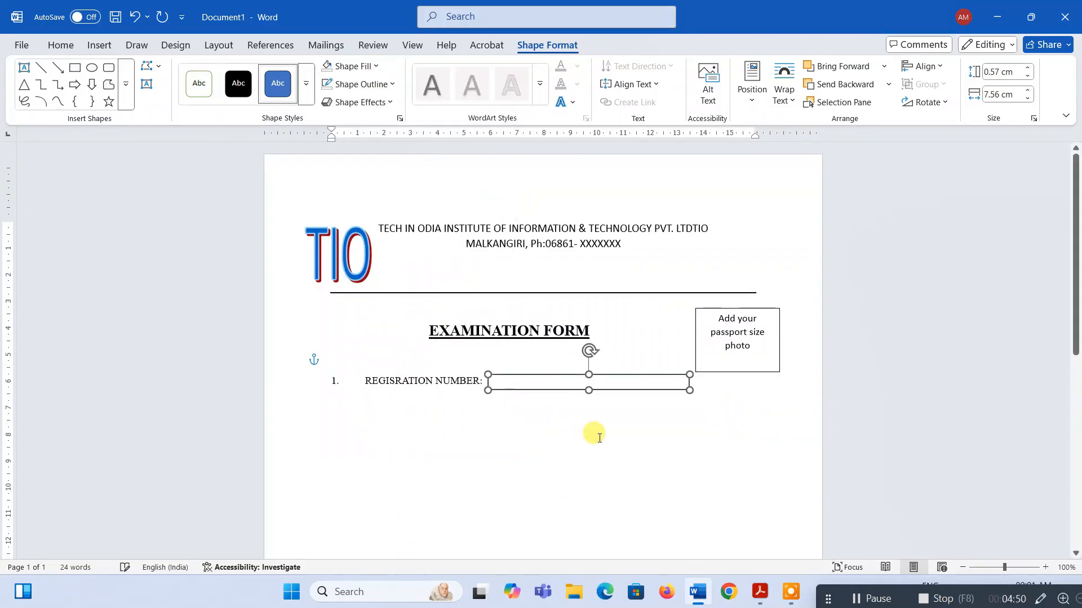
click(593, 431)
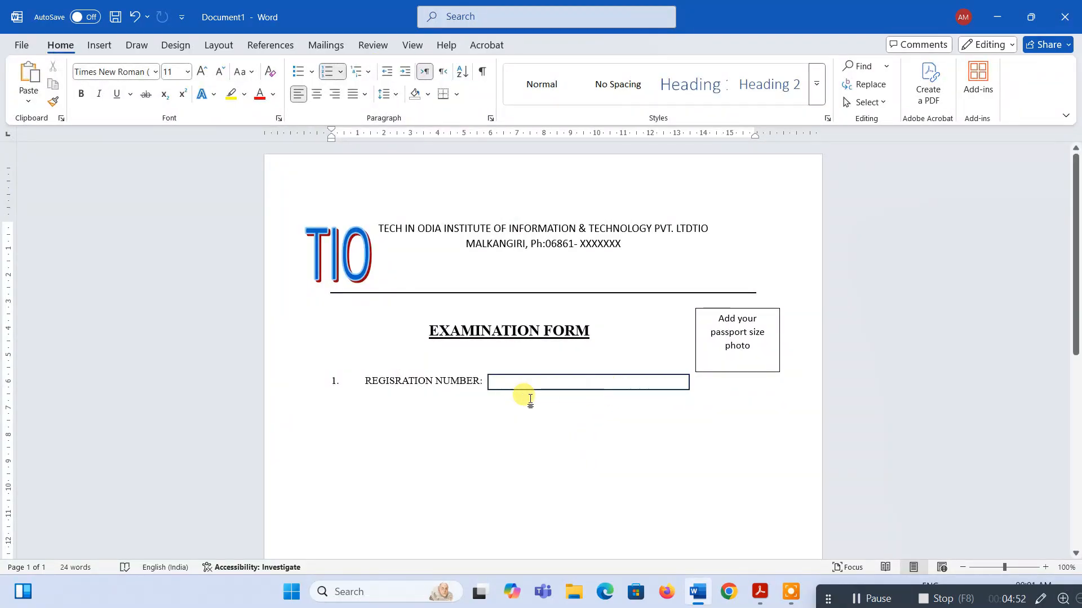
Set the outline weight of the first item's answer rectangle to ¾ pt, matching the reference PDF, and deselect it.
key(alt+Tab)
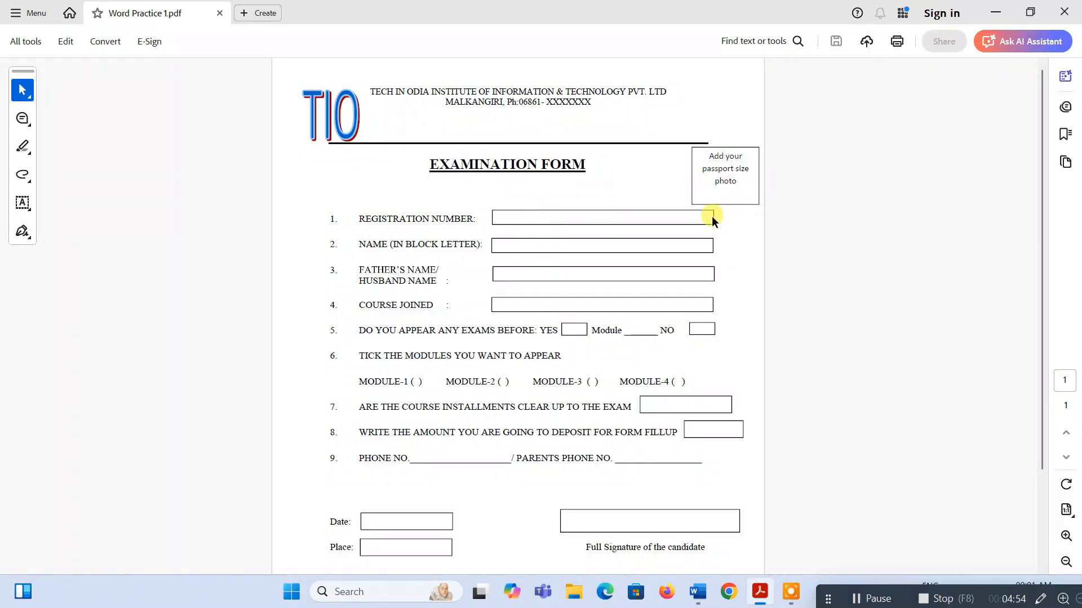
key(alt+Tab)
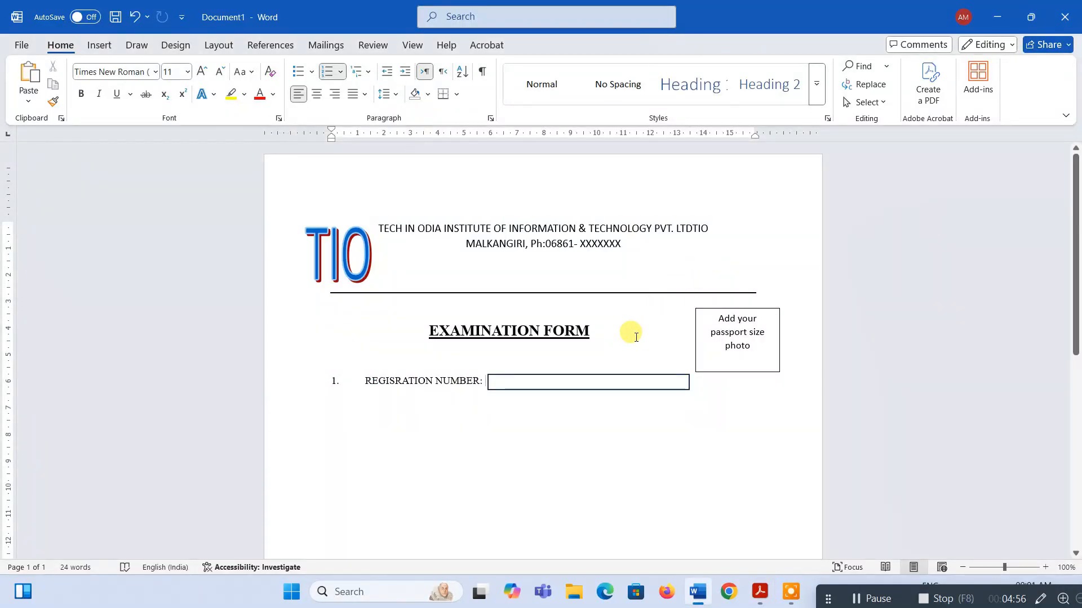
click(576, 385)
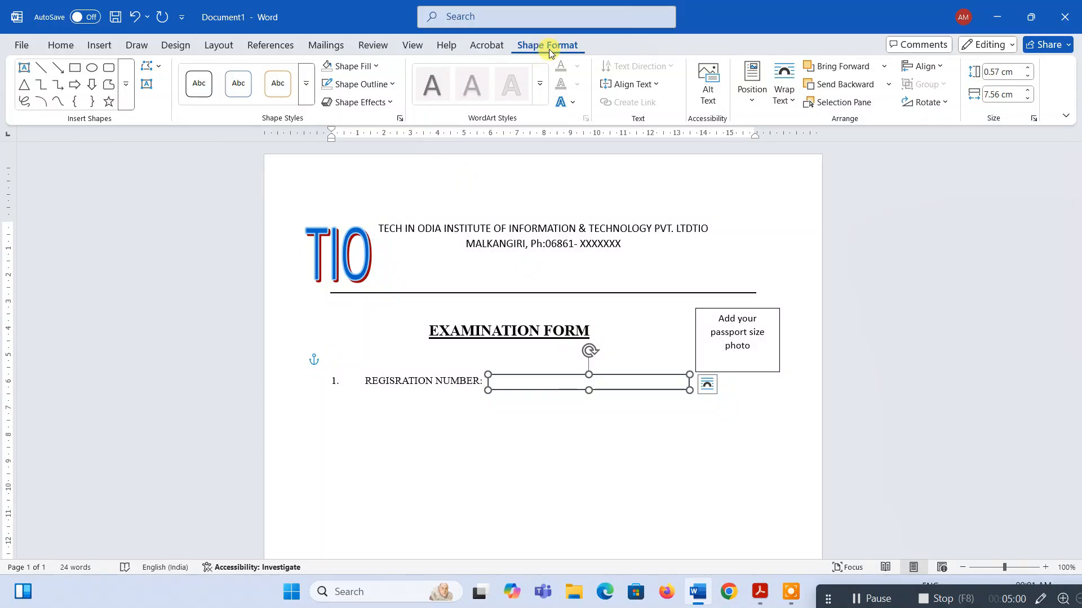
click(390, 84)
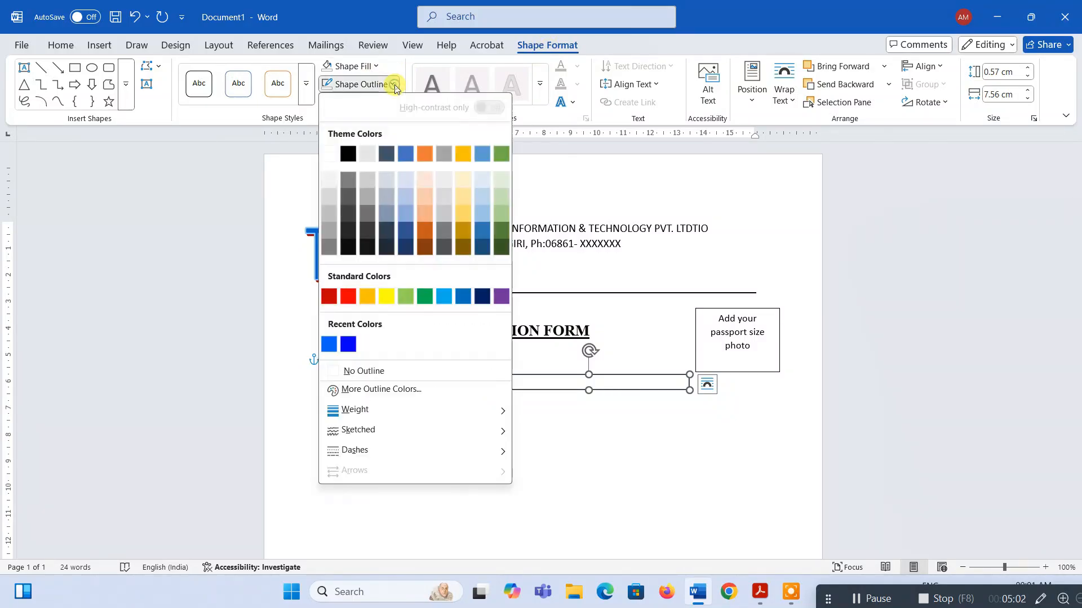
mouse_move(394, 409)
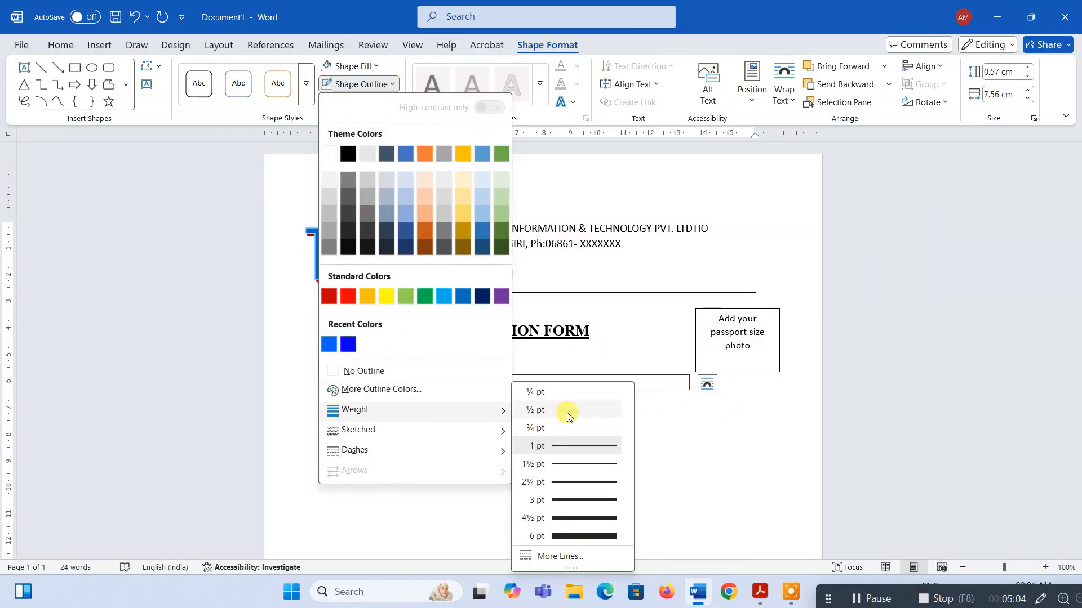
click(569, 427)
click(618, 427)
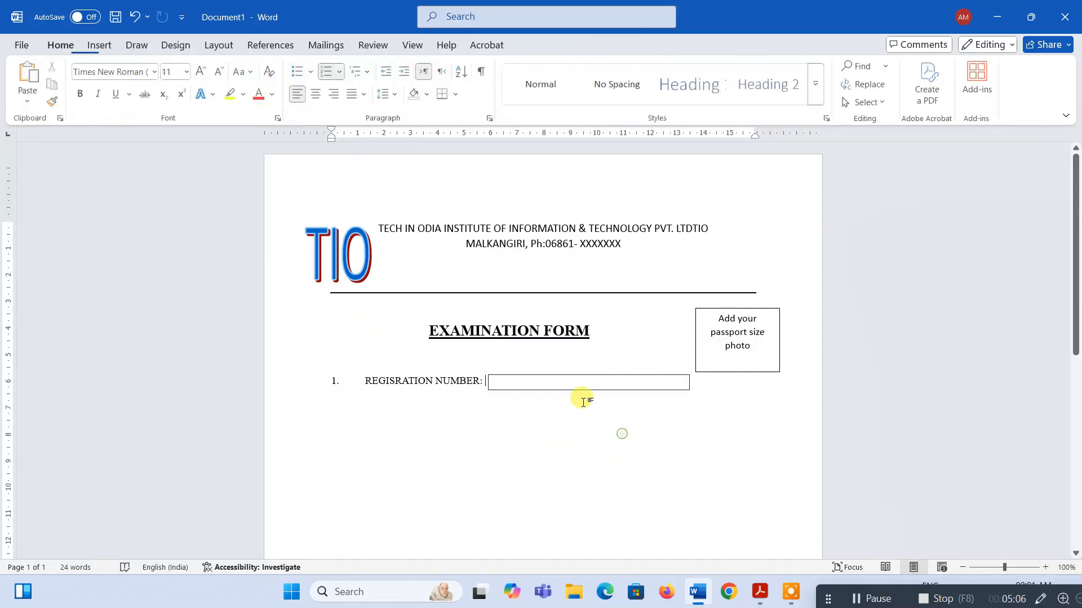
Add a second numbered item reading "NAME (IN BLOCK LETTER):" as in the reference PDF.
click(510, 383)
key(Return)
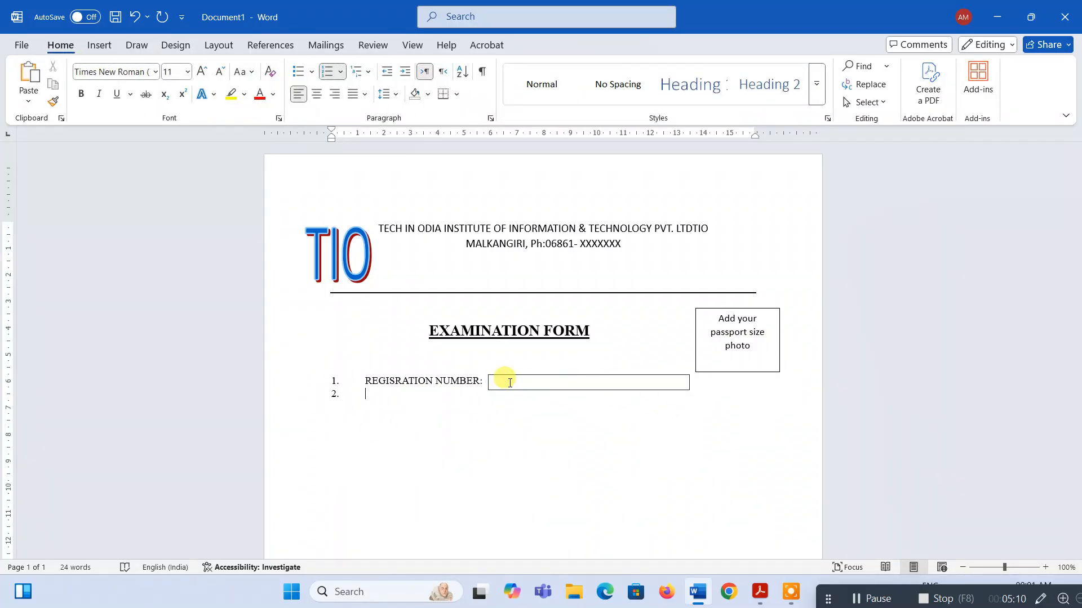
key(alt+Tab)
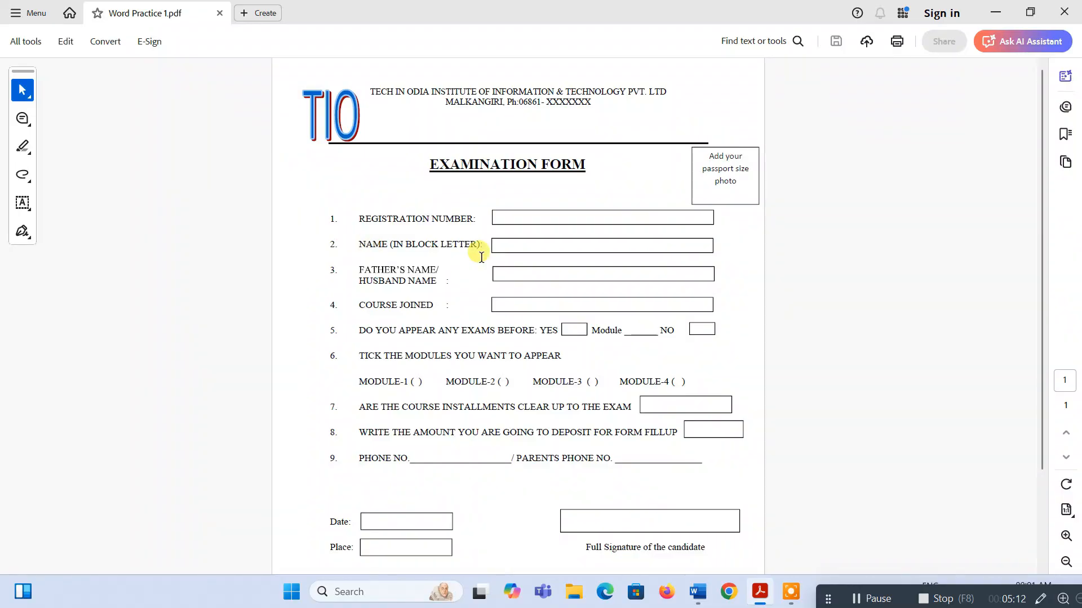
key(alt+Tab)
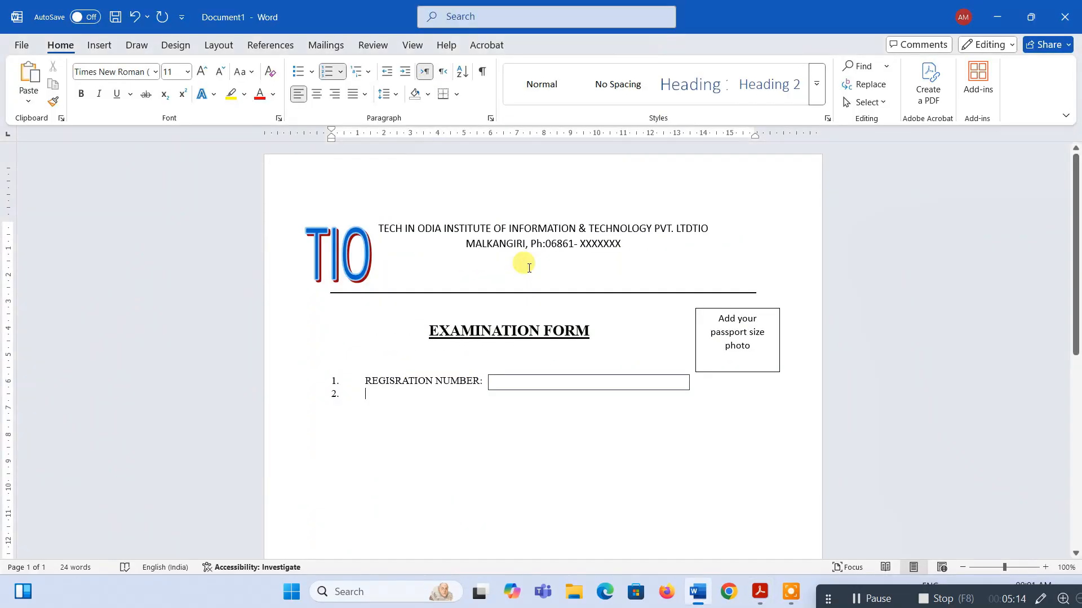
text(NAME IF)
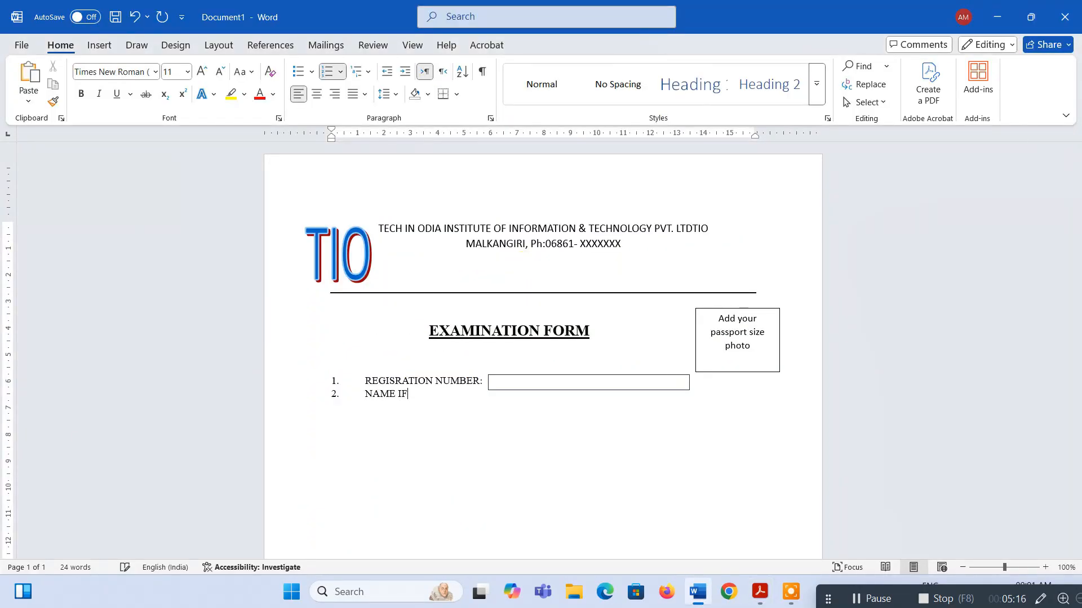
key(alt+Tab)
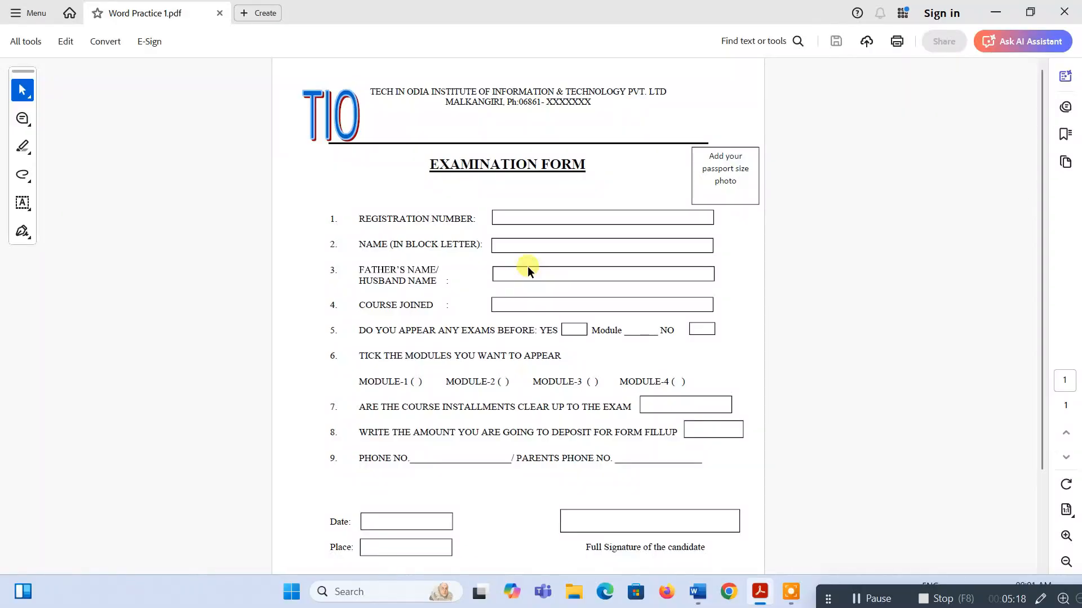
key(alt+Tab)
text(E )
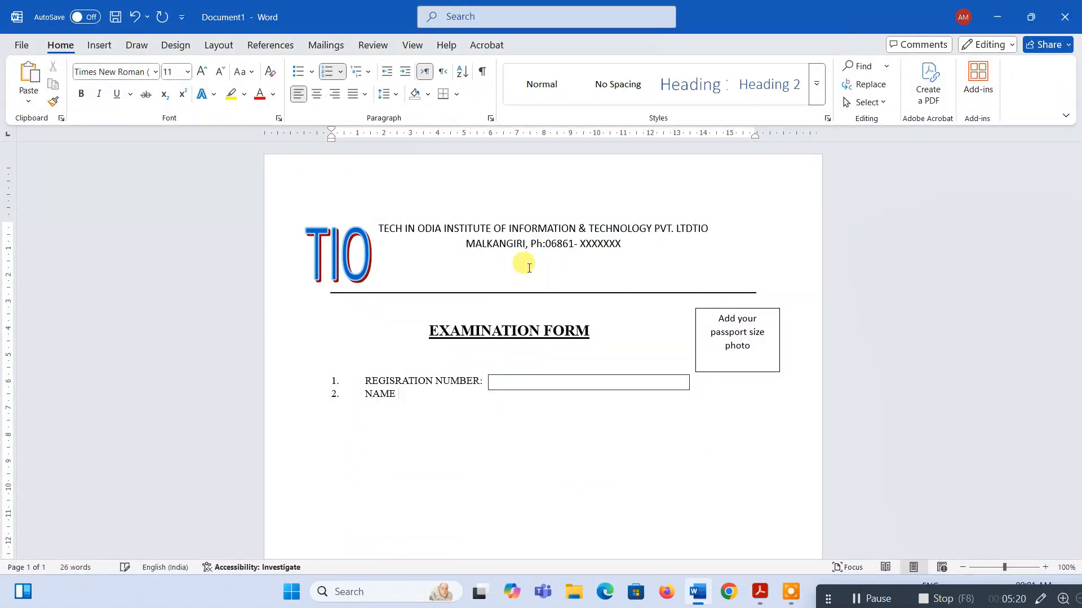
text((IN BLOCK LETTER)
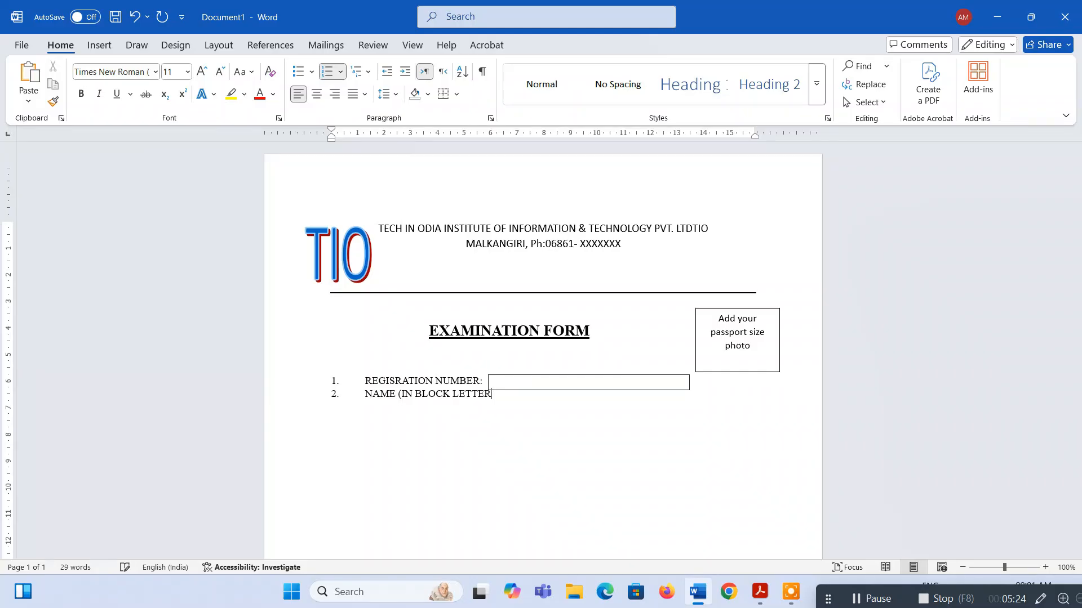
key(alt+Tab)
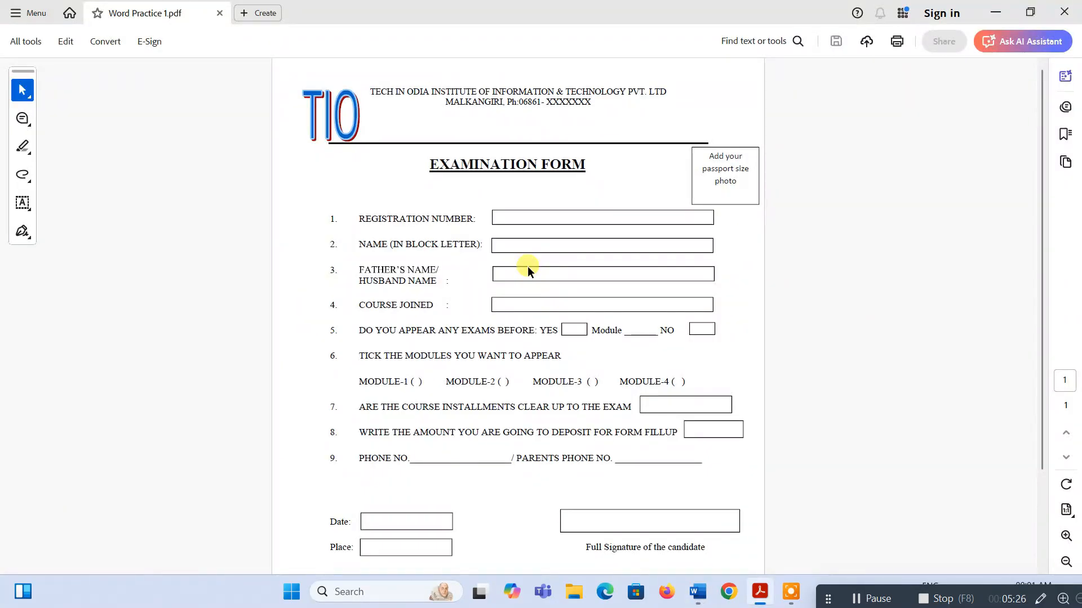
key(alt+Tab)
text(:)
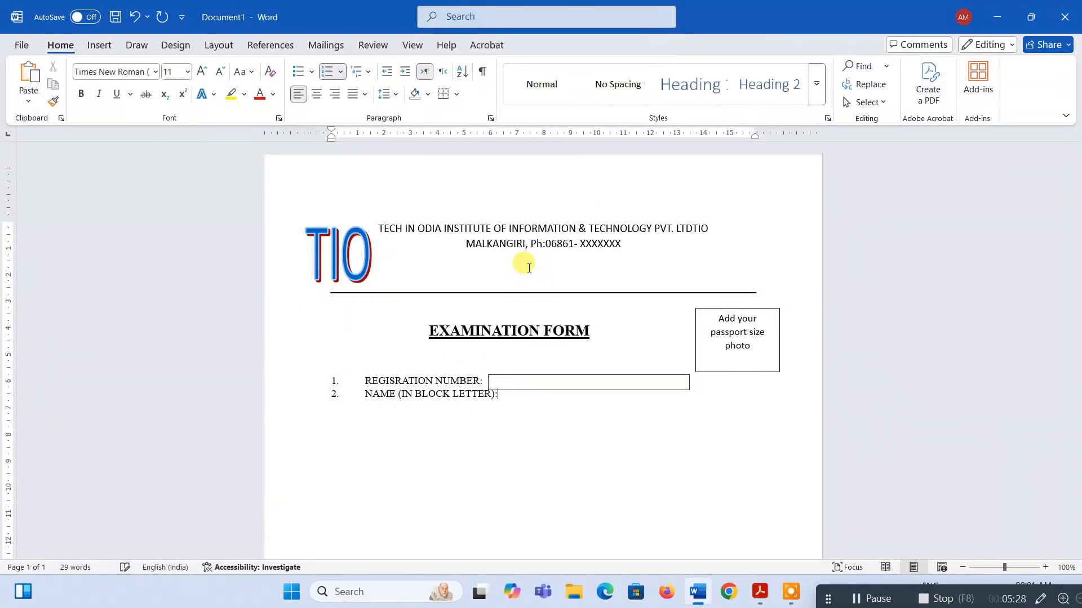
Copy the first item's answer rectangle and return to the end of the second item.
click(572, 389)
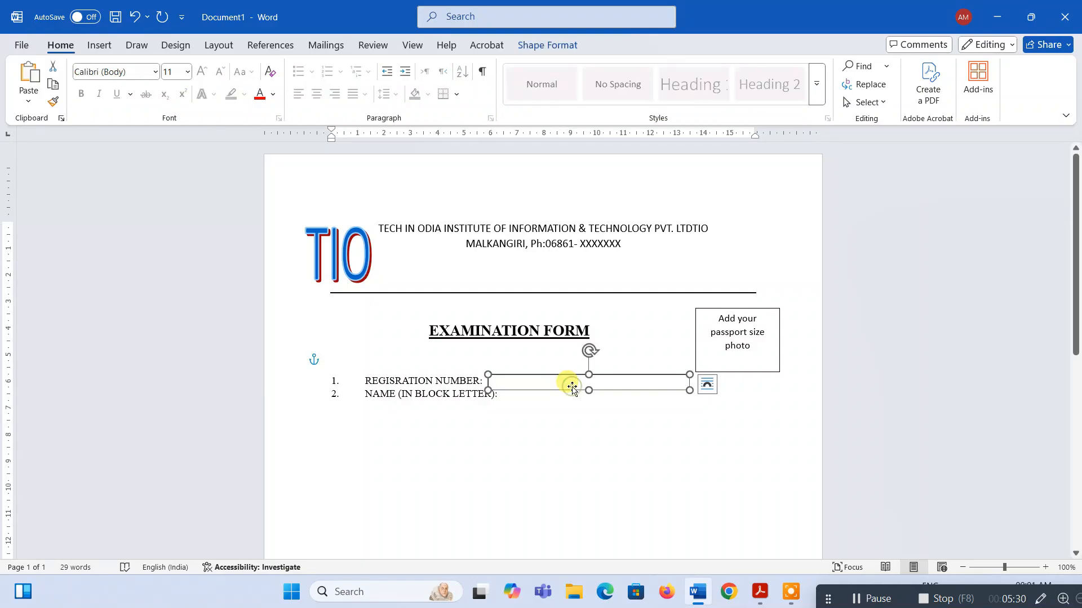
key(ctrl+c)
click(514, 401)
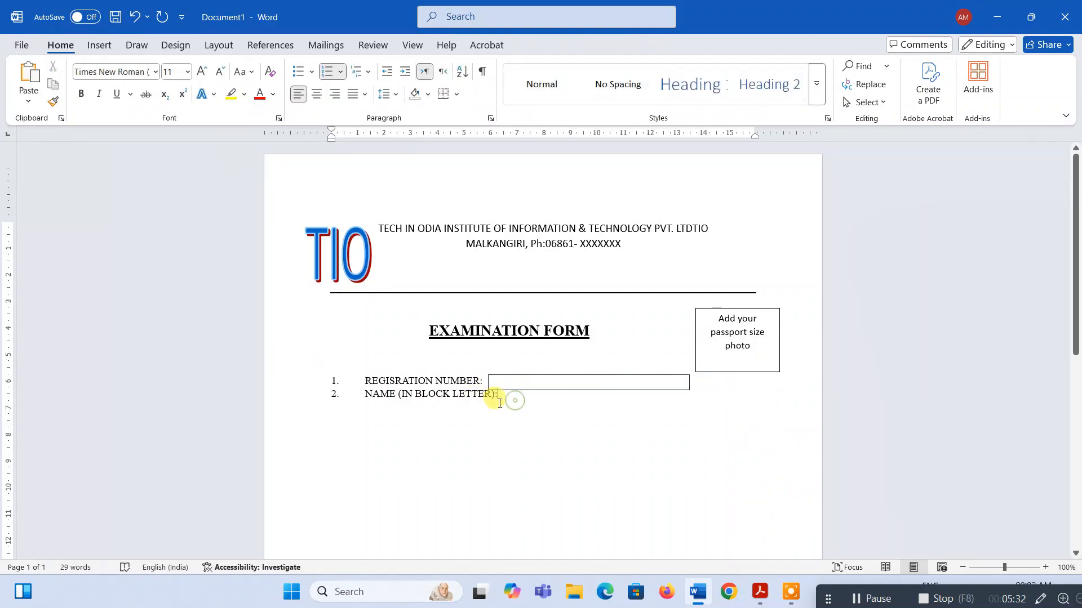
Set the line spacing of the two numbered items to 2.0.
drag(509, 400, 345, 363)
click(385, 93)
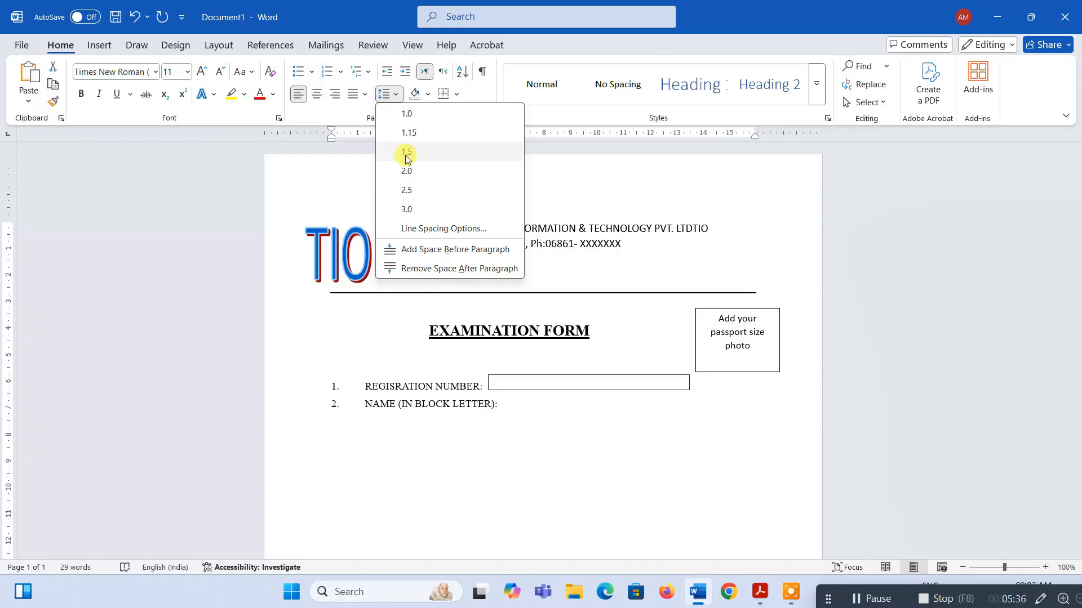
click(406, 171)
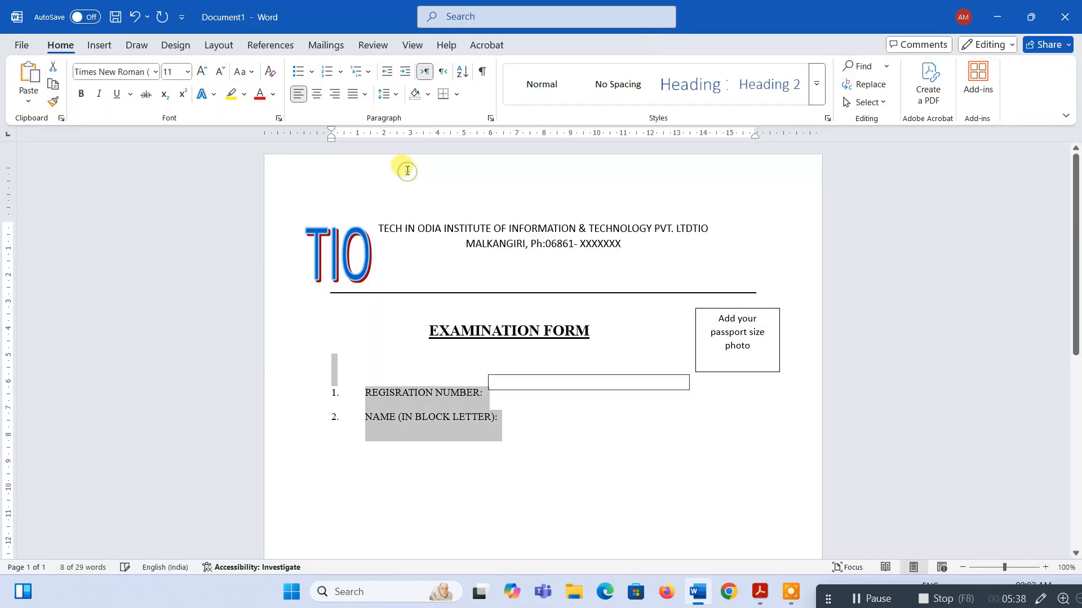
Compare the spacing with the reference PDF and move the answer rectangle down into line with the first item's label.
key(alt+Tab)
key(alt+Tab)
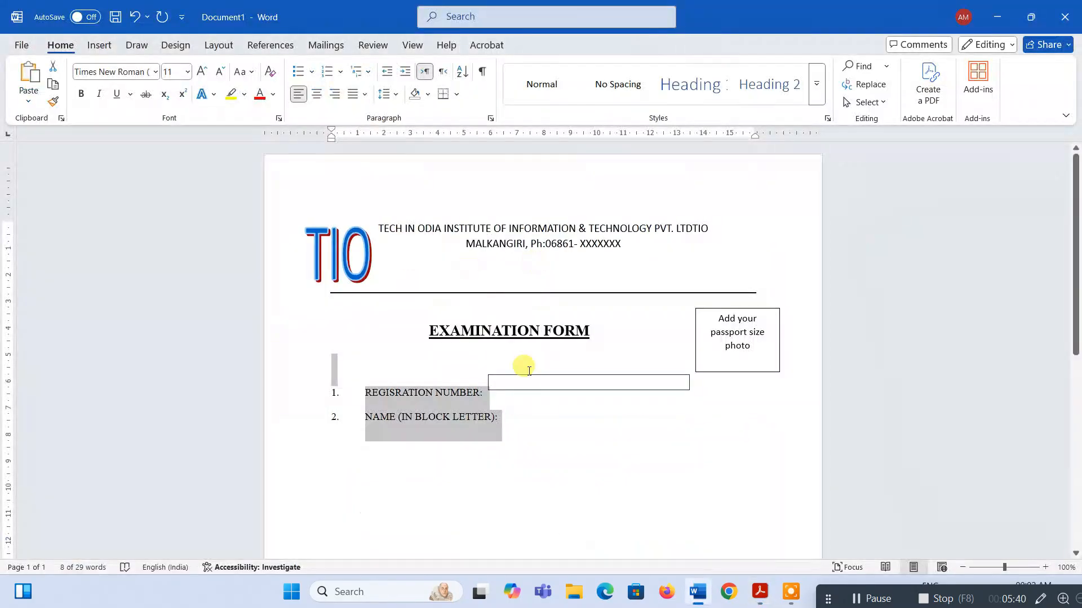
click(595, 397)
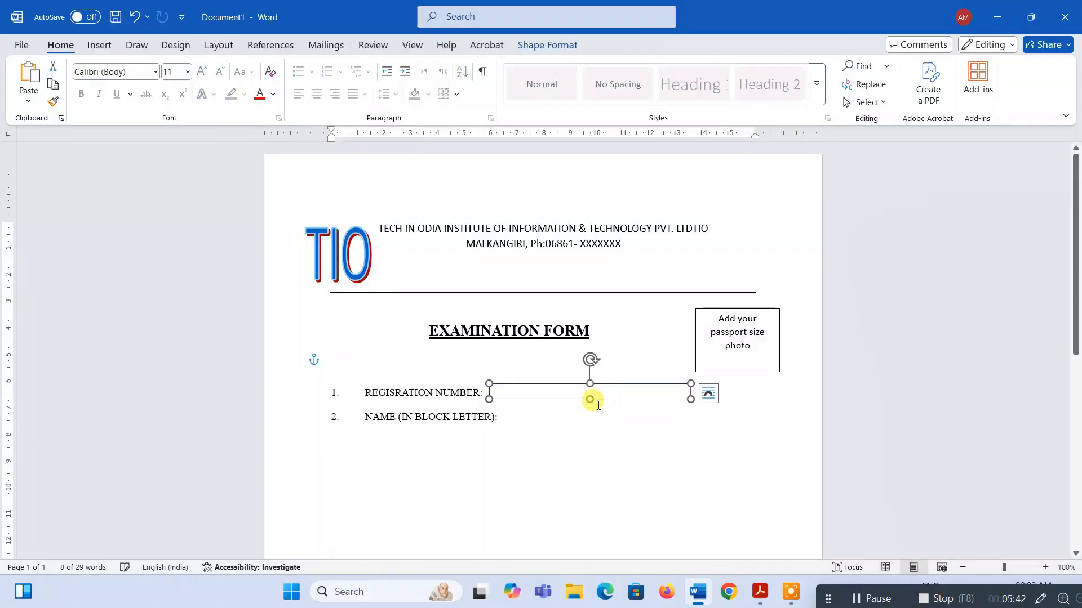
click(601, 438)
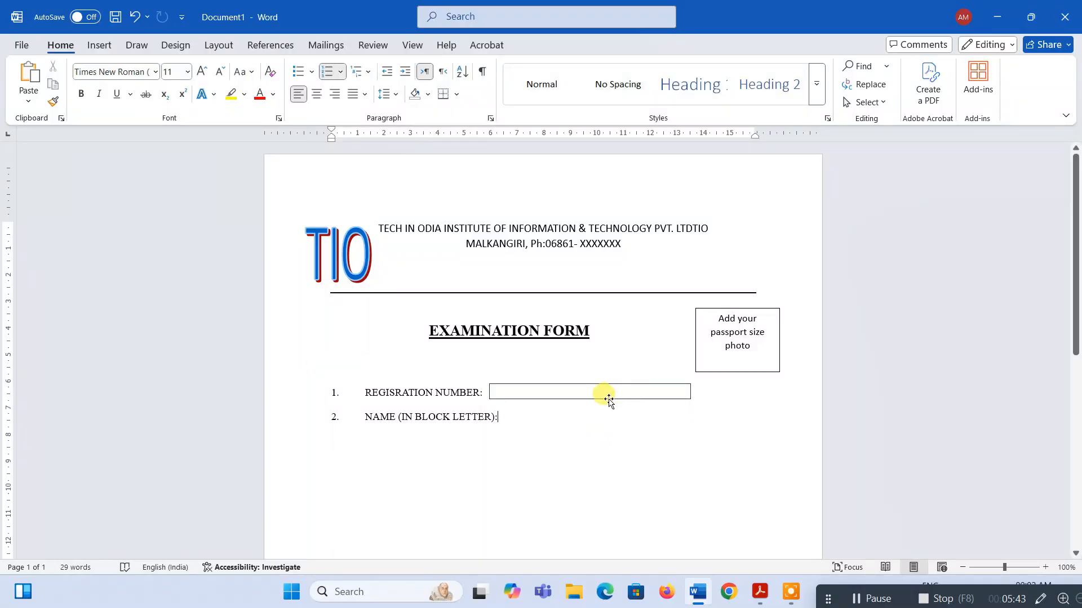
drag(611, 410, 618, 427)
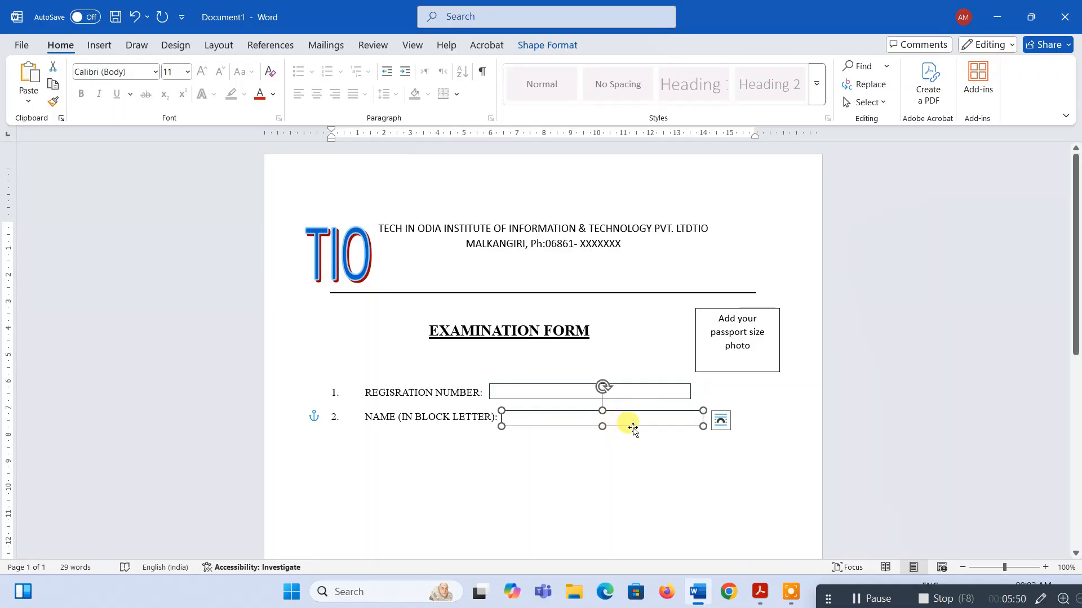
key(Up)
key(Down)
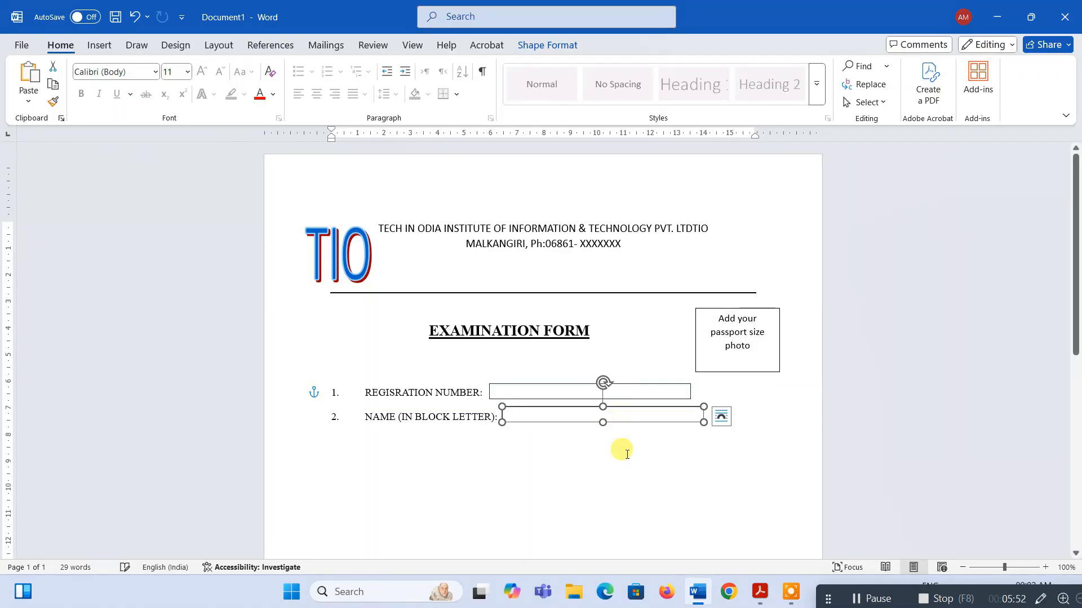
key(ctrl+z)
key(ctrl+z)
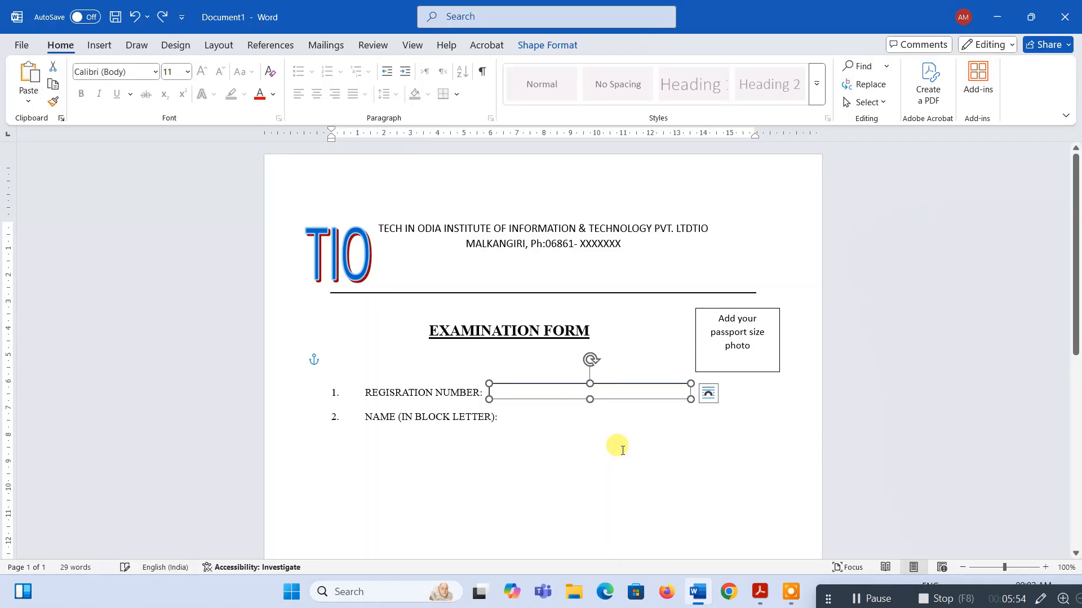
Paste the copied rectangle directly after the second item's colon and shift the first item's rectangle right to line up with it.
click(620, 446)
click(609, 400)
click(586, 419)
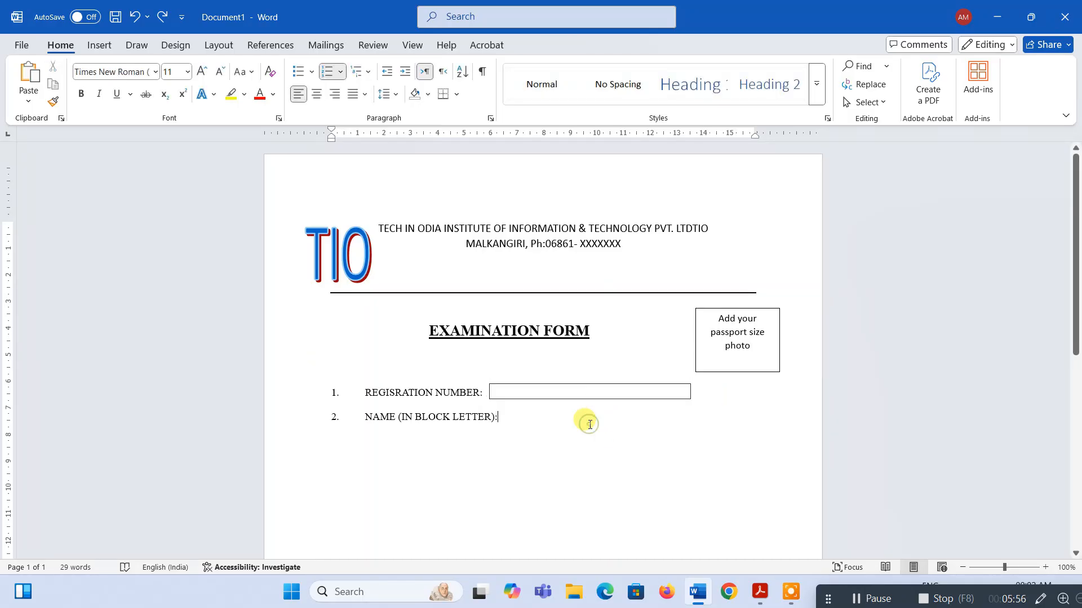
key(ctrl+v)
drag(485, 410, 658, 408)
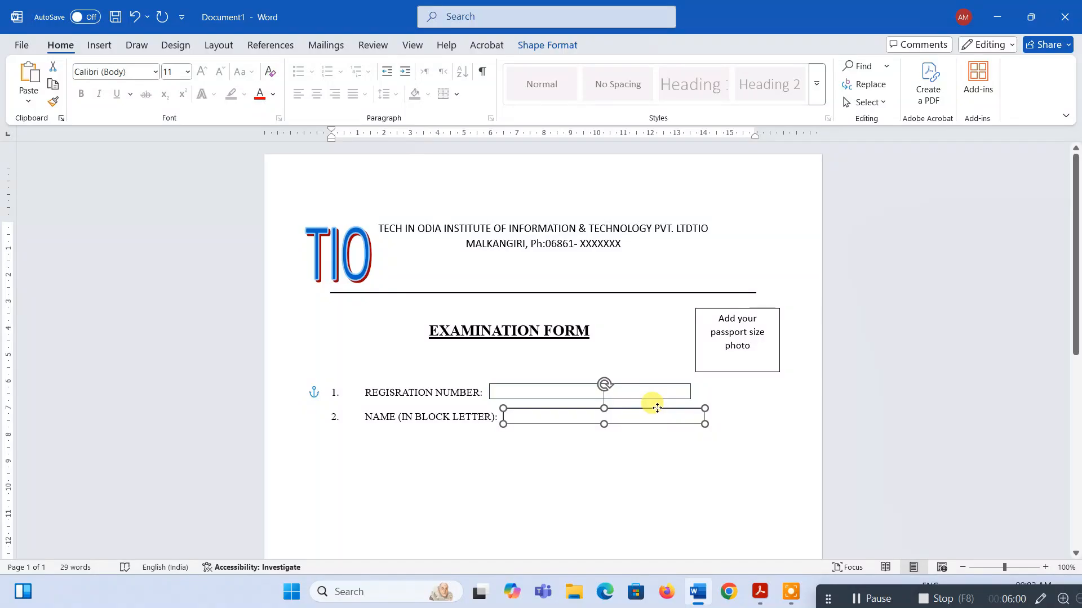
click(635, 463)
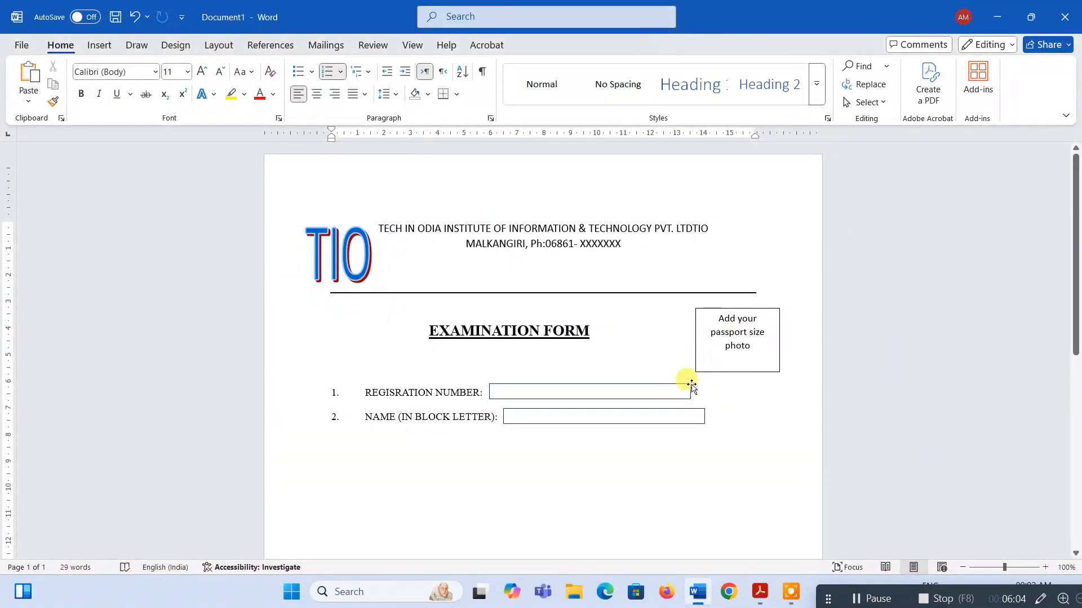
drag(692, 387, 703, 386)
click(663, 453)
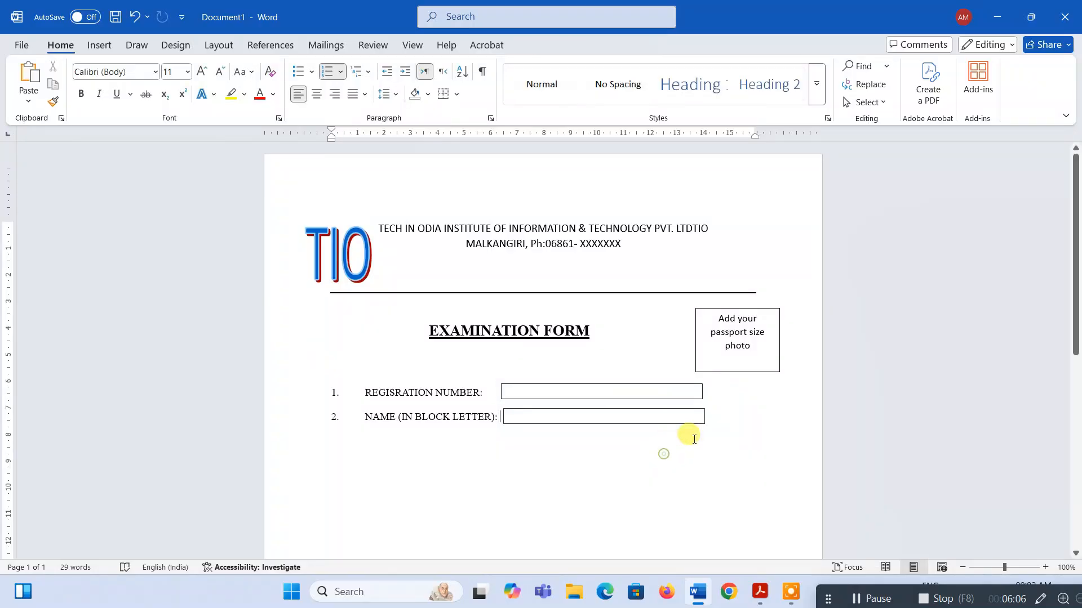
Check the reference PDF's third field and add a third numbered item reading "FATHER'S NAME/" to the Word form.
key(alt+Tab)
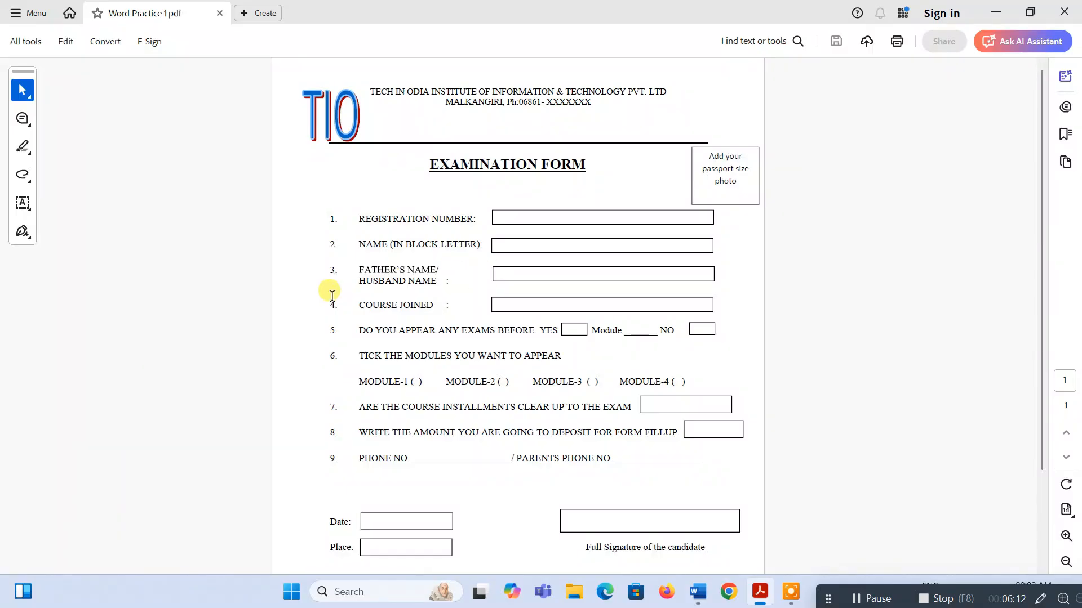
key(alt+Tab)
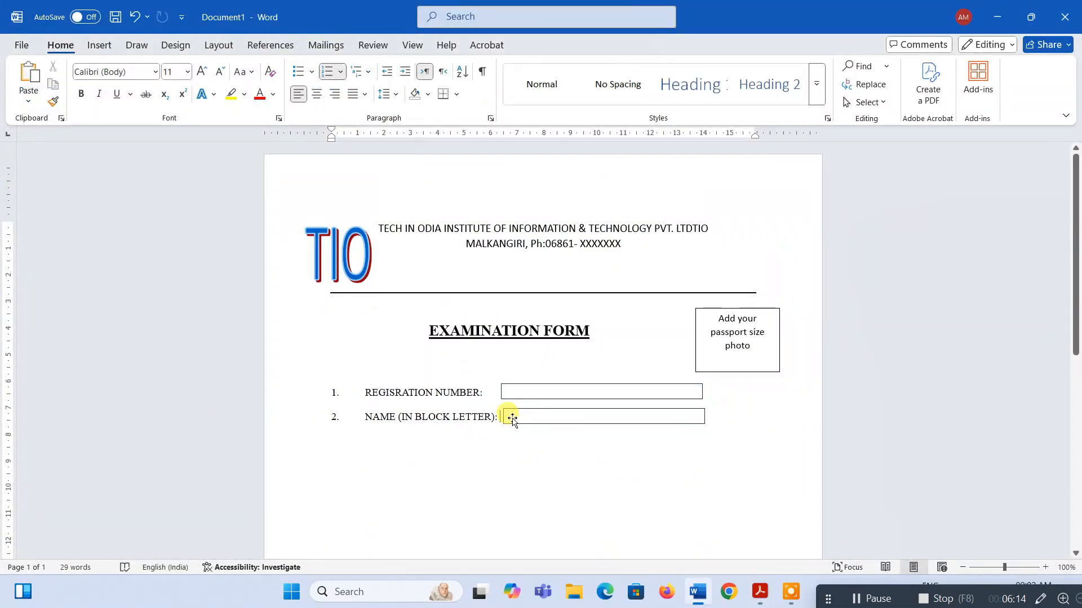
key(Return)
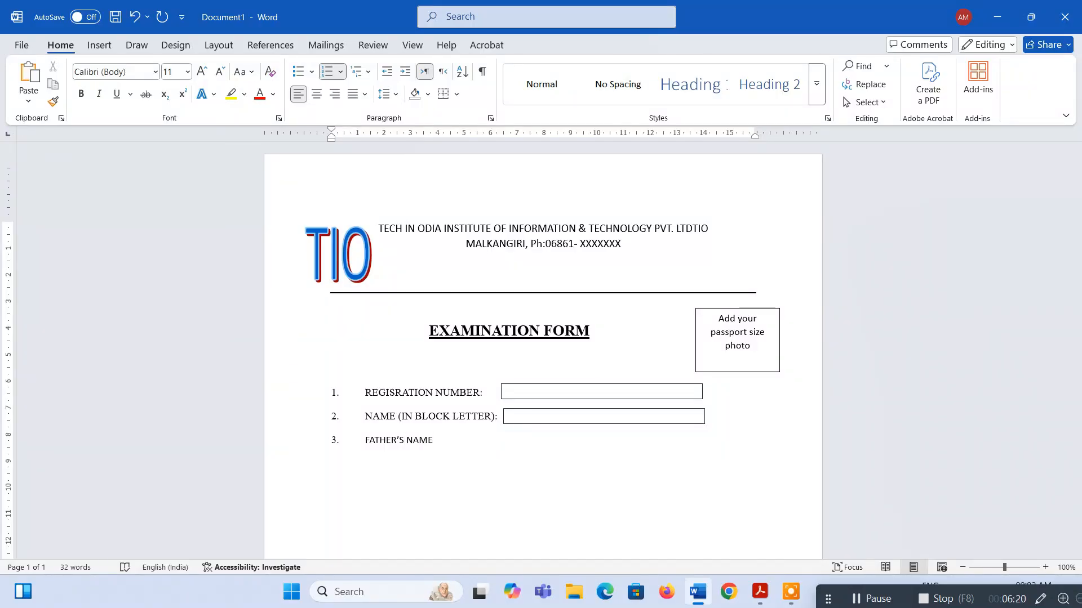
key(alt+Tab)
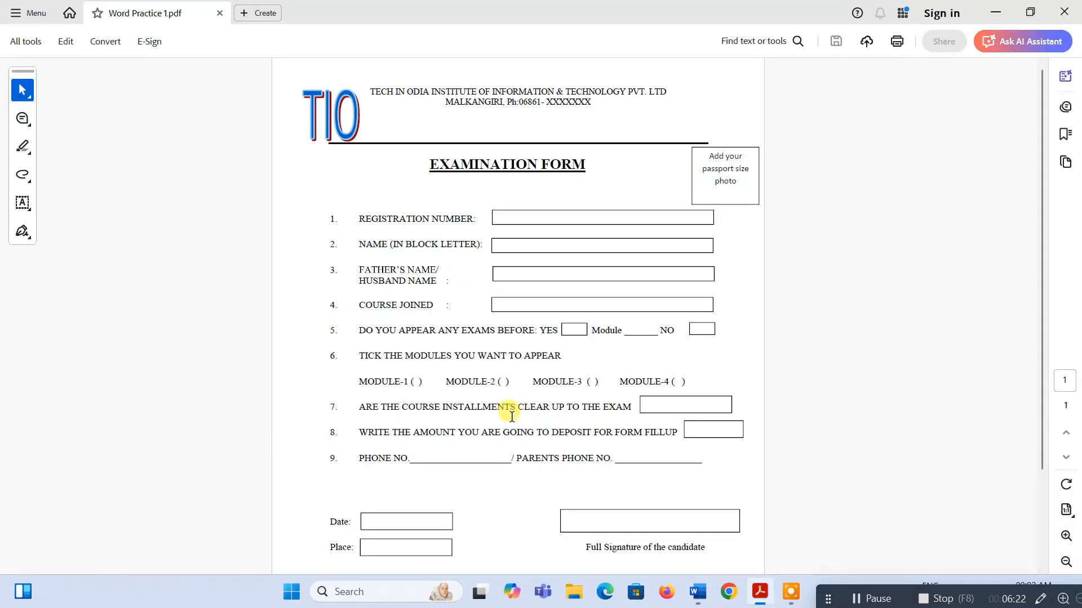
key(alt+Tab)
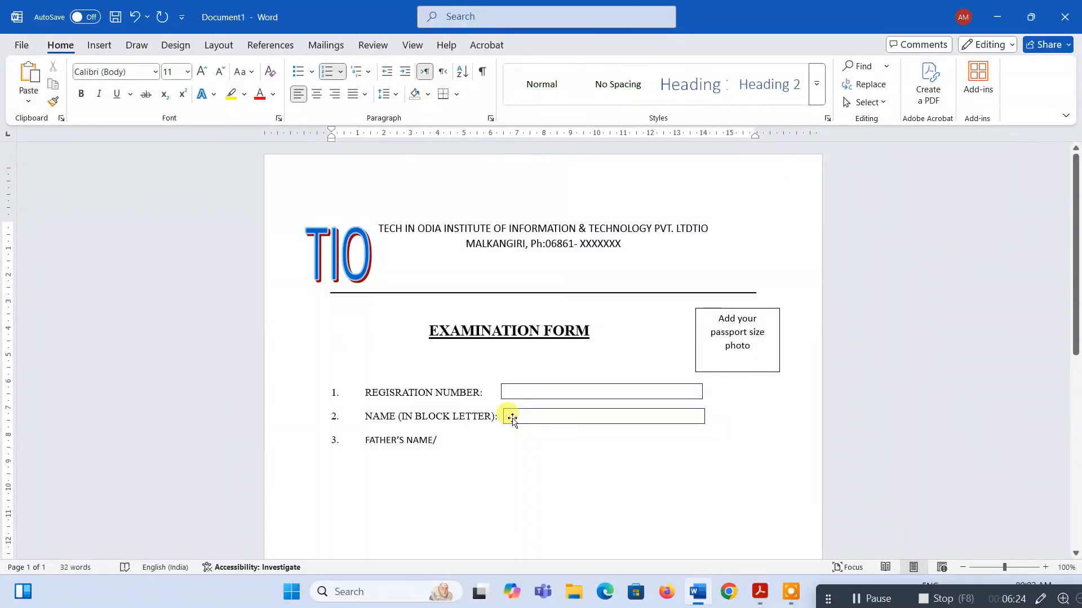
Add two new lines under the third item and remove the numbering from the first one, keeping it indented below "FATHER'S NAME/".
key(Return)
key(Return)
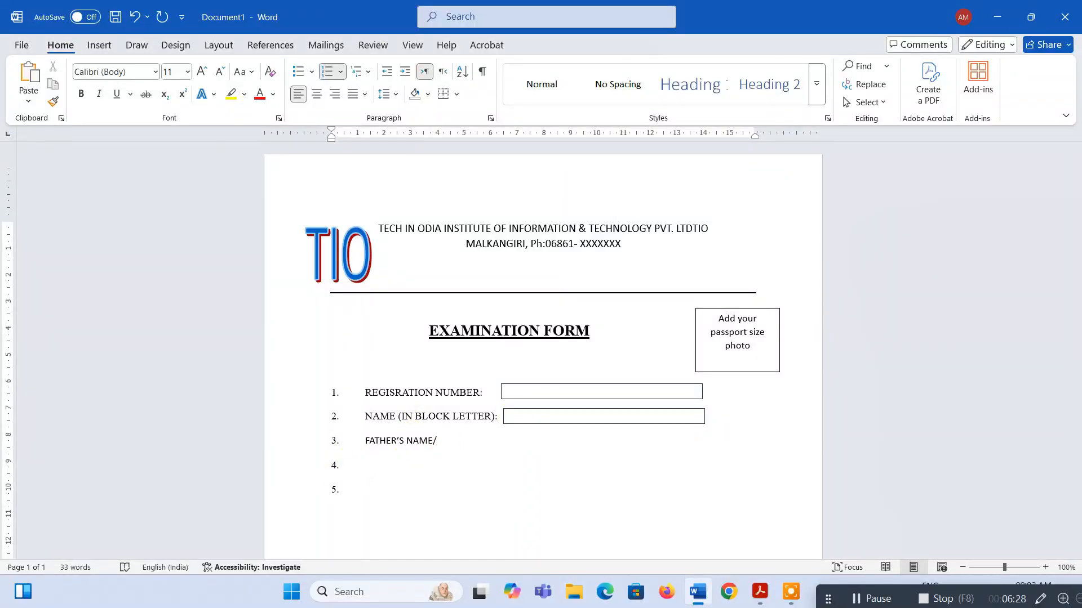
key(BackSpace)
key(BackSpace)
key(BackSpace)
key(BackSpace)
Check the label in the reference PDF and enter "HUSBAND NAME :" on the unnumbered line under "FATHER'S NAME/".
key(alt+Tab)
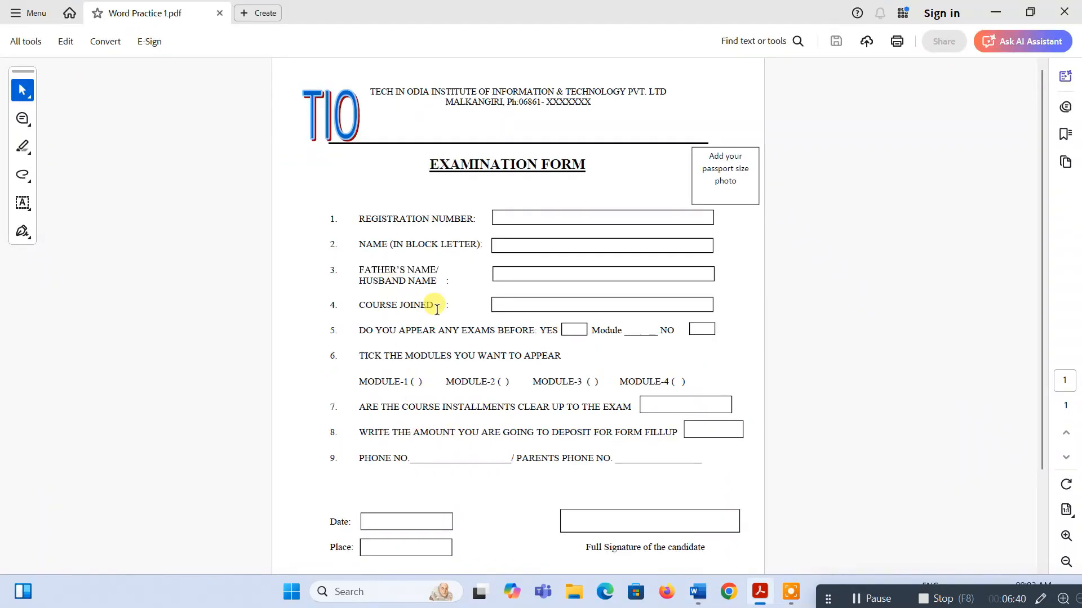
key(alt+Tab)
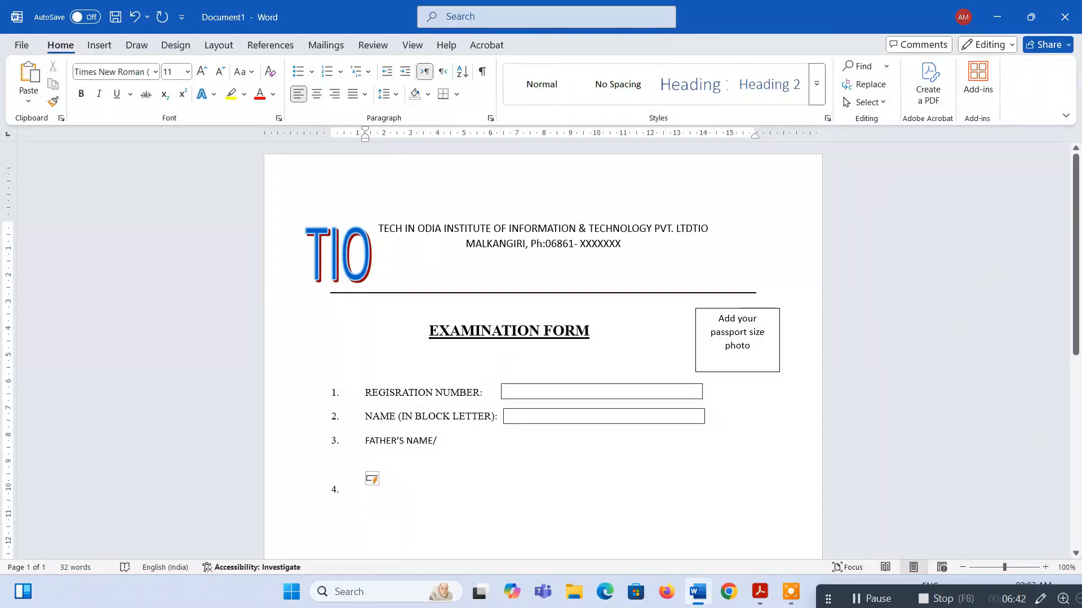
text(HUSBAND N)
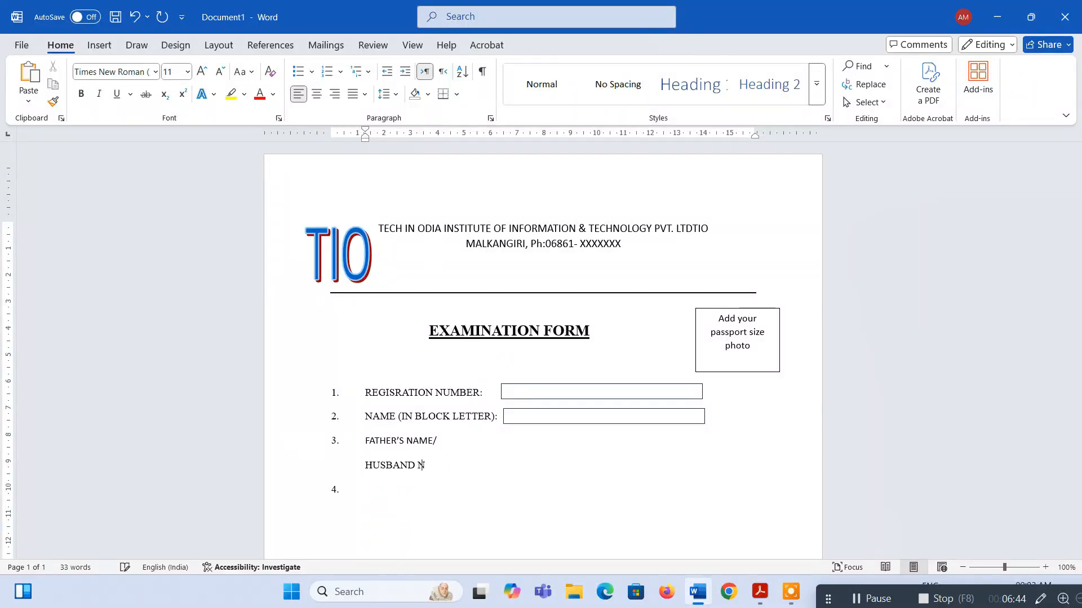
text(AME :)
Set the line spacing of the third item's two label lines to 1.0.
drag(463, 472, 377, 447)
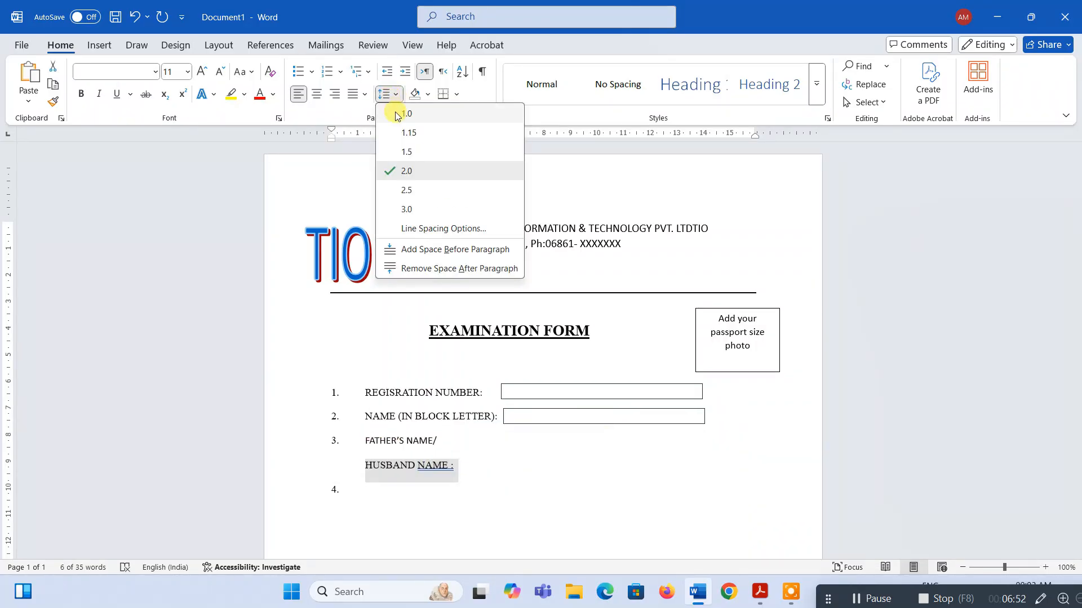
click(436, 269)
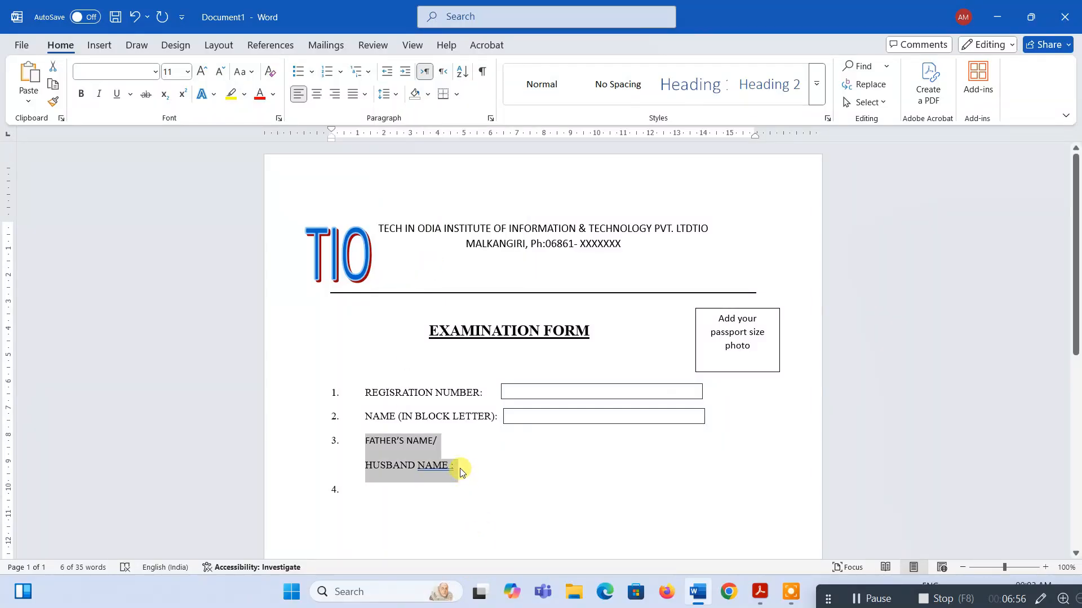
click(388, 94)
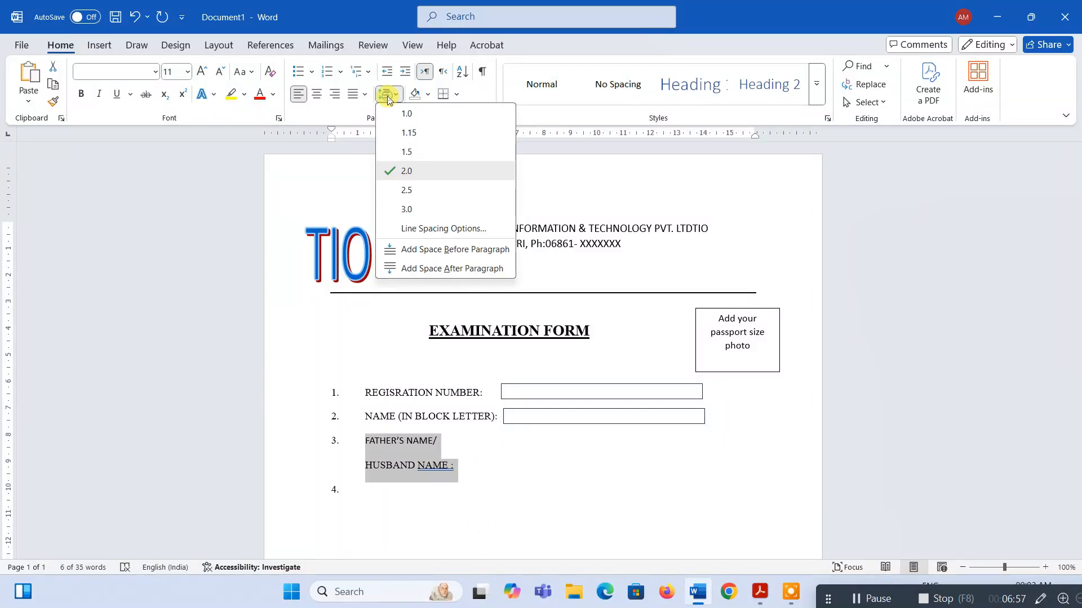
click(418, 114)
click(426, 457)
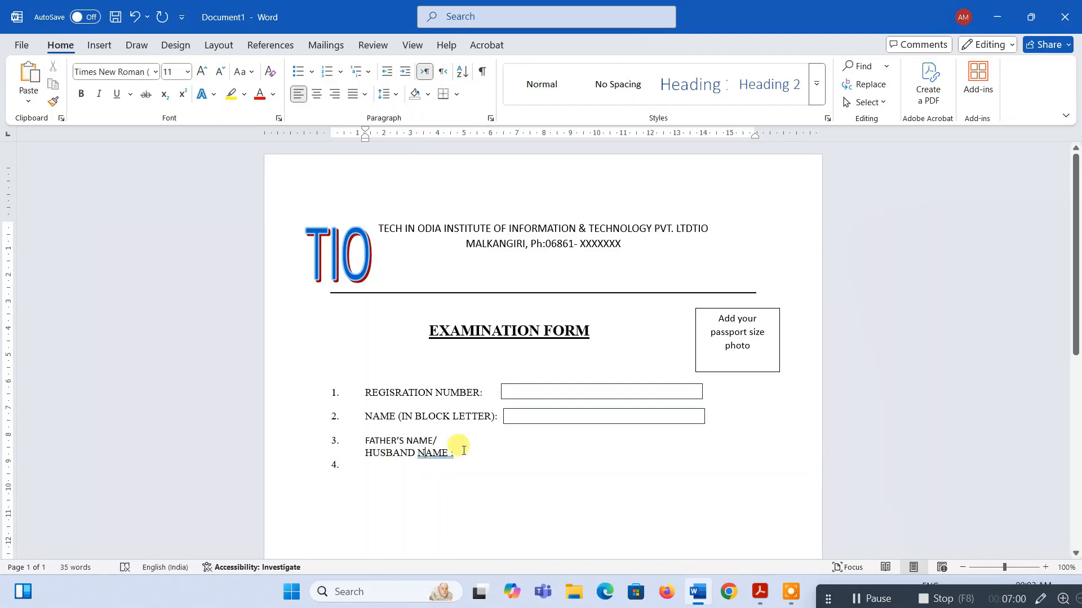
Compare with the reference PDF and place a copy of the second item's answer rectangle directly below it, beside the third item's label.
key(alt+Tab)
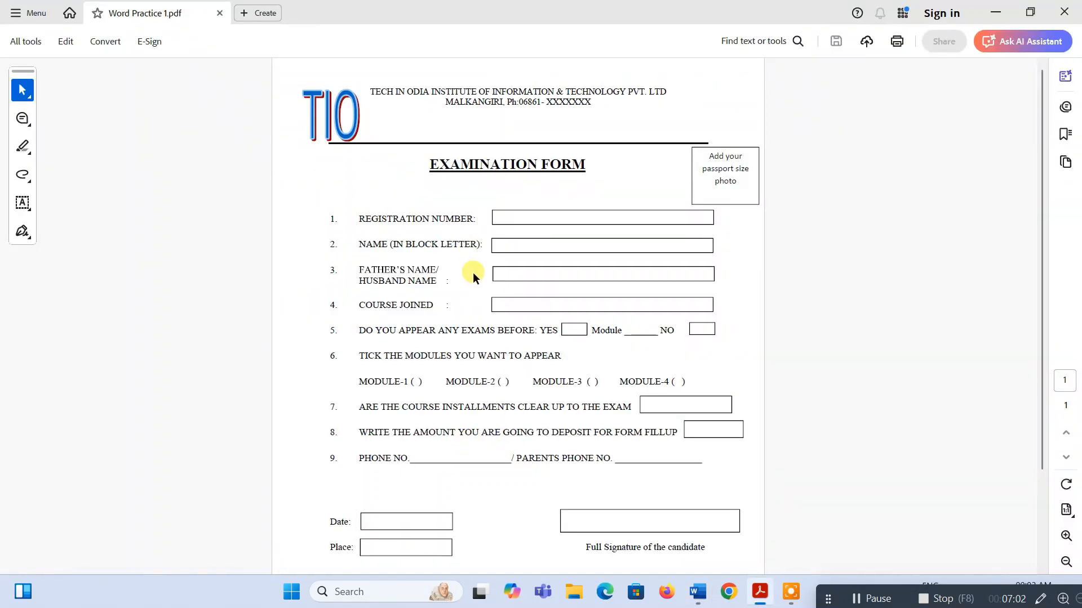
key(alt+Tab)
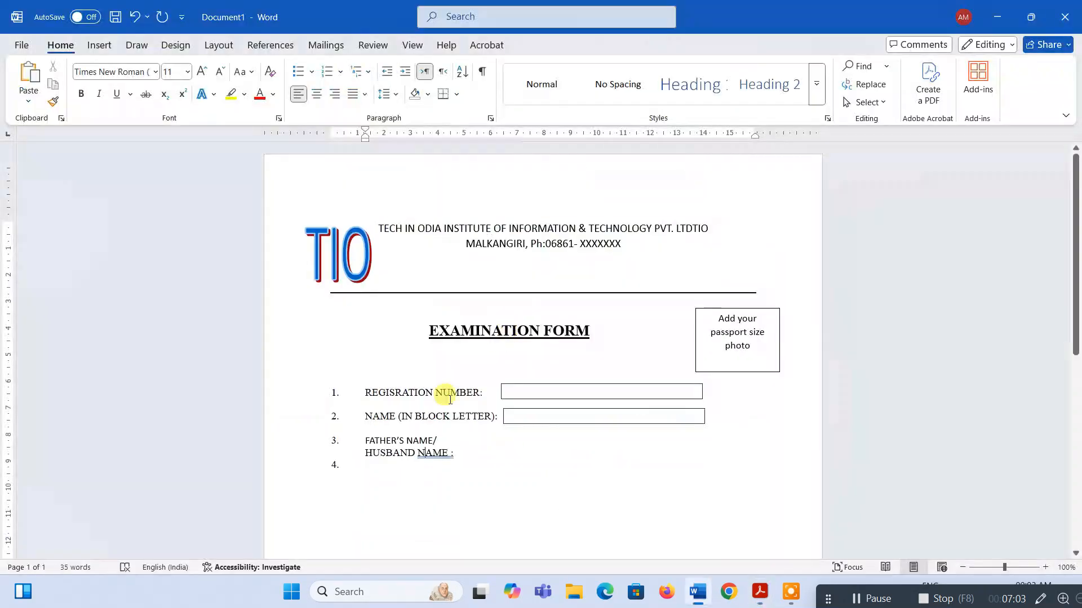
click(522, 423)
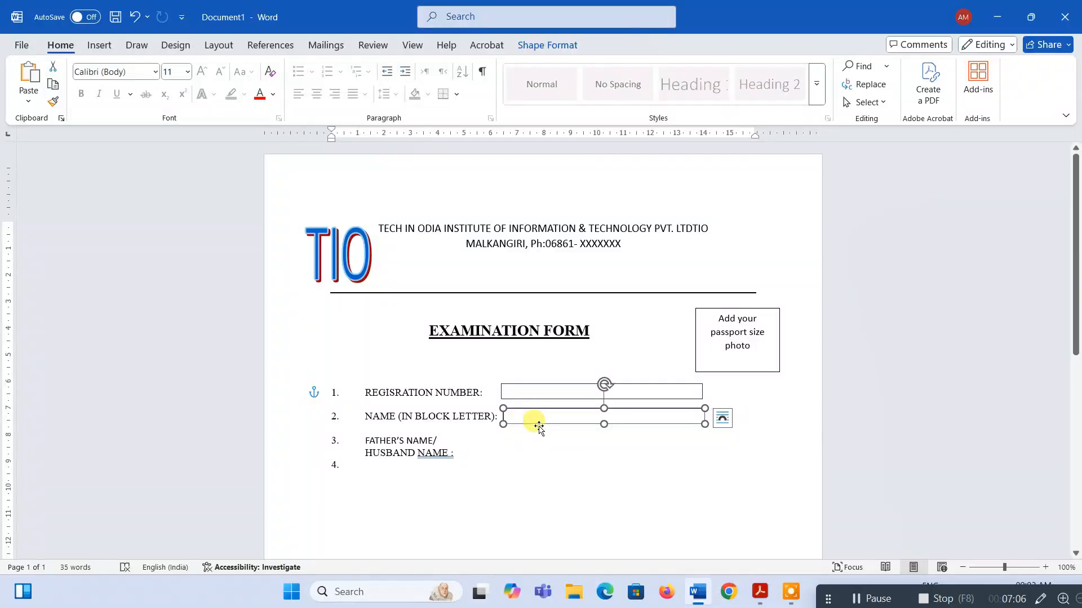
drag(539, 426, 532, 449)
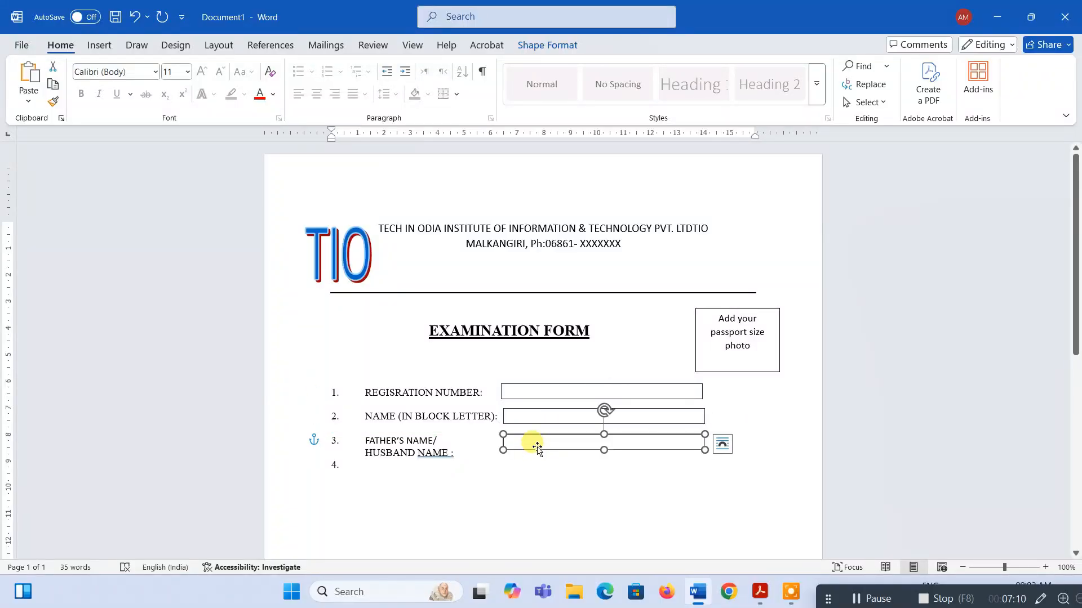
click(527, 488)
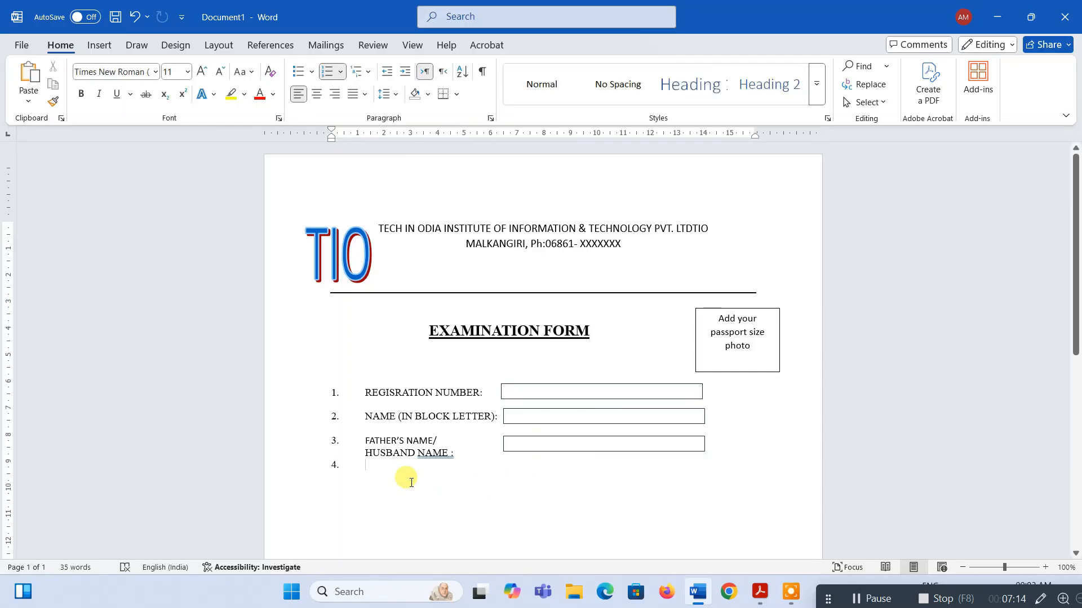
Enter "COURSE JOINED :" as the fourth item, following the reference PDF, and place a copy of the answer rectangle beside it.
key(alt+Tab)
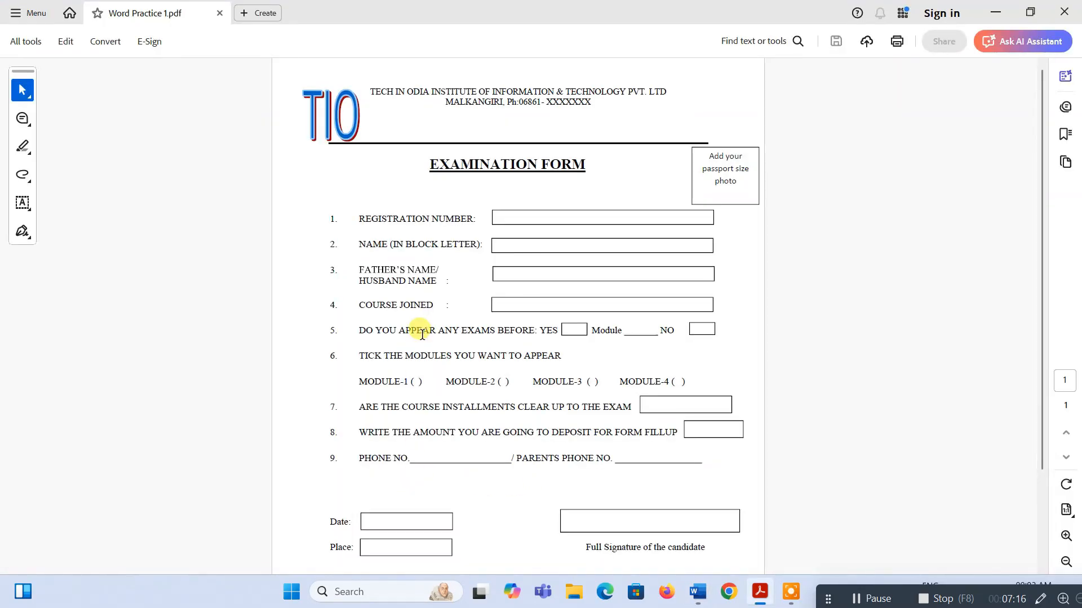
key(alt+Tab)
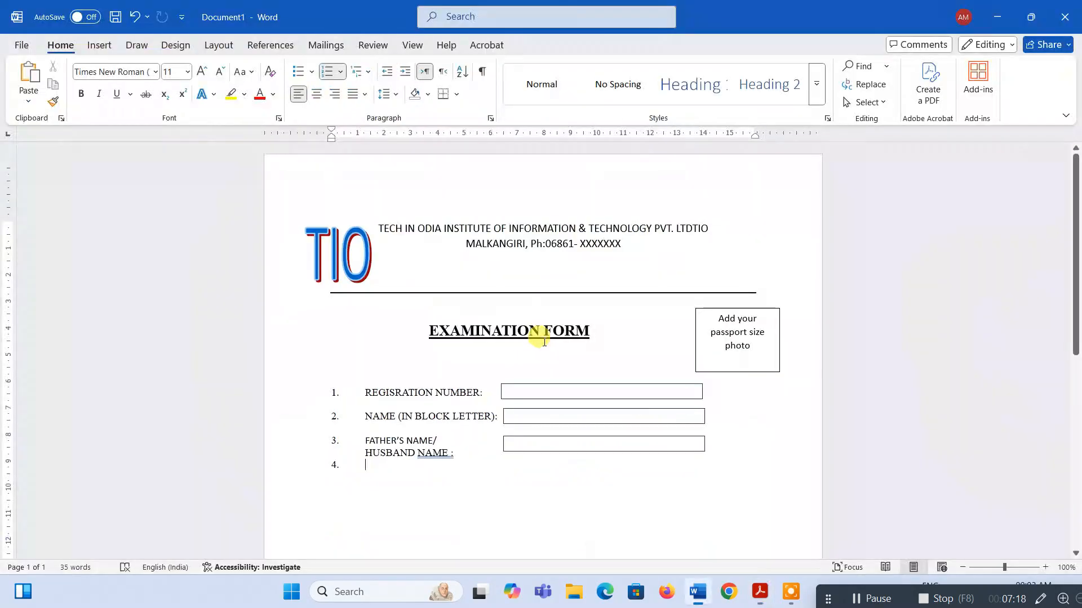
key(alt+Tab)
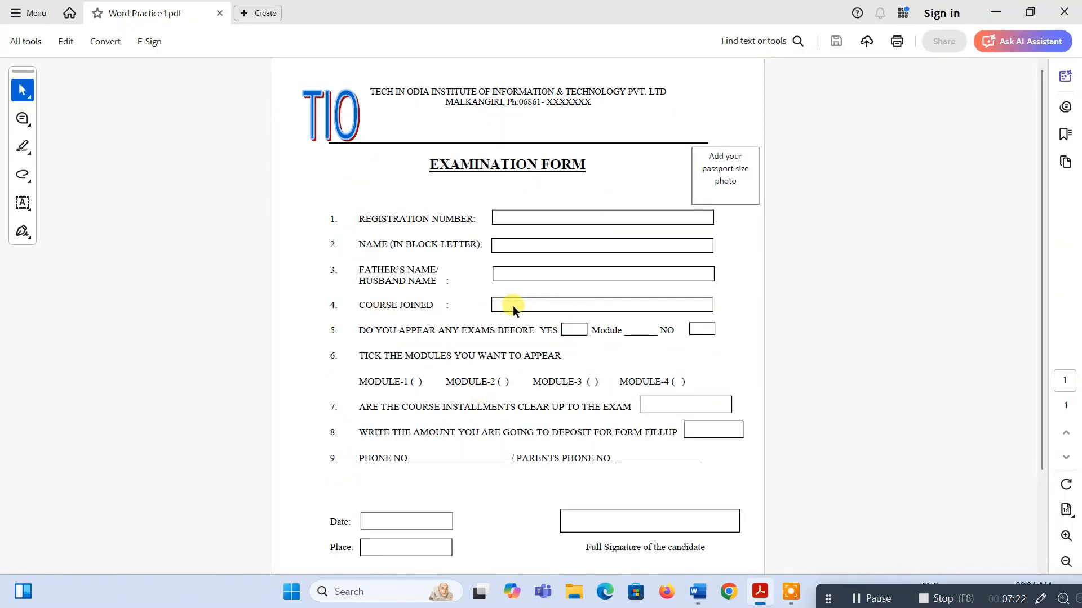
key(alt+Tab)
text(COUR)
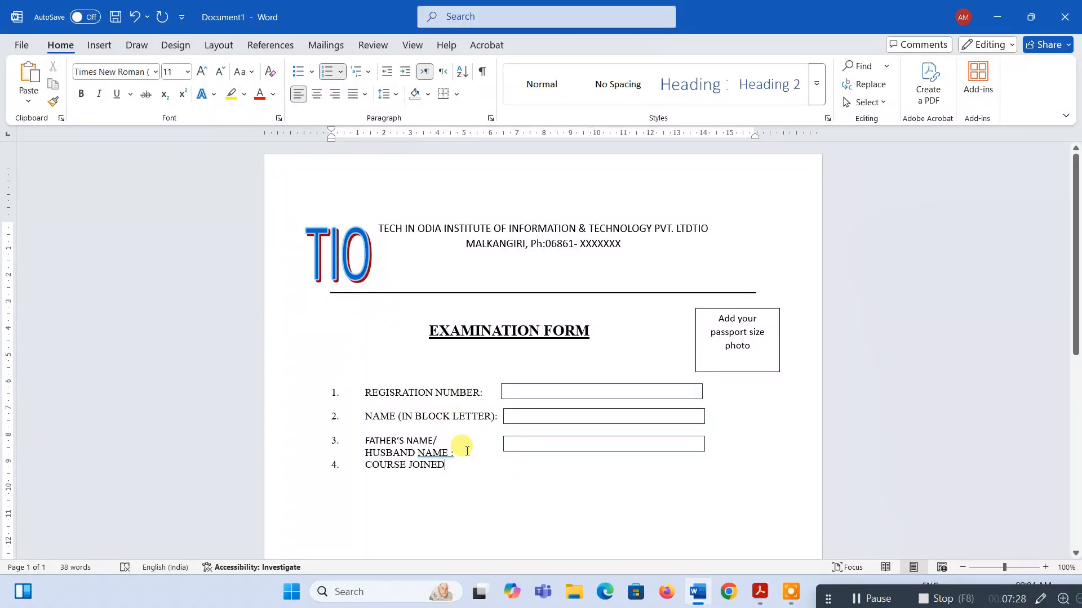
text(SE JOINED :)
drag(542, 450, 541, 472)
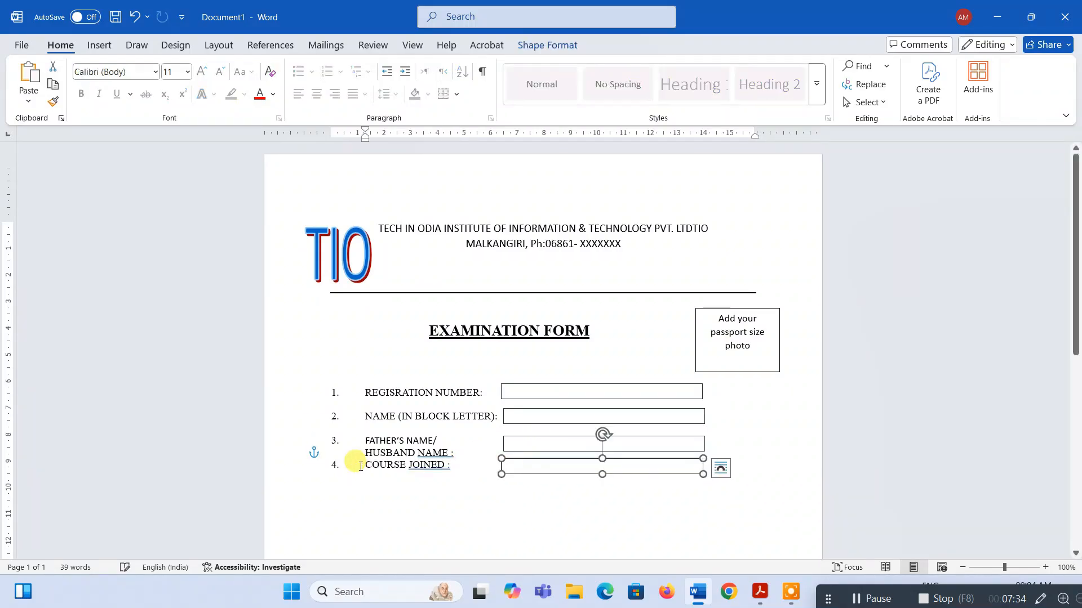
Set the line spacing of the HUSBAND NAME line to 2.0 and move the fourth item's rectangle down into line with its label.
drag(327, 465, 718, 507)
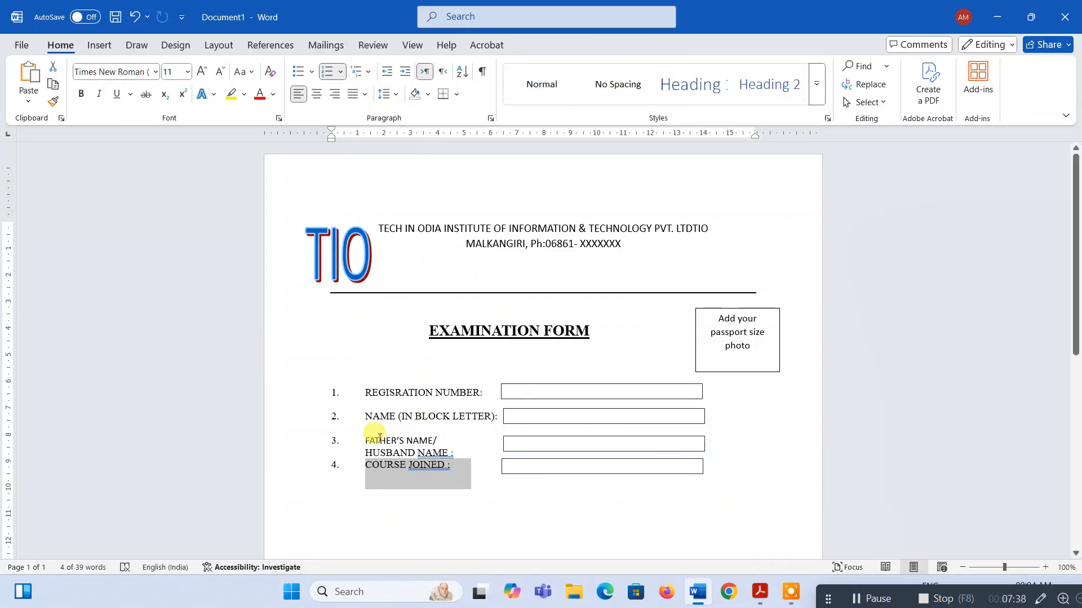
drag(367, 446, 459, 469)
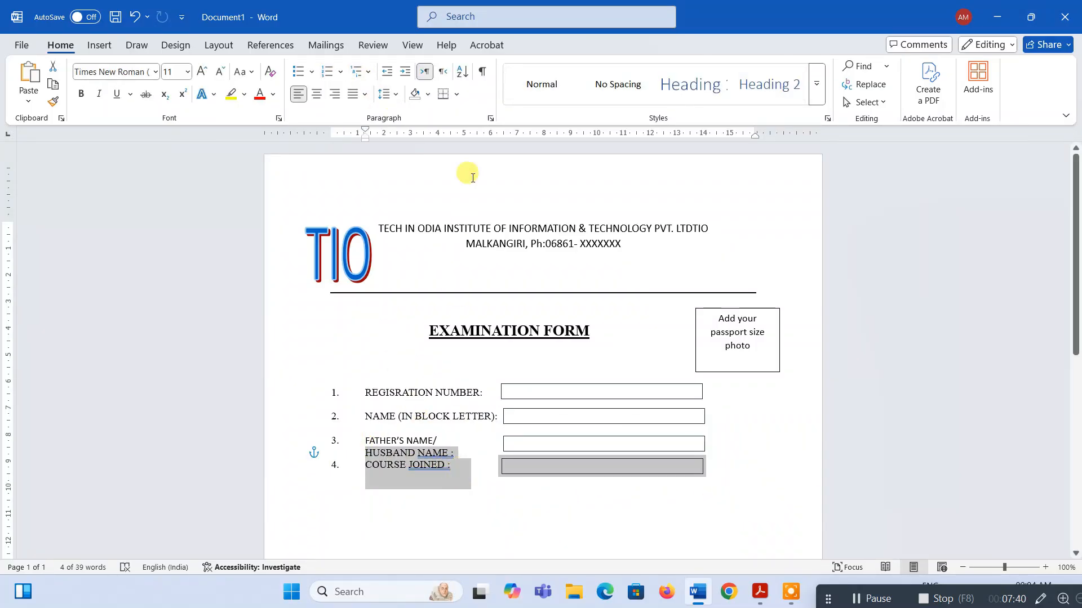
click(384, 94)
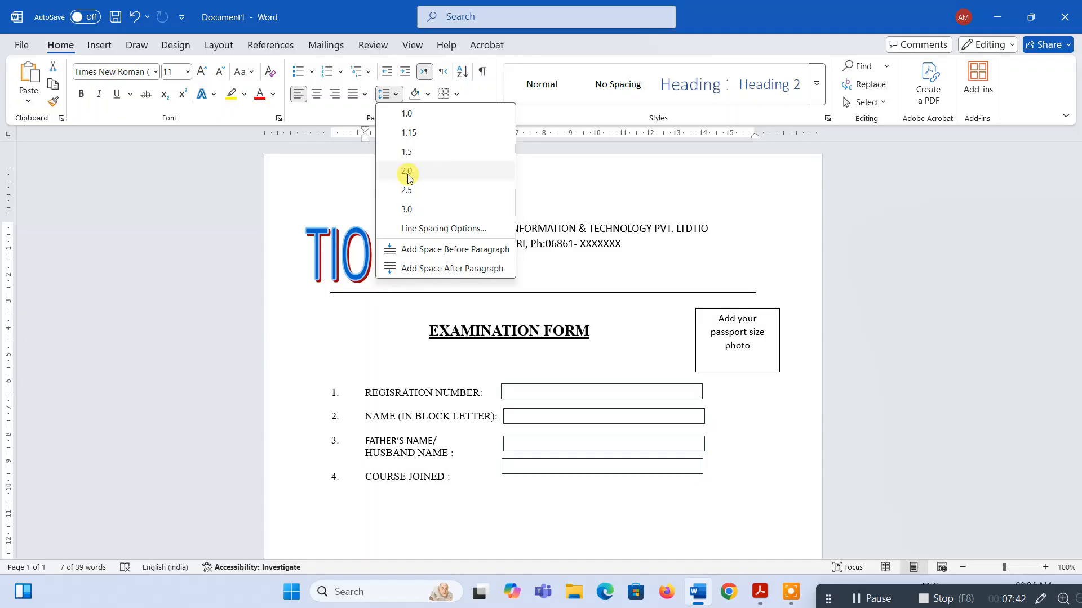
click(408, 172)
click(516, 478)
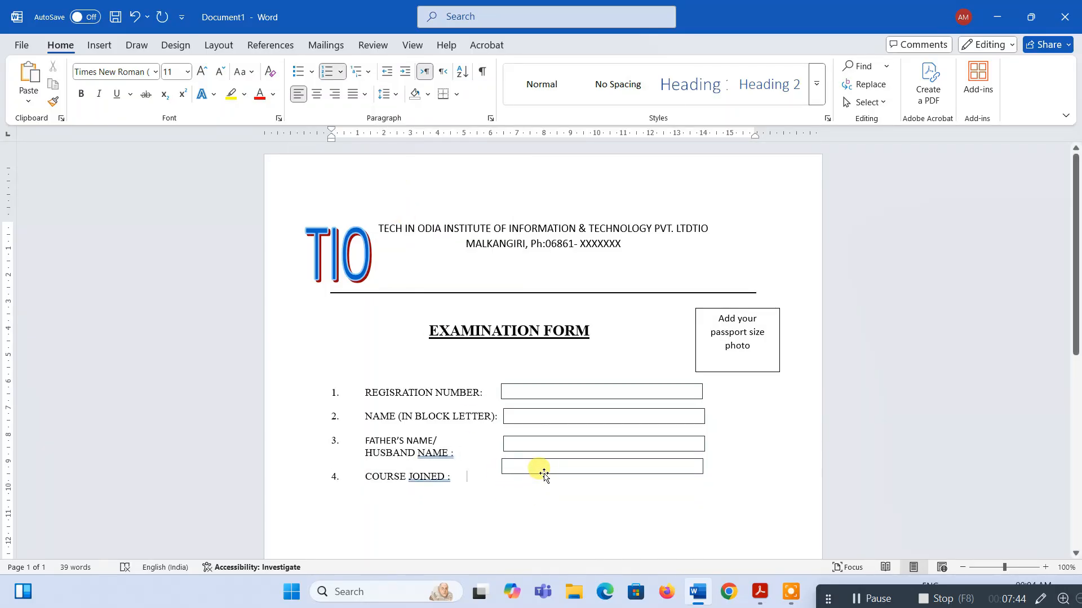
drag(543, 473, 545, 481)
click(514, 511)
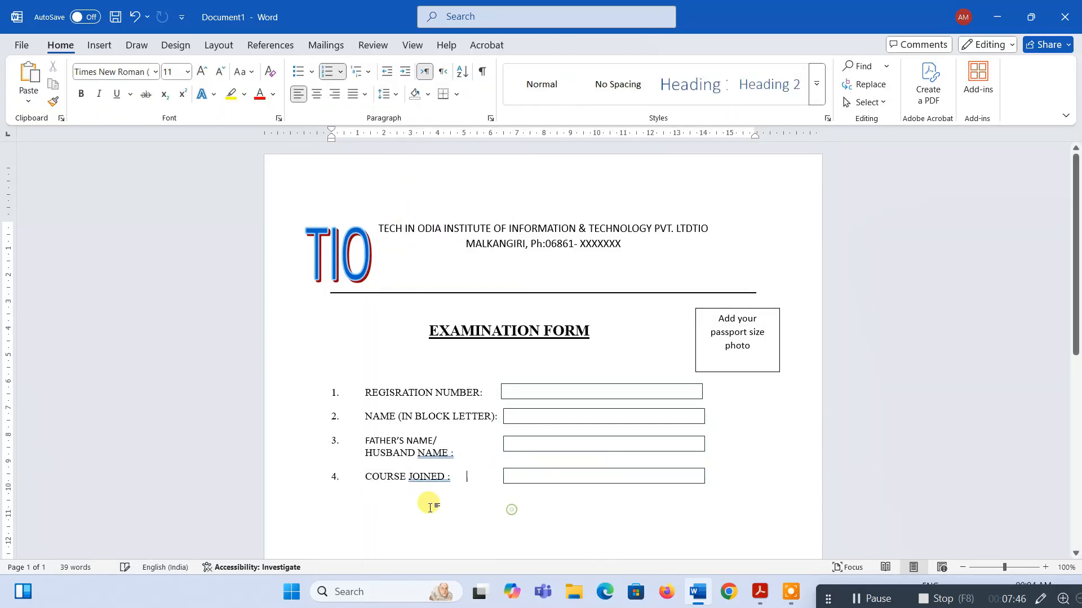
Add a fifth numbered item beginning "DO YOU APPEAR ANY EXAM", following the wording in the reference PDF.
key(Return)
key(alt+Tab)
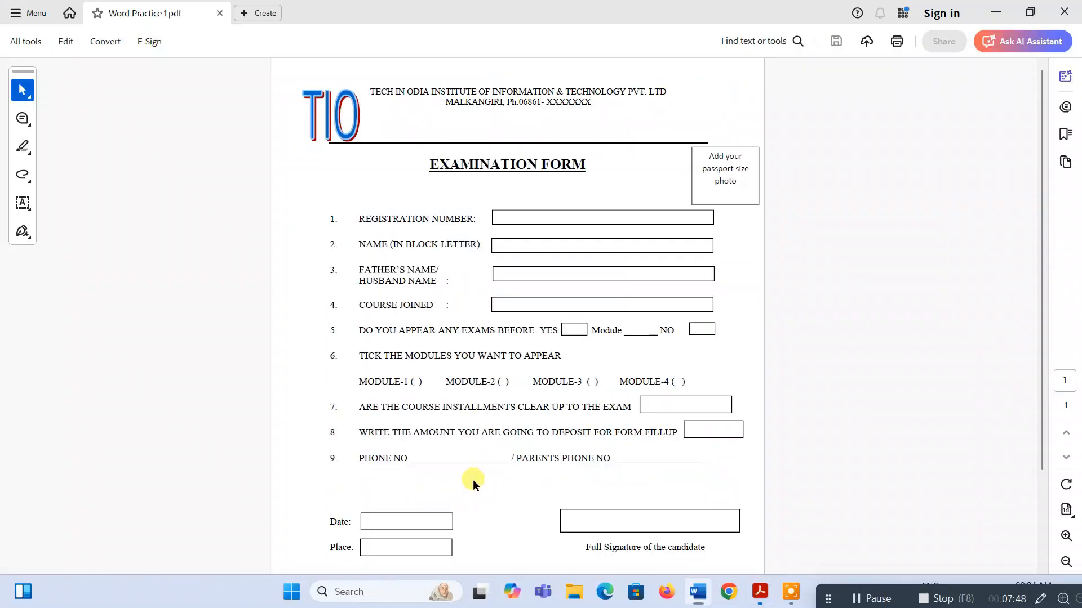
scroll(445, 403, down, 1)
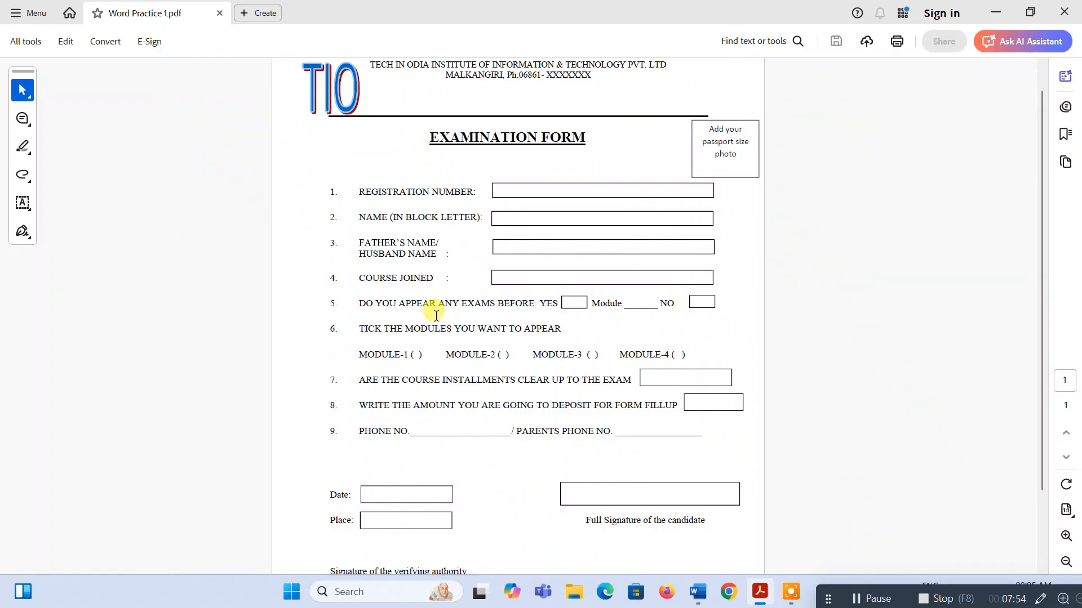
key(alt+Tab)
text(D)
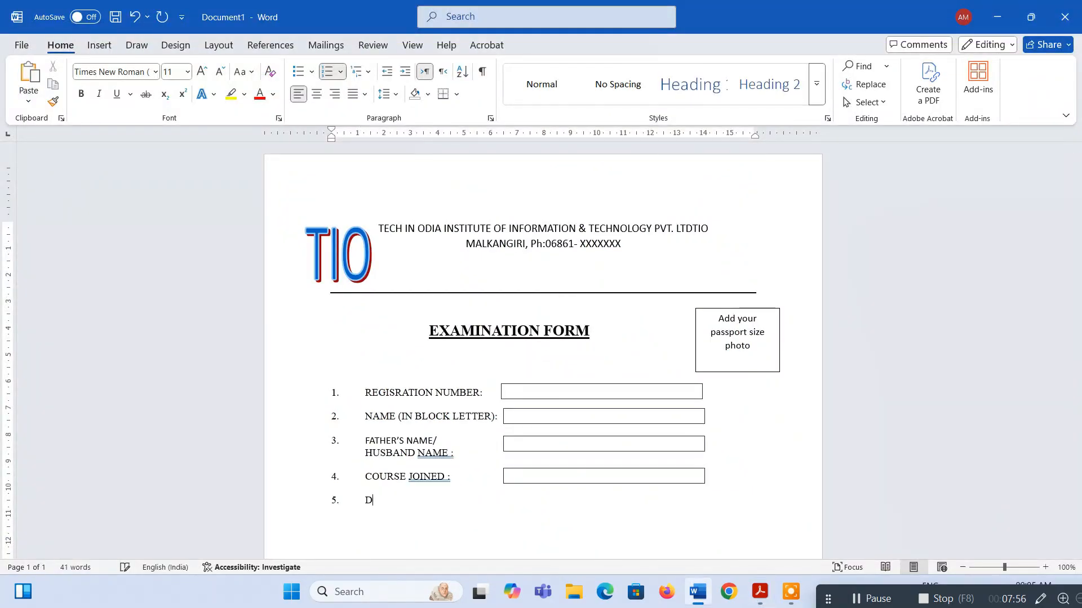
text(O YOU)
key(alt+Tab)
key(alt+Tab)
text(AP)
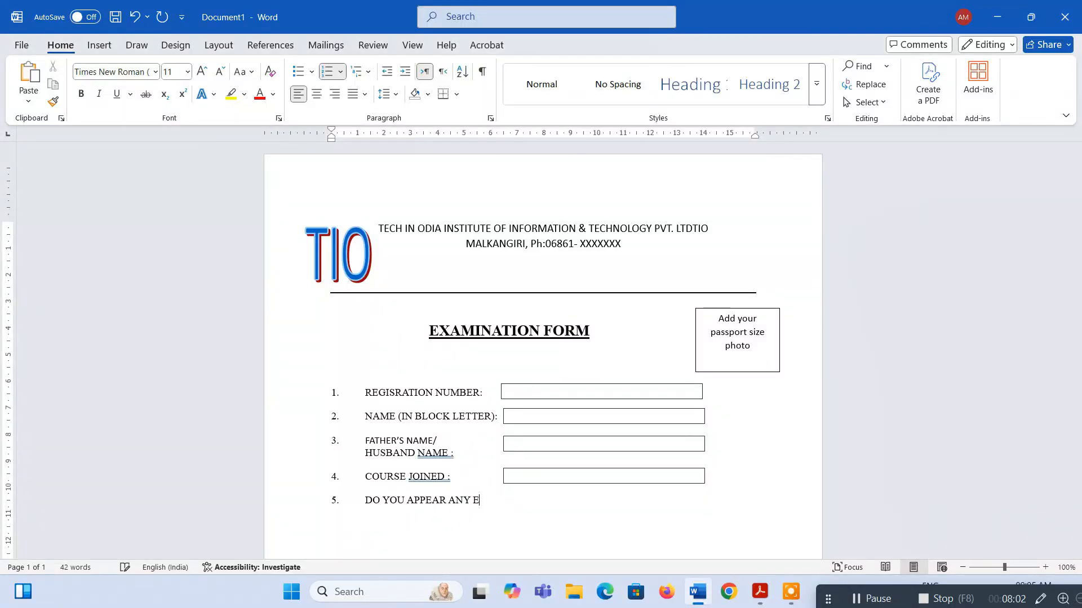
Continue the fifth item's text with "BEFOR: YES", checking it against the reference PDF.
key(alt+Tab)
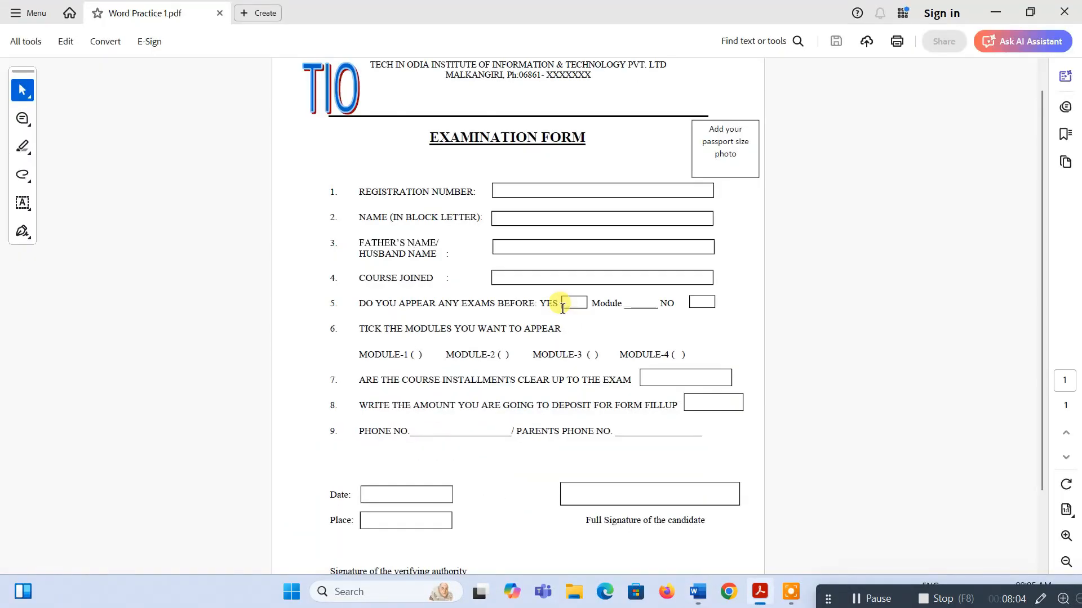
key(alt+Tab)
text(BE)
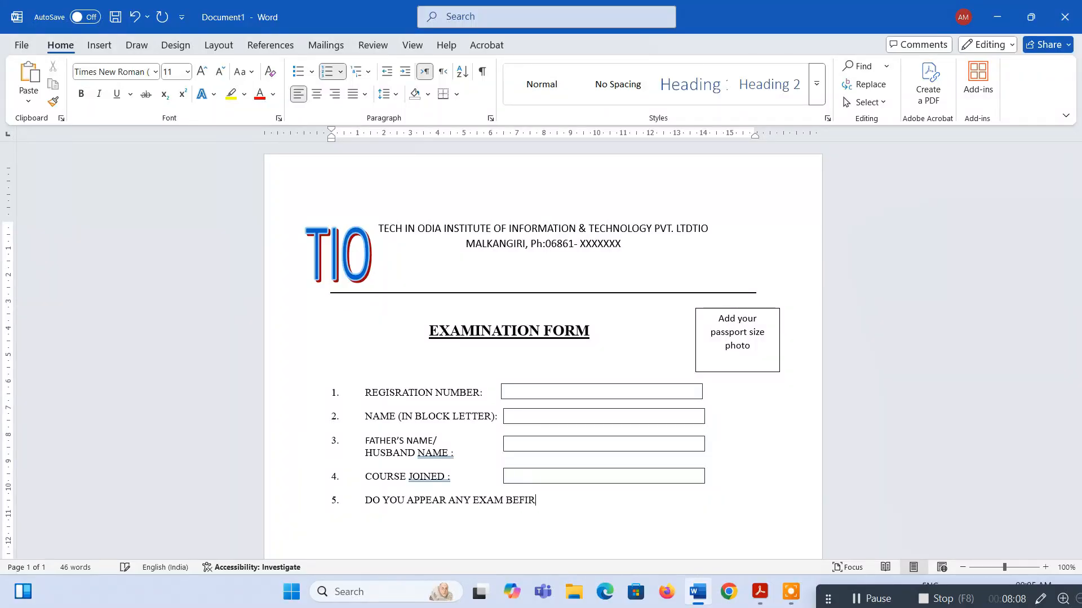
key(alt+Tab)
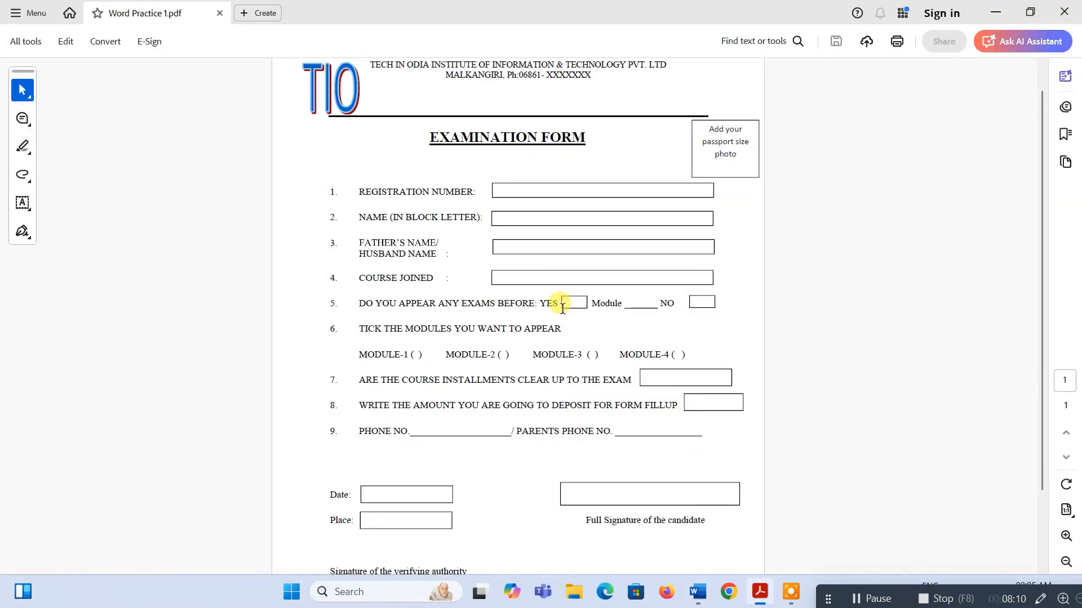
key(alt+Tab)
key(BackSpace)
key(BackSpace)
key(BackSpace)
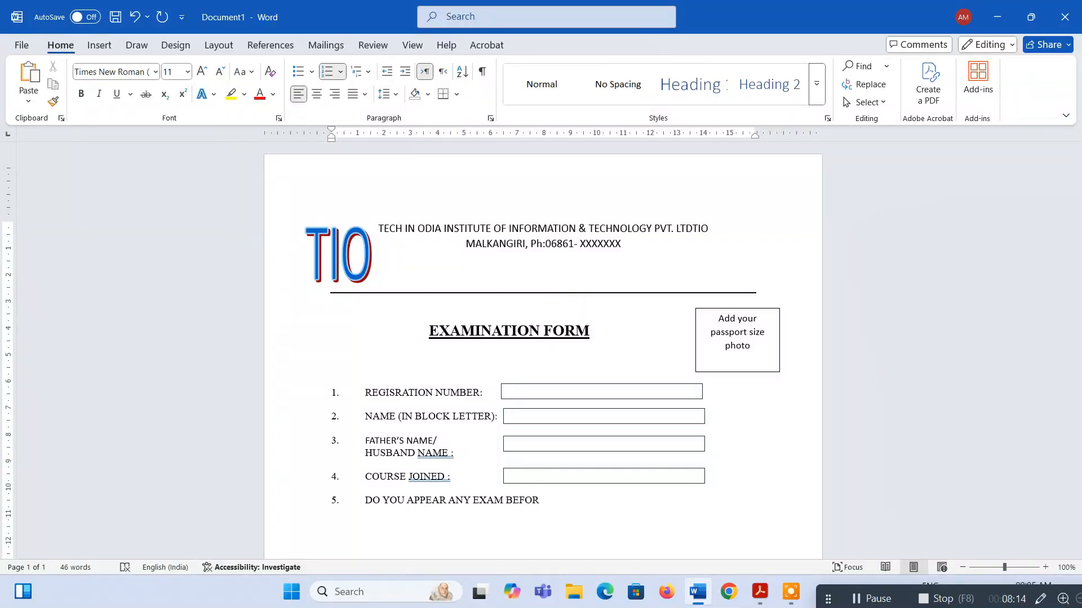
key(alt+Tab)
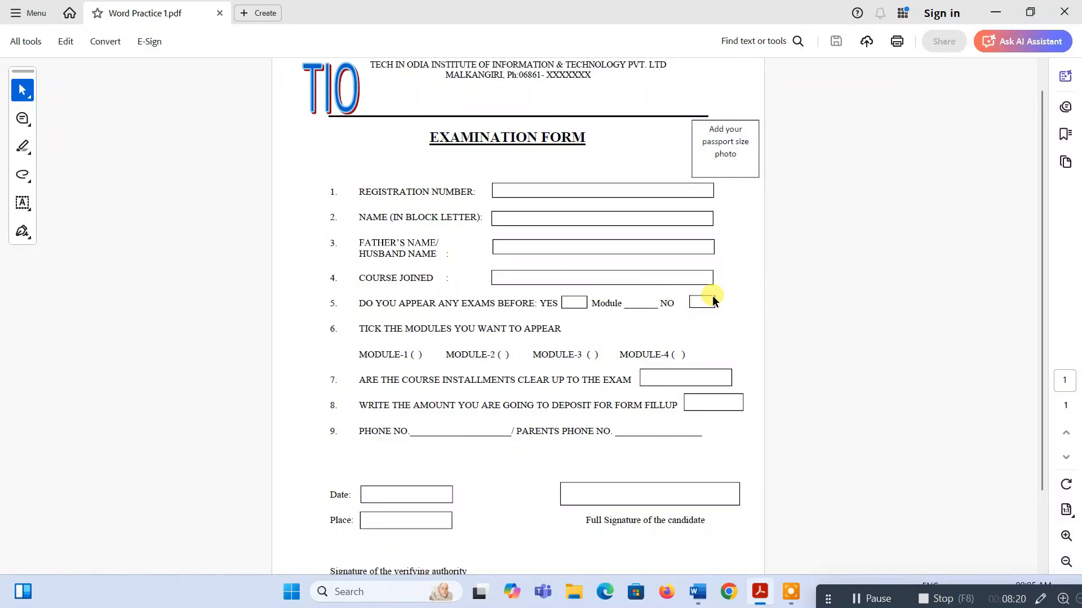
key(alt+Tab)
text(:)
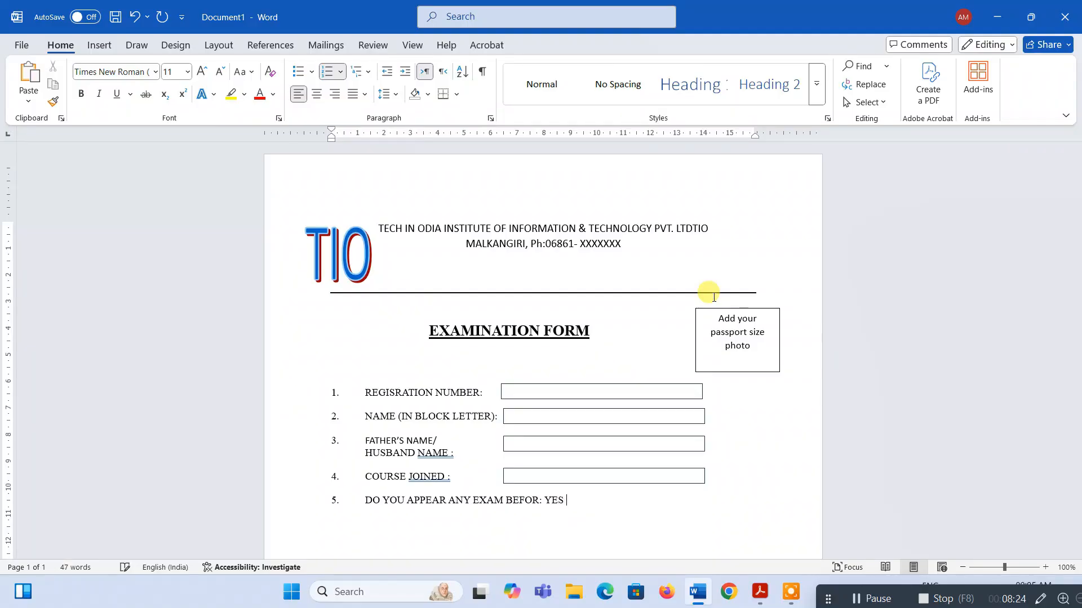
Place a copy of the fourth item's answer rectangle after YES in the fifth item and shrink it to a small box, as in the reference PDF.
key(alt+Tab)
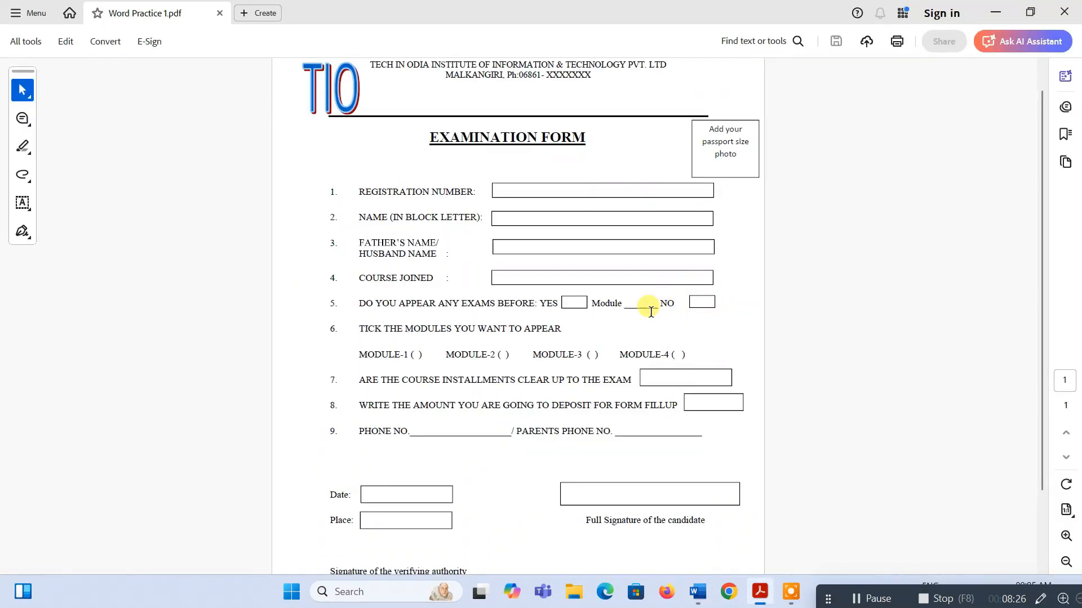
key(alt+Tab)
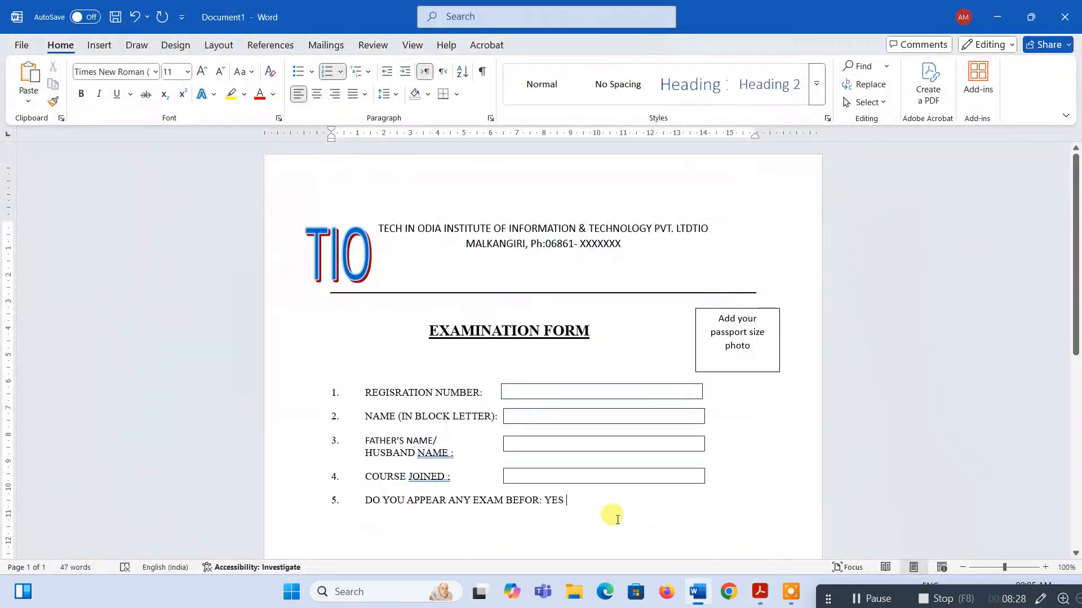
click(622, 477)
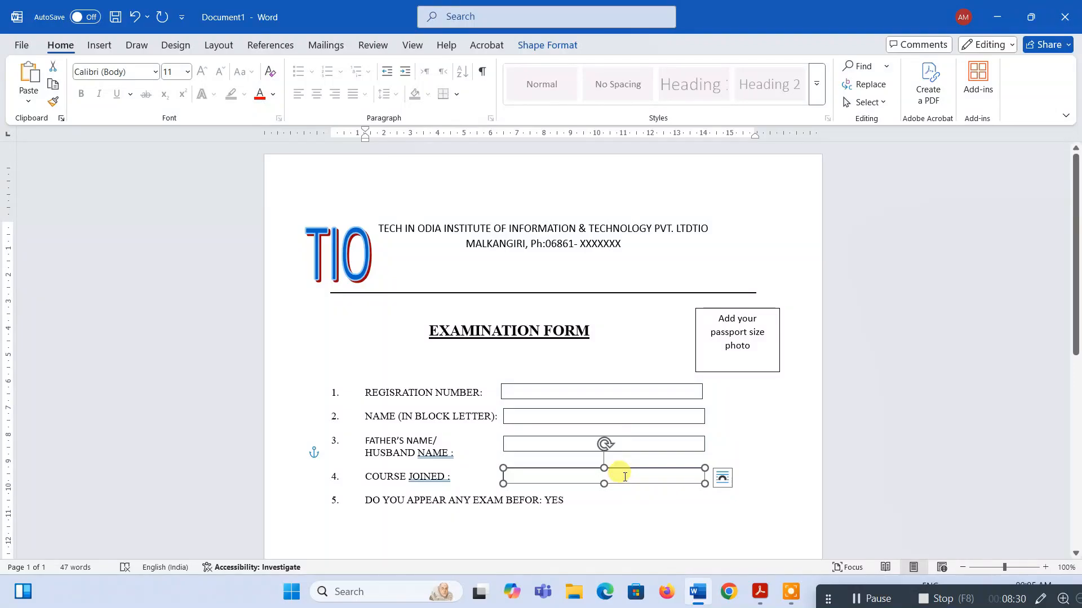
drag(626, 484, 688, 499)
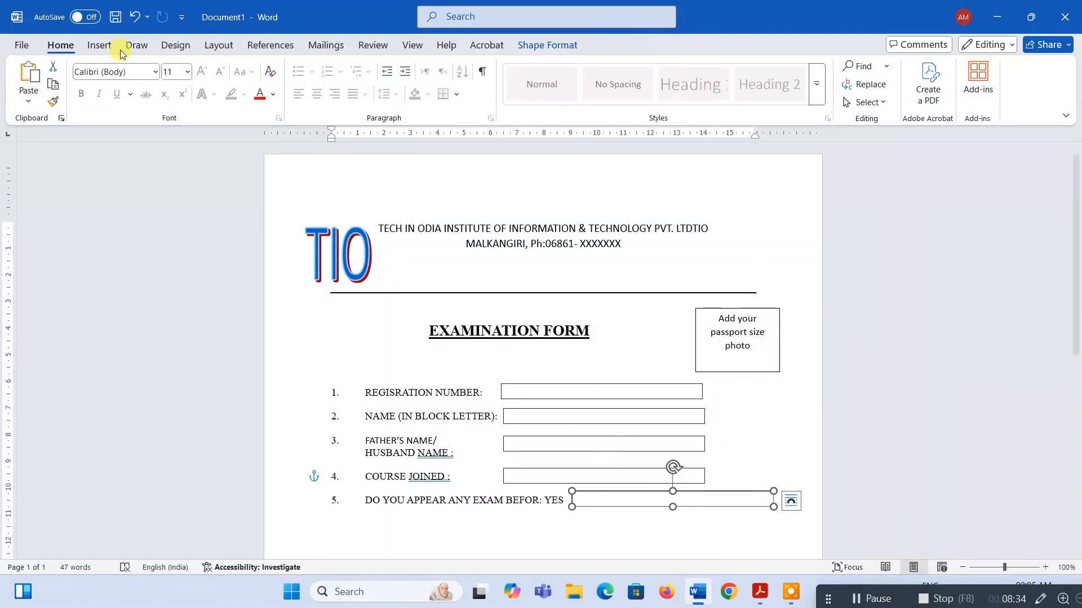
drag(772, 500, 620, 507)
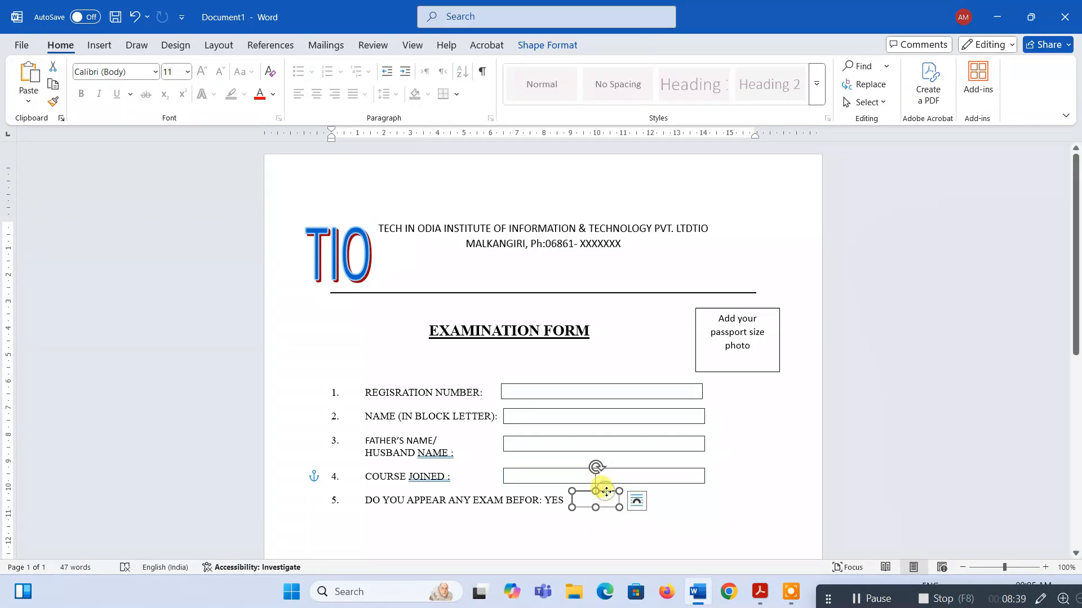
click(653, 523)
click(618, 501)
drag(619, 507, 610, 506)
click(641, 502)
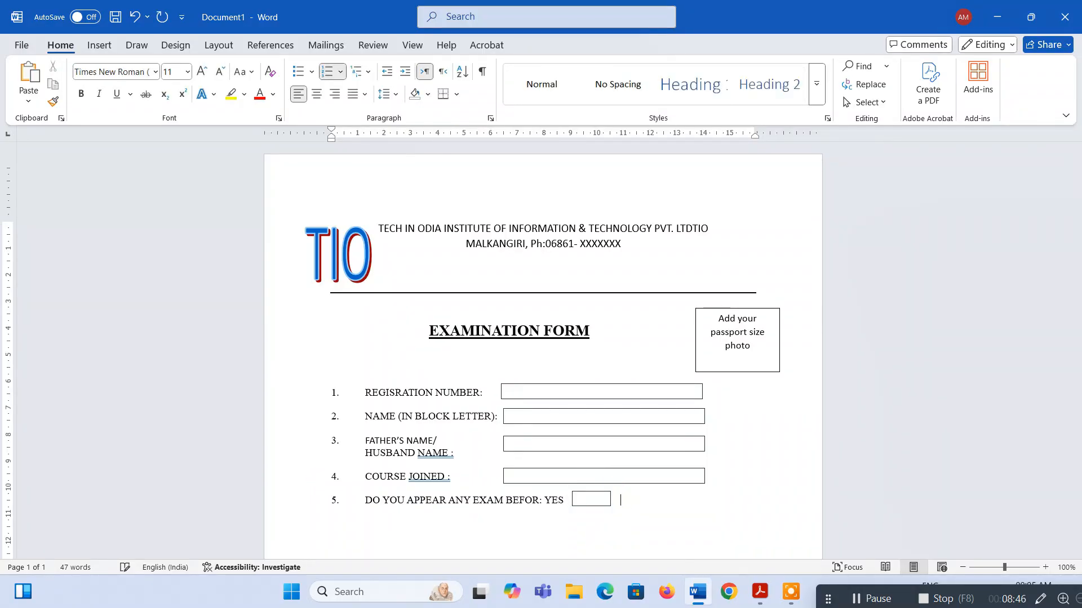
Enter "Module", a blank line of underscores and "No" after the small YES box in the fifth item, following the reference PDF.
click(615, 494)
key(alt+Tab)
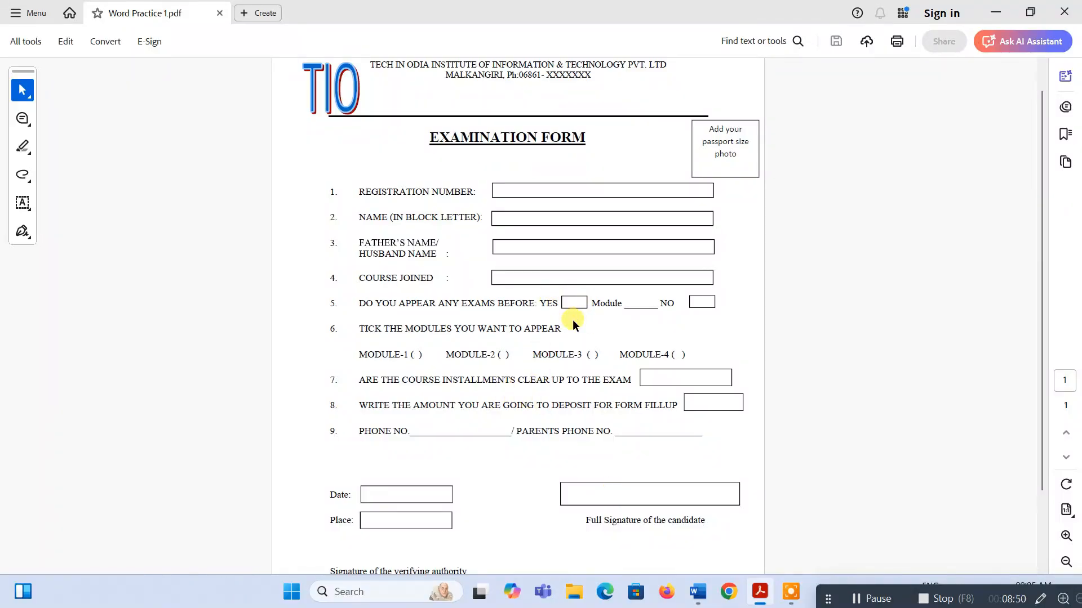
key(alt+Tab)
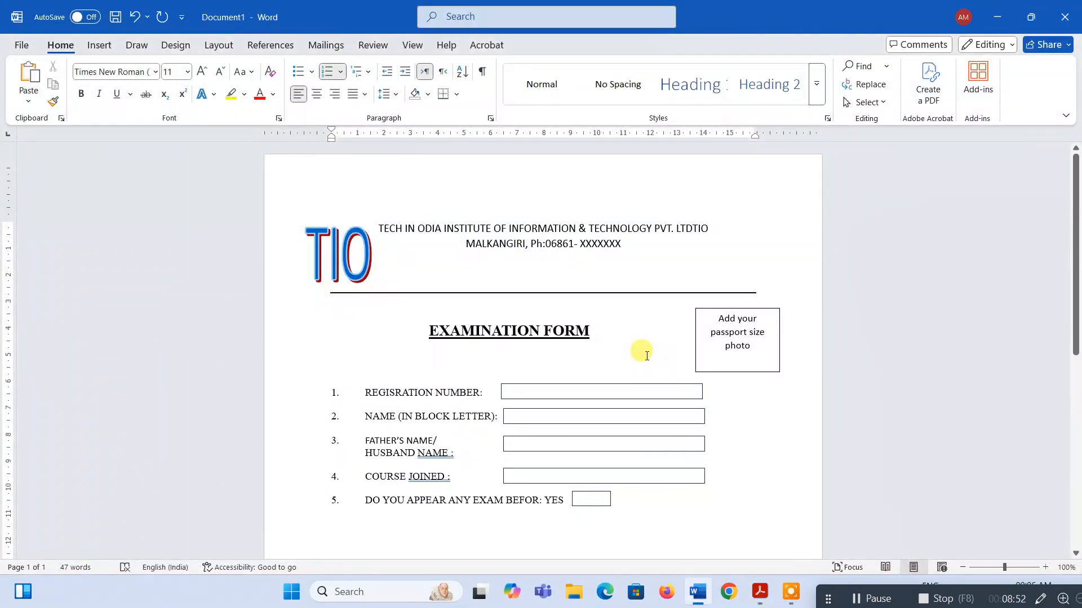
text(mOD)
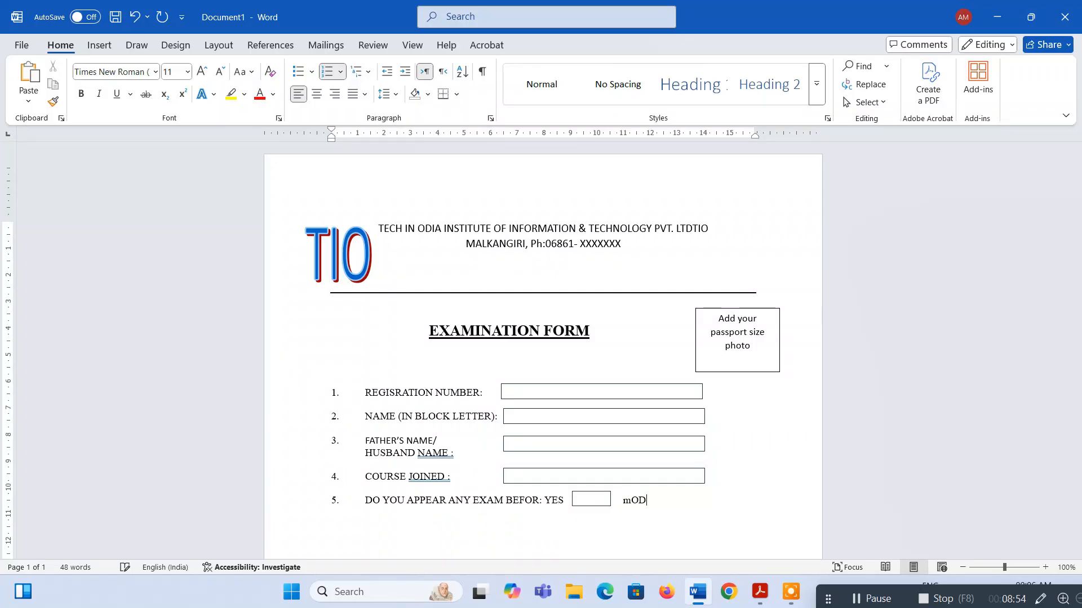
key(BackSpace)
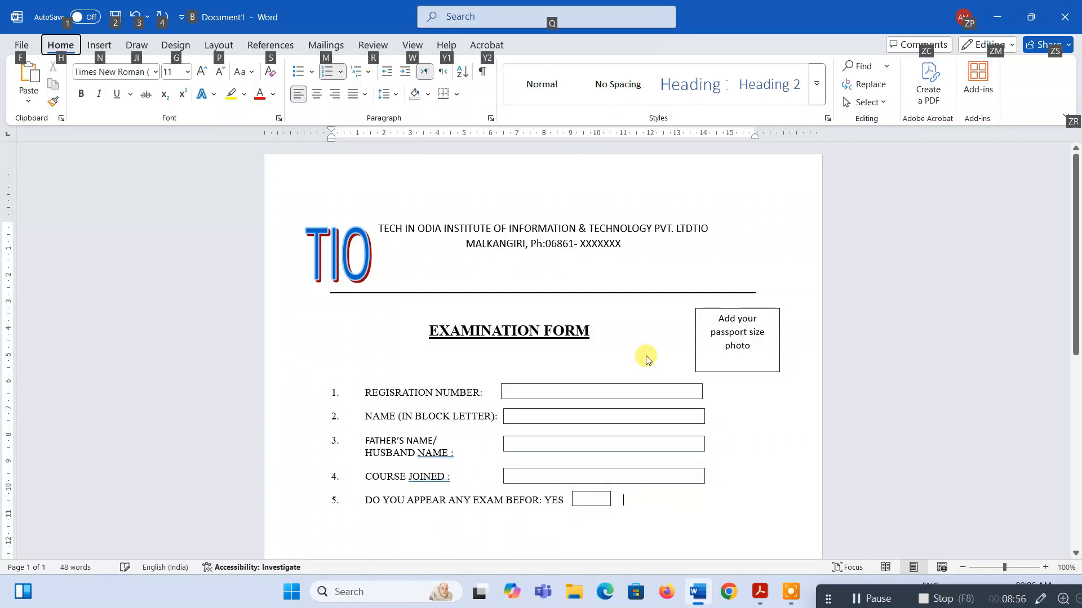
key(alt+Tab)
key(alt+Tab)
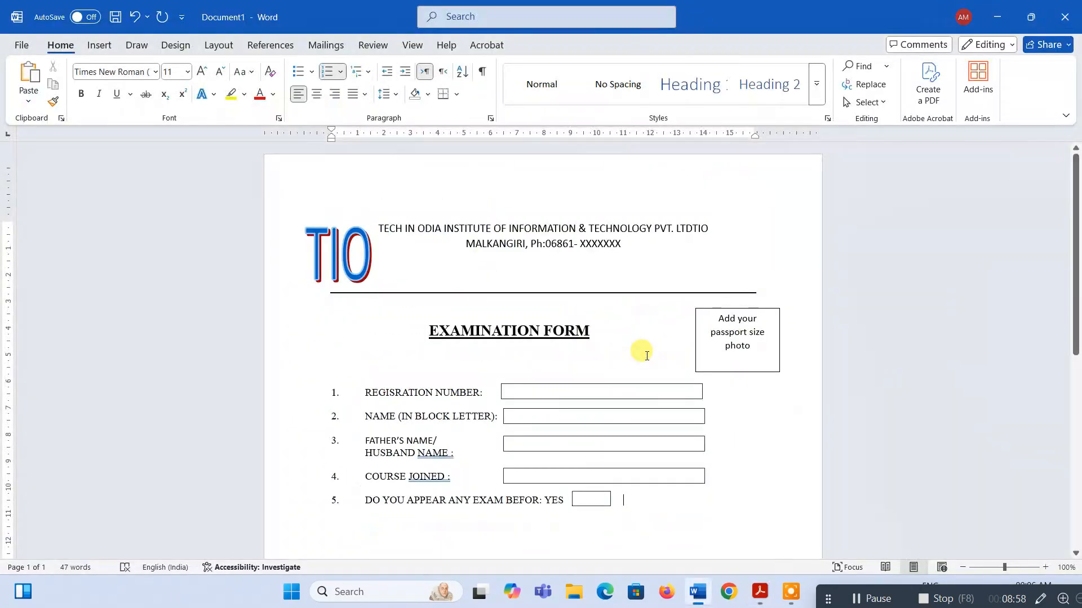
key(alt+Tab)
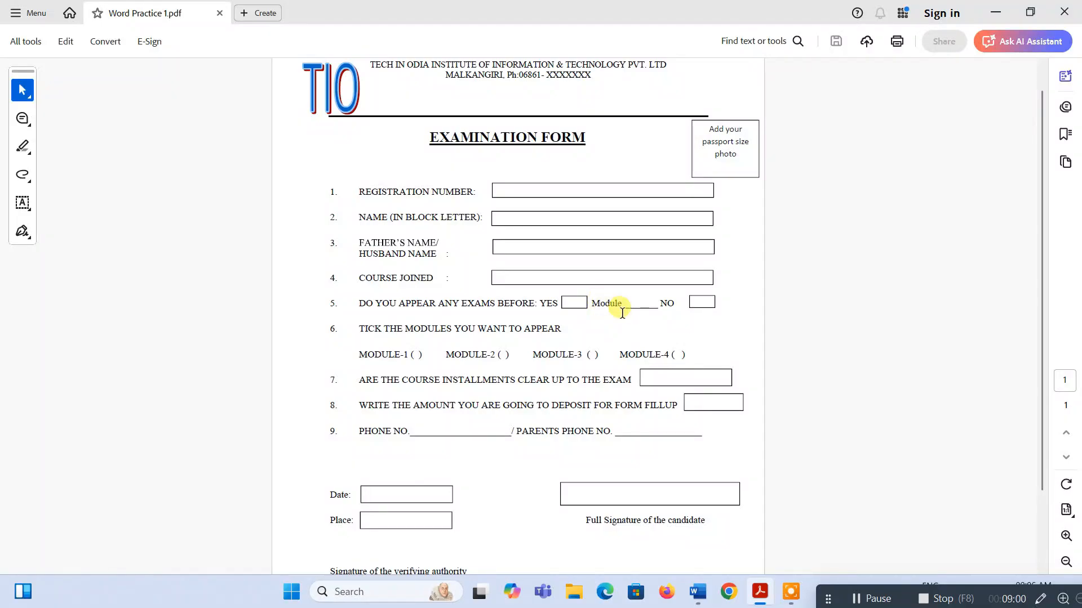
key(alt+Tab)
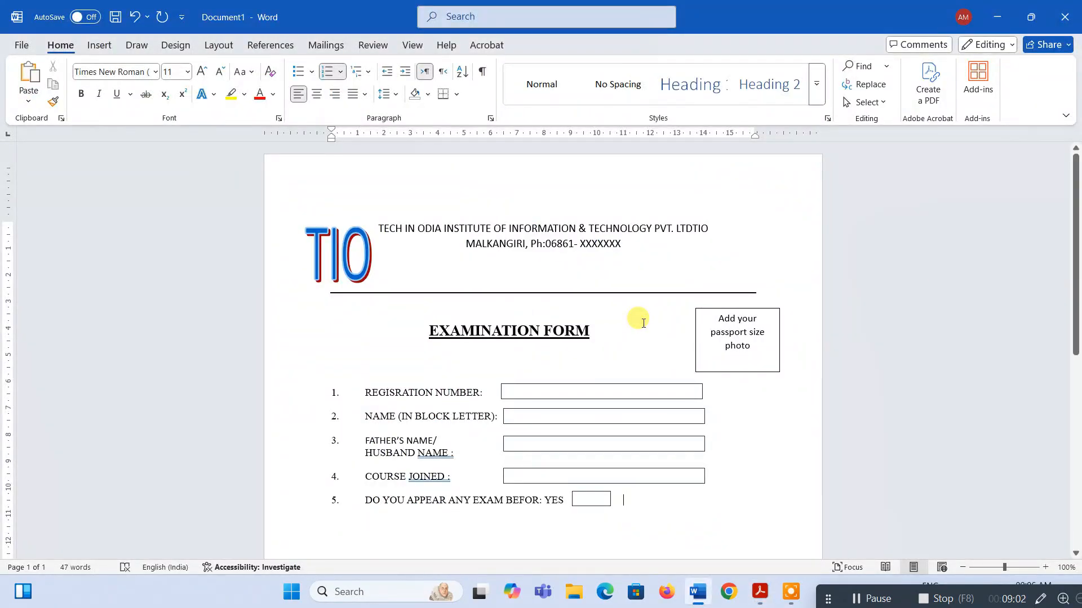
text(Module)
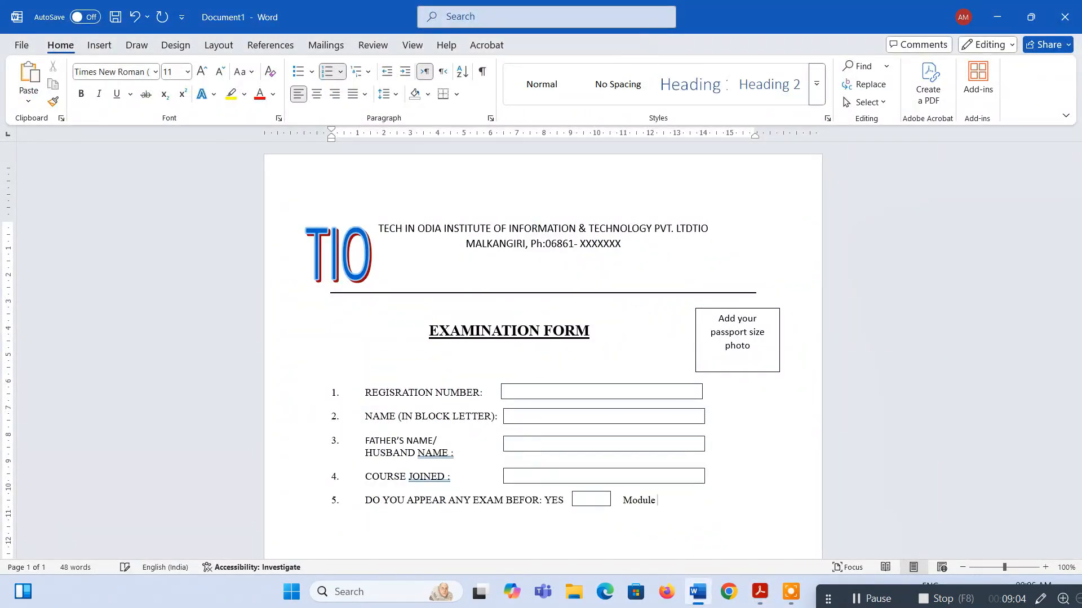
key(alt+Tab)
key(alt+Tab)
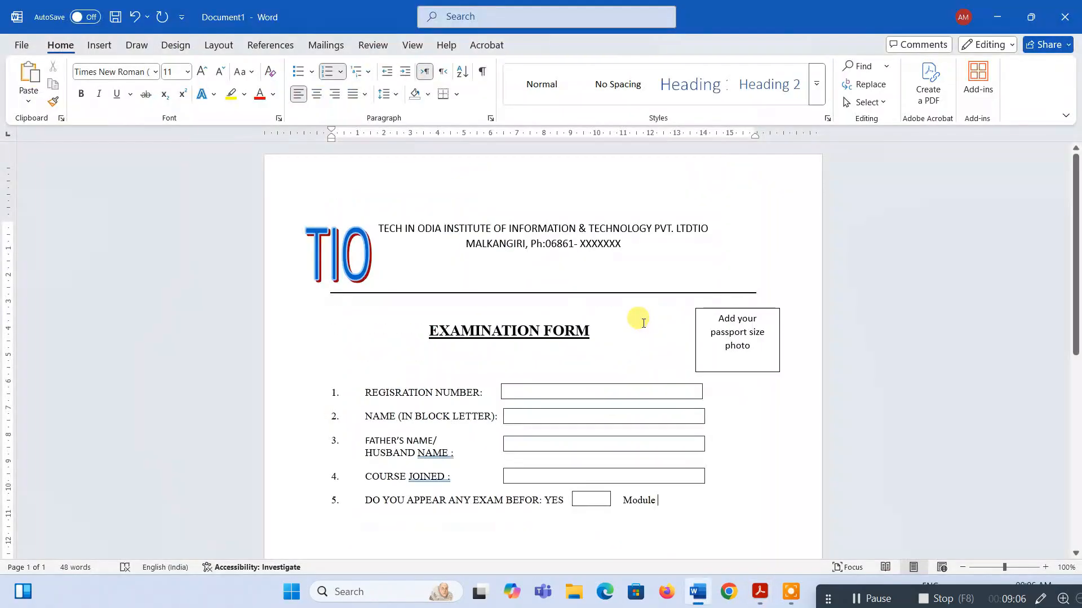
text(___________No)
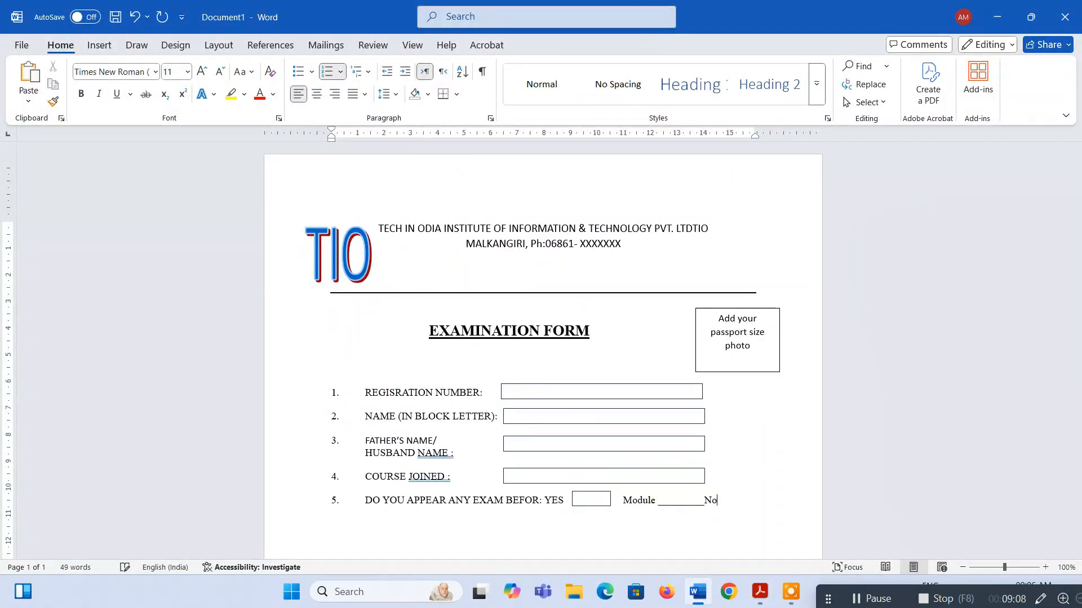
Compare with the reference PDF and place a copy of the small YES box after "No" in the fifth item.
key(alt+Tab)
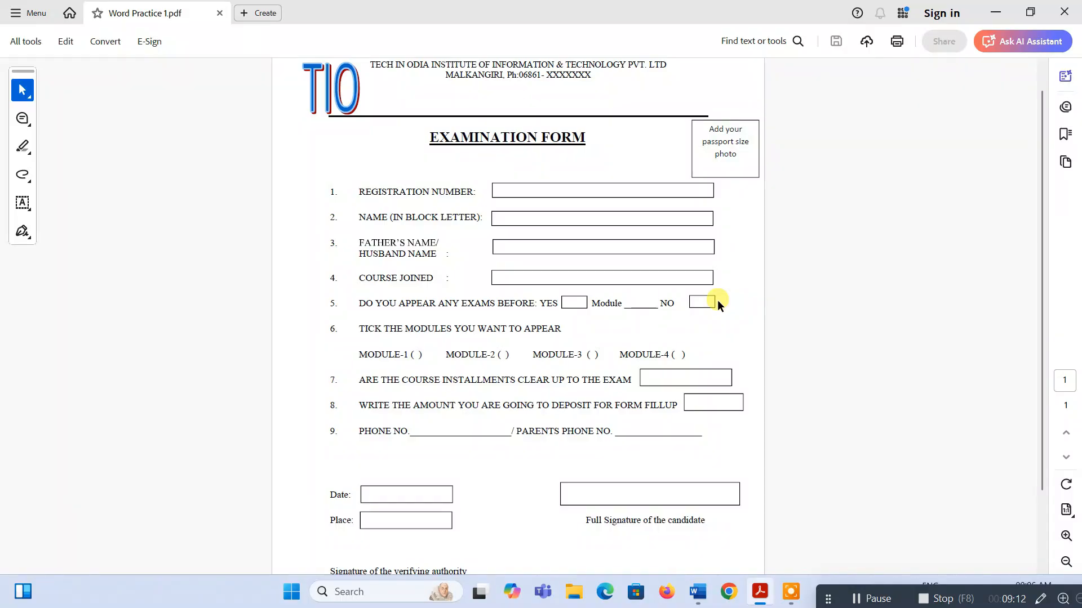
key(alt+Tab)
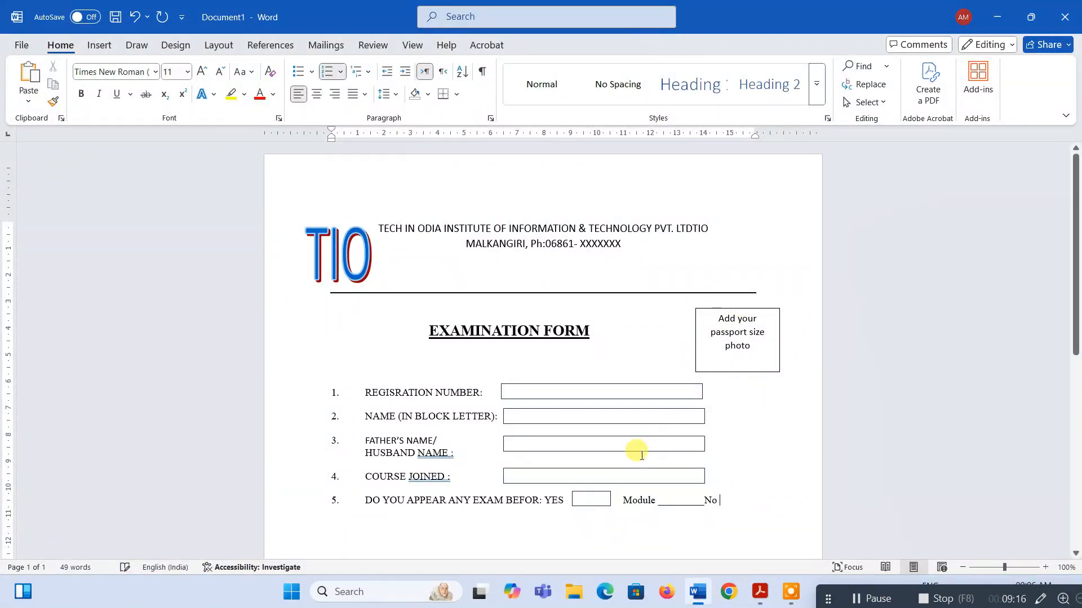
drag(599, 498, 748, 493)
click(678, 518)
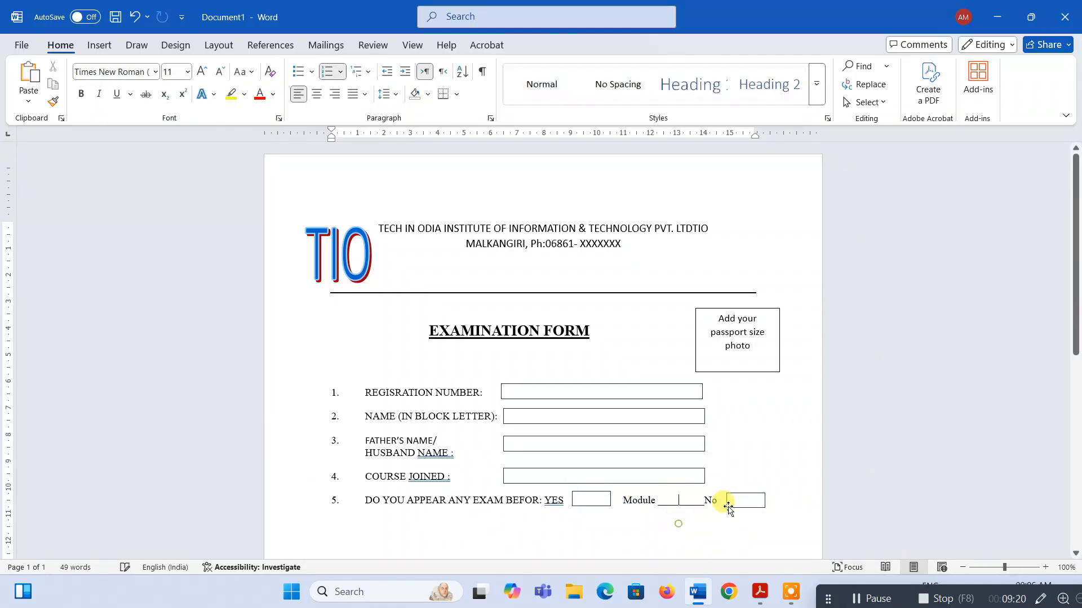
Add a sixth numbered item below the fifth and begin it with "TICK THE MODULES", following the reference PDF.
scroll(670, 487, down, 2)
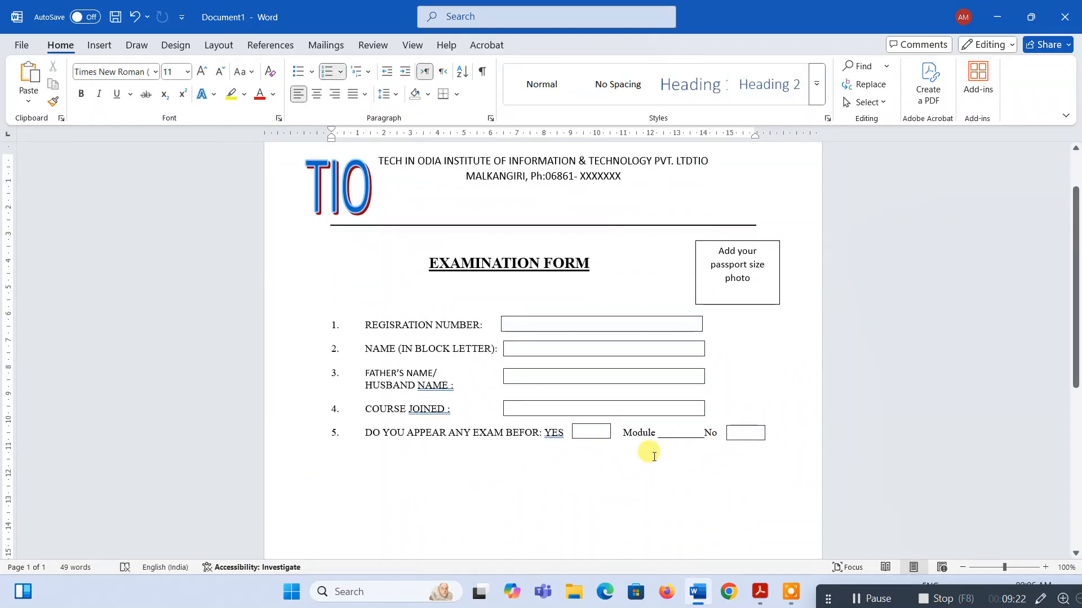
click(760, 591)
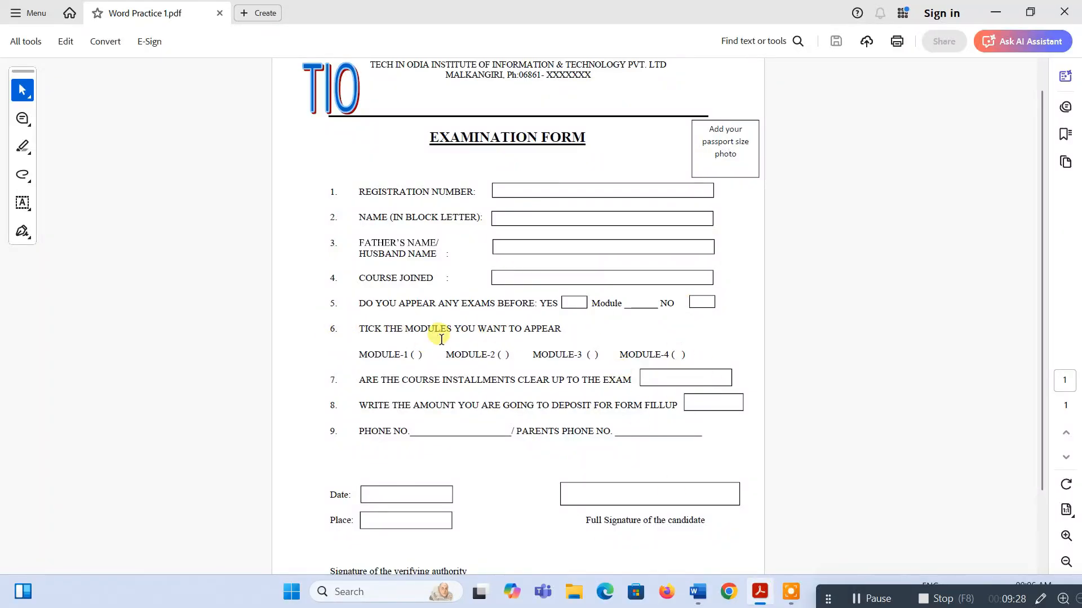
key(alt+Tab)
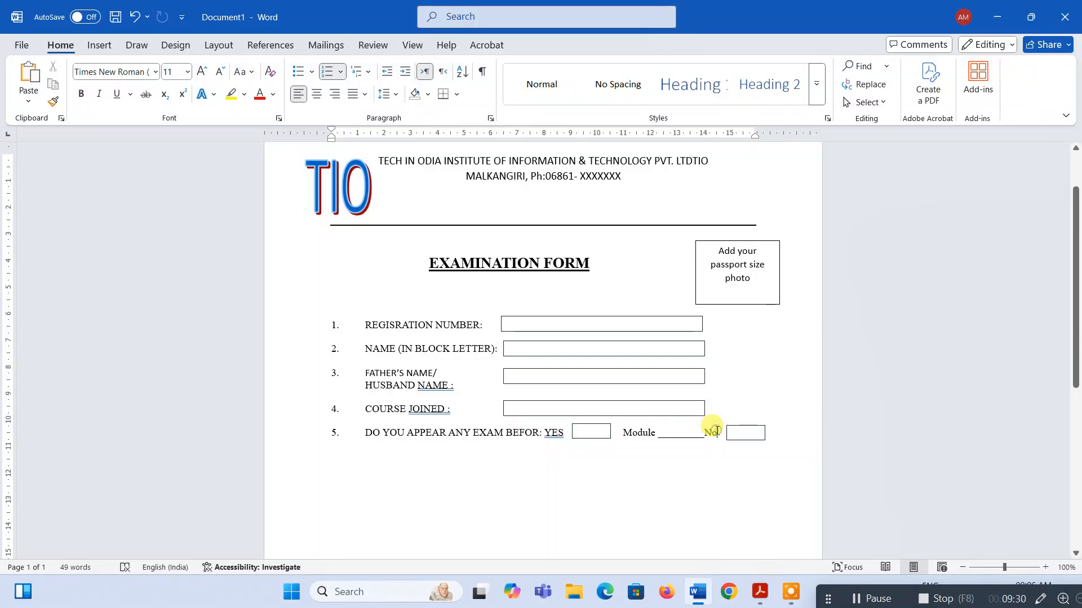
key(Return)
key(alt+Tab)
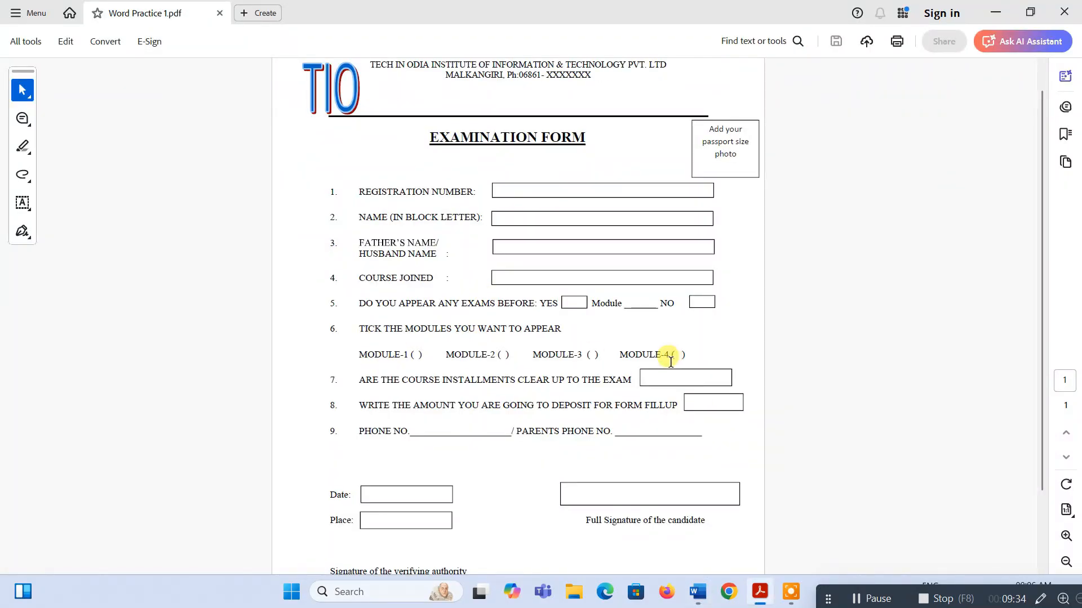
key(alt+Tab)
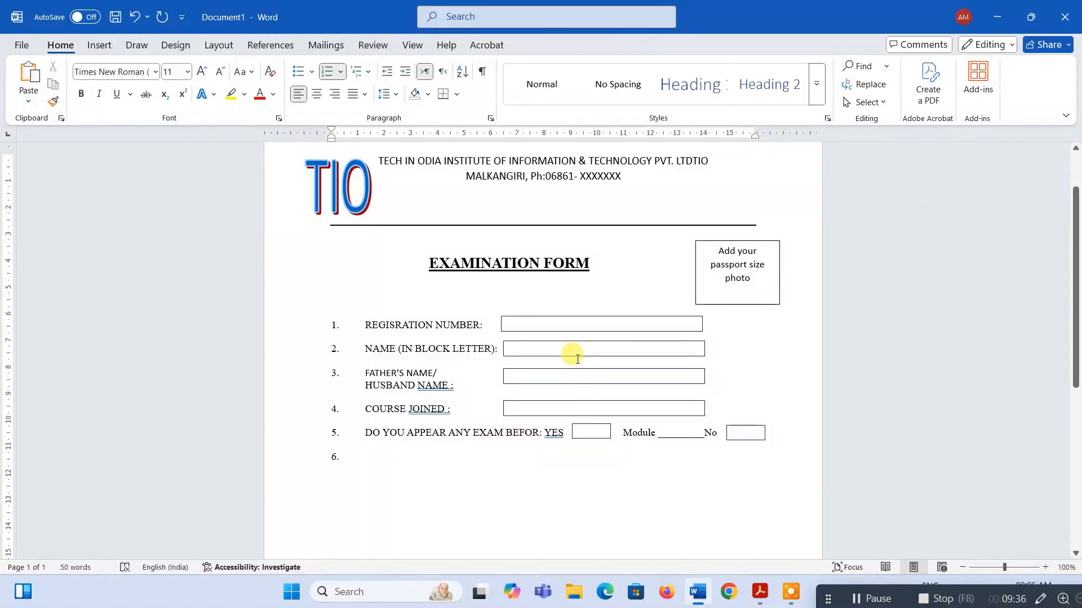
text(TICK THE MODULES)
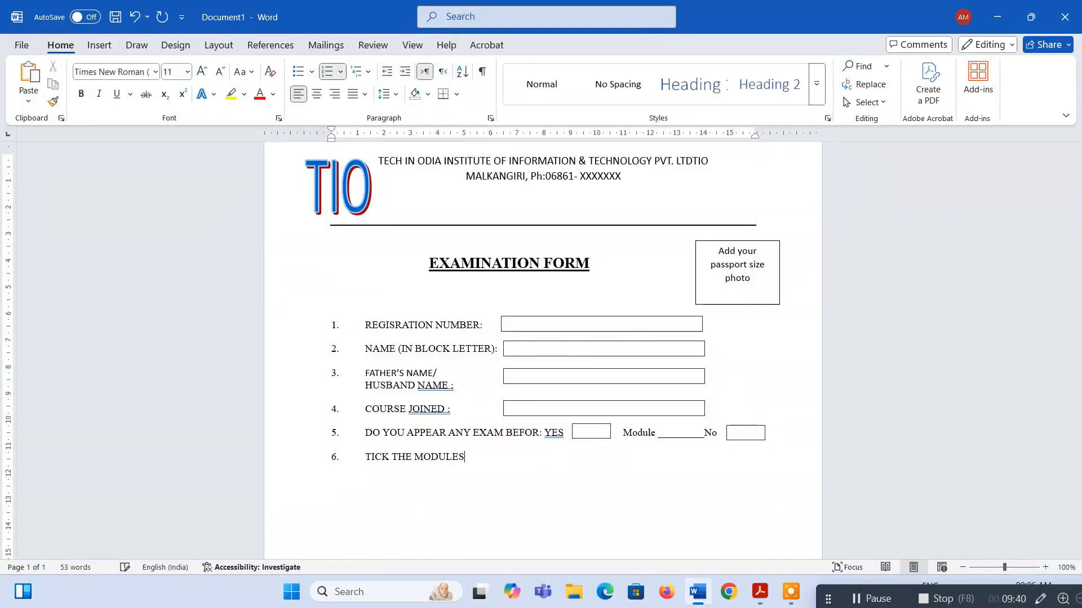
Complete the sixth item's text with "YOU WANT TO APPEAR", checking the wording against the reference PDF.
key(alt+Tab)
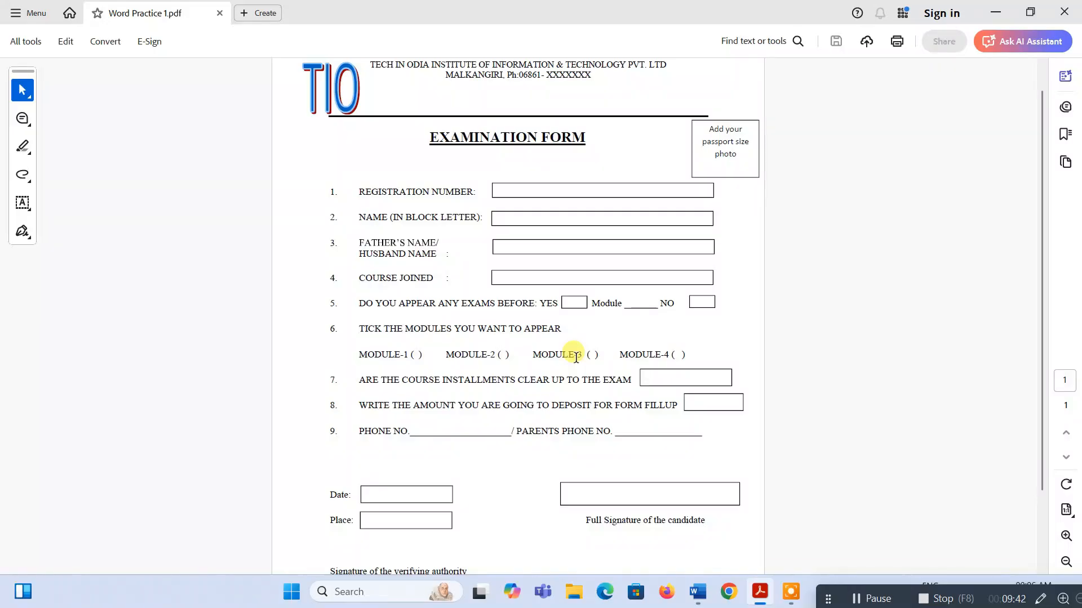
key(alt+Tab)
text(Y)
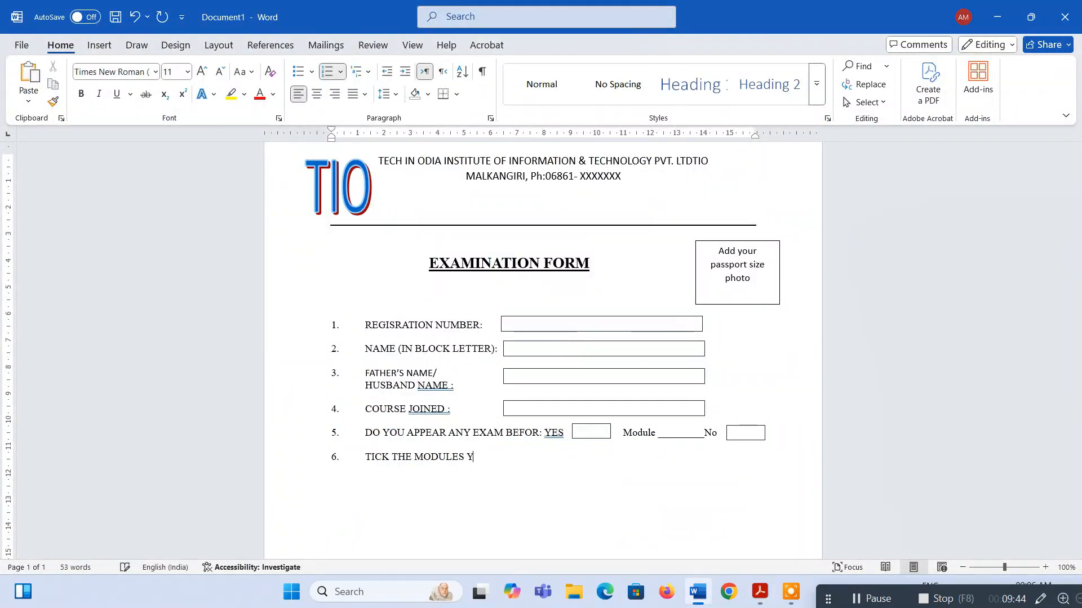
text(OU WANT TO)
key(alt+Tab)
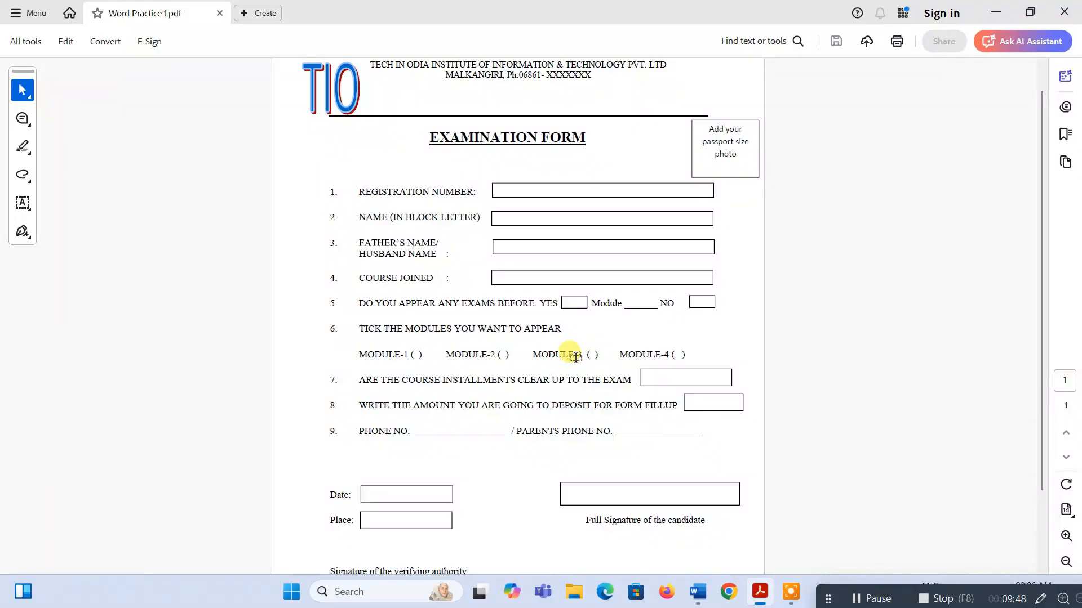
key(alt+Tab)
text(A)
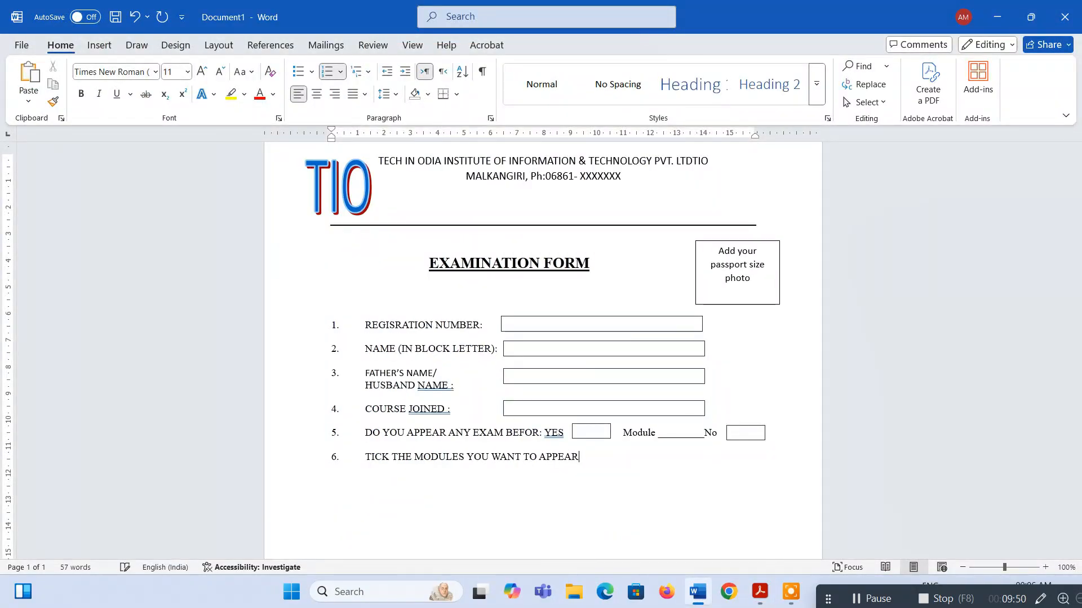
Check the layout in the reference PDF and insert an unnumbered line below the sixth item, with an empty seventh item after it.
key(alt+Tab)
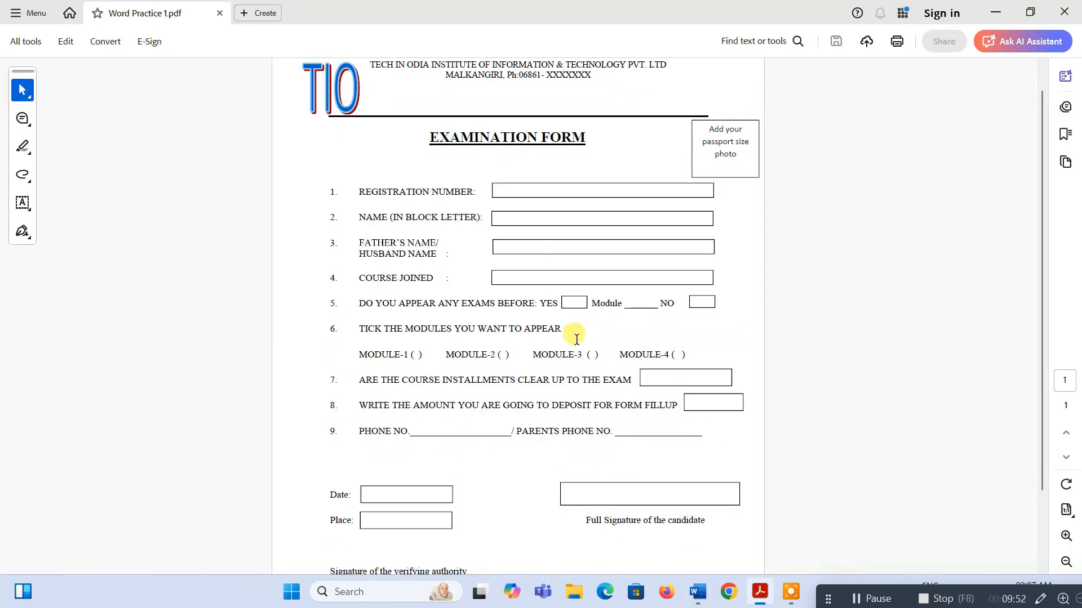
key(alt+Tab)
key(alt+Tab)
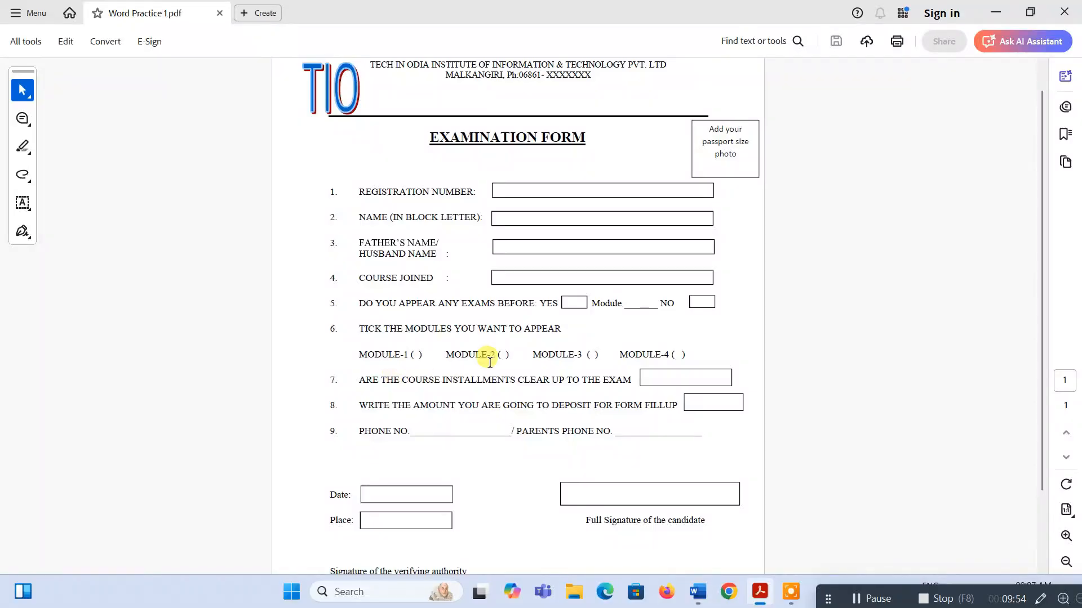
key(alt+Tab)
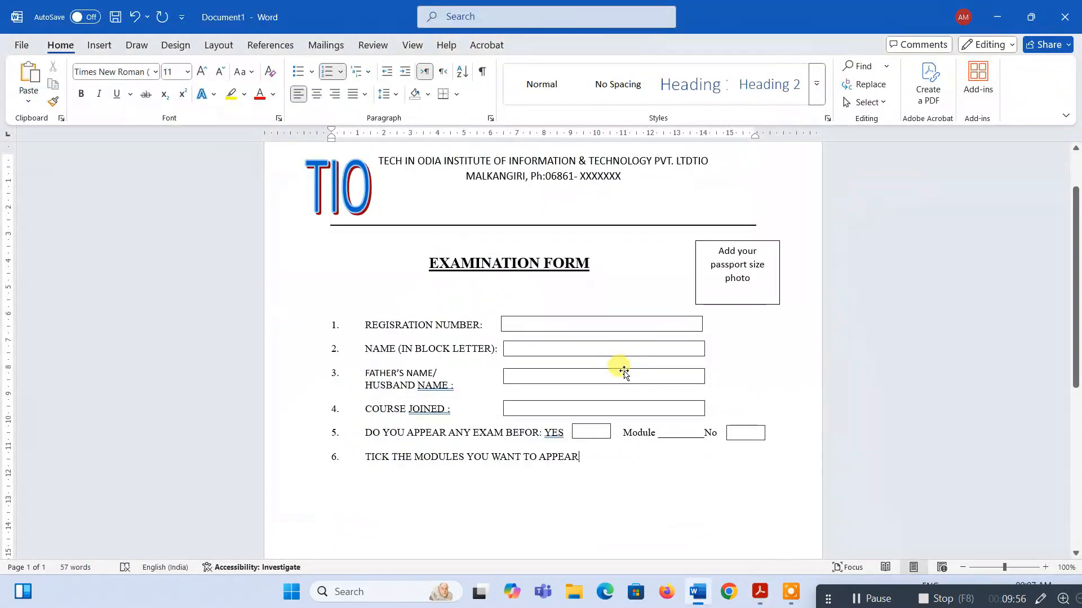
key(alt+Tab)
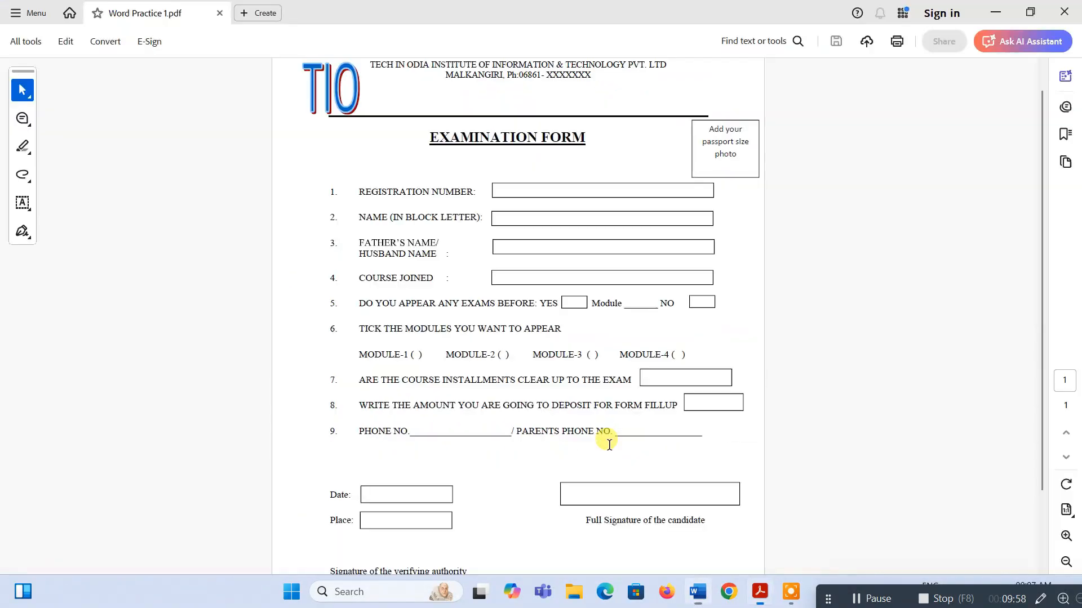
key(alt+Tab)
key(Return)
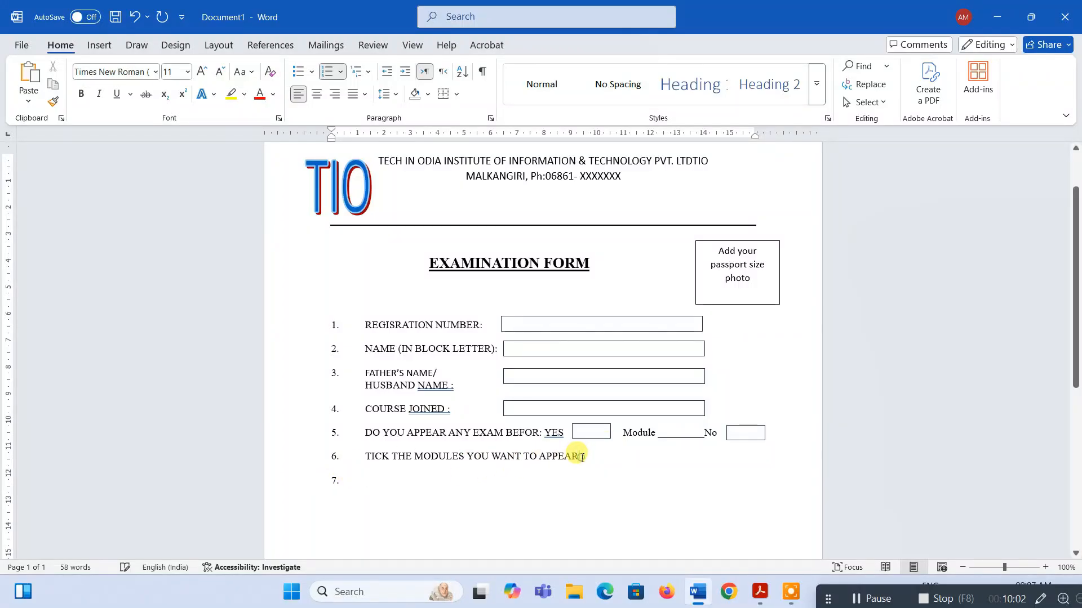
key(Return)
key(BackSpace)
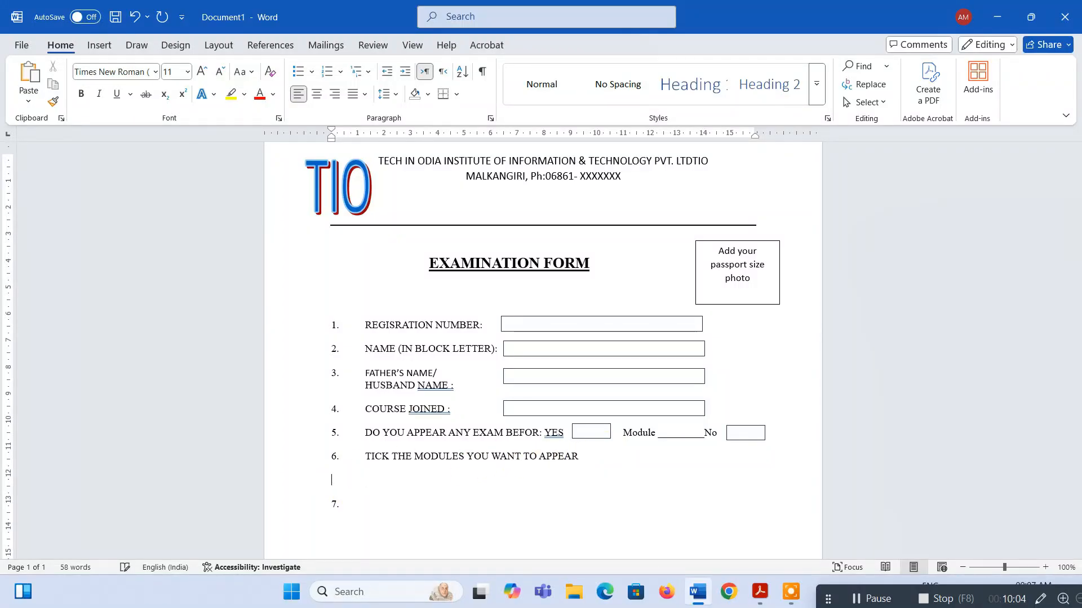
Enter "MODULE-1 ( )" on the unnumbered line, indented to match the sixth item's text, as in the reference PDF.
key(alt+Tab)
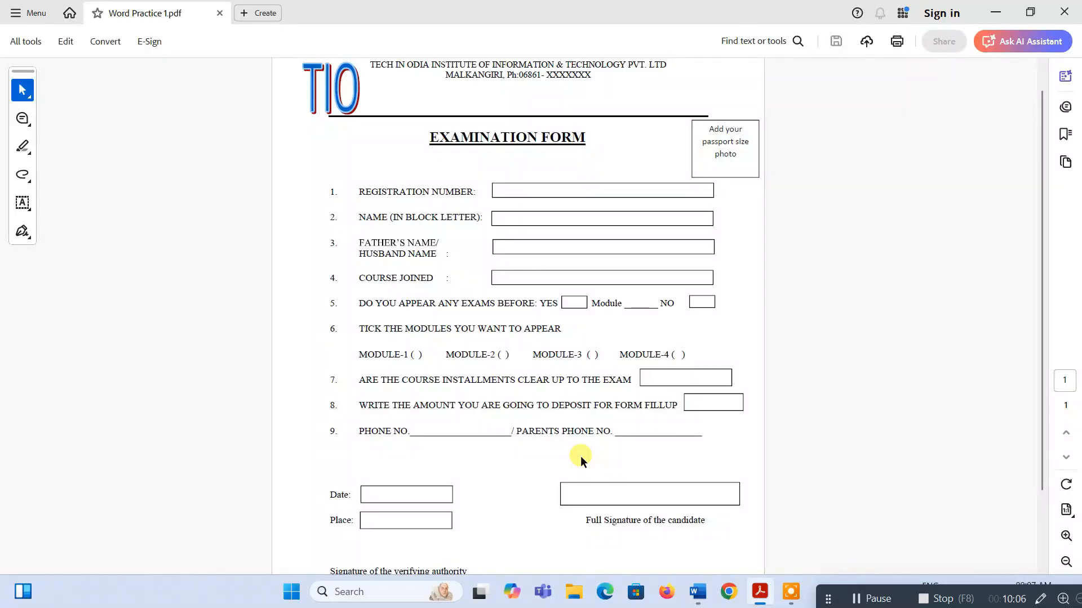
key(alt+Tab)
text(MODU)
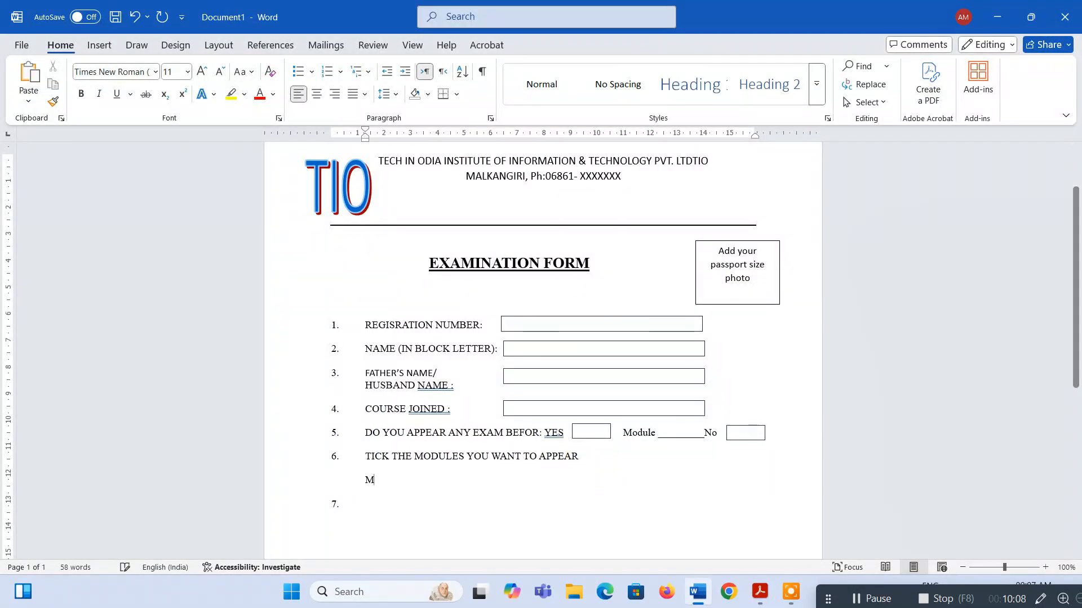
key(alt+Tab)
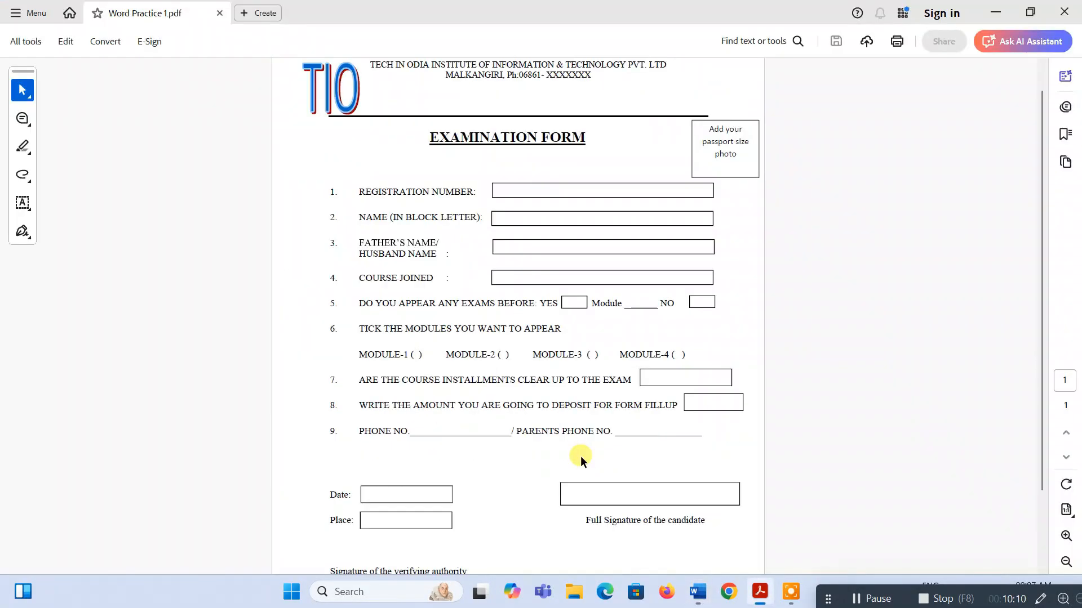
key(alt+Tab)
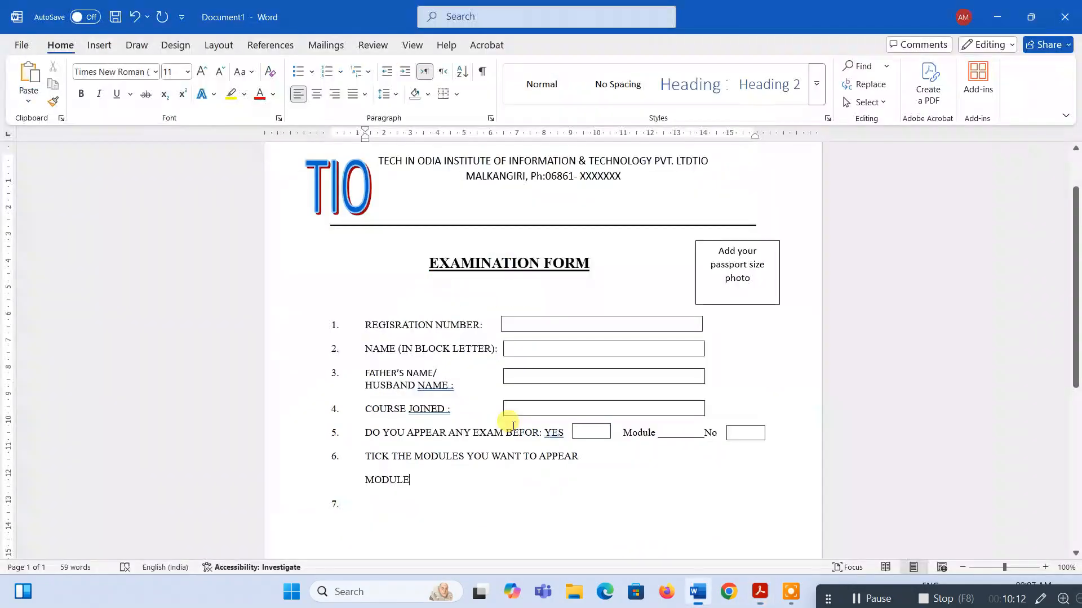
text(-1 ())
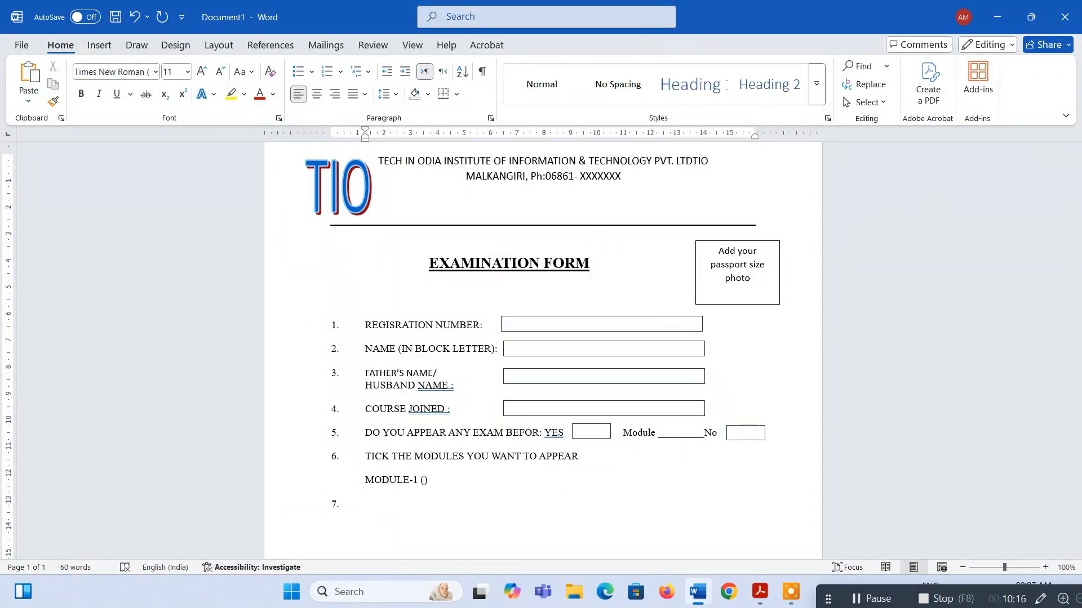
key(alt+Tab)
key(alt+Tab)
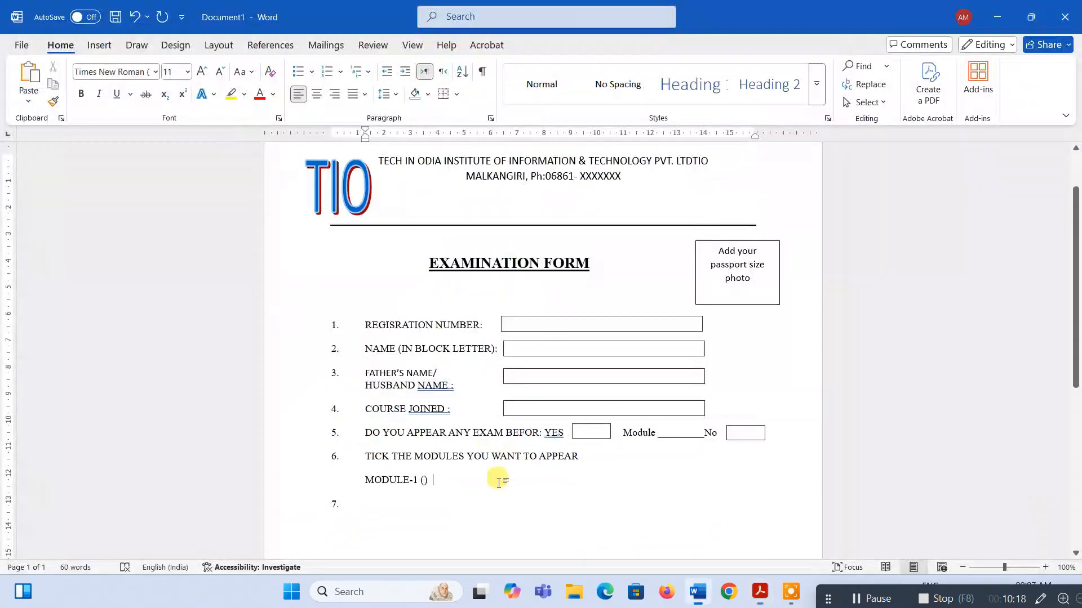
click(442, 482)
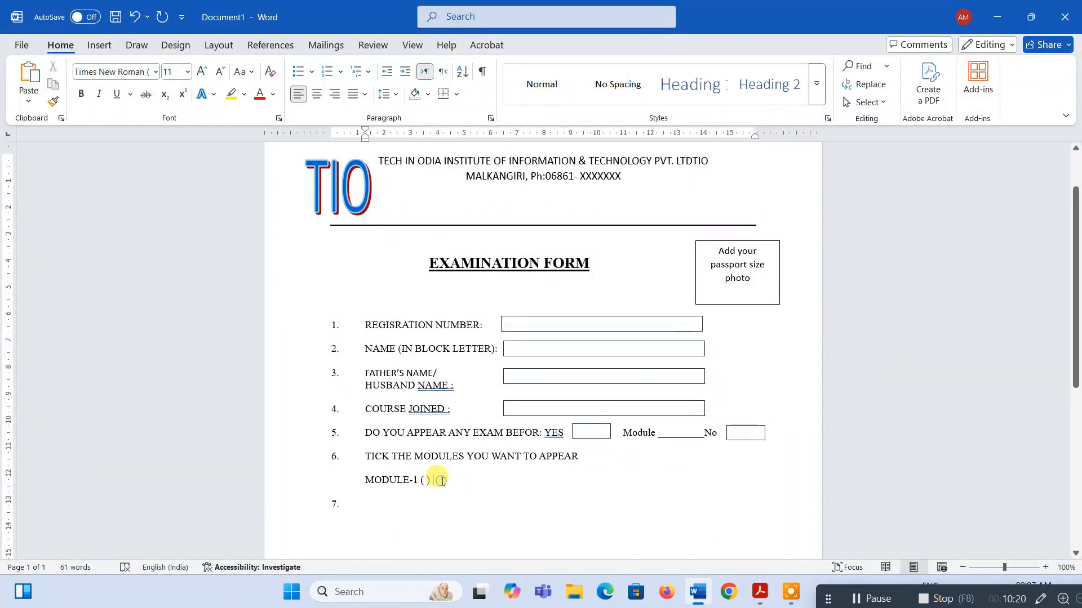
Add "MODULE-2 ( )" after a tabbed gap on the same line, following the reference PDF.
key(Tab)
key(Tab)
key(alt+Tab)
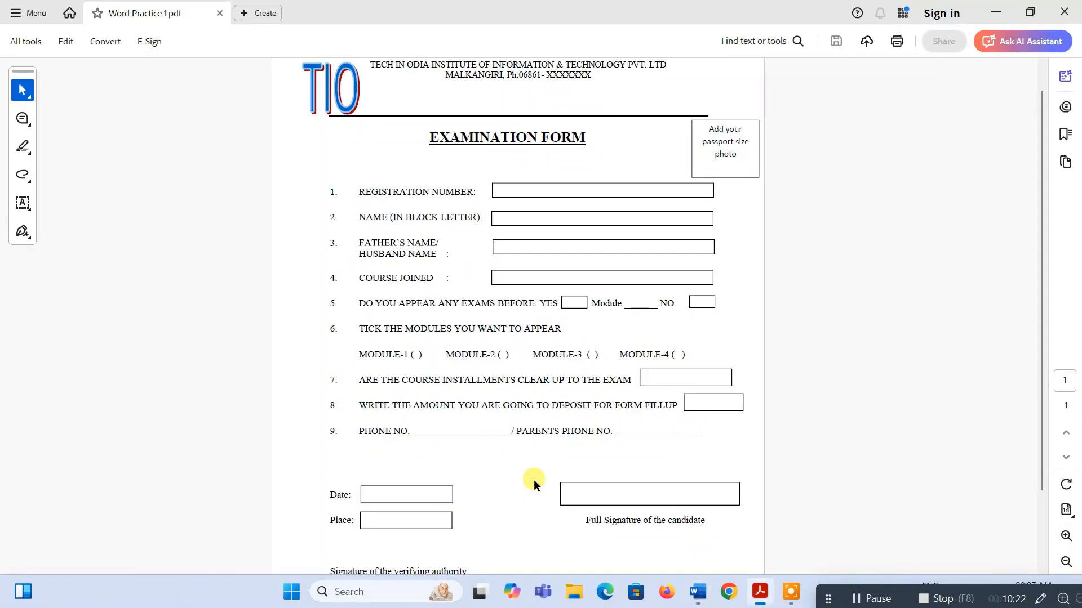
key(alt+Tab)
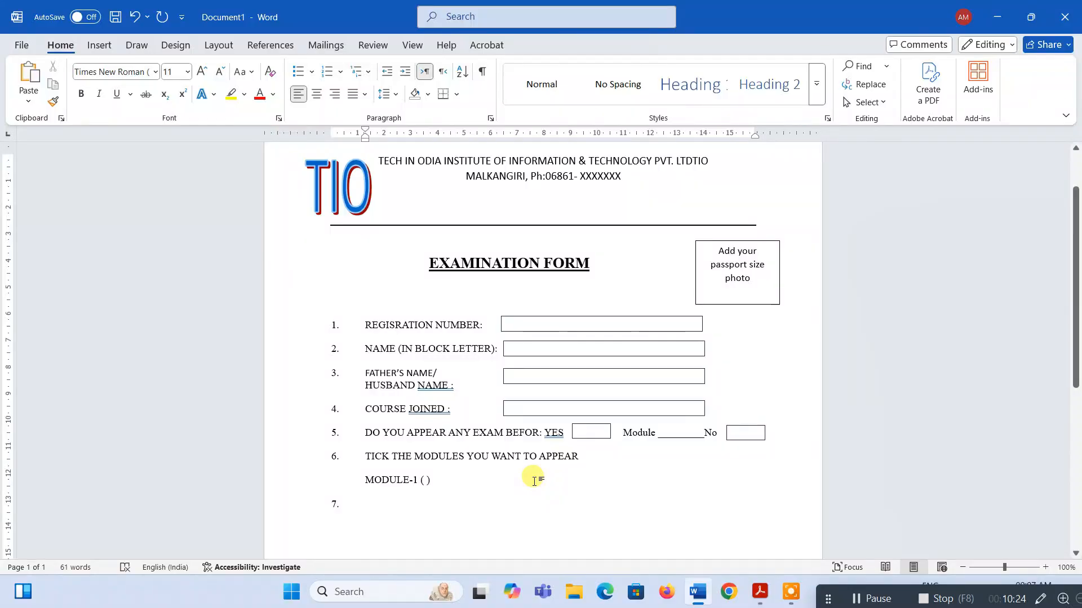
text(MODU)
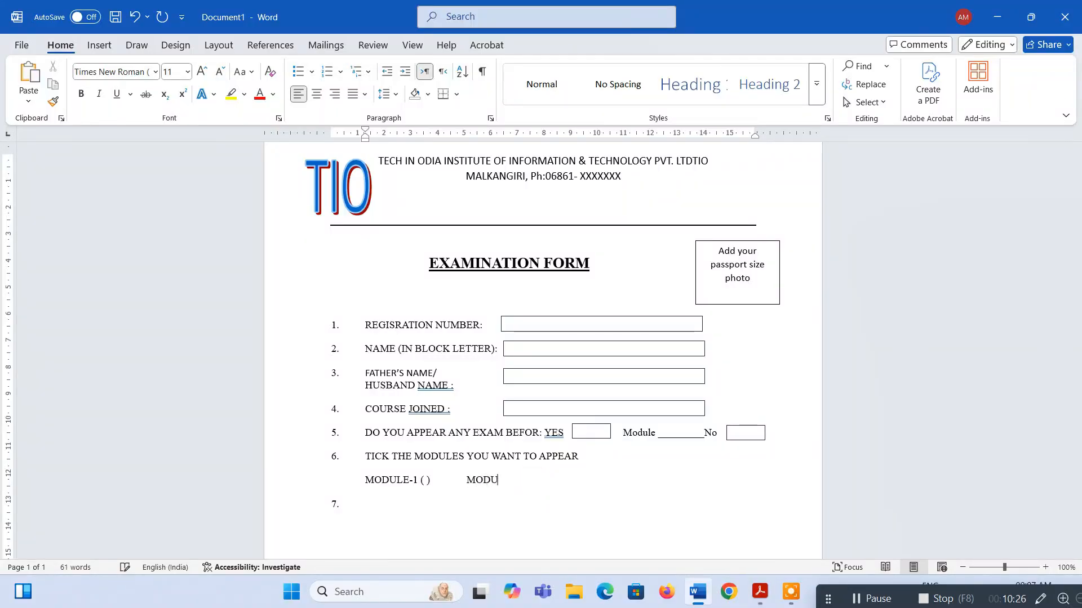
text(LE-2( ))
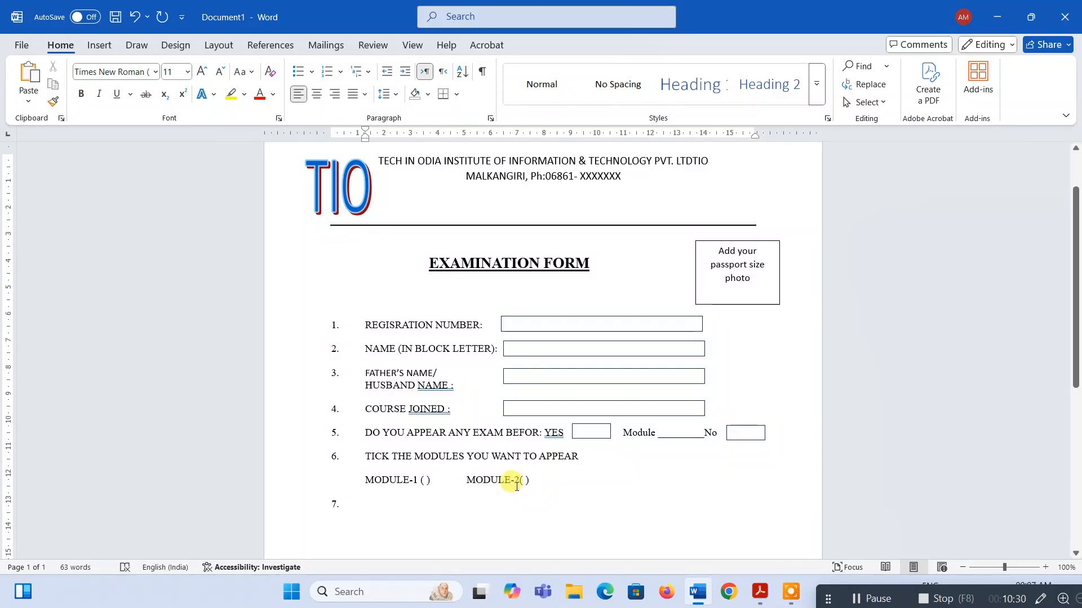
click(520, 480)
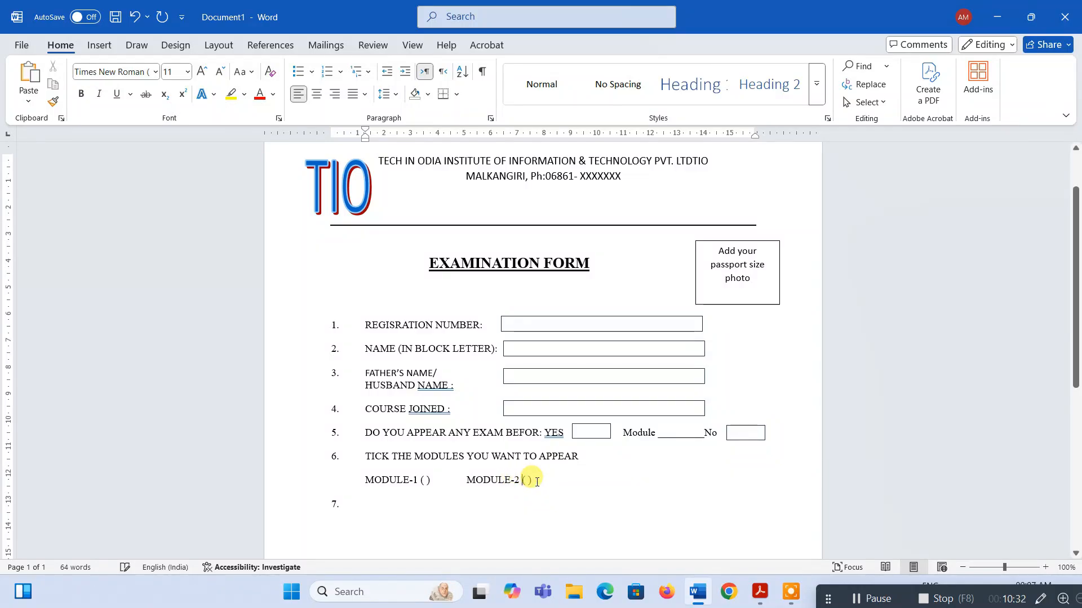
Copy "MODULE-2 ( )" and paste it twice further along the line with tabbed gaps between the entries.
drag(533, 480, 472, 477)
key(ctrl+c)
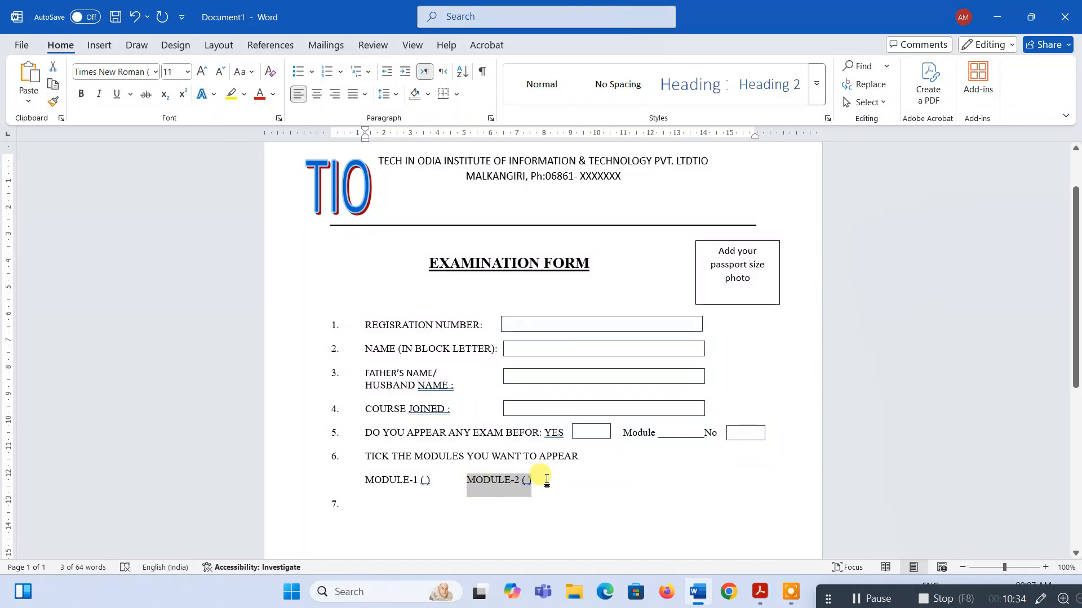
click(545, 478)
key(ctrl+v)
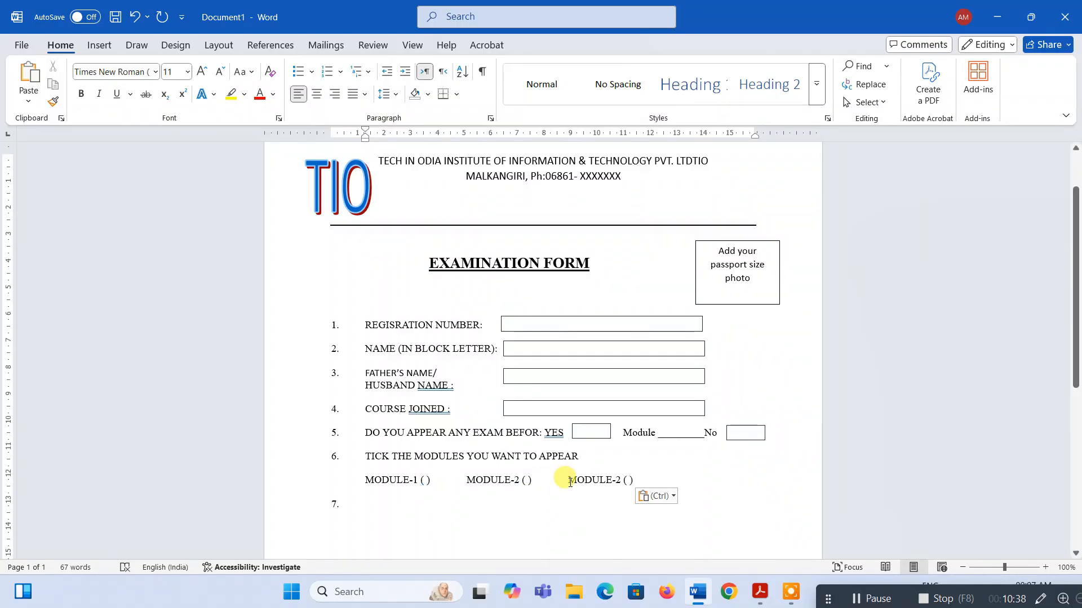
key(Tab)
key(ctrl+v)
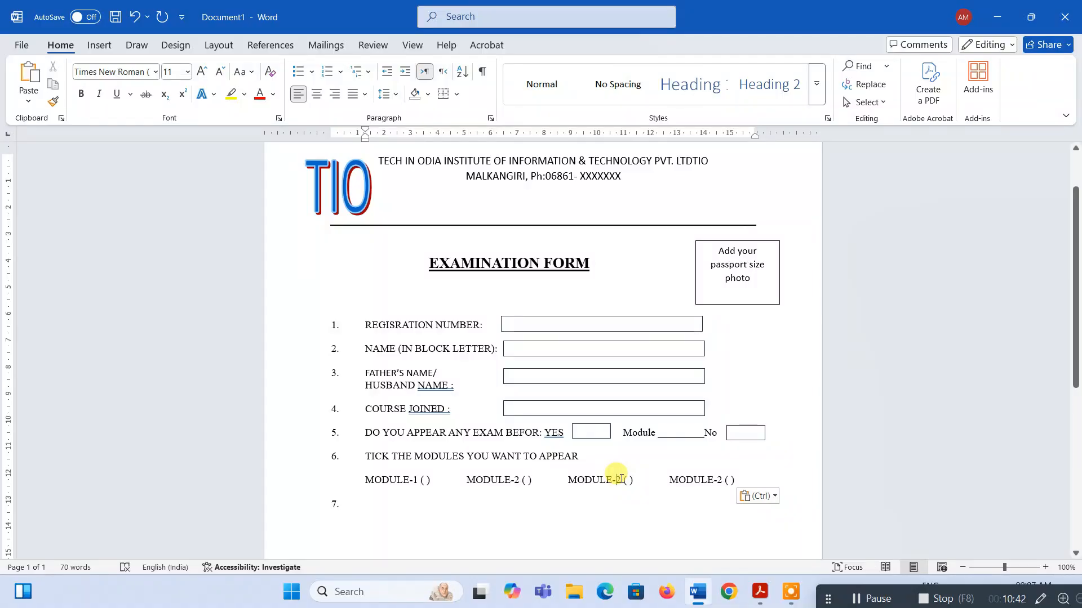
Renumber the two pasted module entries as MODULE-3 and MODULE-4.
click(620, 479)
key(BackSpace)
text(3)
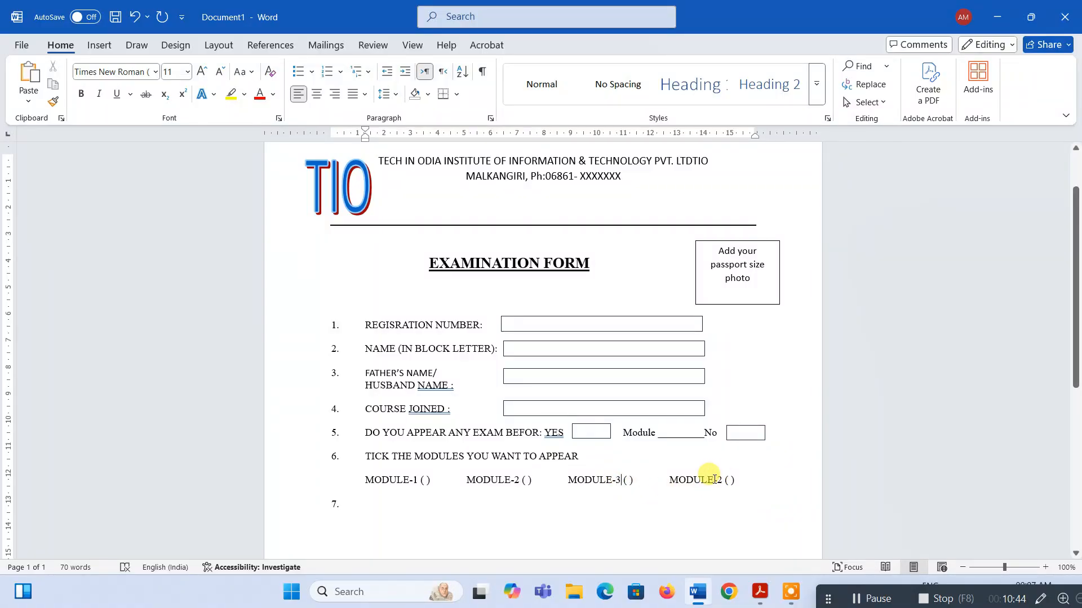
click(721, 479)
key(BackSpace)
text(4)
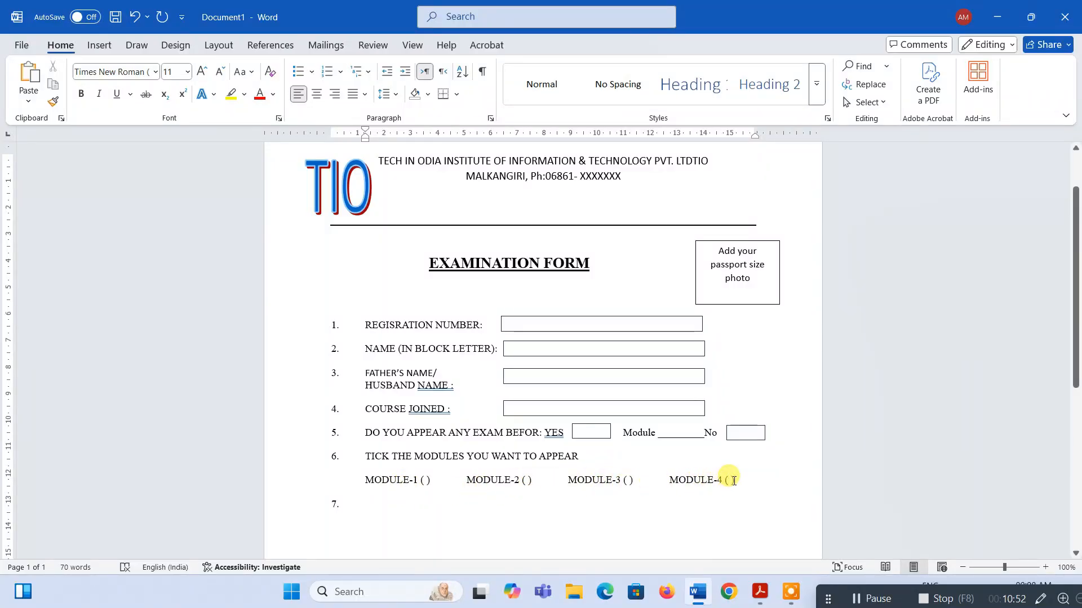
Enter "ARE THE COURSE INSTALLMENTS" as the start of the seventh item, following the reference PDF.
click(355, 503)
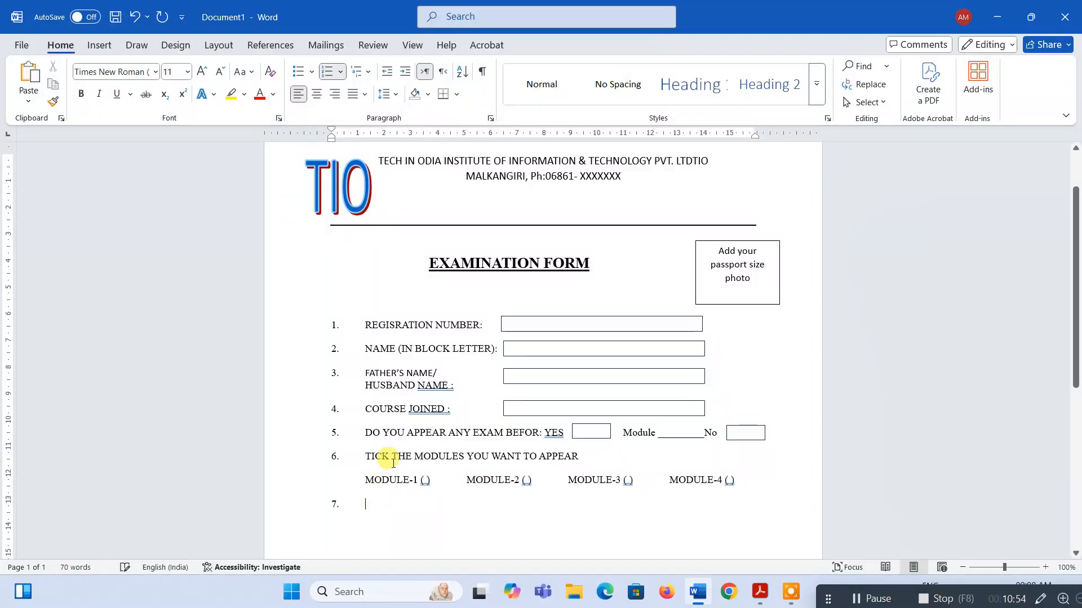
key(alt+Tab)
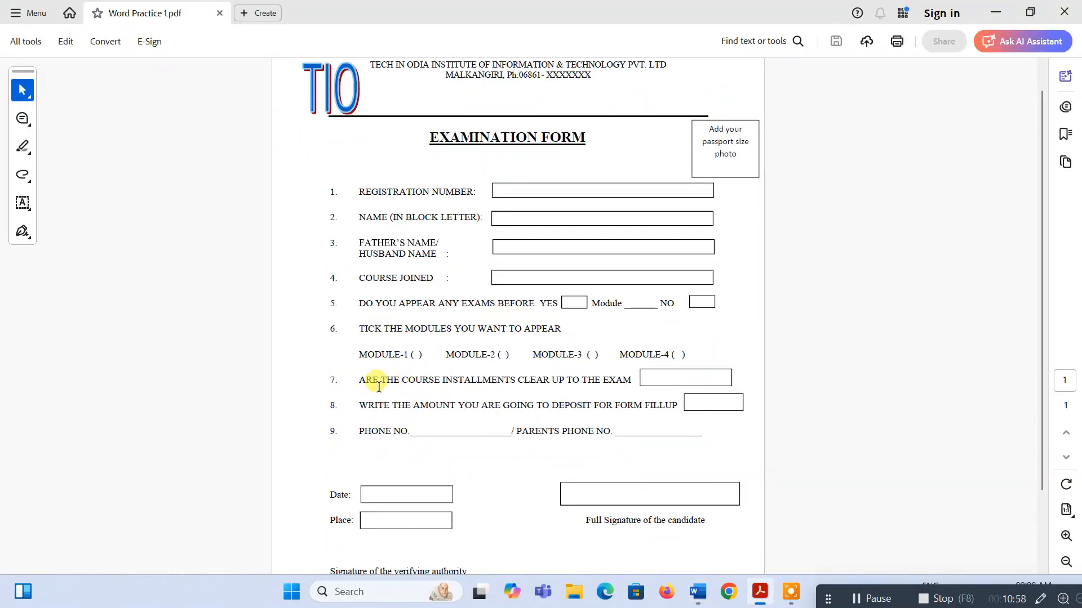
key(alt+Tab)
scroll(411, 494, down, 2)
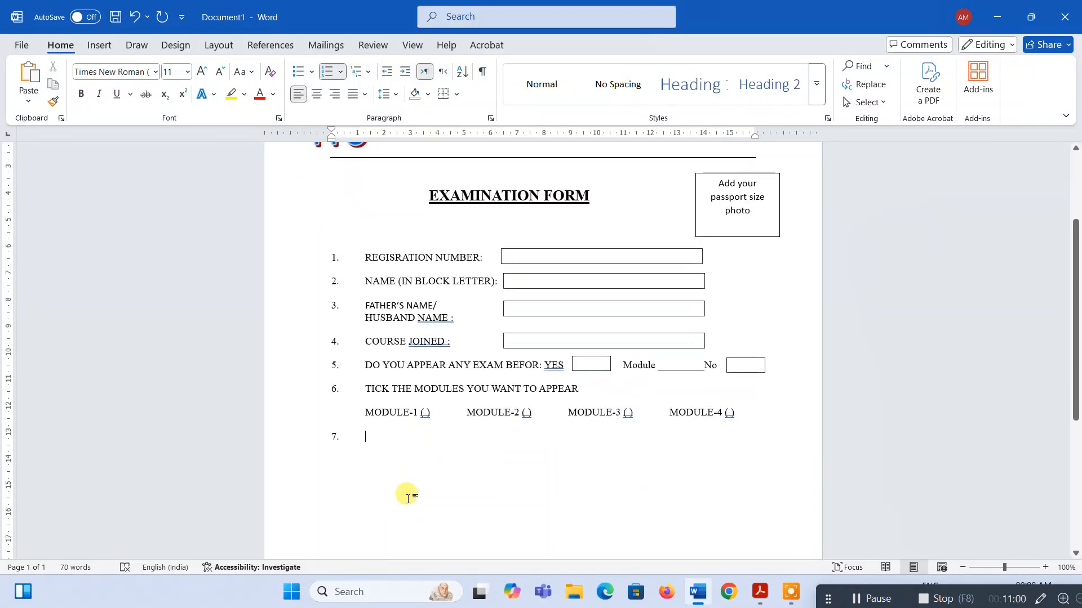
scroll(408, 499, up, 4)
scroll(409, 499, down, 3)
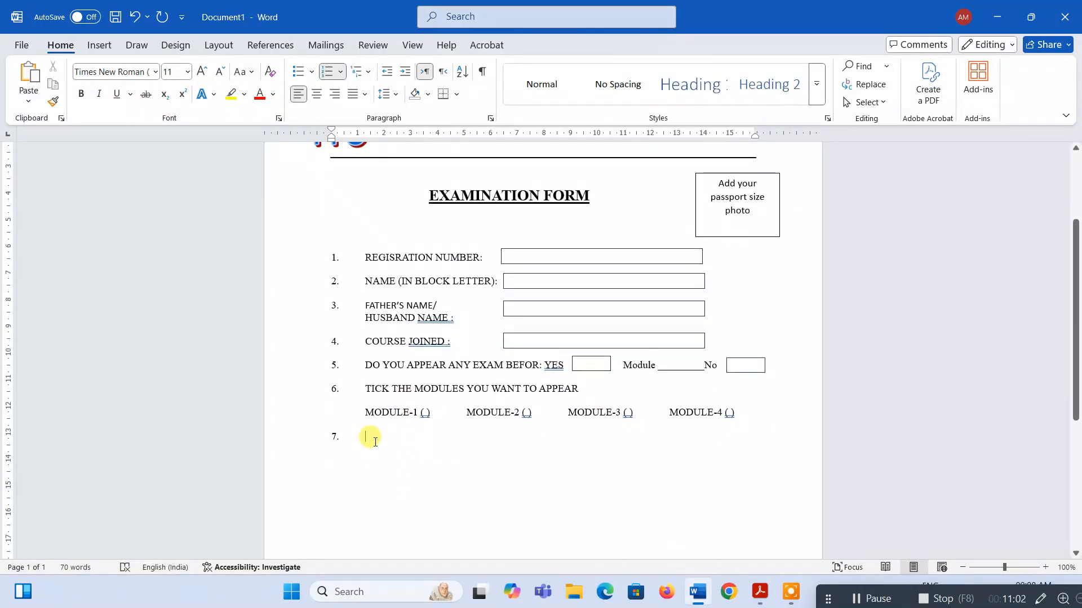
key(alt+Tab)
scroll(374, 434, down, 1)
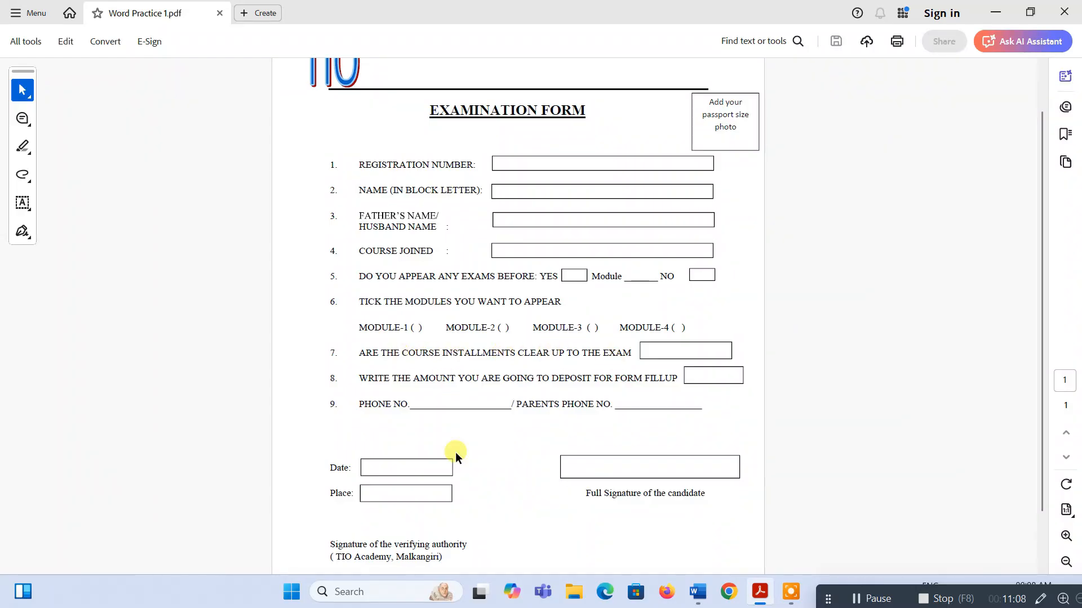
key(alt+Tab)
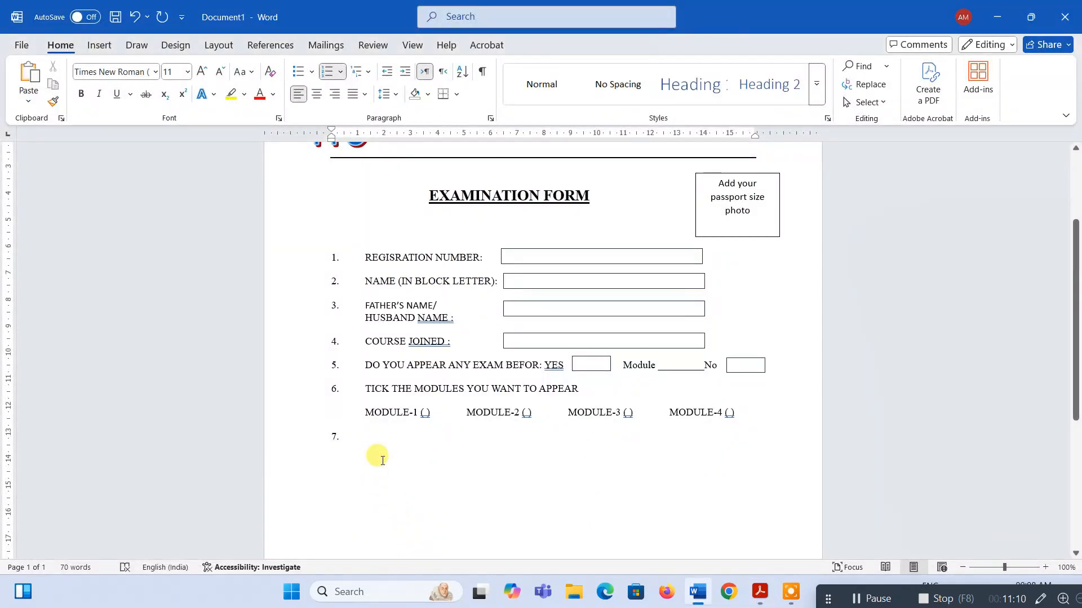
text(E THE C)
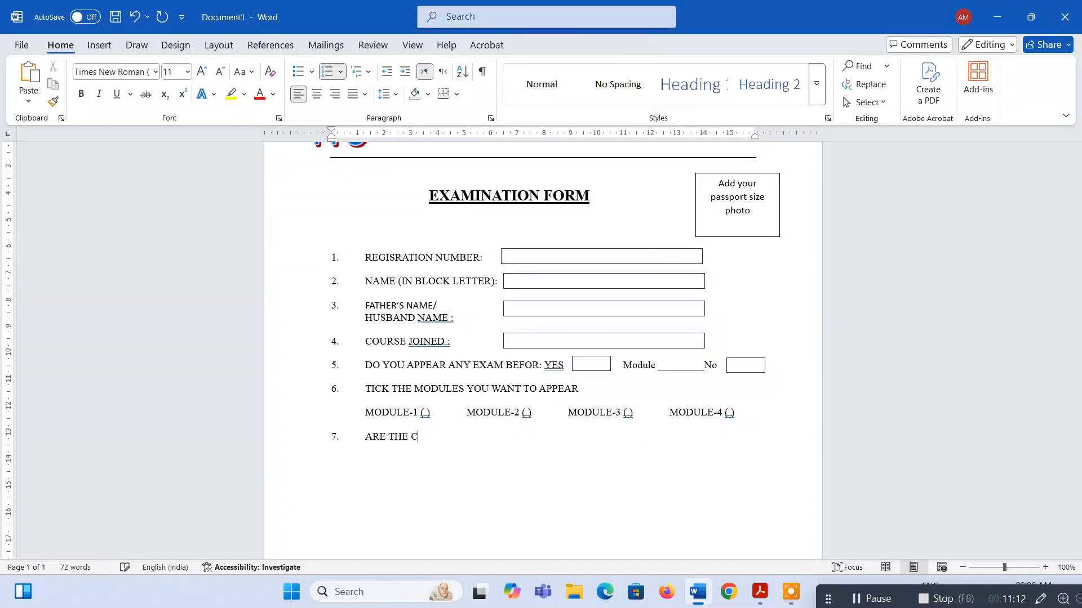
text(OURSE INSTALLMENTS)
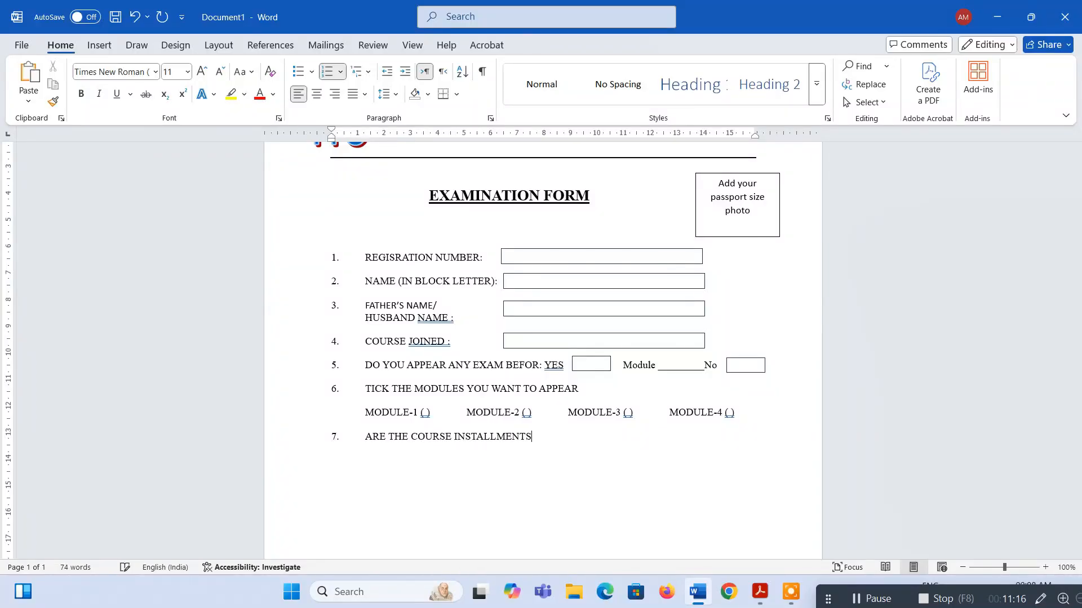
Complete the seventh item's text with "CLEAR UPTO THE EXAM", checking the wording in the reference PDF.
key(alt+Tab)
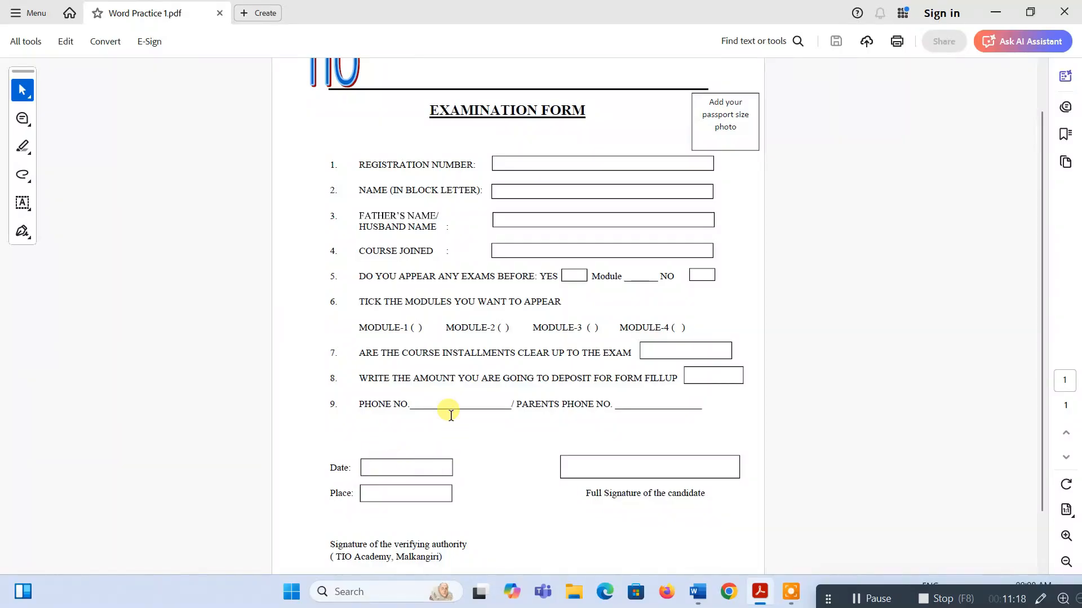
key(alt+Tab)
text(ALLMENTS)
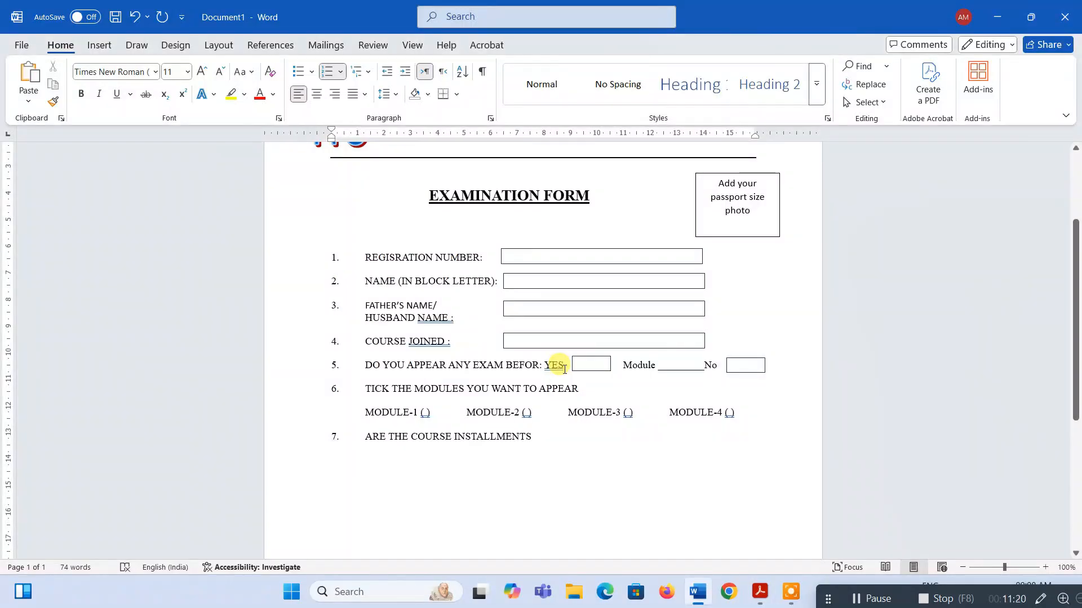
text( CLEAR UPTO THE EXAM)
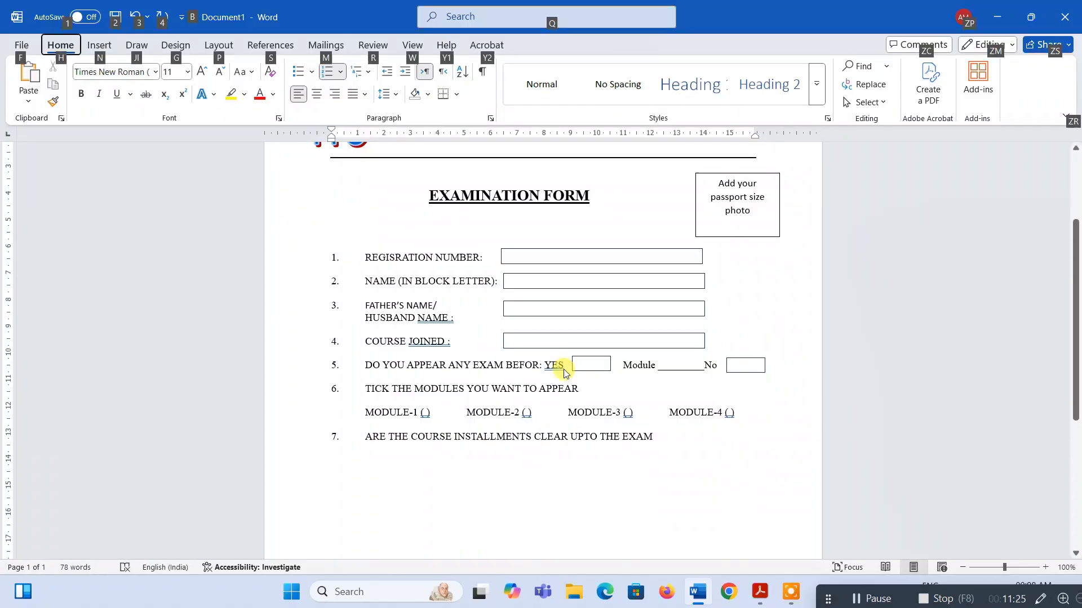
Copy the fifth item's "No" answer box to the end of the seventh item and widen it, as in the reference PDF.
key(alt+Tab)
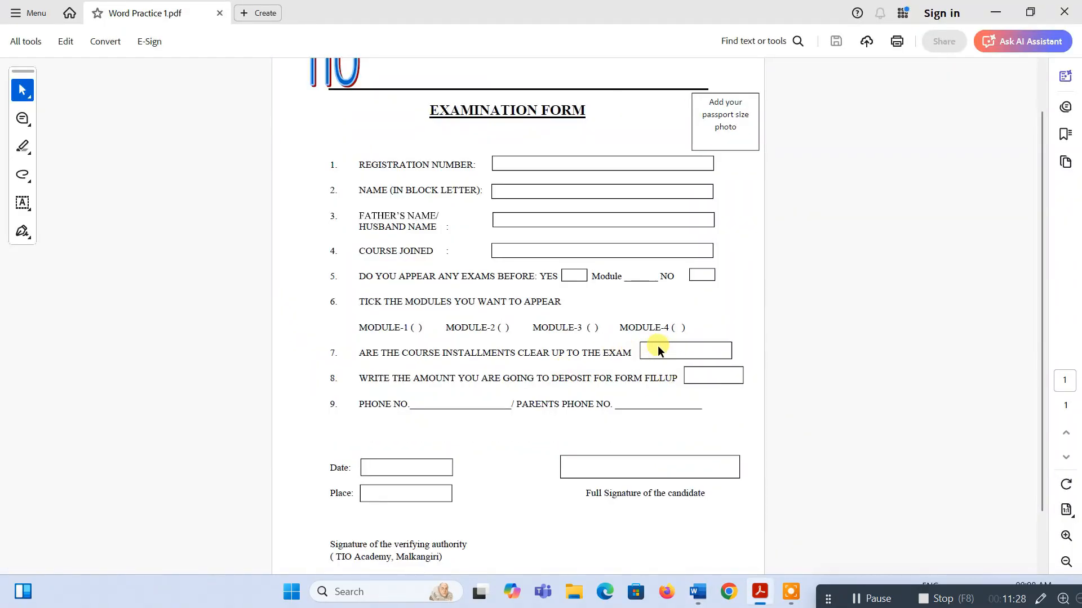
key(alt+Tab)
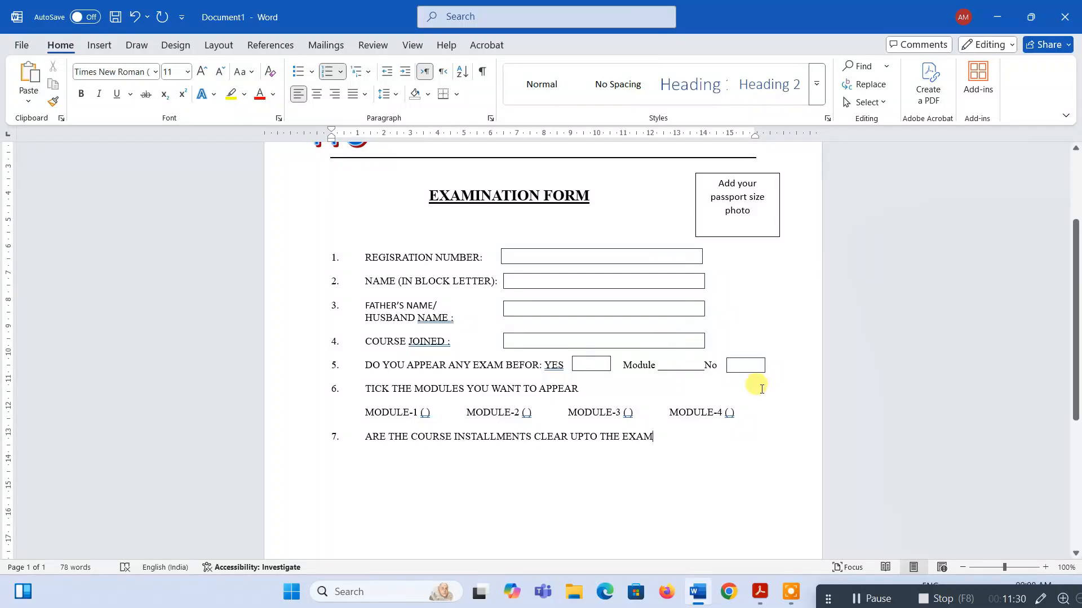
click(742, 369)
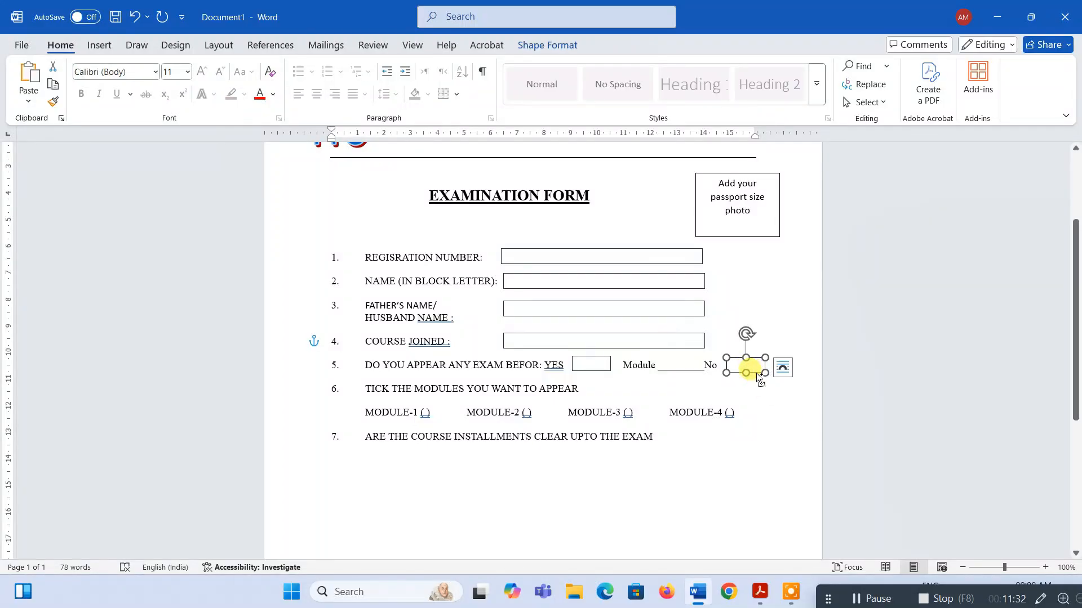
drag(756, 373, 750, 444)
click(698, 465)
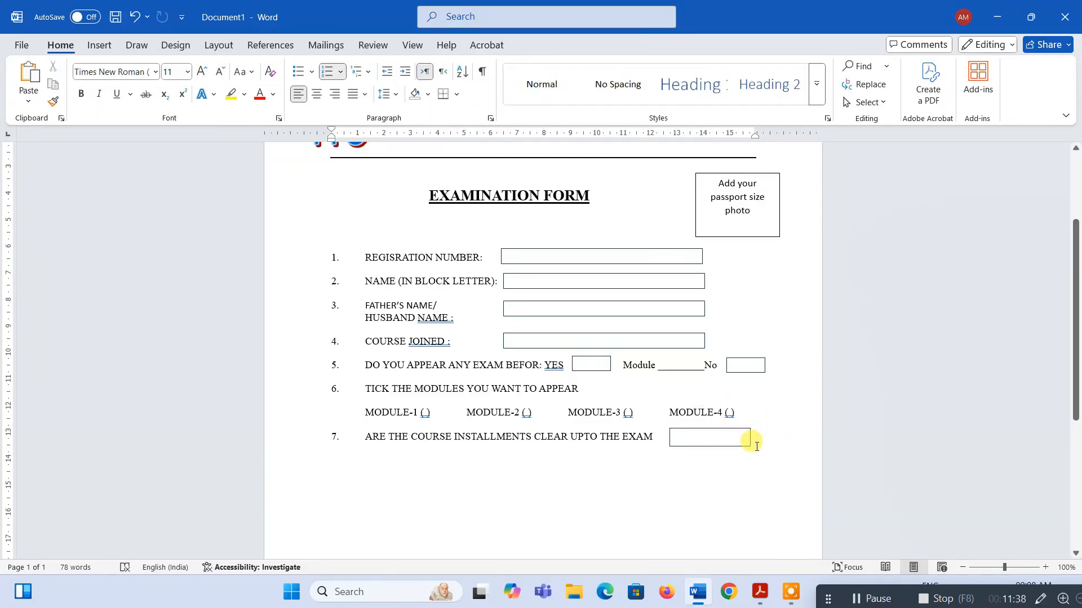
Add an eighth numbered item starting with "WRITE THE AMOUNT", following the reference PDF.
key(alt+Tab)
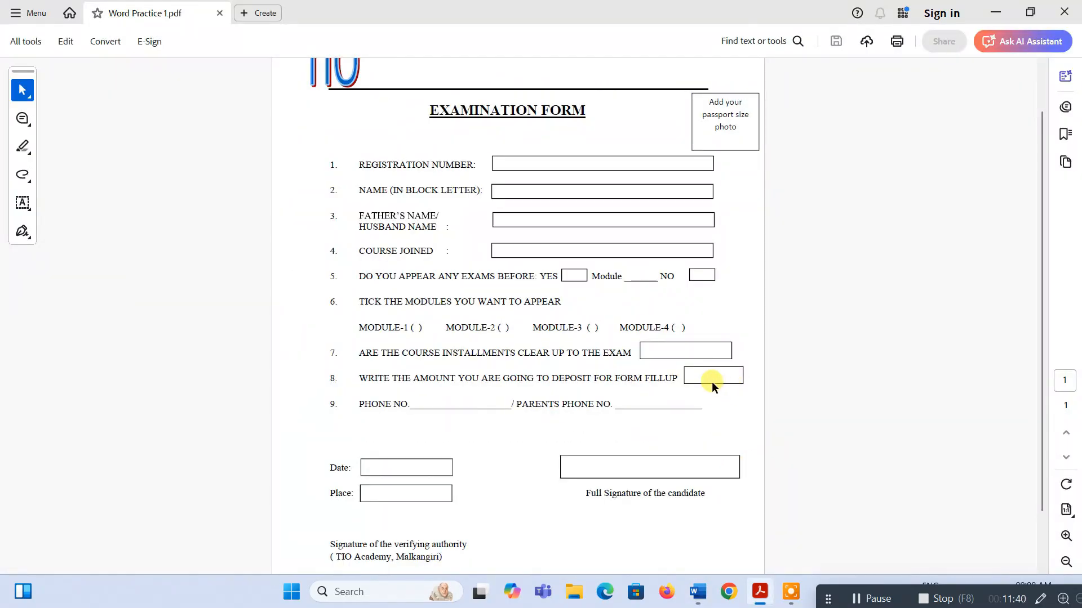
key(alt+Tab)
key(Return)
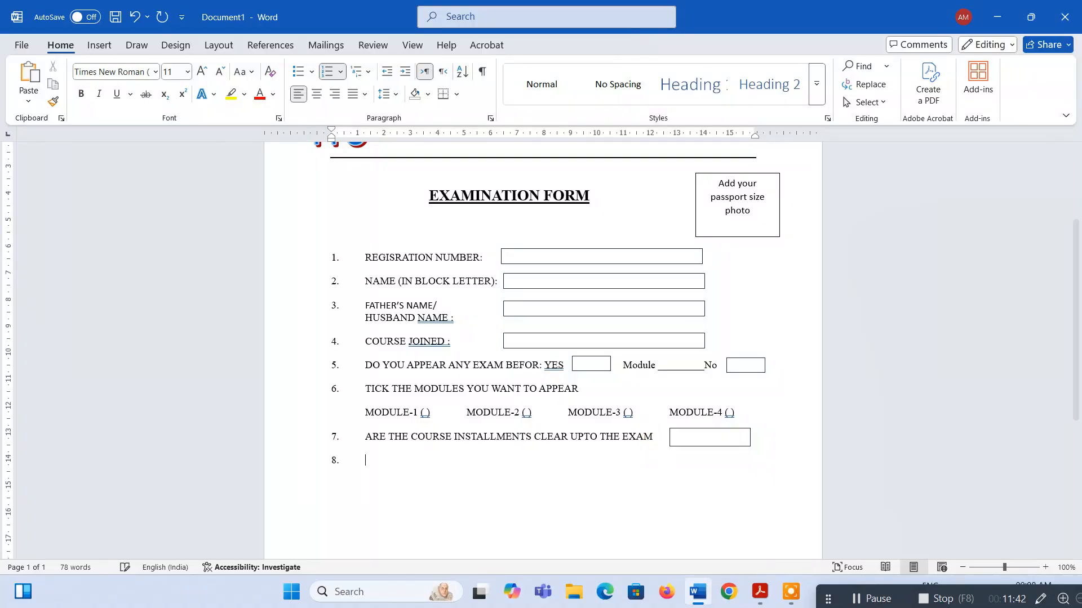
key(alt+Tab)
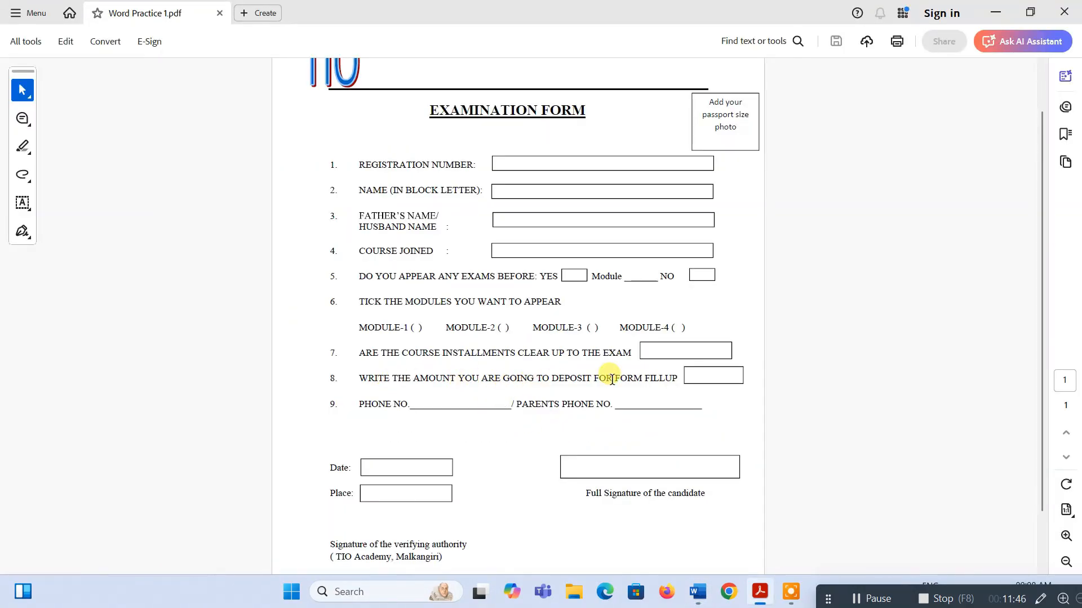
key(alt+Tab)
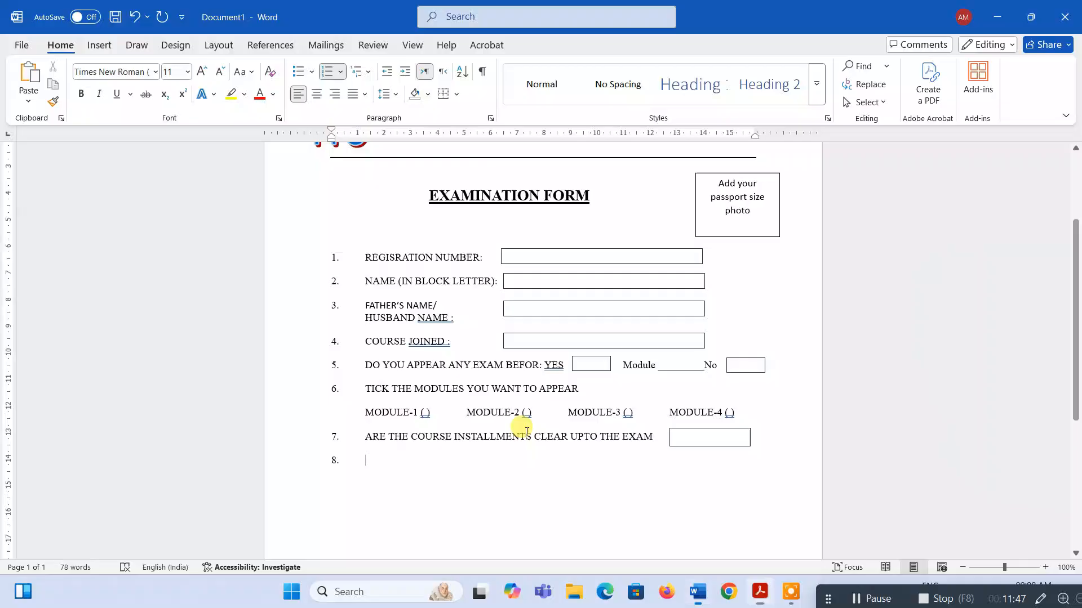
click(439, 452)
text(WRIT)
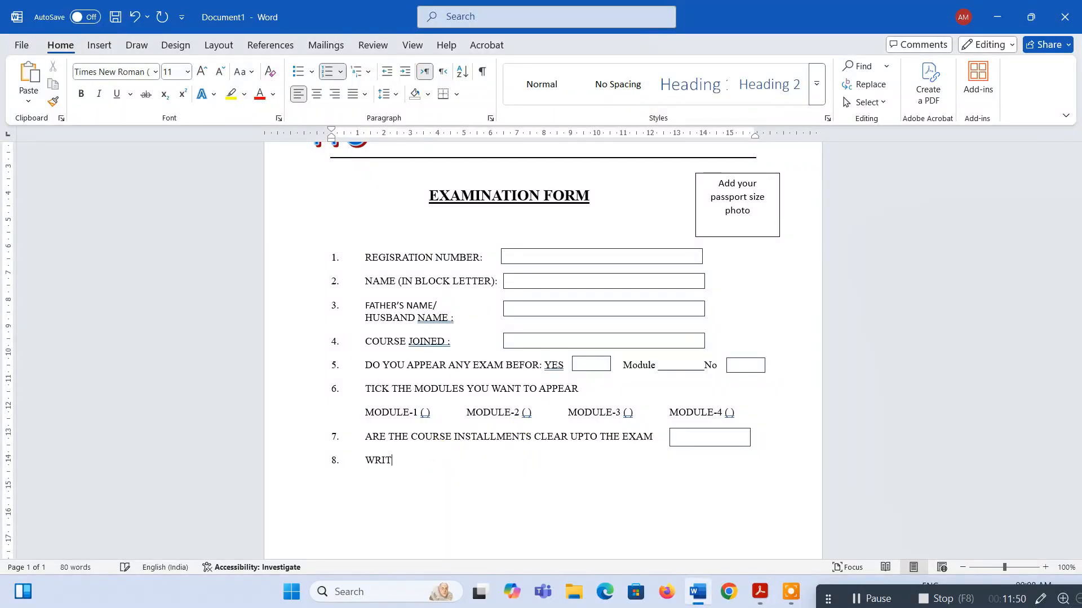
text(E THE)
key(alt+Tab)
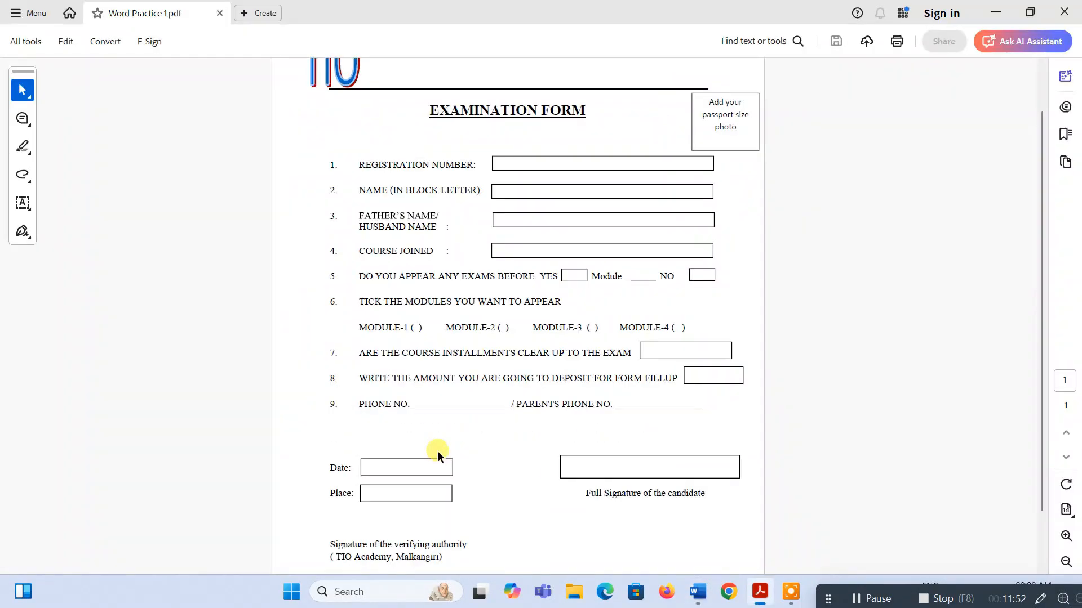
key(alt+Tab)
text(AMO)
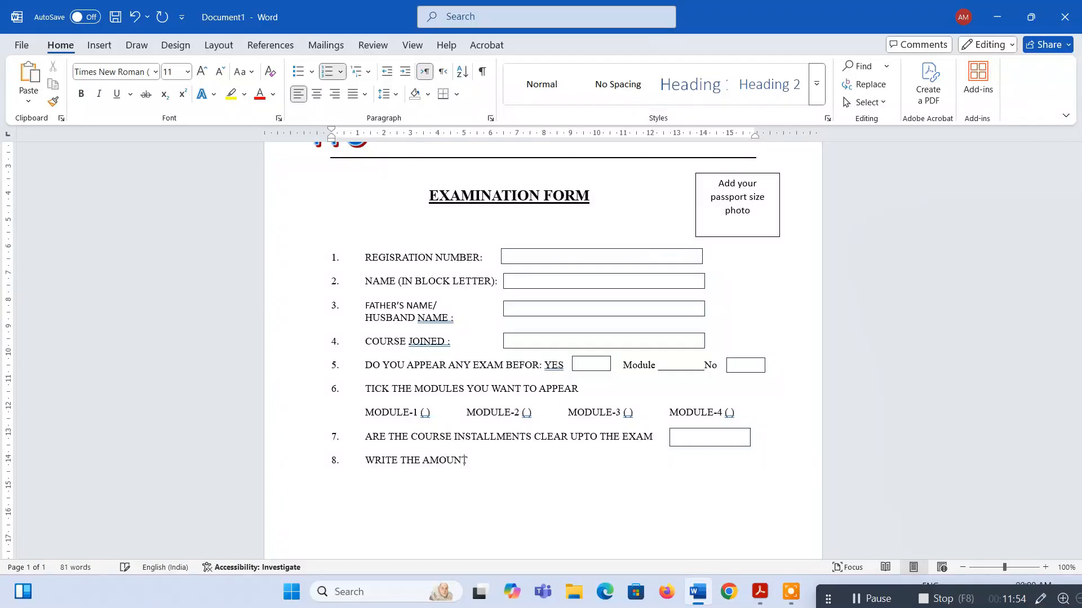
text(UNT)
Continue the eighth item's text with "YOU ARE GOINING TO" after checking the reference PDF.
key(alt+Tab)
key(alt+space)
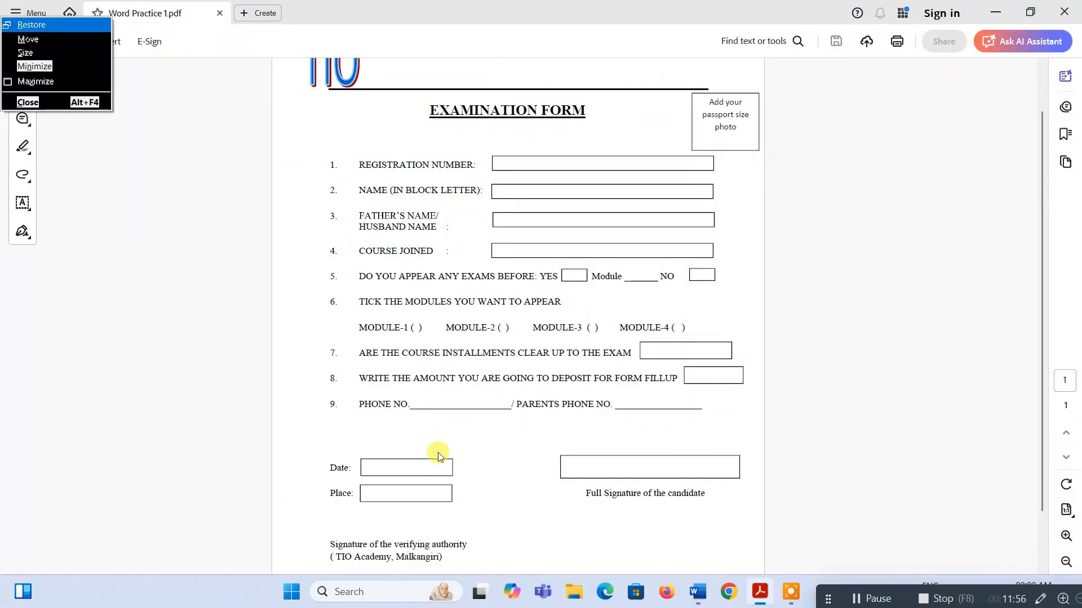
key(Escape)
key(alt+Tab)
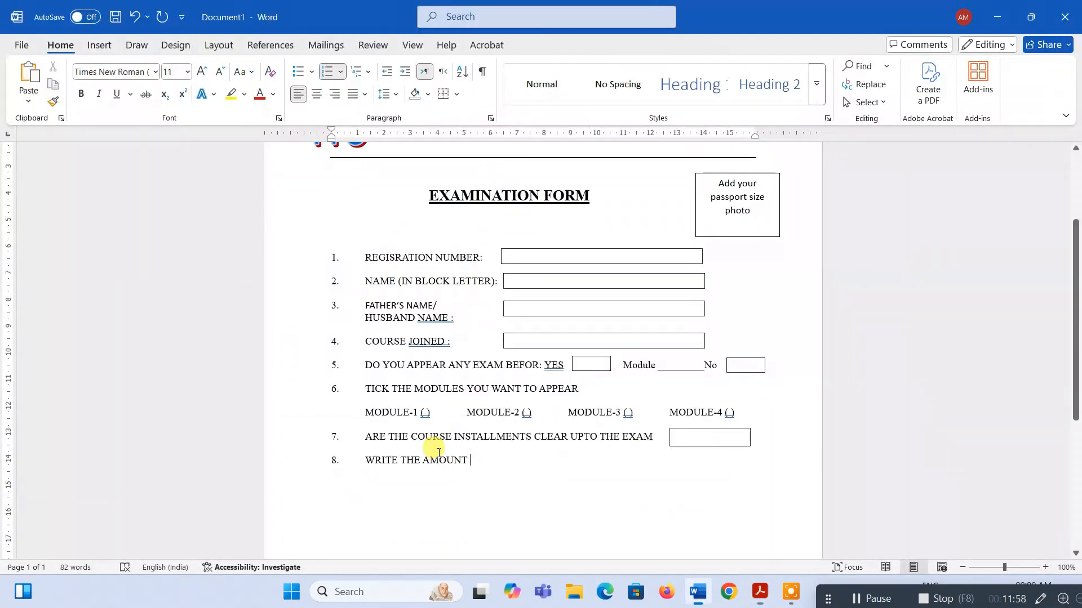
text(YOU ARE)
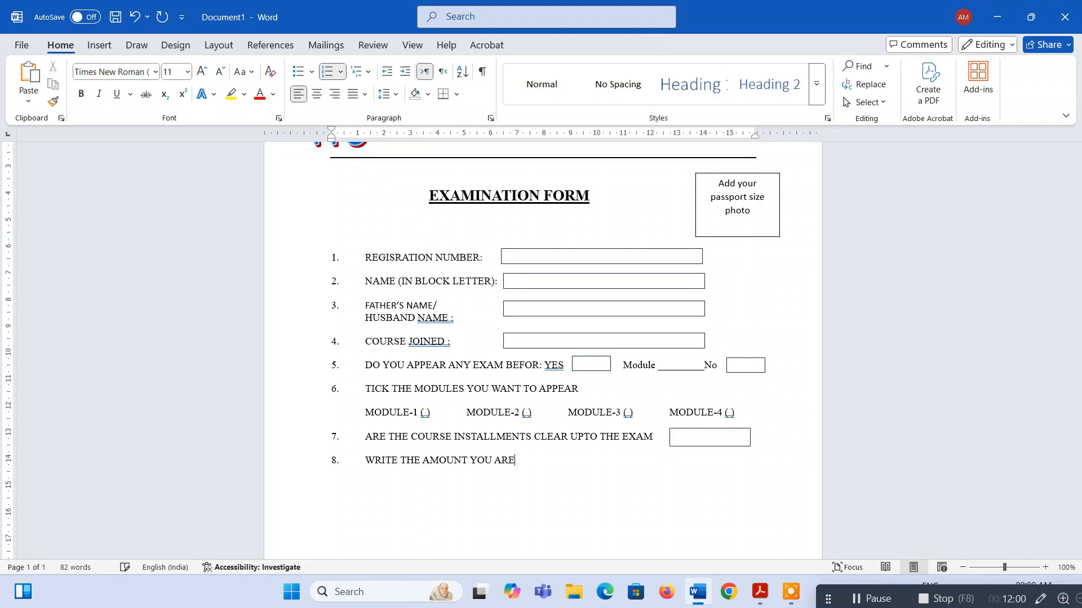
text( GOINING TO)
Finish the eighth item's text with "DEPOSIT FOR FORM FILLUP", with FORM and FILLUP as separate words.
key(alt+Tab)
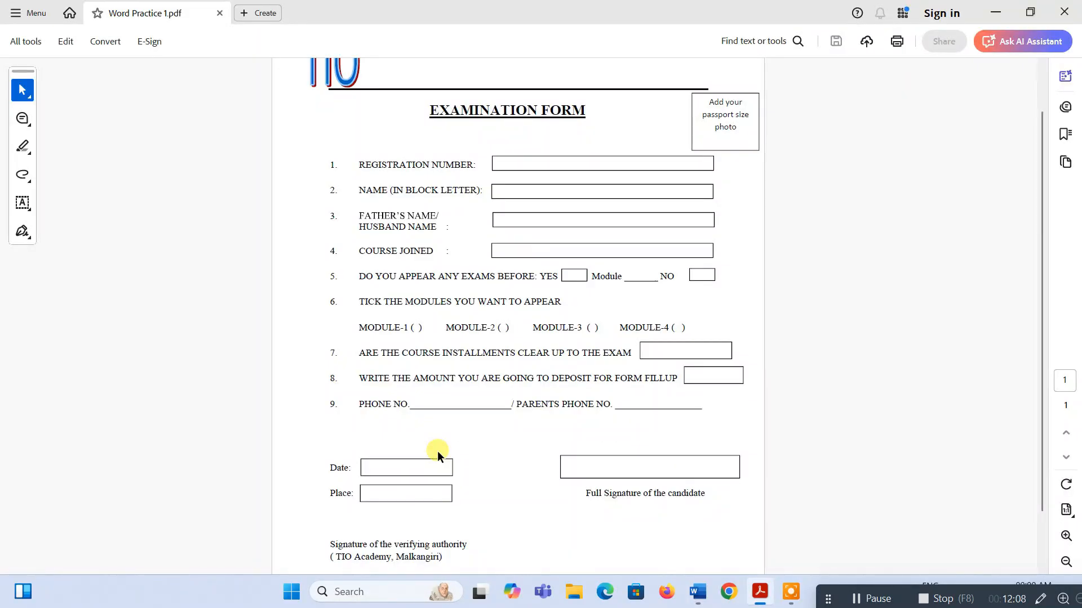
key(alt+Tab)
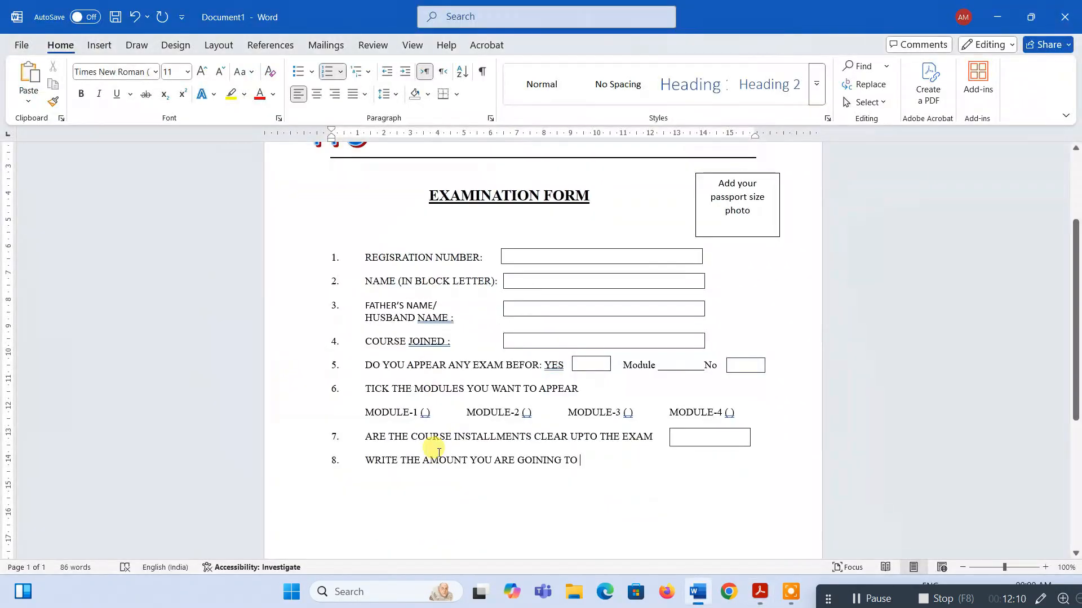
text(DEP)
text(OSIT)
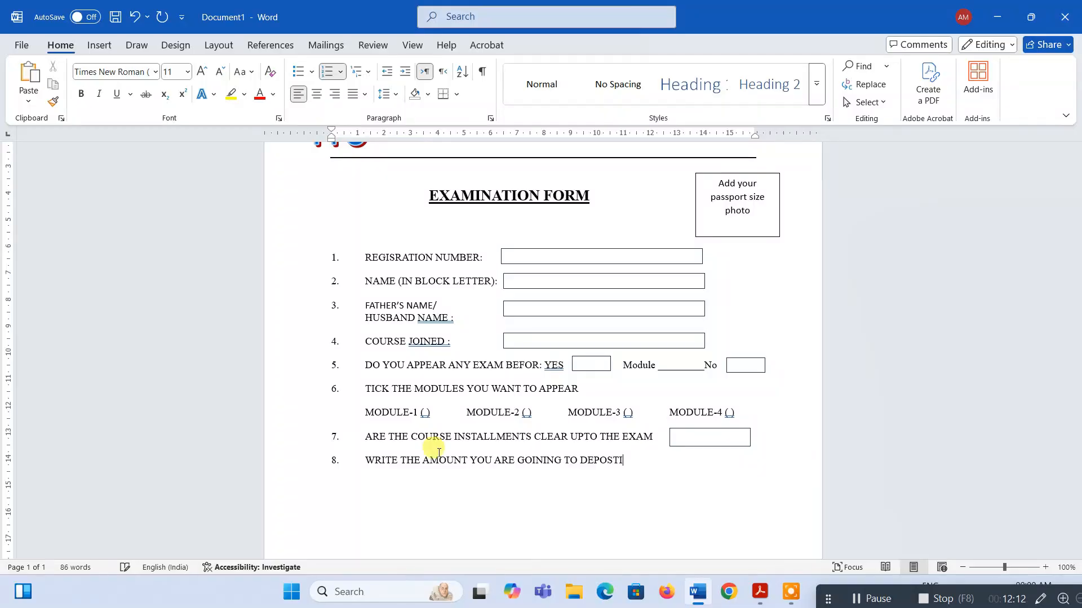
key(alt+Tab)
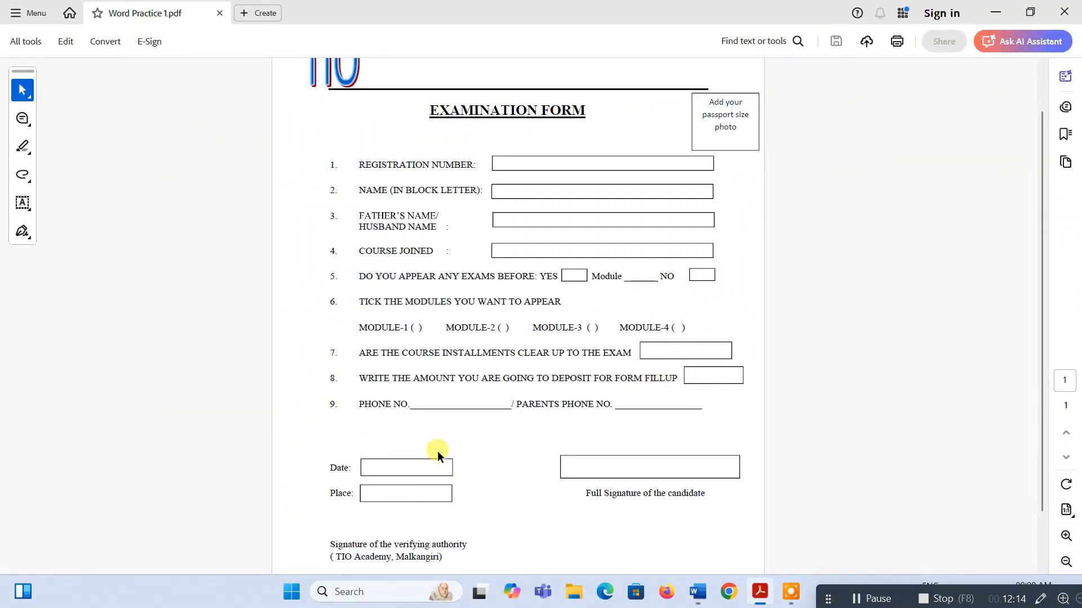
key(alt+Tab)
text(]])
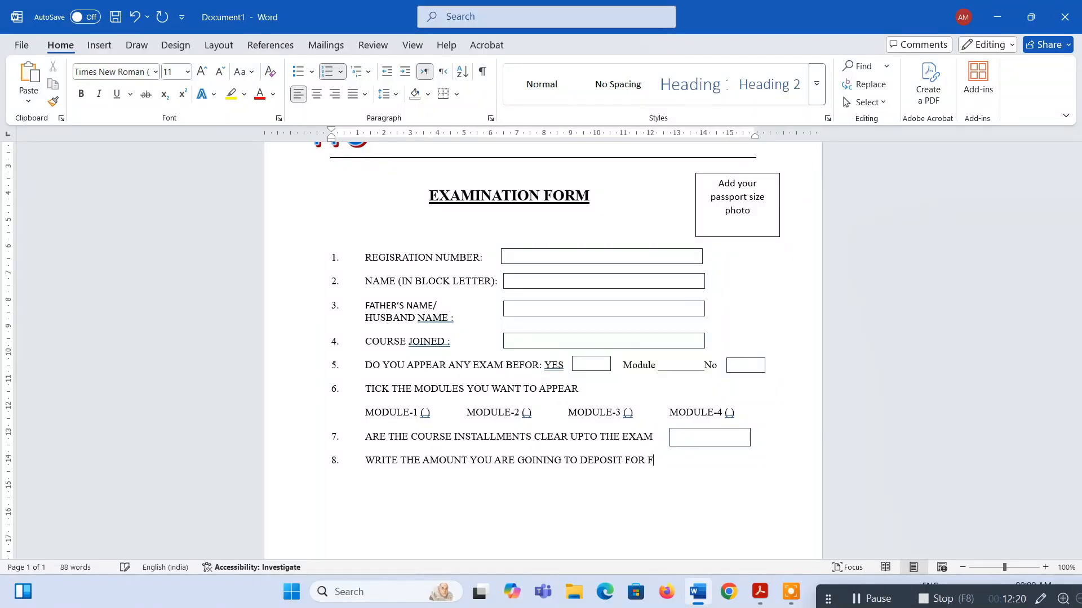
text(ORM)
text(FILLUP)
key(alt+Tab)
key(alt+Tab)
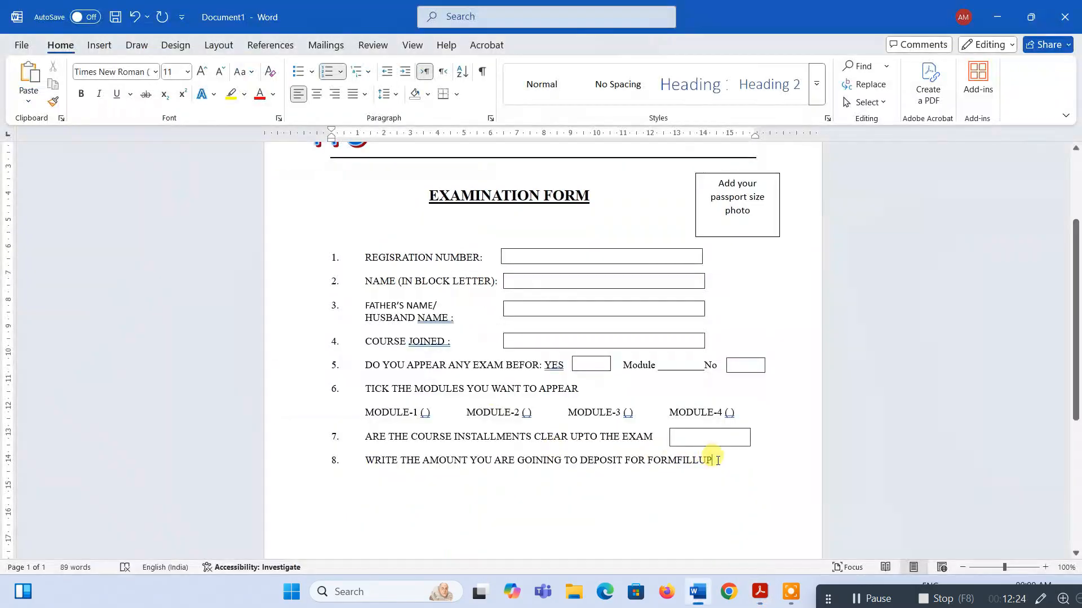
click(678, 461)
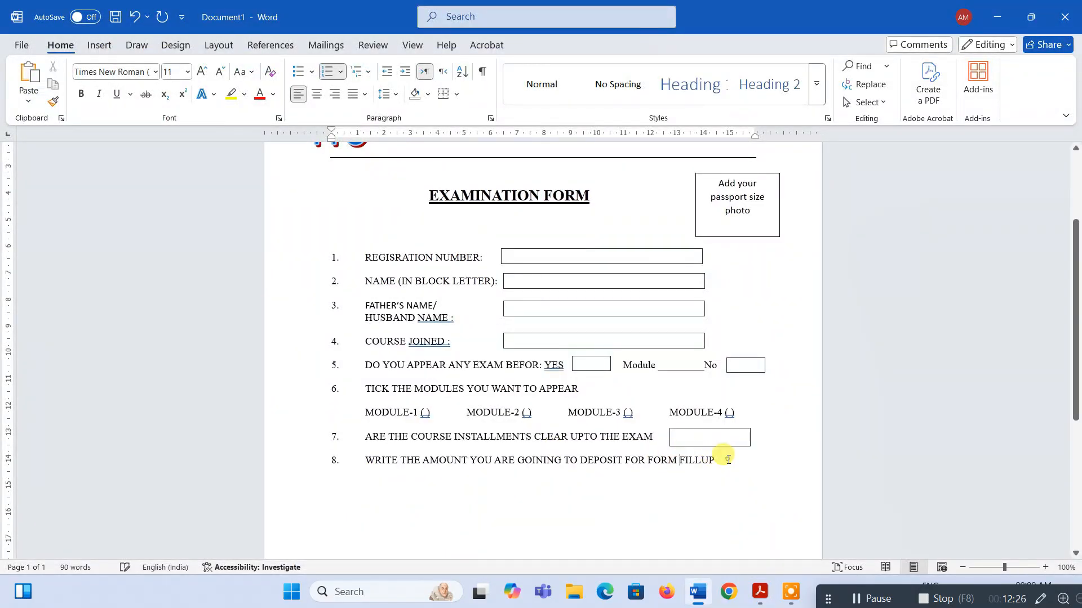
Place a copy of the seventh item's answer box after "FILLUP" in the eighth item, made narrower as in the reference PDF.
key(alt+Tab)
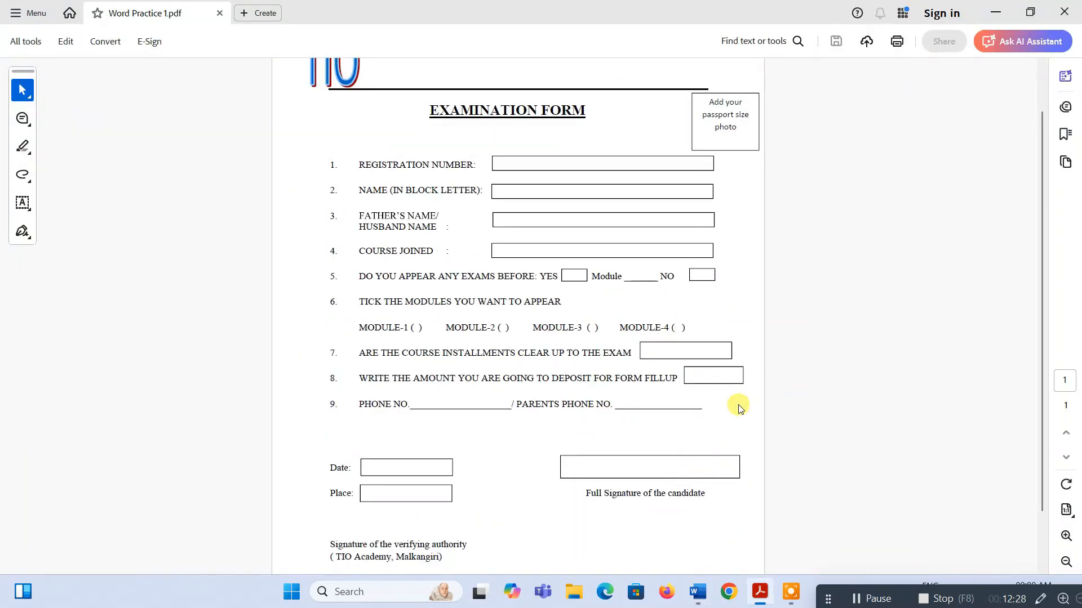
key(alt+Tab)
drag(717, 446, 781, 471)
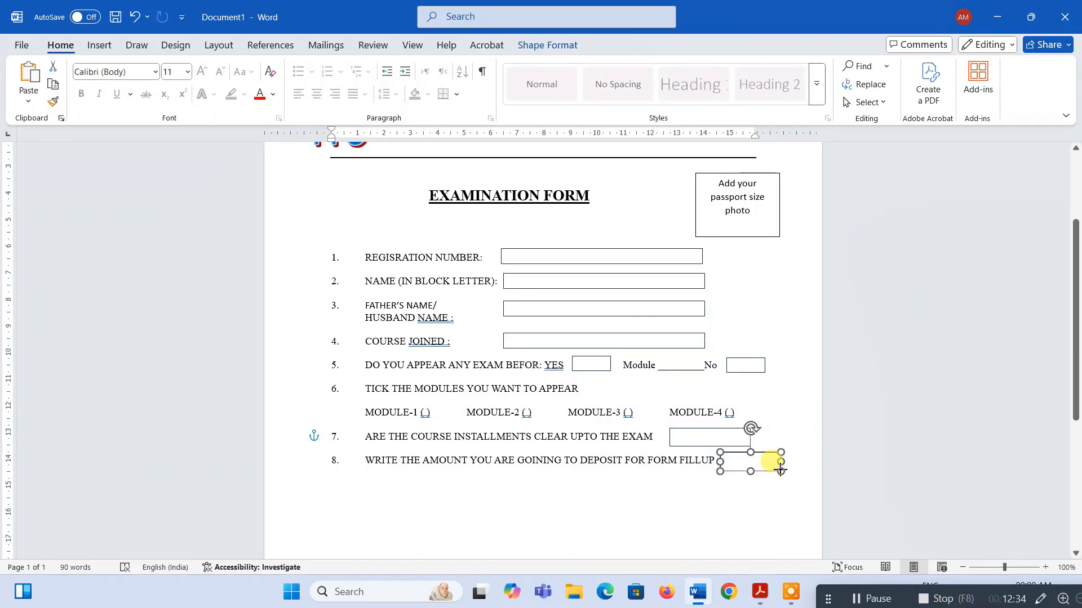
click(765, 484)
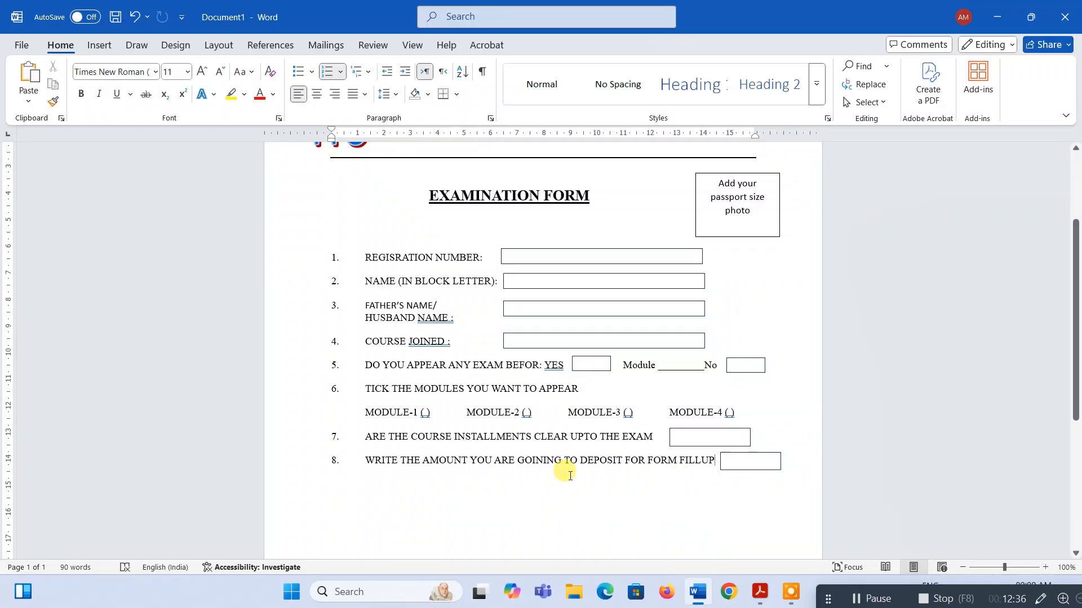
Add a ninth numbered item reading "PHONE NO." followed by a long underscore blank, following the reference PDF.
key(alt+Tab)
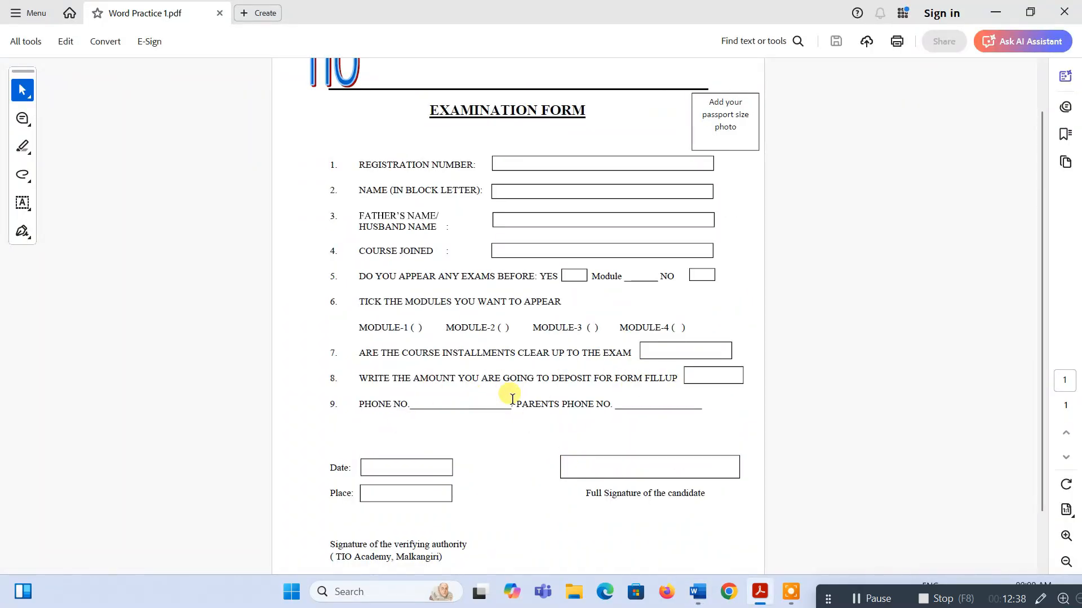
scroll(511, 399, down, 2)
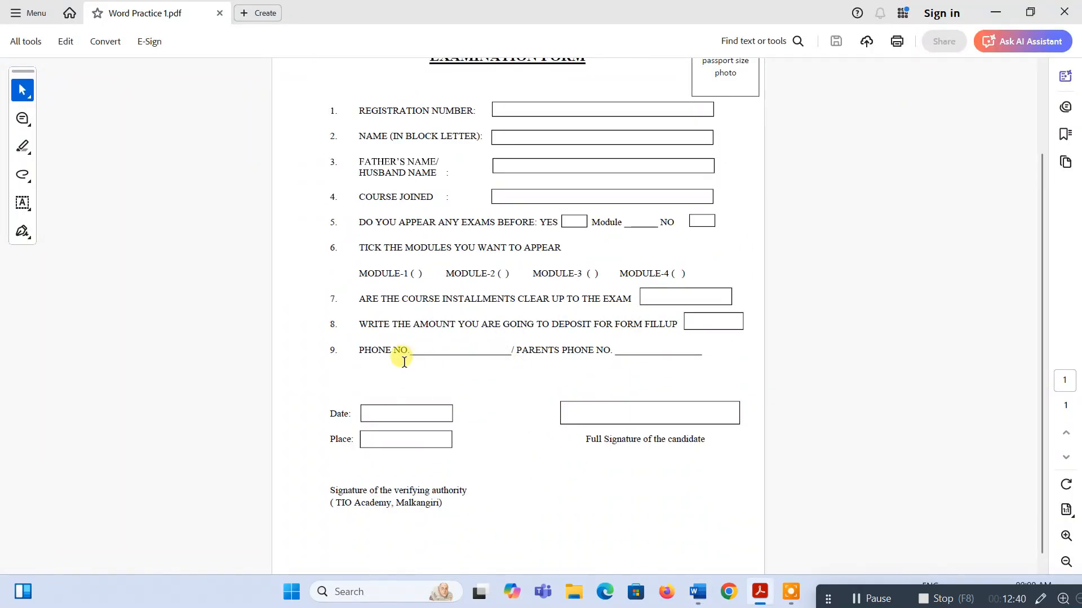
key(alt+Tab)
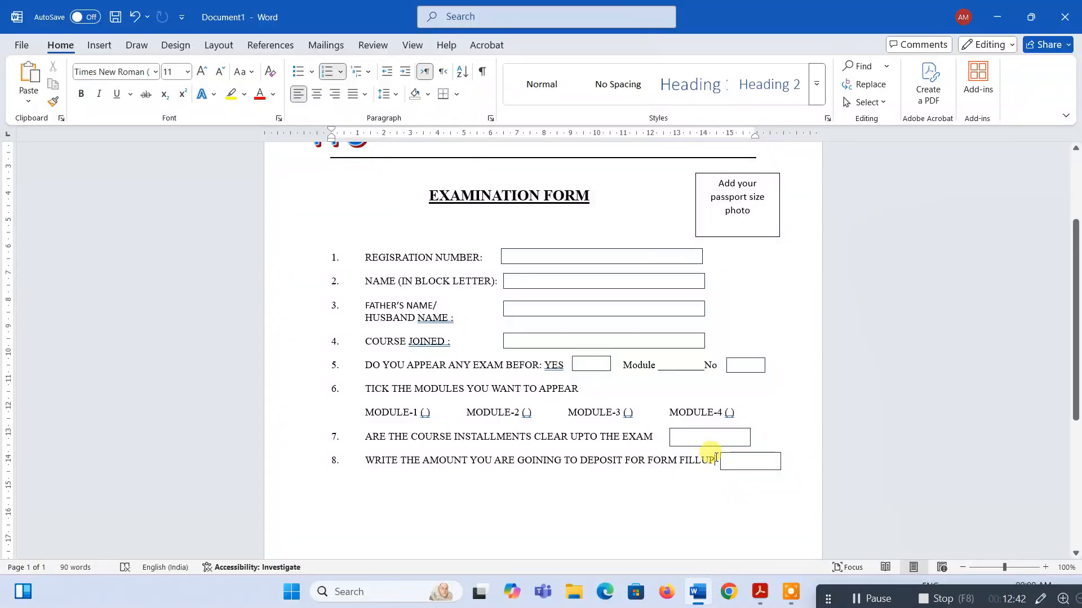
key(Return)
key(alt+Tab)
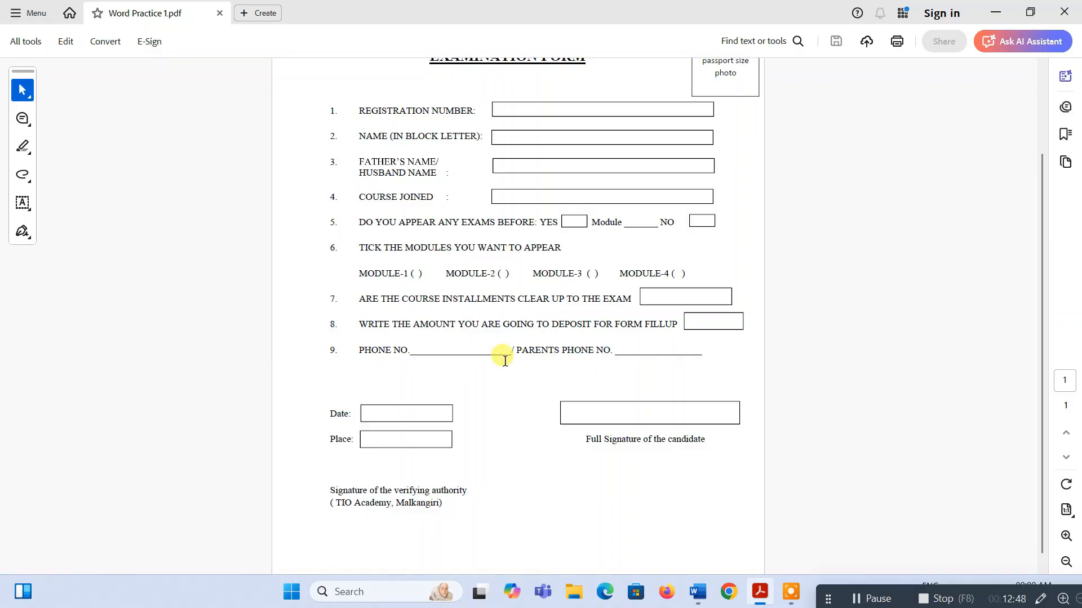
key(alt+Tab)
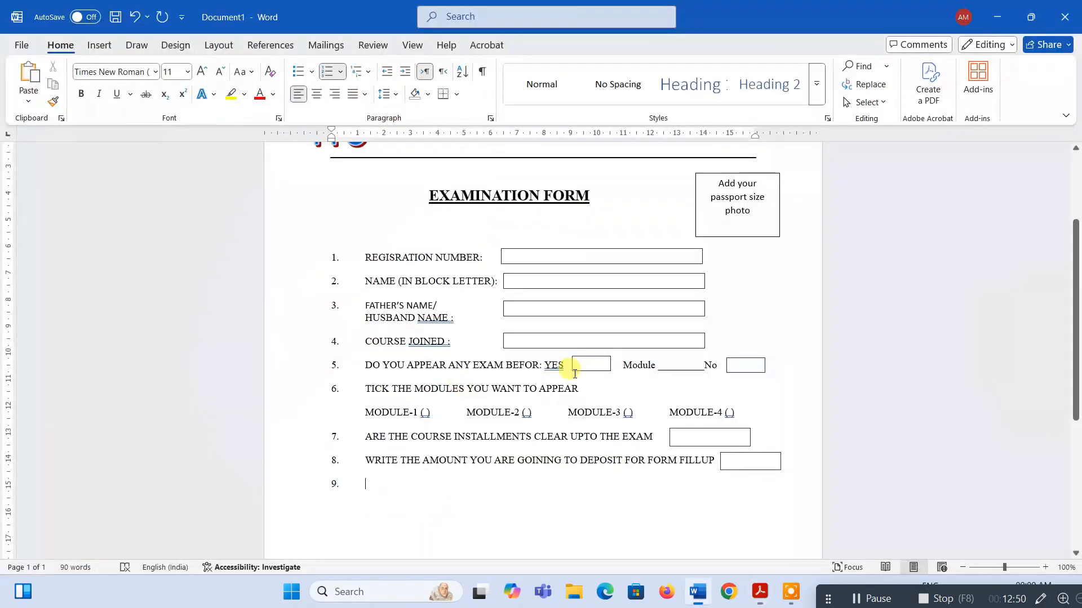
text(HONE)
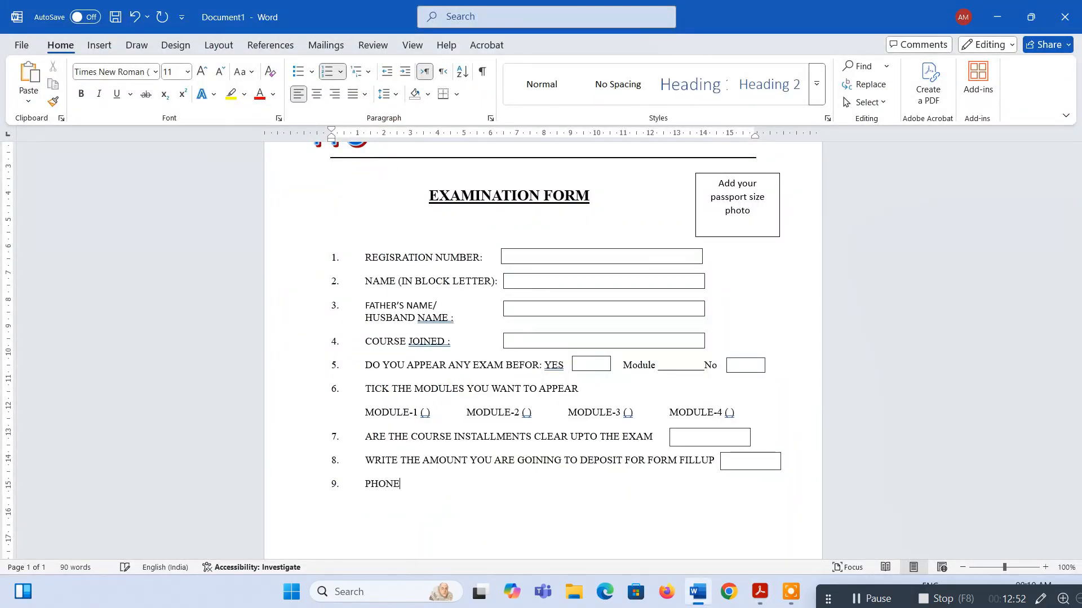
text( NO)
key(alt+Tab)
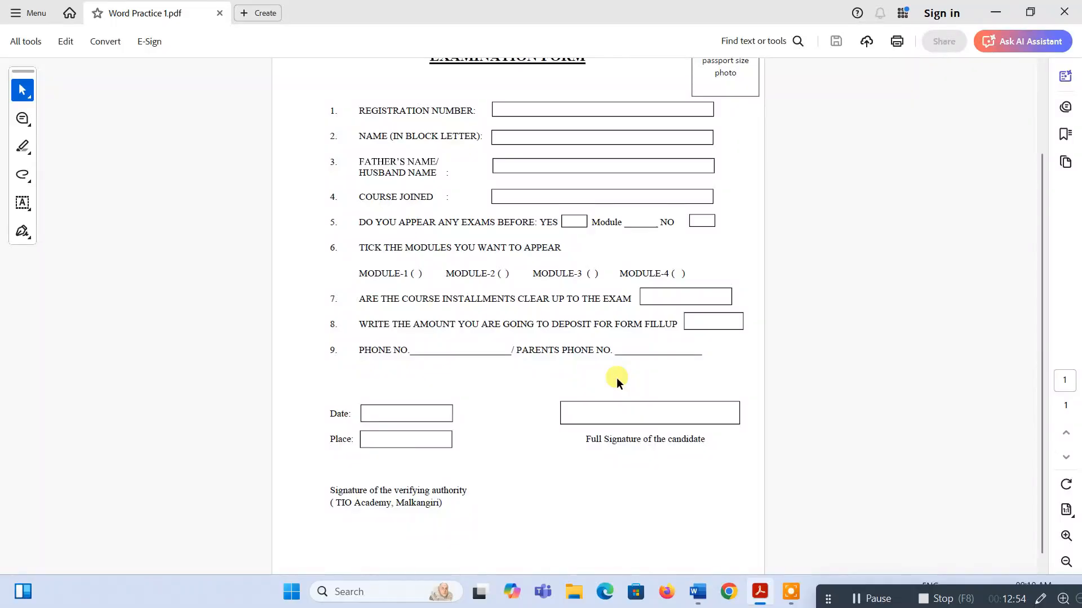
key(alt+Tab)
text(.___________)
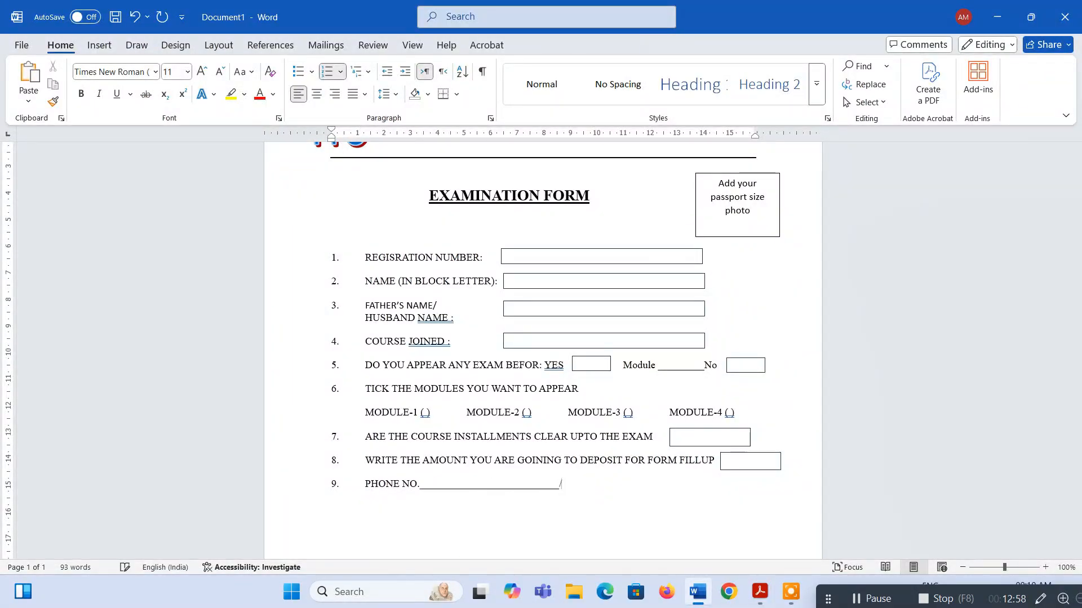
Continue the ninth item with "/PARENTS PHONE NO." and a second underscore blank, as in the reference PDF.
key(alt+Tab)
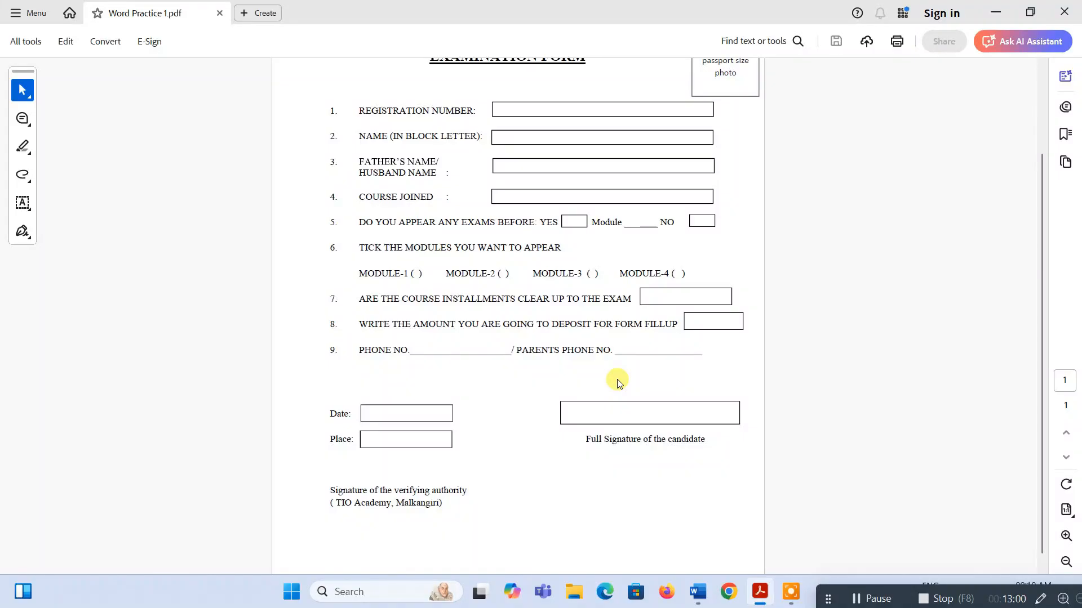
key(alt+Tab)
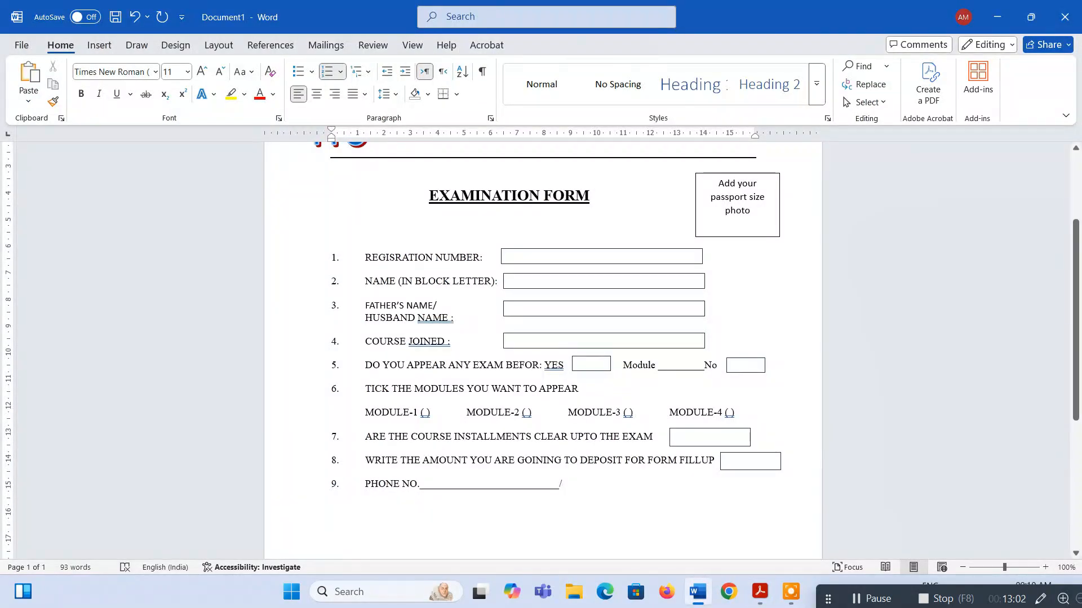
text(/PARENTS PHONE NO.)
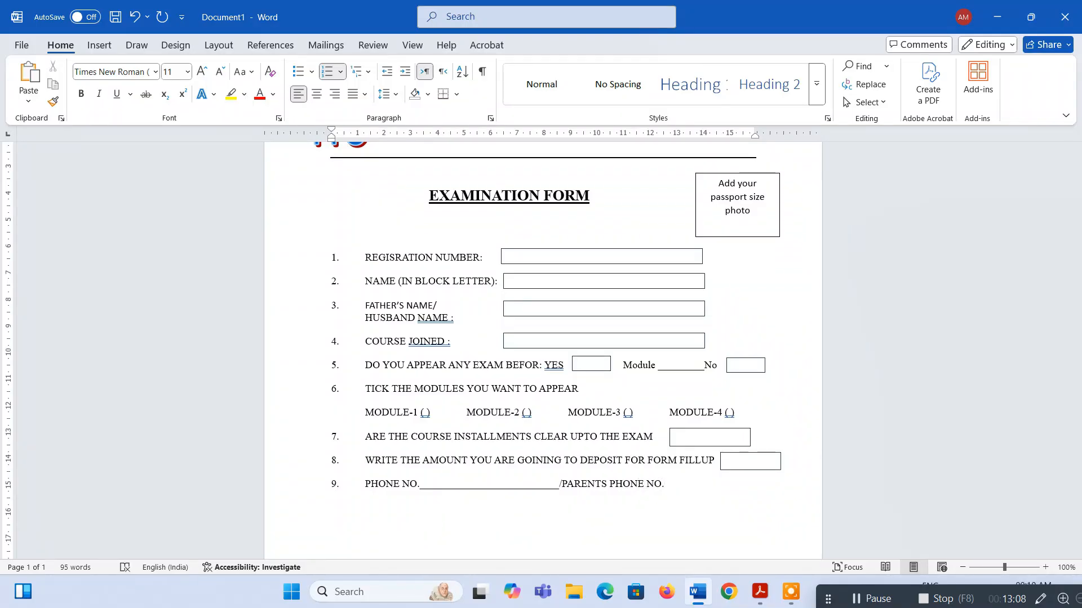
text(________________________)
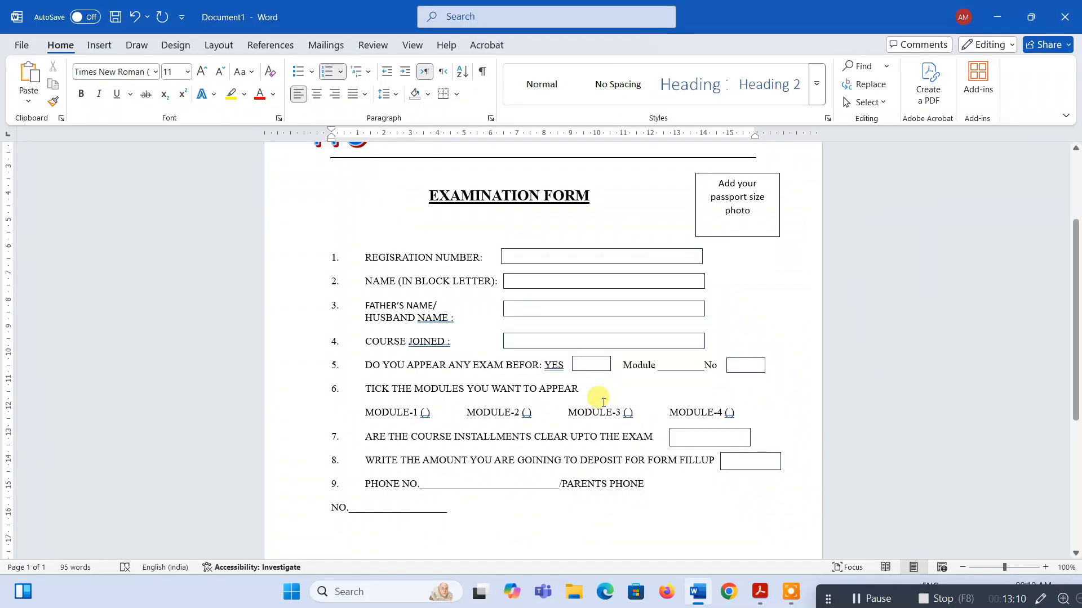
Shorten the first blank in the ninth item by two underscores to fit the item on one line, and compare with the reference PDF.
click(552, 488)
key(BackSpace)
key(BackSpace)
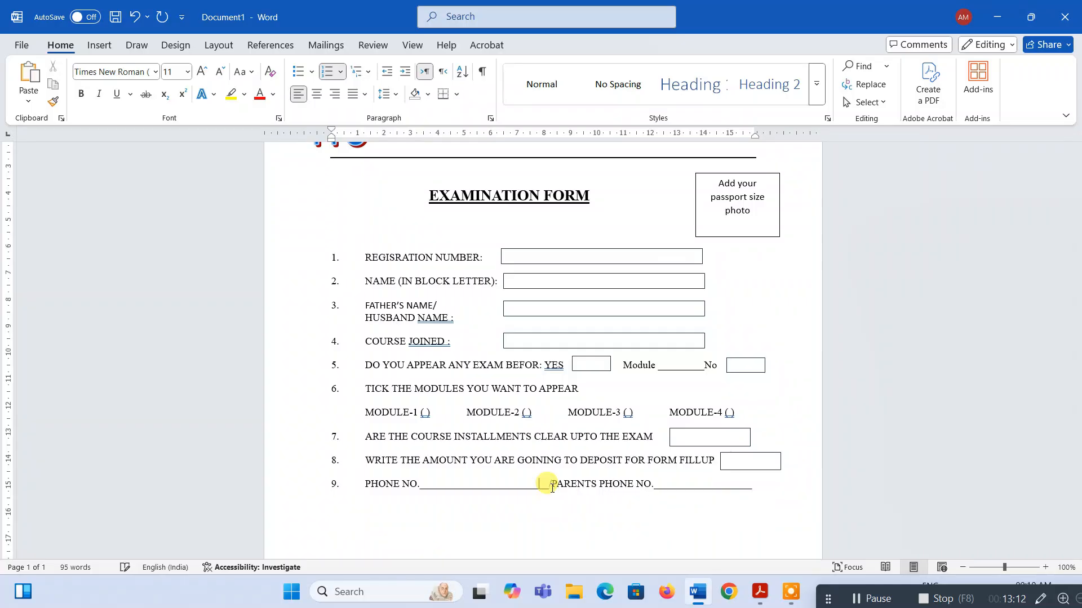
key(alt+Tab)
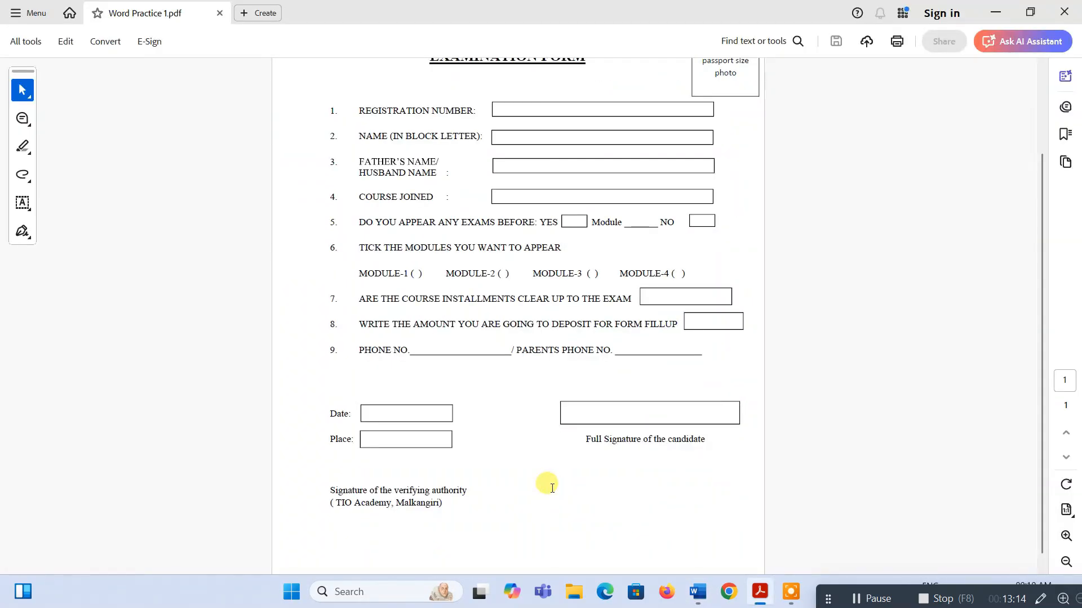
key(alt+Tab)
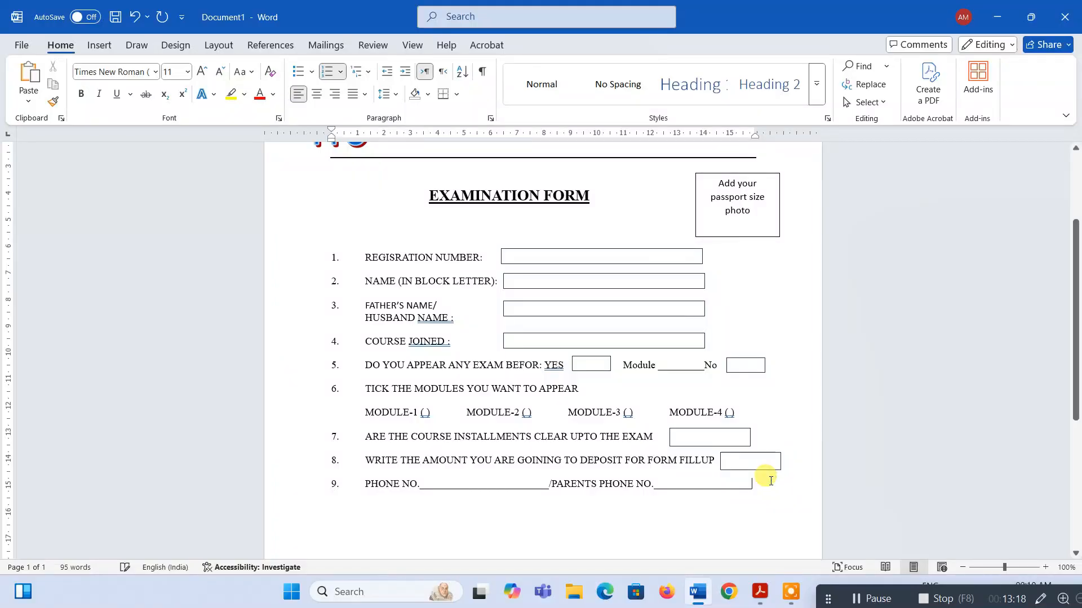
End the numbered list after the ninth item and add an unnumbered "DATE:" label below it, leaving a gap as in the reference PDF.
key(Return)
key(alt+Tab)
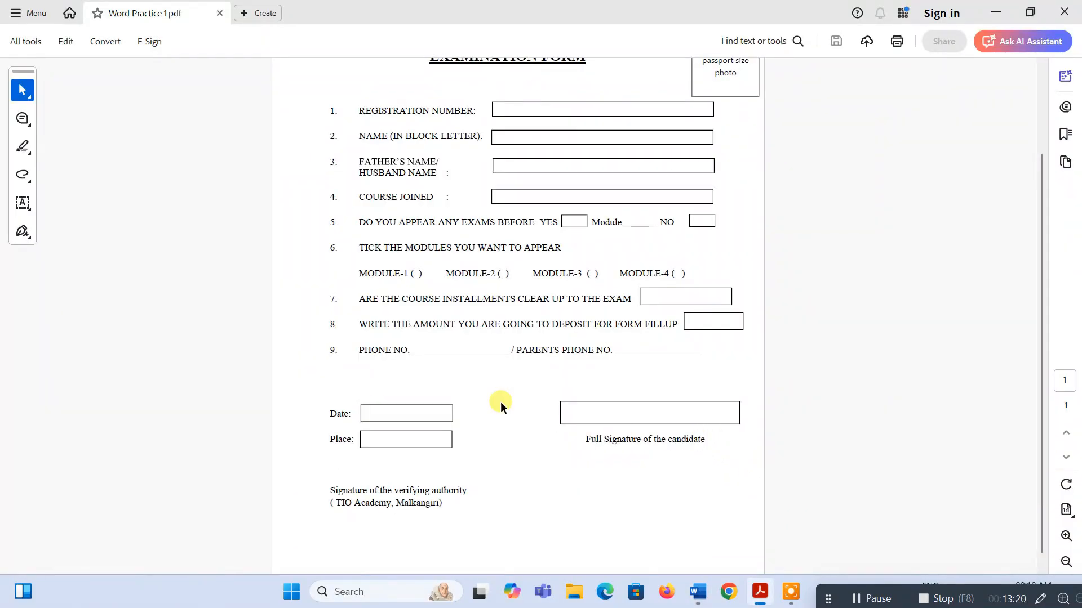
scroll(351, 454, down, 1)
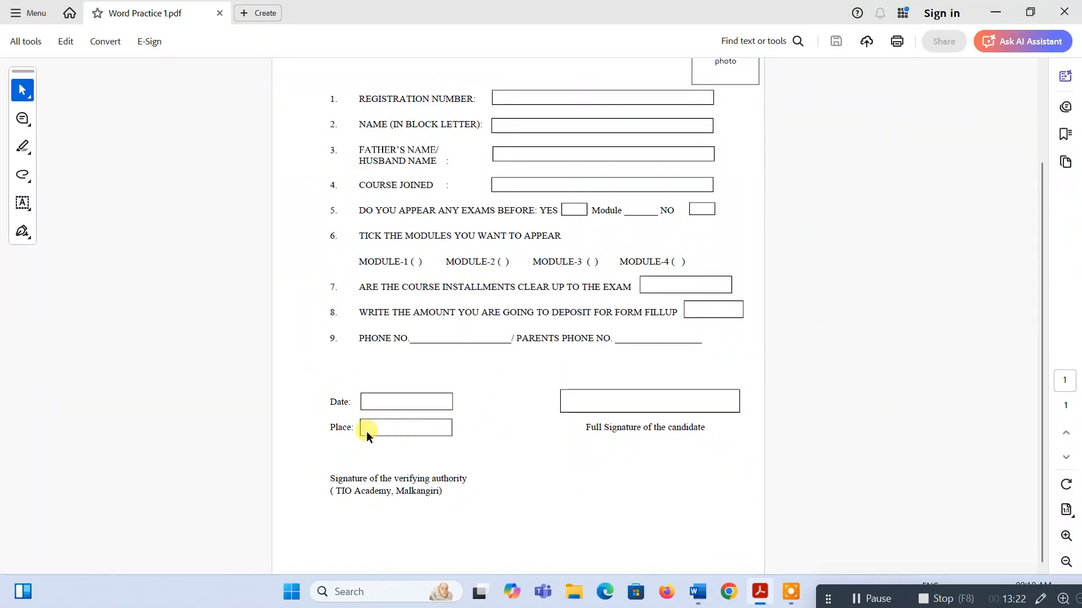
key(alt+Tab)
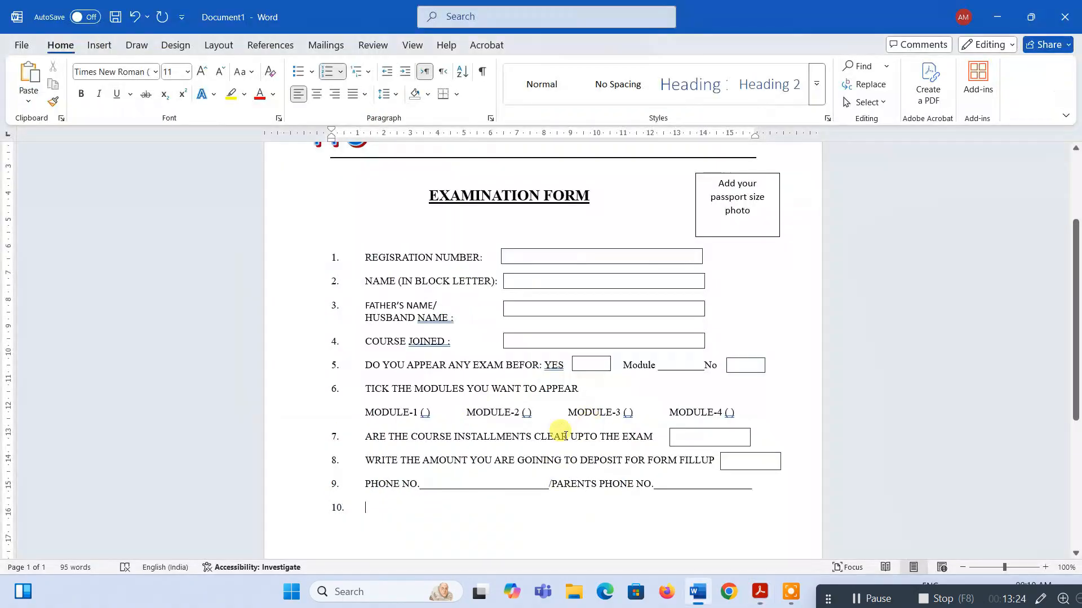
key(alt+Tab)
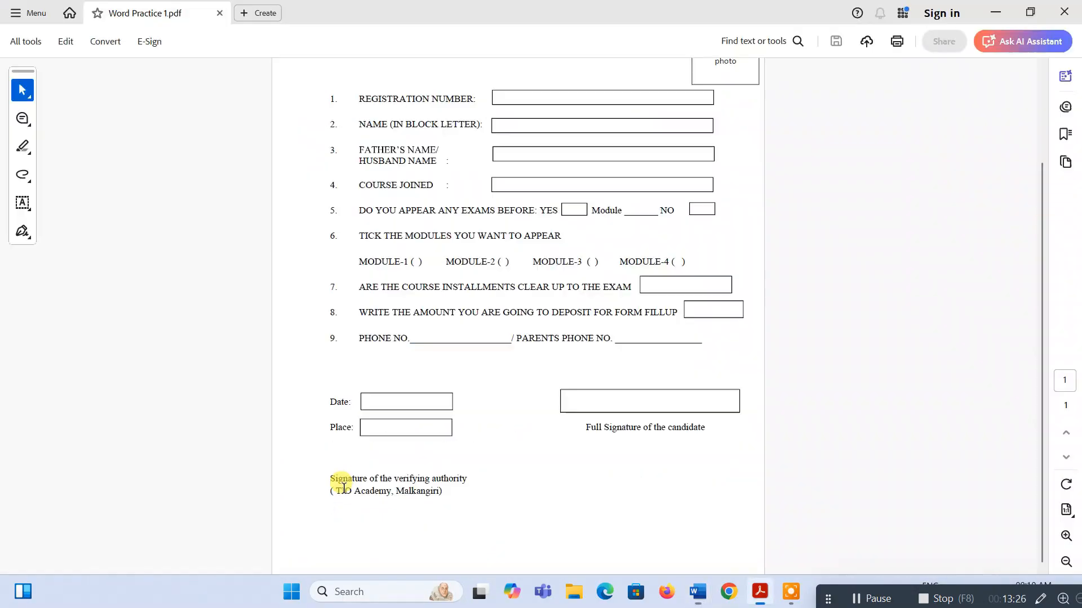
key(alt+Tab)
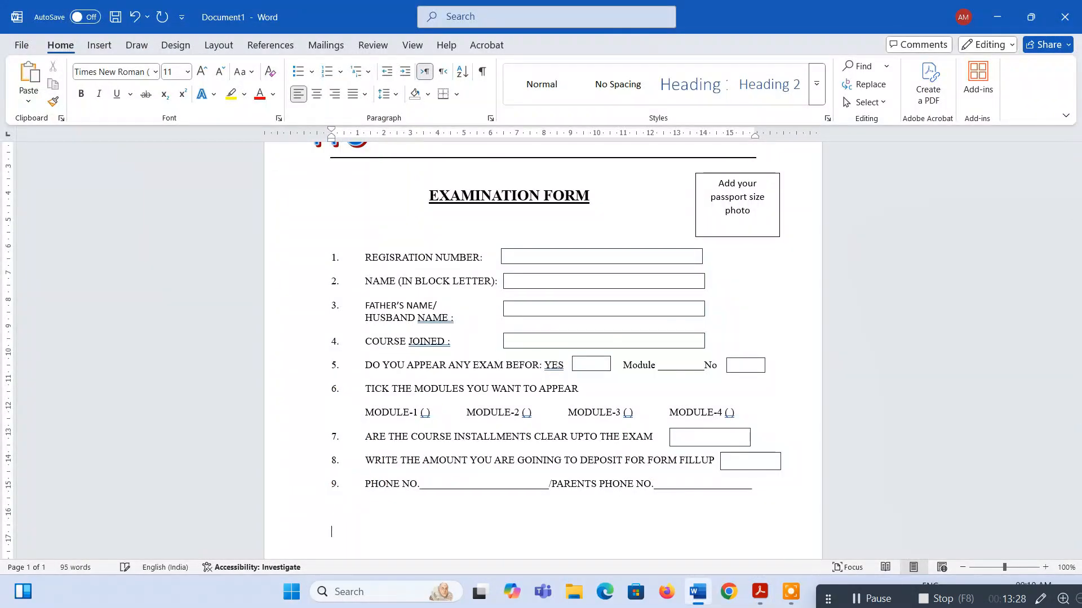
scroll(391, 473, down, 3)
text(DATE)
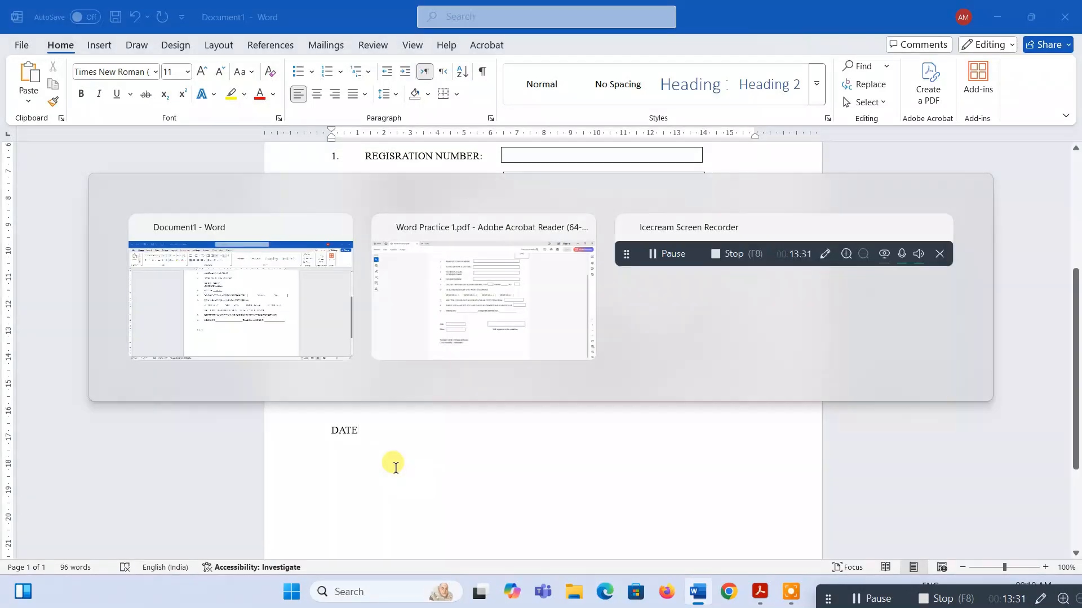
key(alt+Tab)
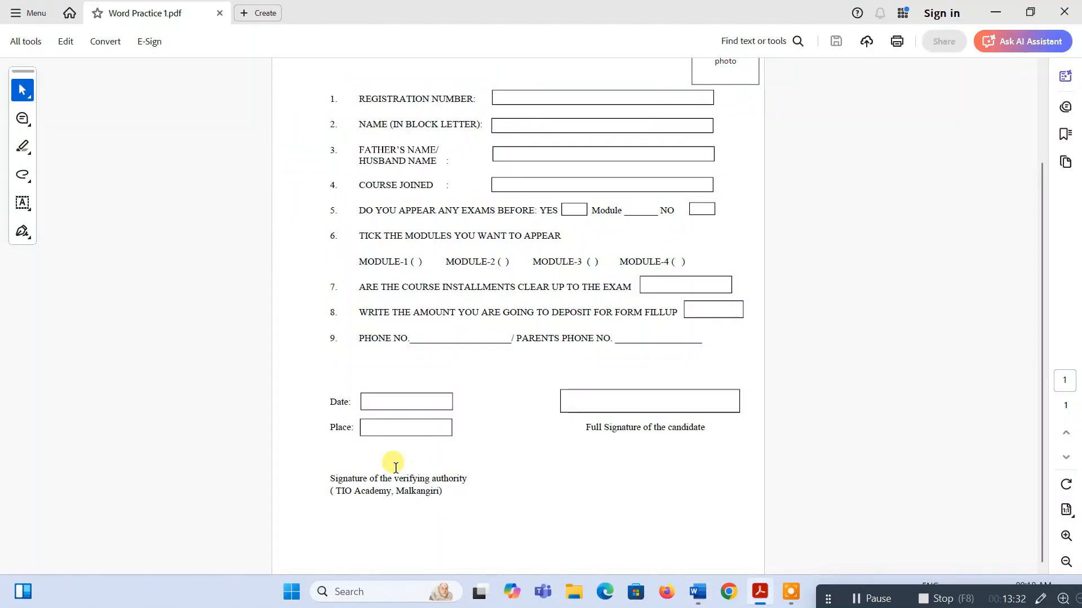
key(alt+Tab)
text(:)
Add a "PLACE" label on the line below "DATE:" after checking the reference PDF.
key(alt+Tab)
key(alt+Tab)
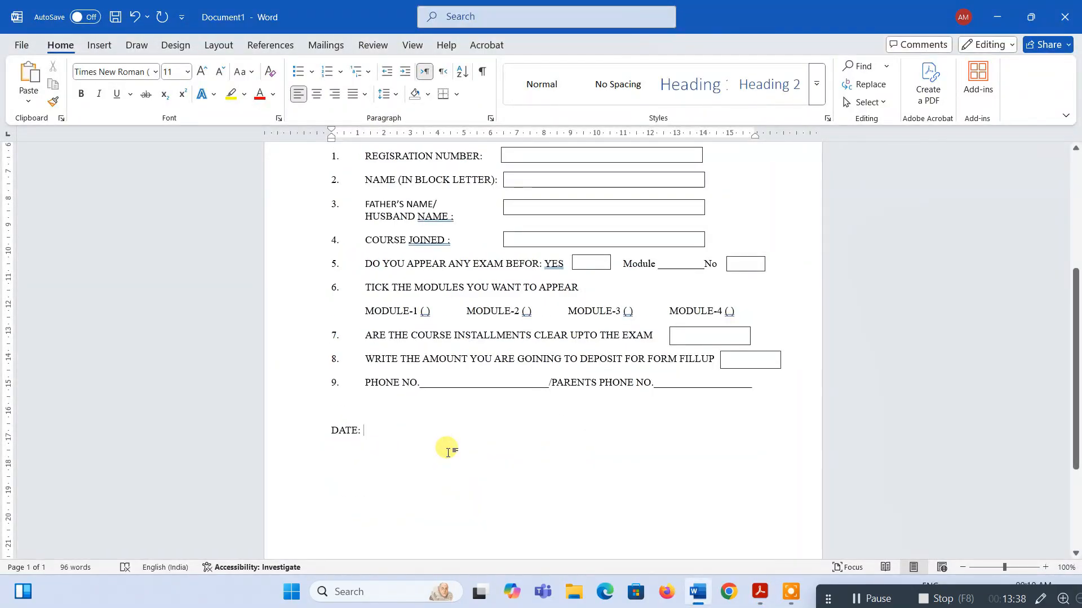
key(Return)
text(PLACE)
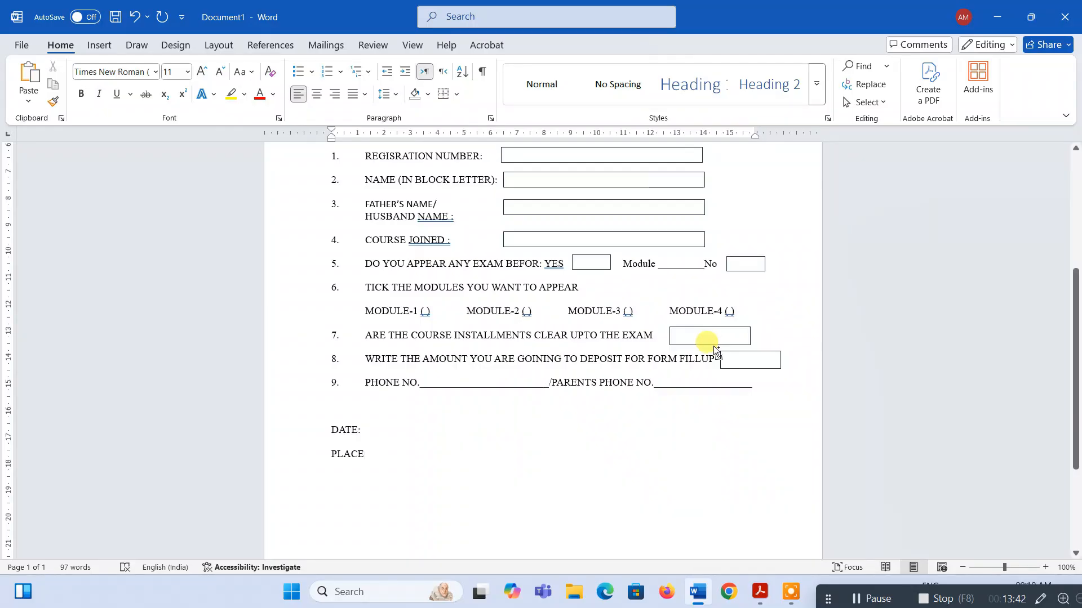
Place copies of the seventh item's answer box beside the DATE and PLACE labels and line them up under each other.
drag(714, 350, 419, 459)
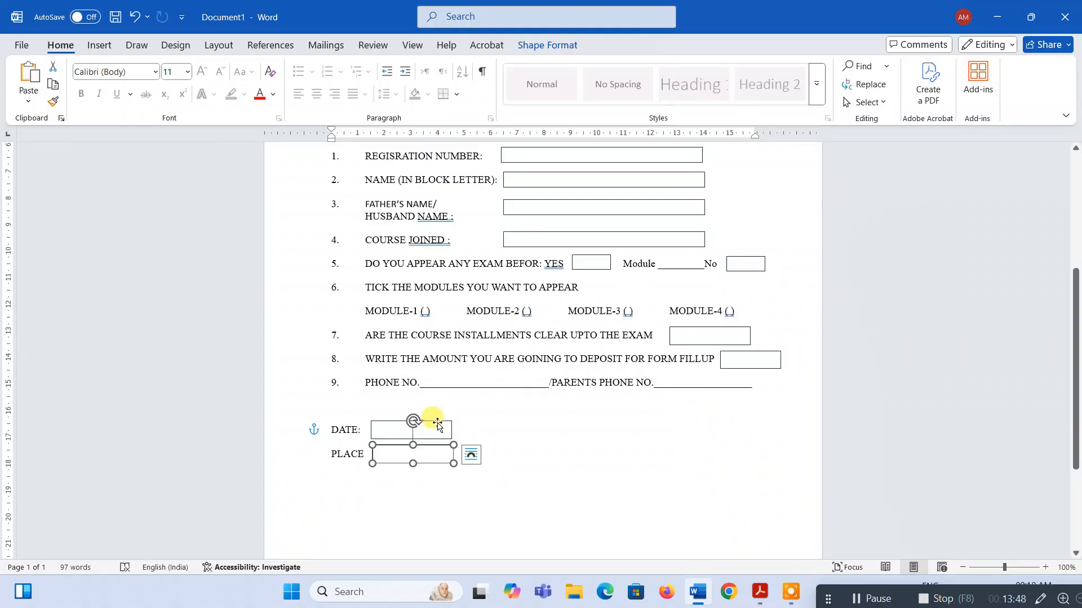
drag(437, 424, 440, 423)
click(478, 444)
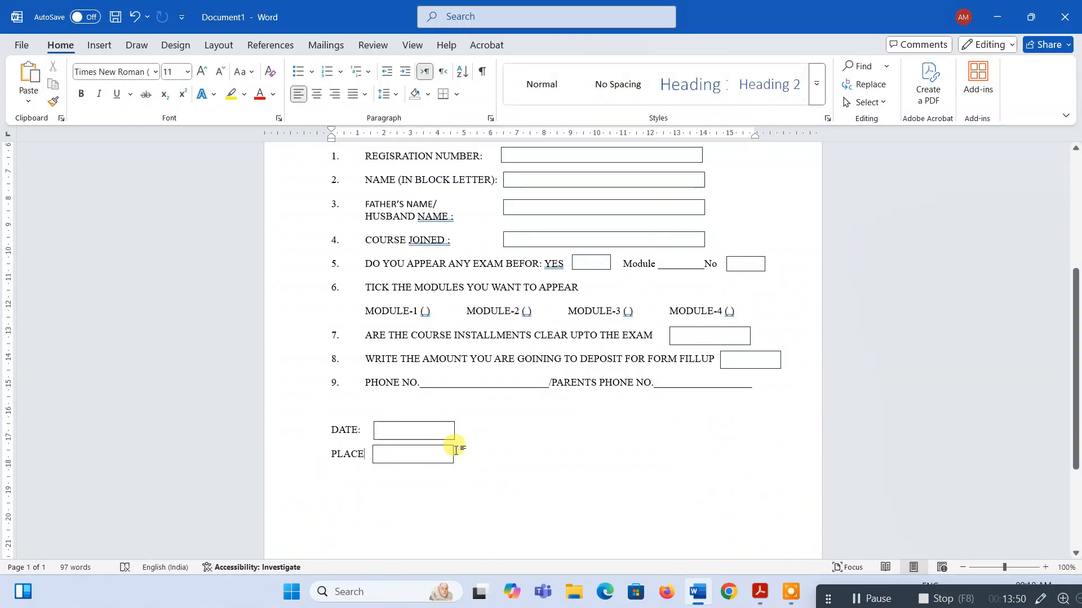
click(416, 451)
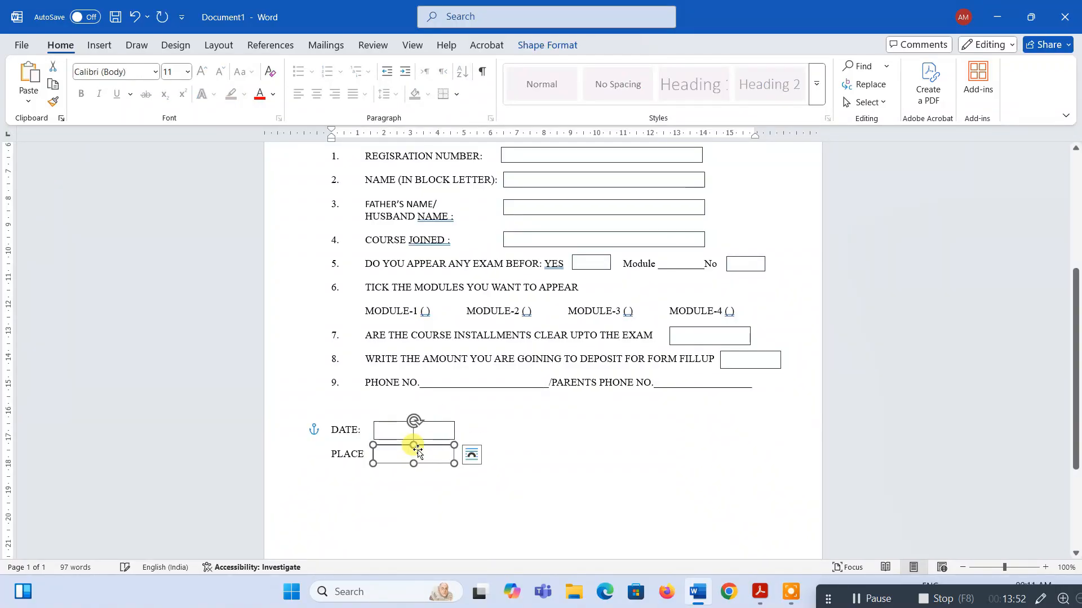
Check the label capitalisation in the reference PDF and change the word DATE to Capitalize Each Word.
key(alt+Tab)
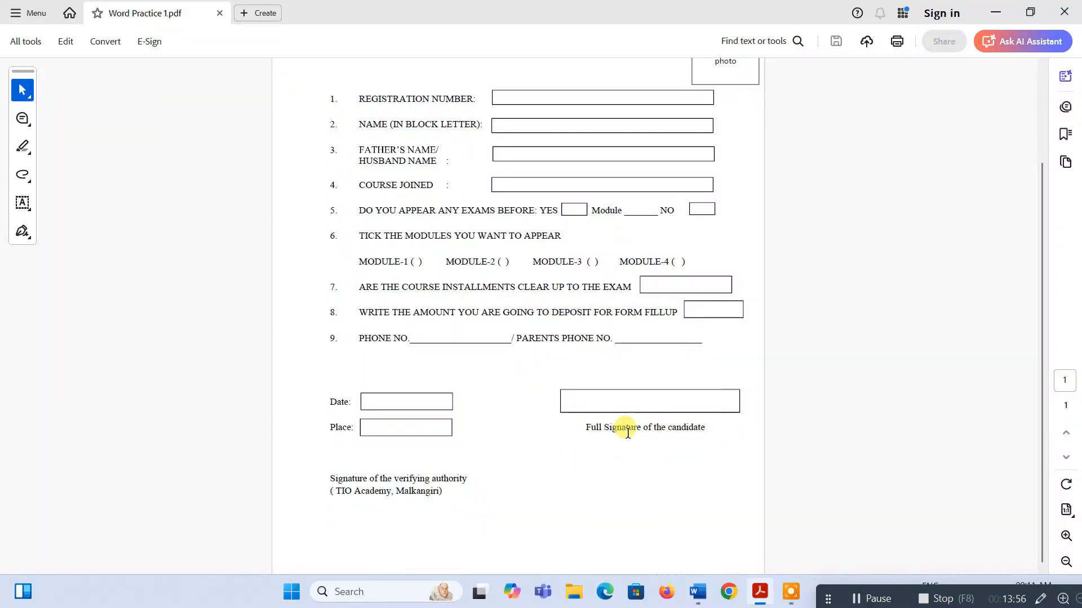
key(alt+Tab)
double_click(350, 431)
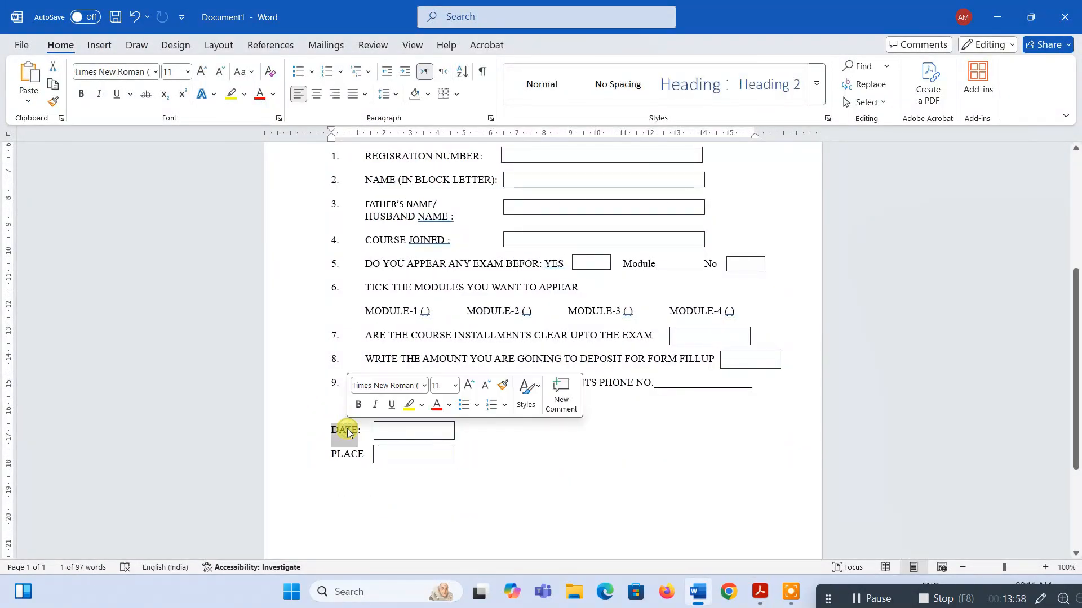
key(XF86AudioRaiseVolume)
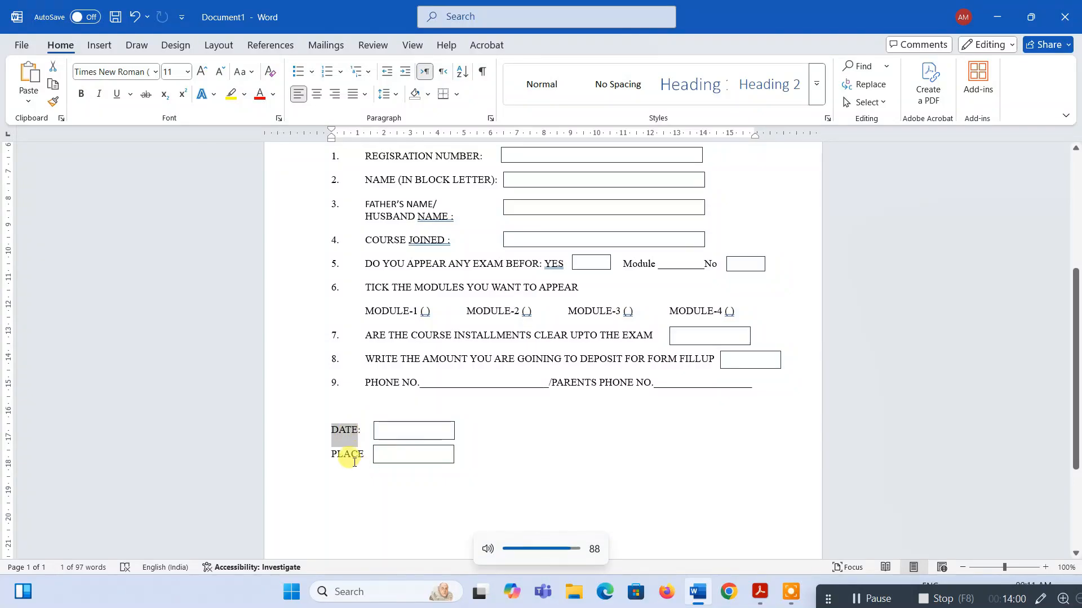
key(shift+F3)
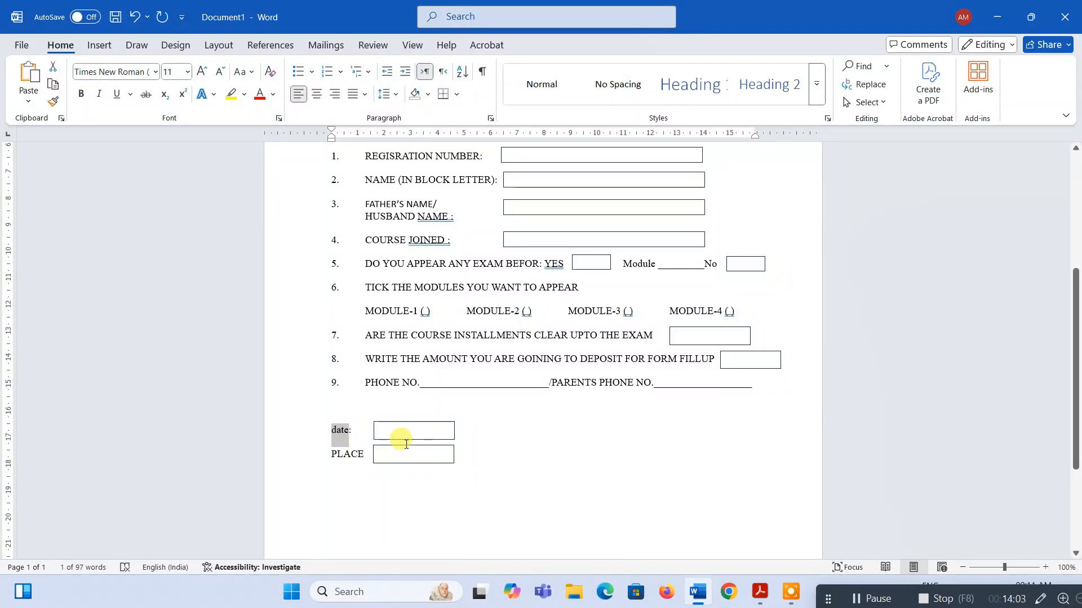
click(241, 72)
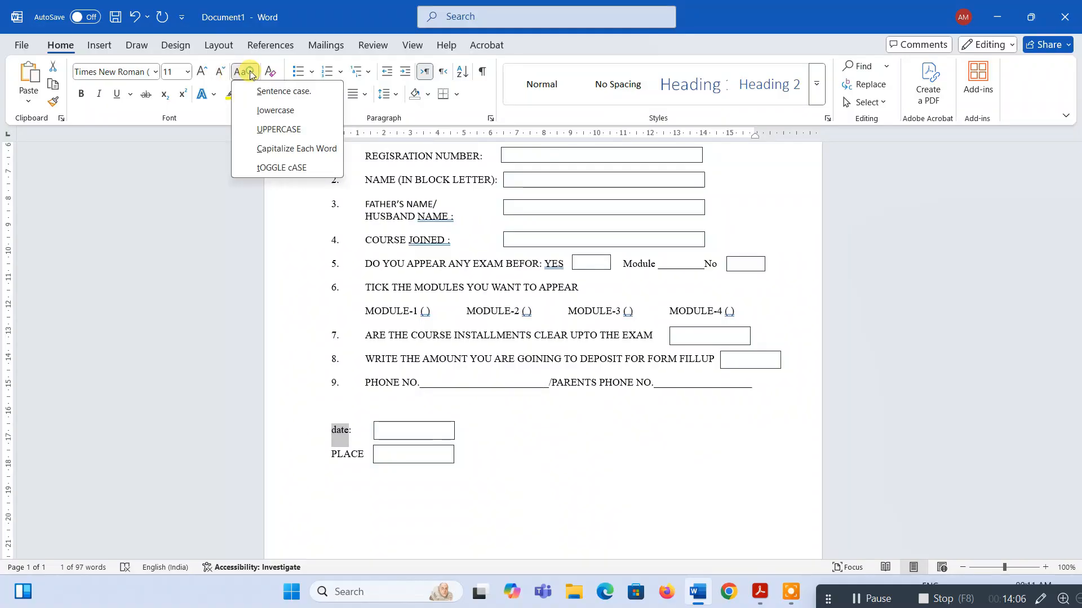
click(282, 151)
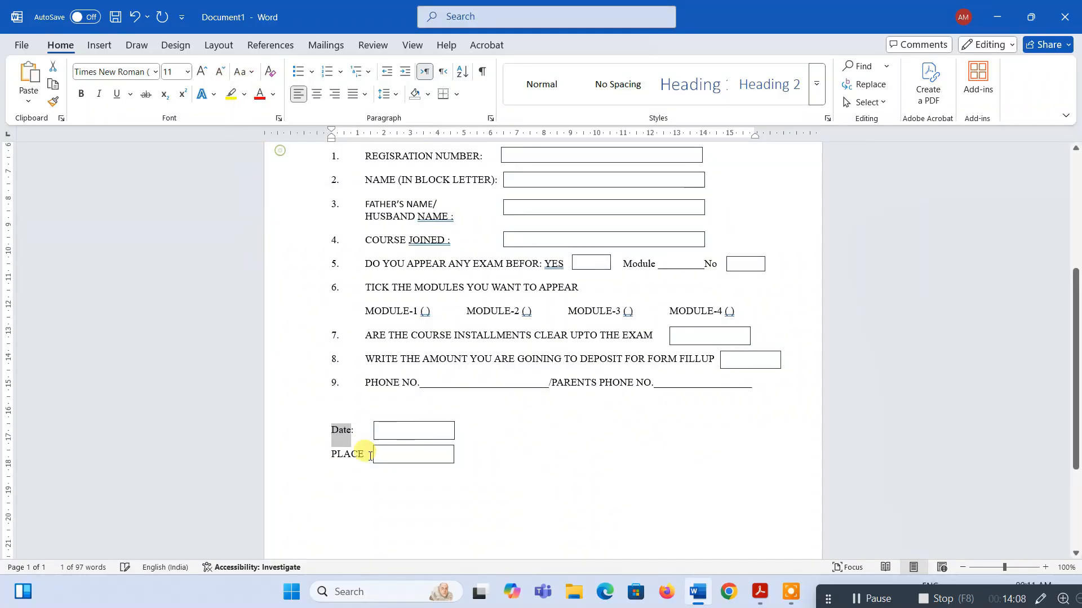
Change the word PLACE below the date label to sentence case.
double_click(340, 457)
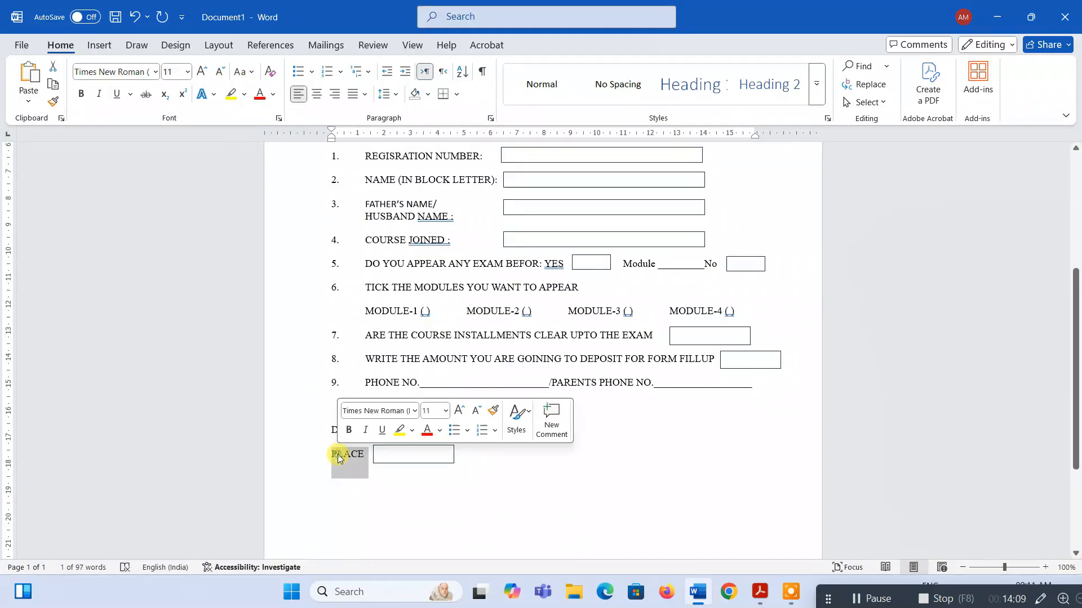
click(241, 72)
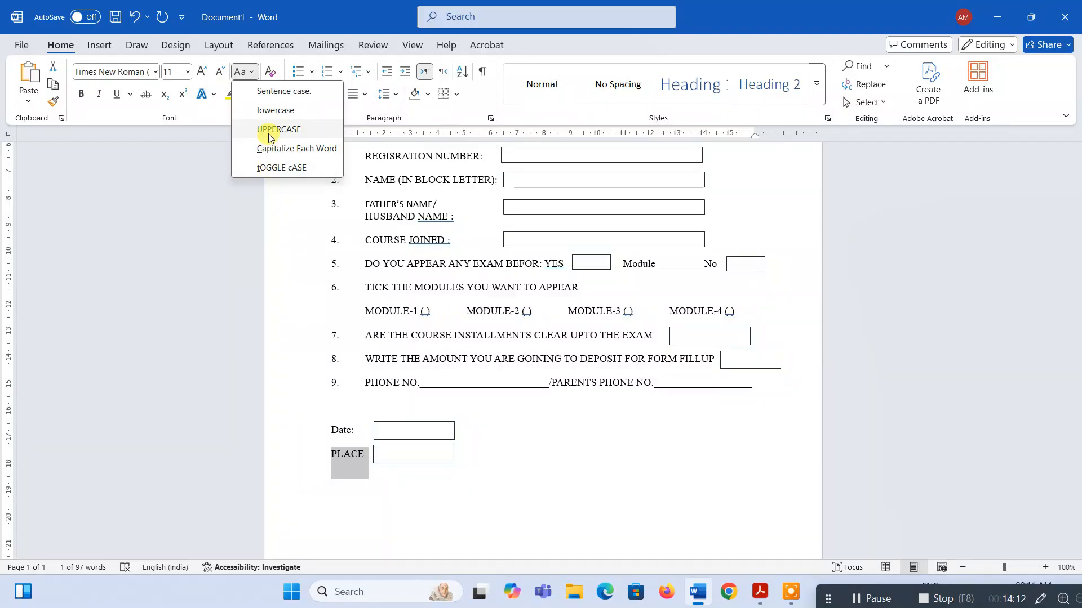
click(282, 92)
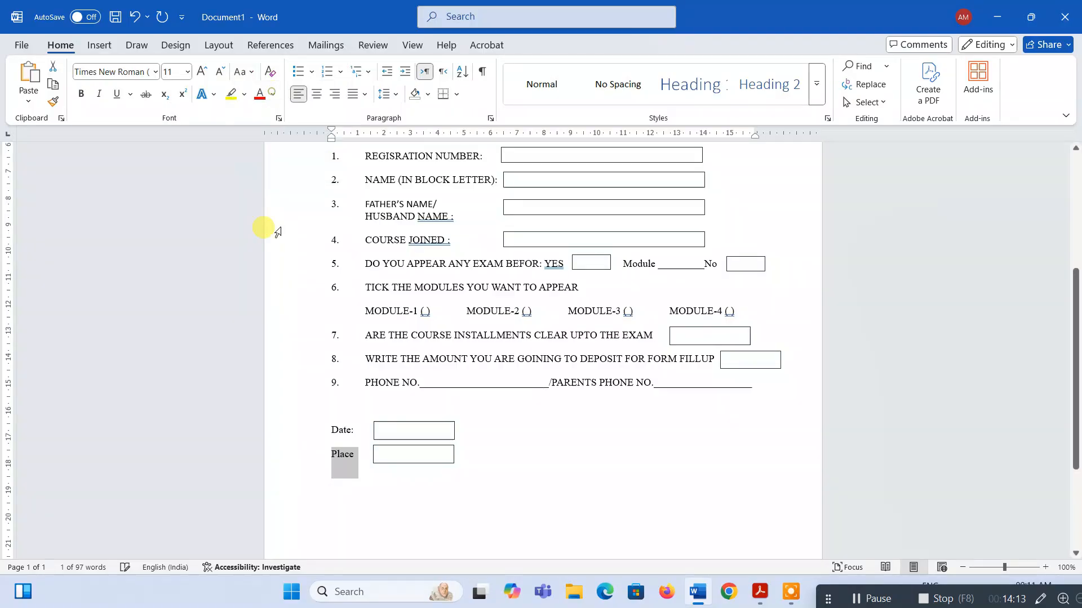
click(350, 479)
Add the label "Full Signature of the candidate" on the Place line, tabbed across the page as in the reference PDF.
key(alt+Tab)
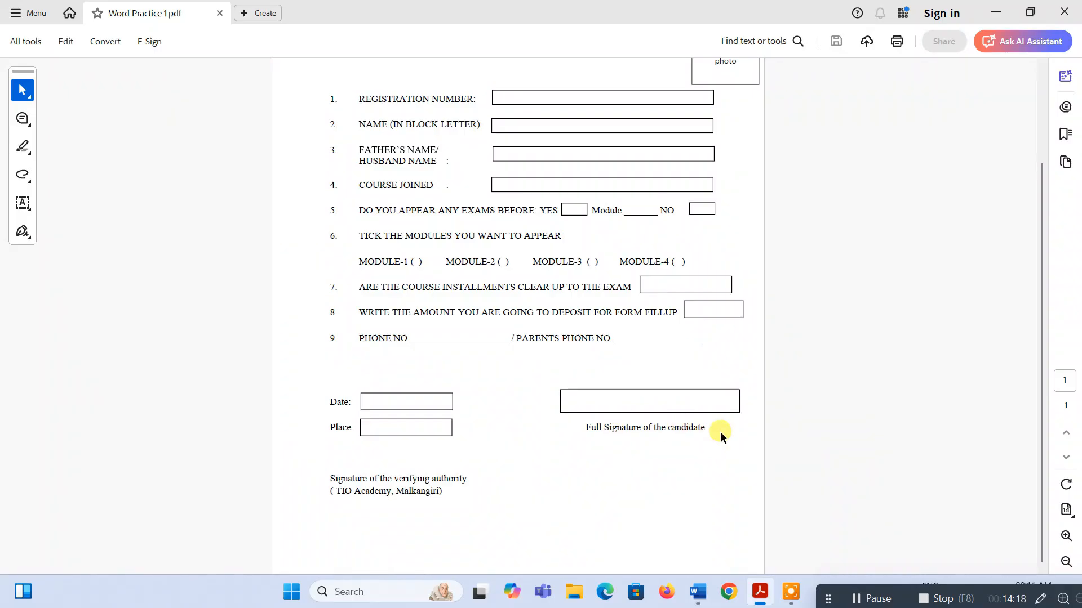
key(alt+Tab)
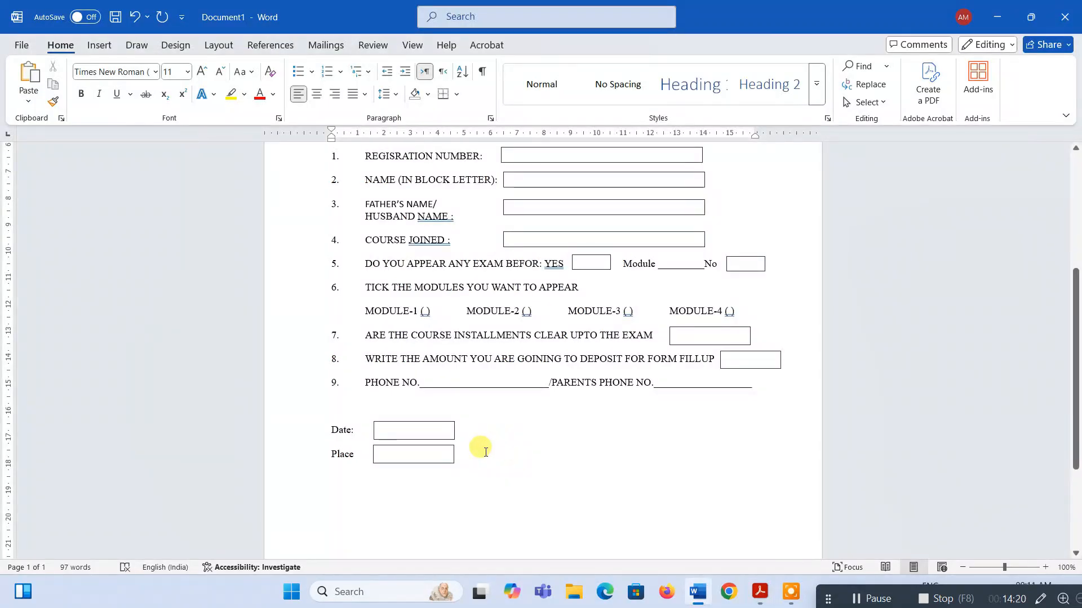
key(Right)
key(Tab)
key(Tab)
key(Tab)
key(Tab)
key(Tab)
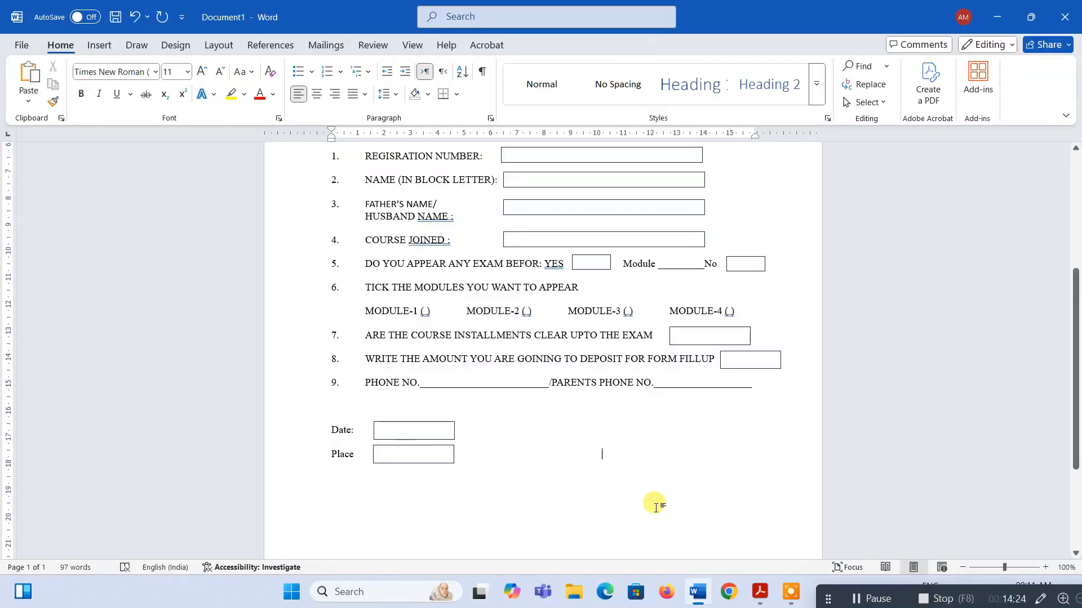
text(Fu)
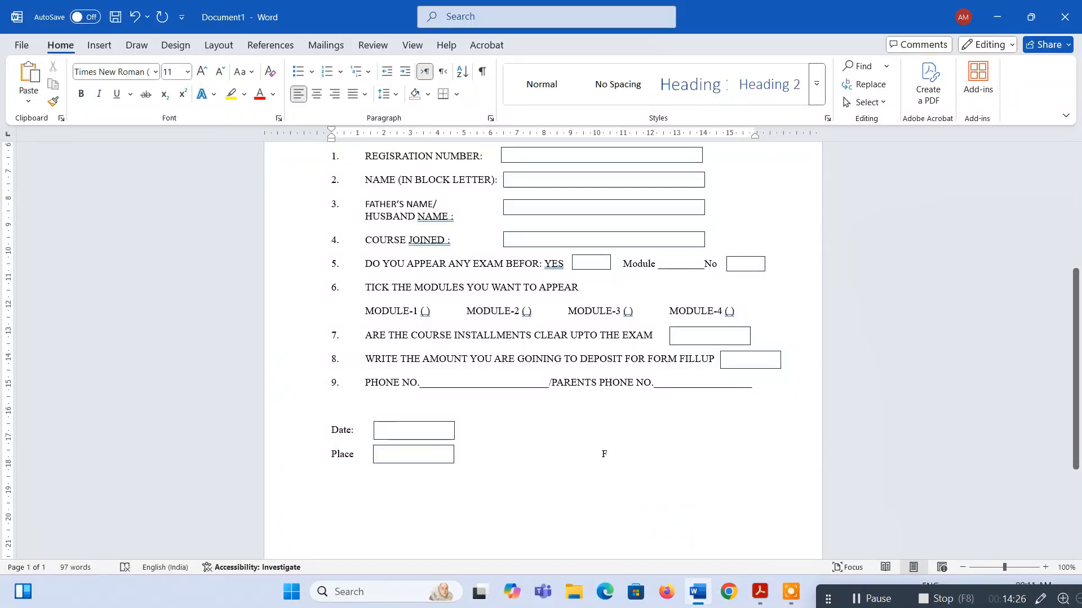
text(ll Sign)
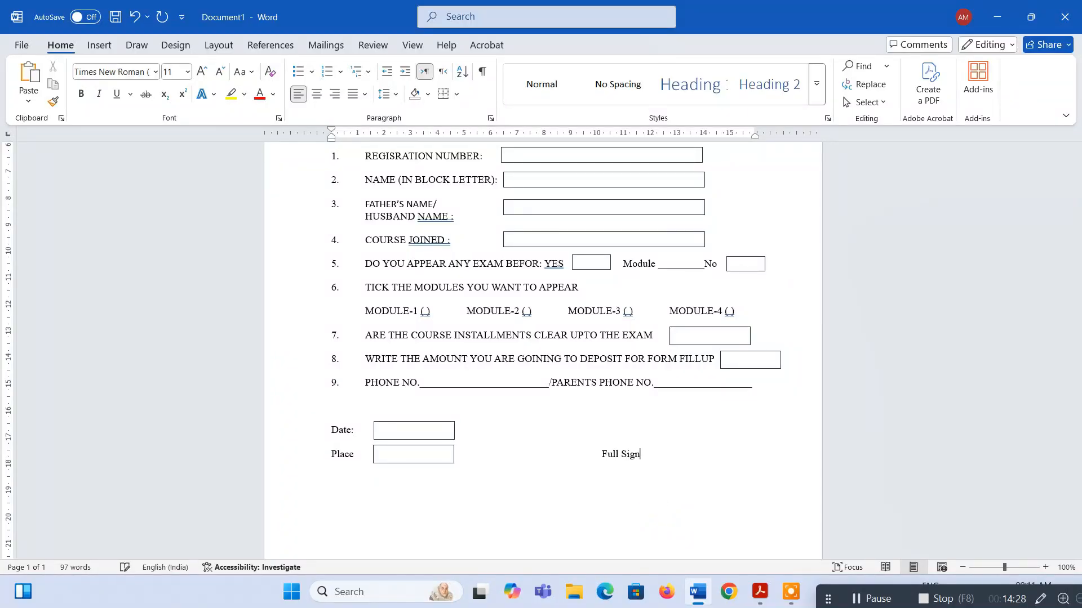
text(ature of the)
key(alt+Tab)
key(alt+Tab)
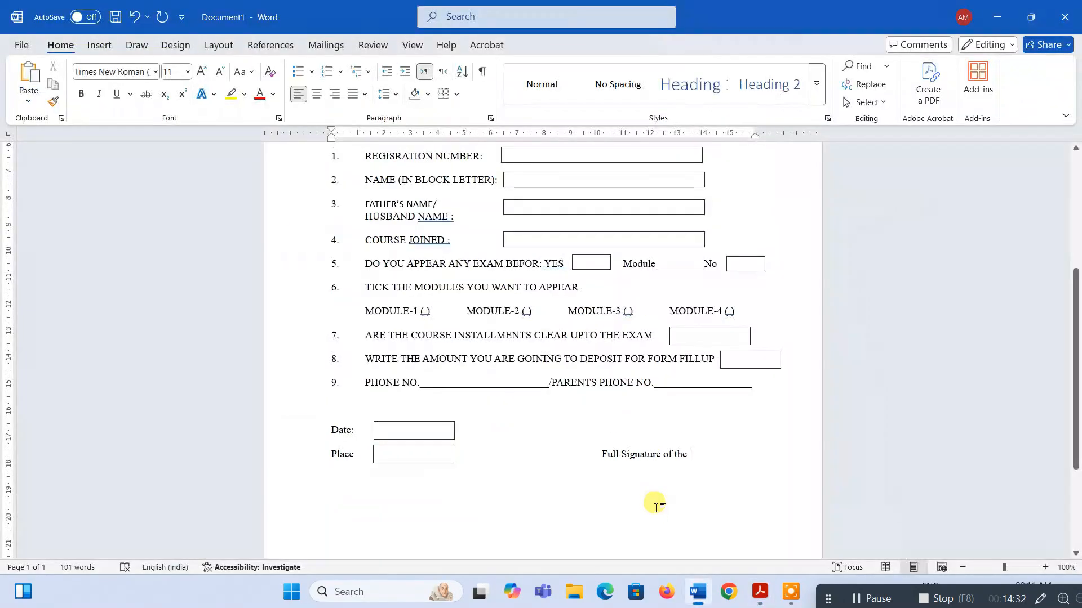
text(candidate)
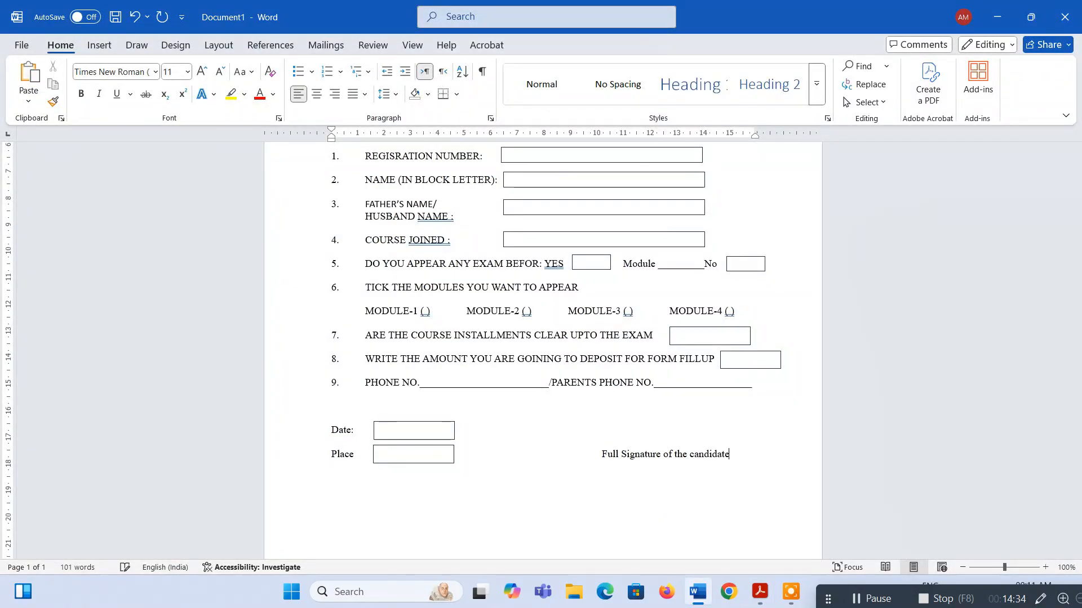
Place a copy of the seventh item's answer box above the candidate signature label and widen it on both sides to match the reference PDF.
key(alt+Tab)
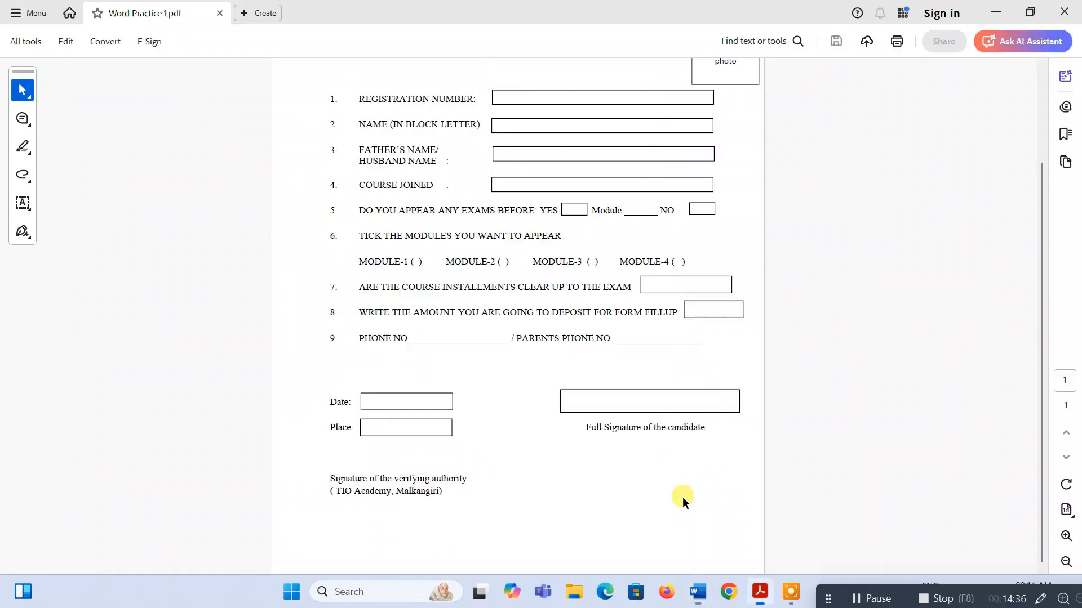
key(alt+Tab)
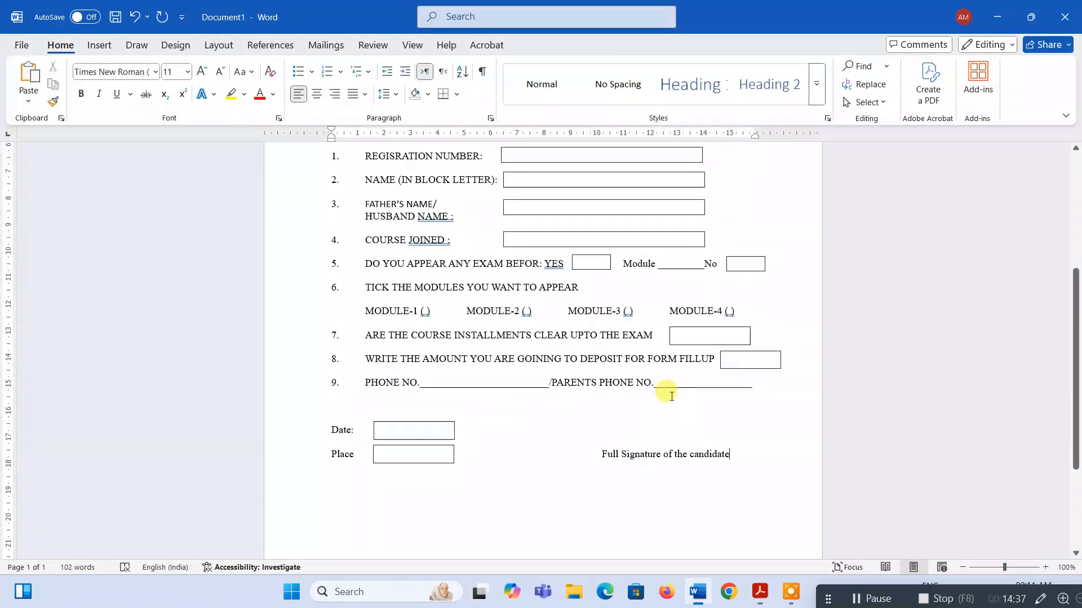
click(707, 343)
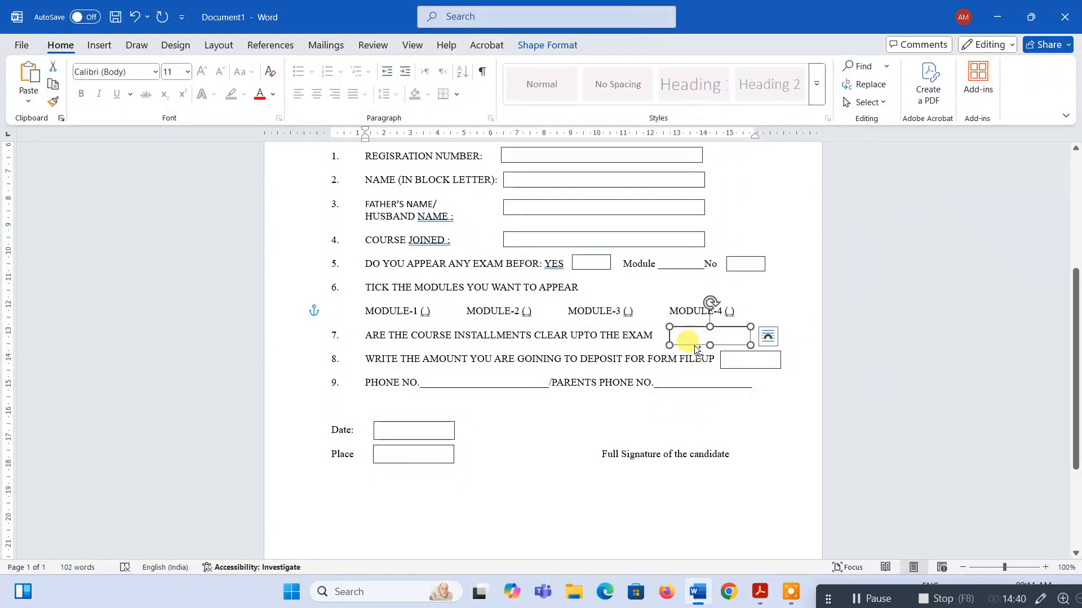
mouse_move(697, 350)
mouse_down()
mouse_move(671, 425)
mouse_move(620, 430)
mouse_move(725, 435)
mouse_up()
key(alt+Tab)
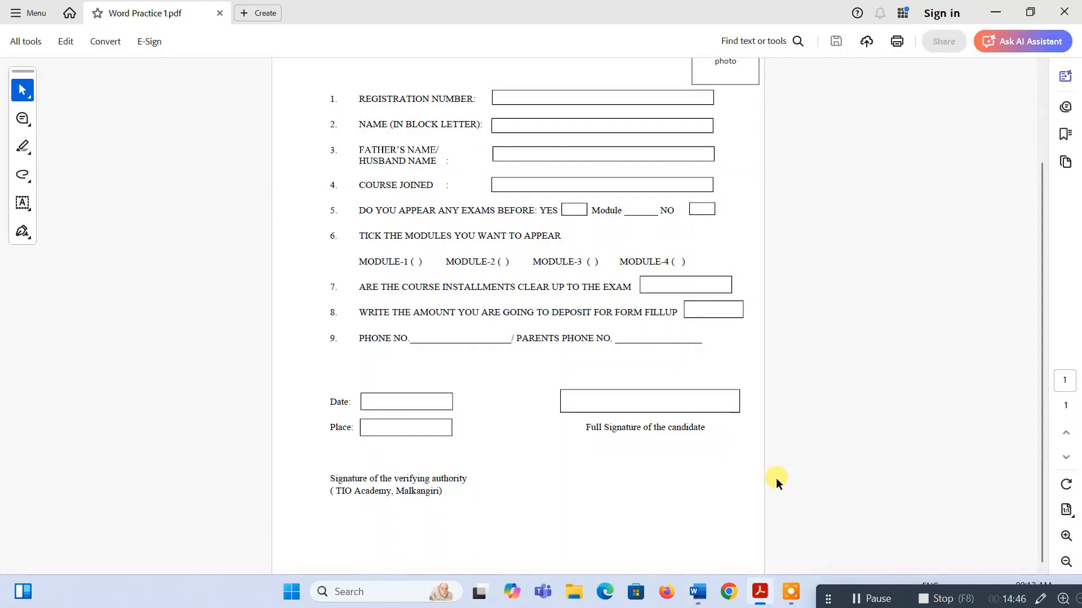
key(alt+Tab)
drag(598, 426, 574, 427)
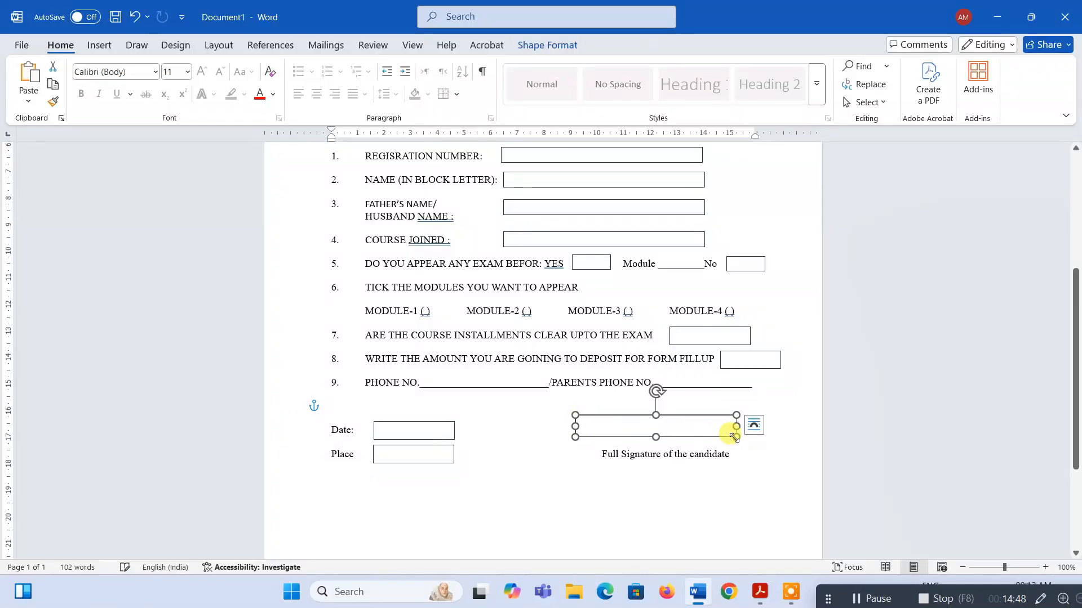
drag(738, 429, 755, 428)
click(697, 454)
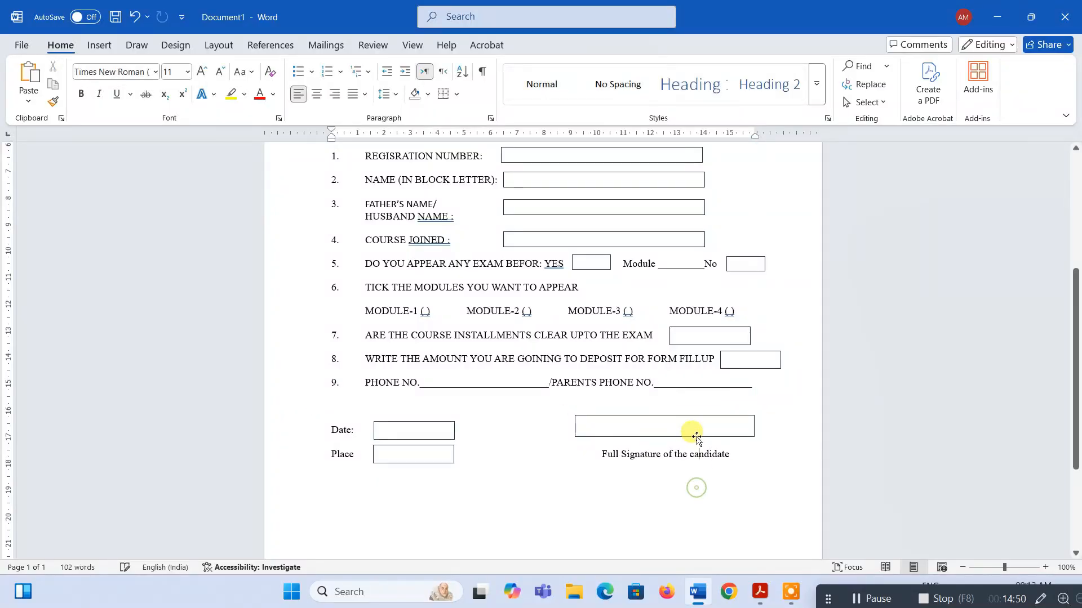
Start a new line below the candidate signature label, leaving two blank lines as a gap like in the reference PDF.
key(alt+Tab)
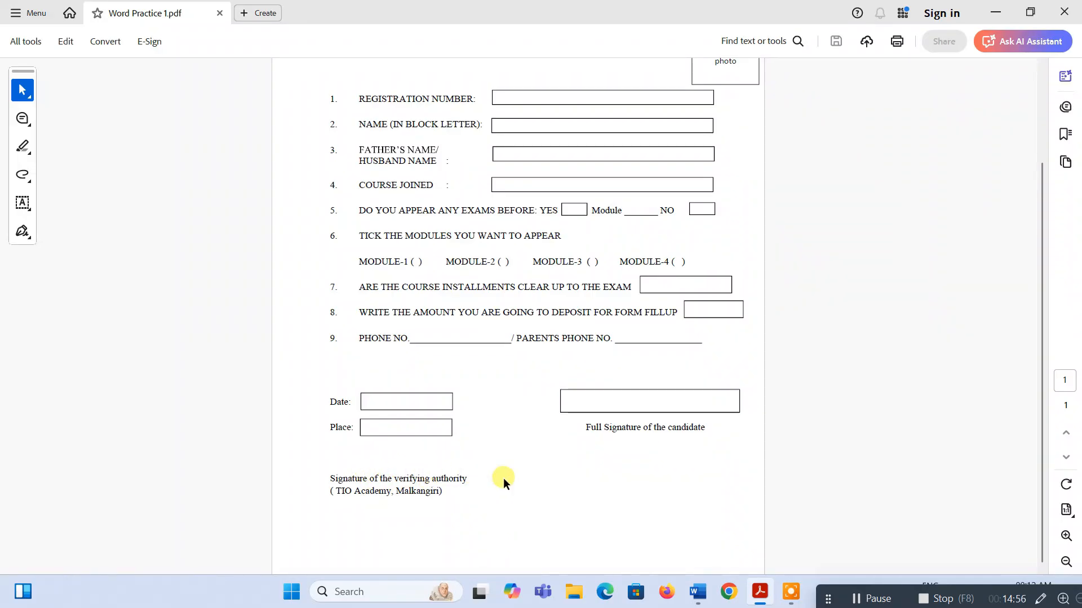
key(alt+Tab)
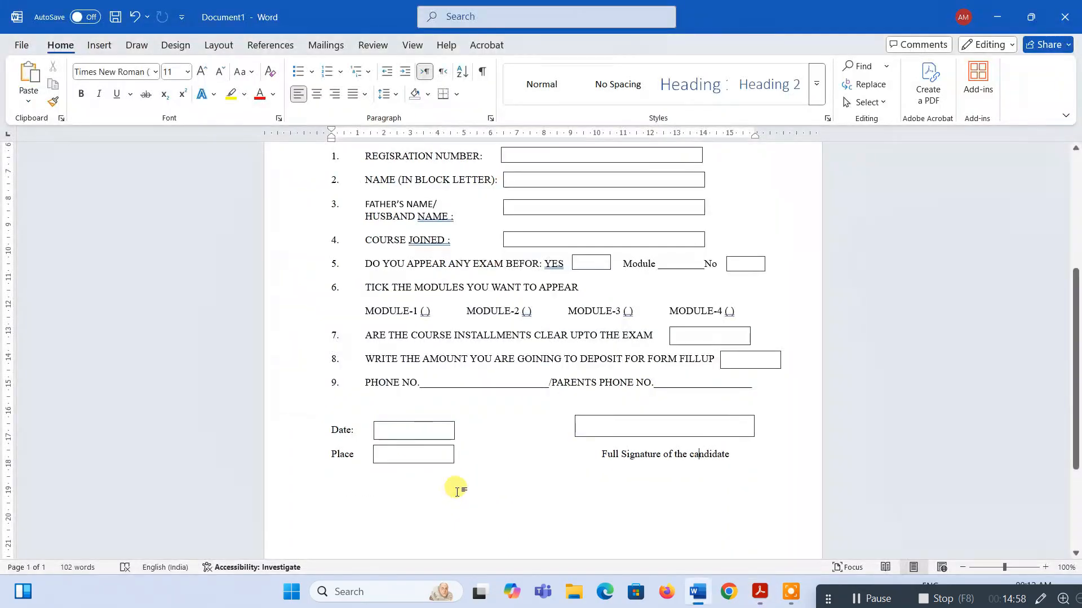
scroll(454, 490, down, 3)
click(498, 379)
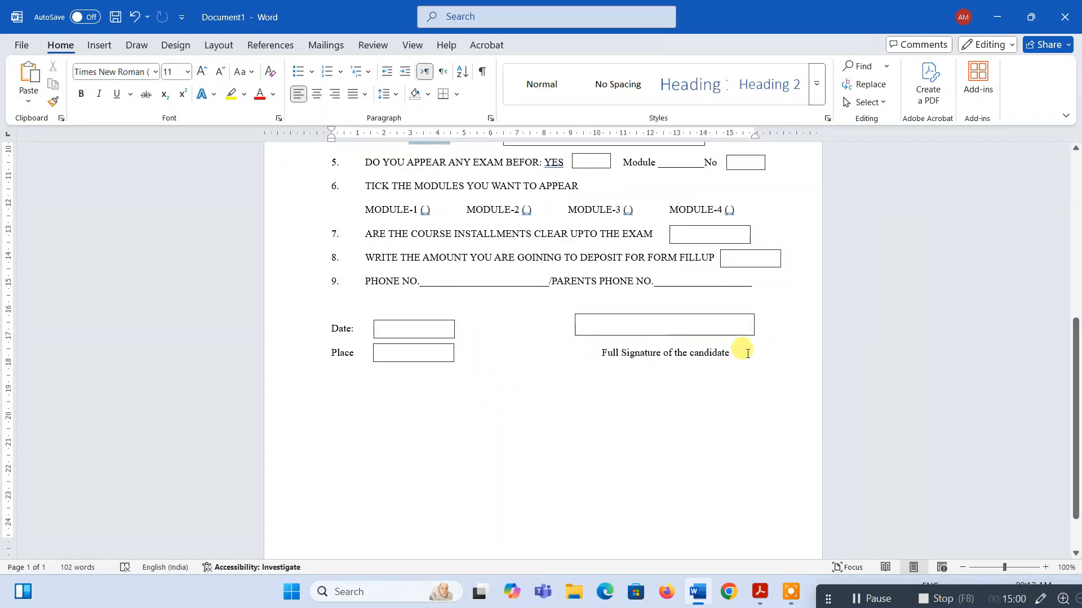
key(Return)
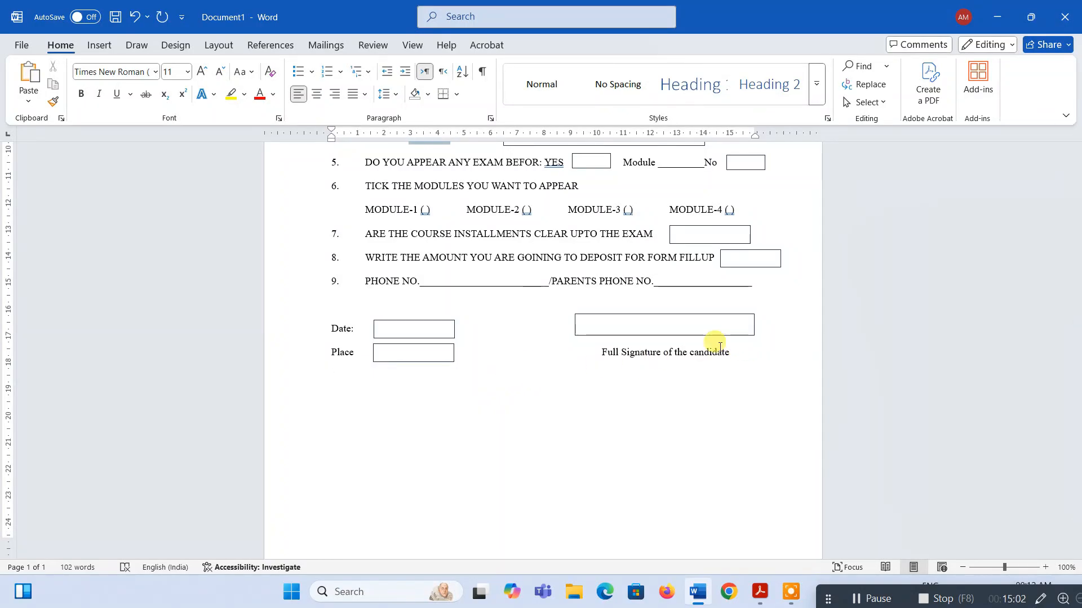
key(alt+Tab)
key(alt+Tab)
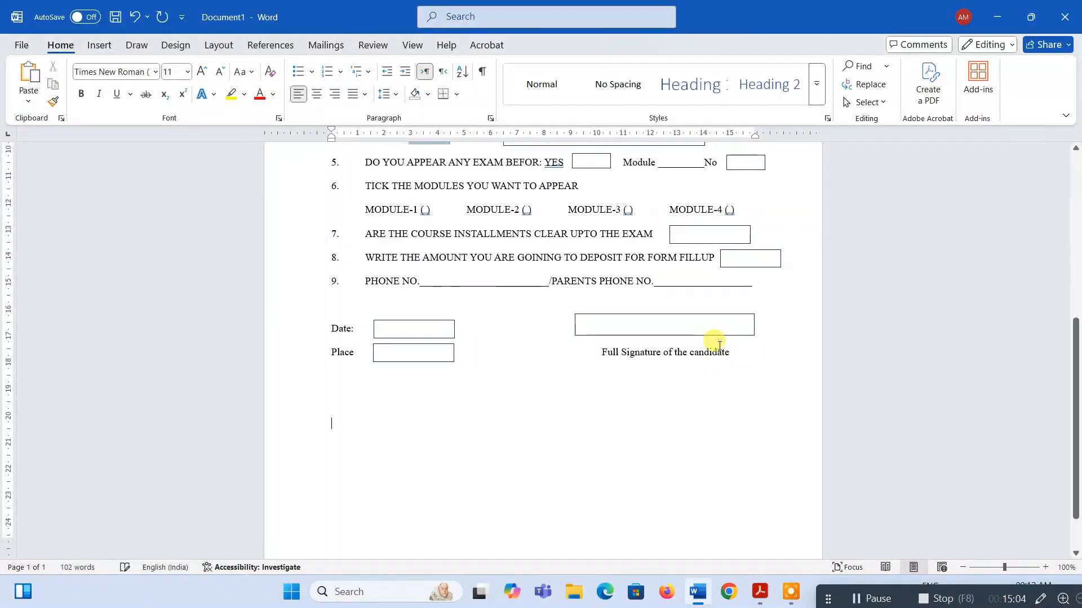
Enter "Signature of the verifying authority" on the new line, following the wording of the reference PDF.
key(alt+Tab)
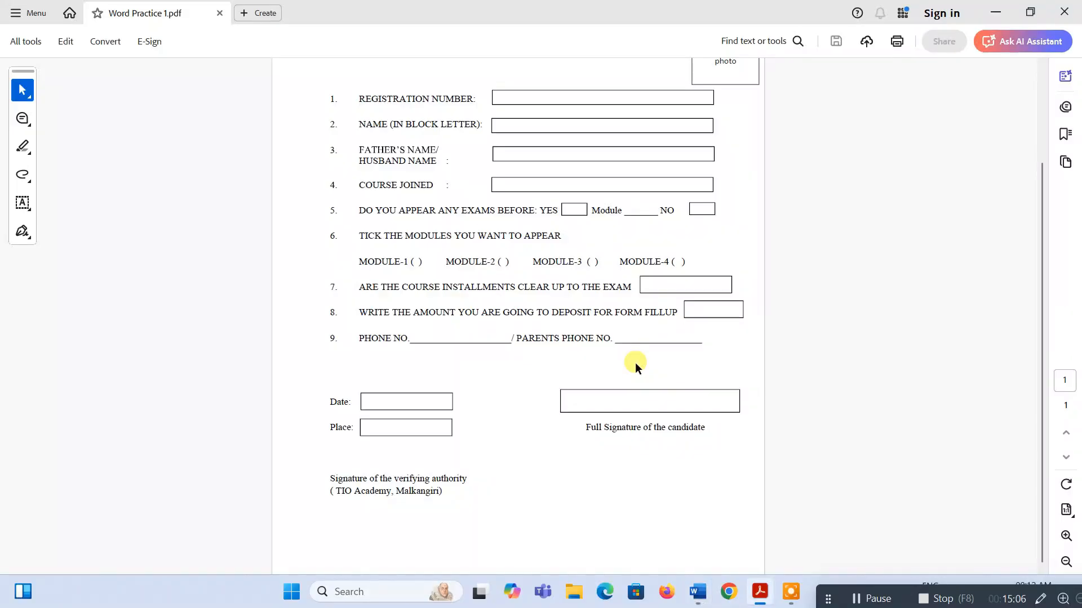
key(alt+Tab)
text(S)
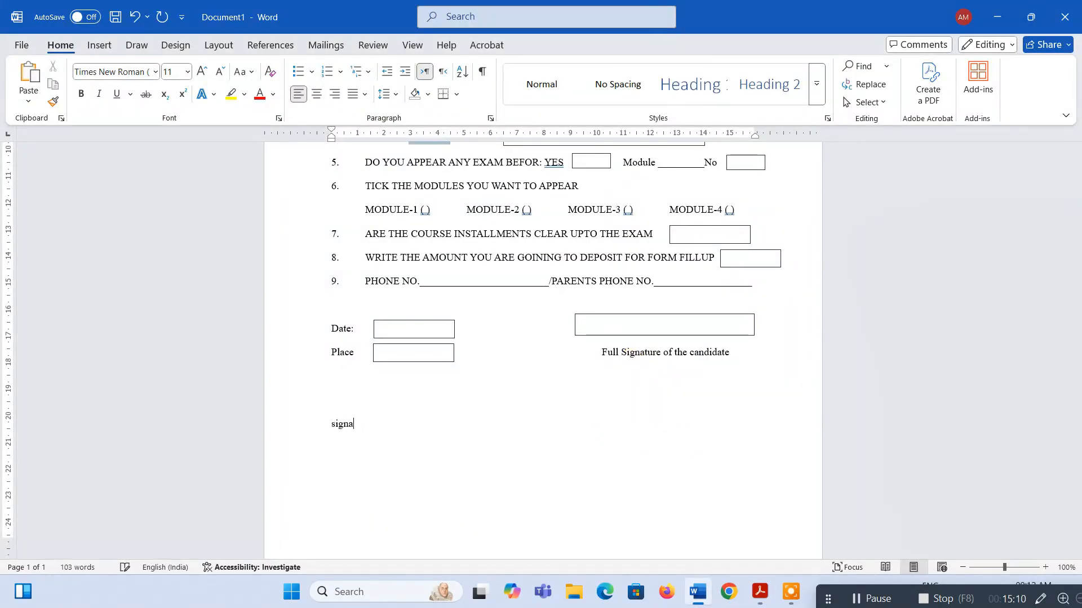
text(ignature of the)
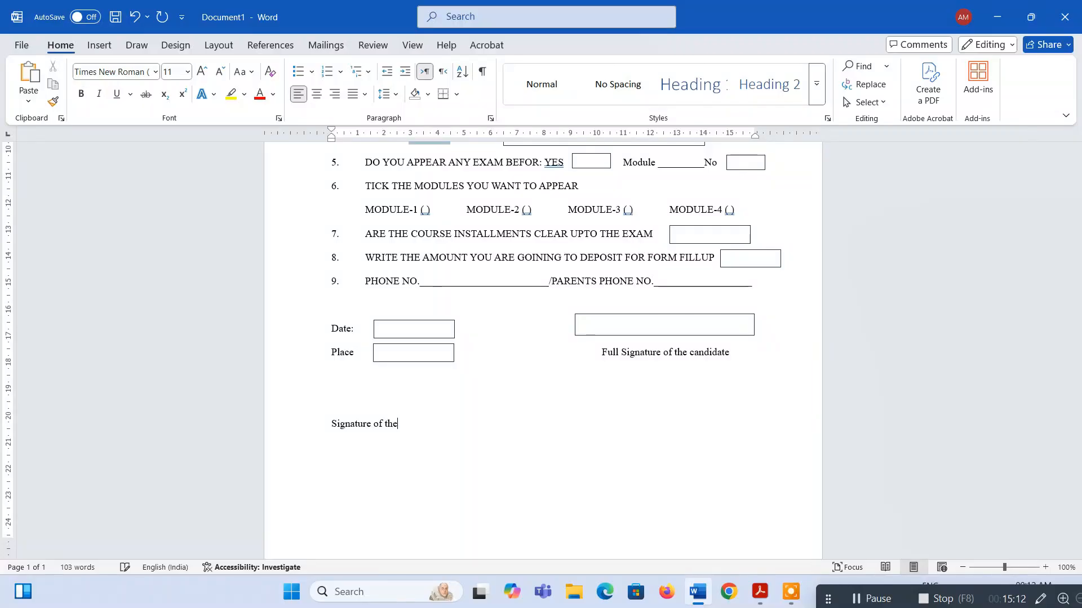
key(alt+Tab)
key(alt+Tab)
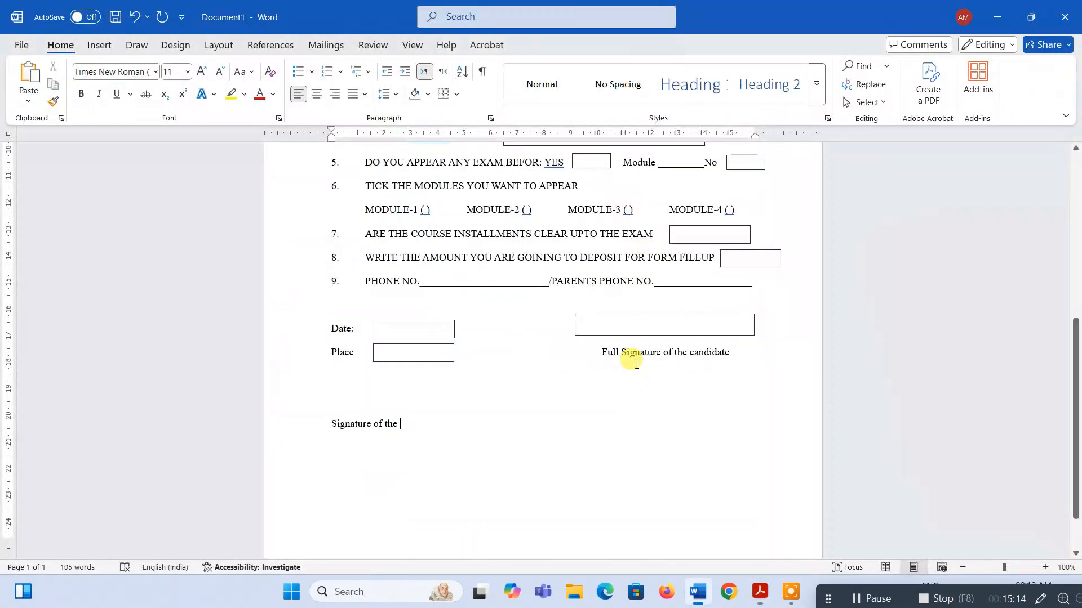
text(verifying)
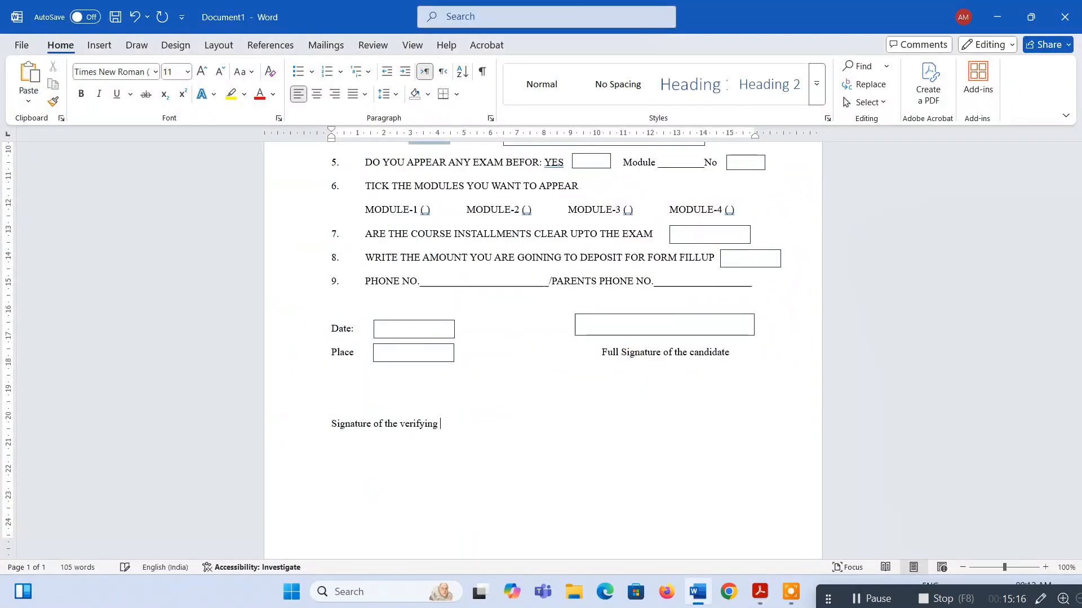
key(alt+Tab)
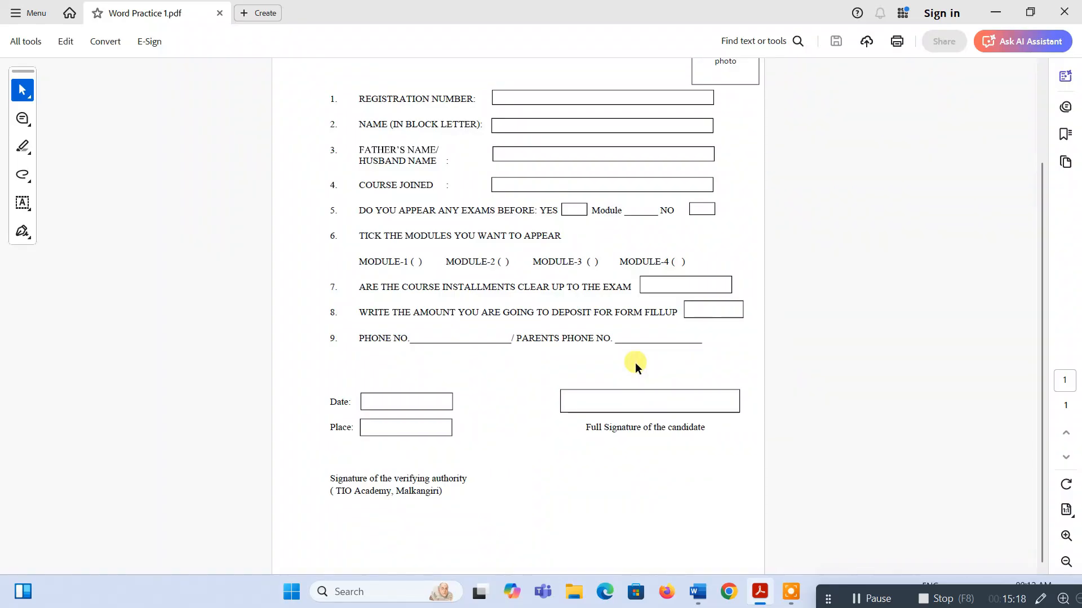
key(alt+Tab)
text(au)
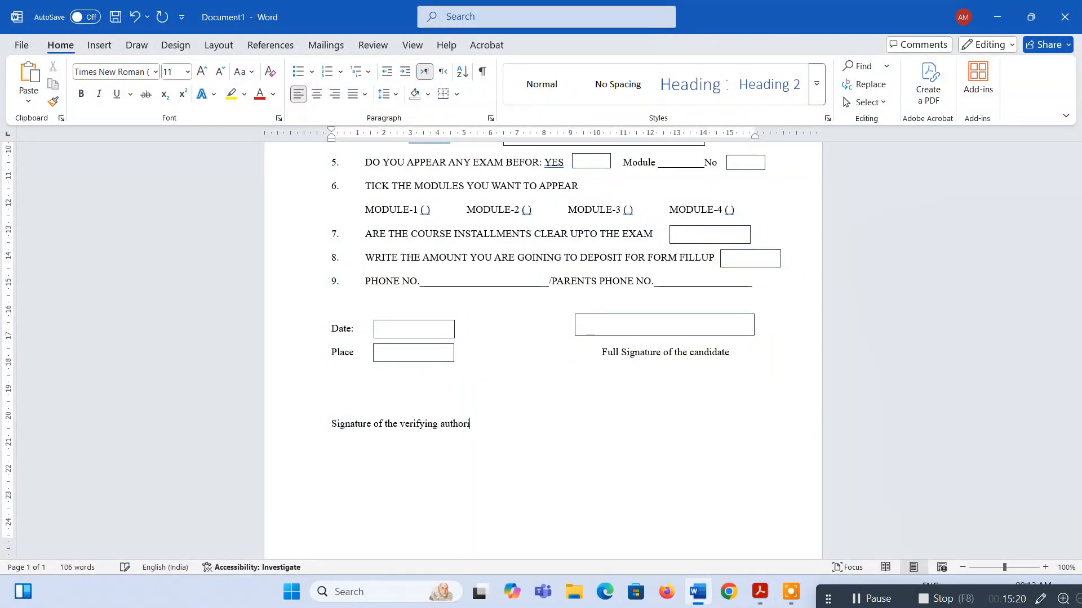
Add "(TIO academy,Malkangiri)" on the line below the verifying authority label, checking it against the reference PDF.
key(alt+Tab)
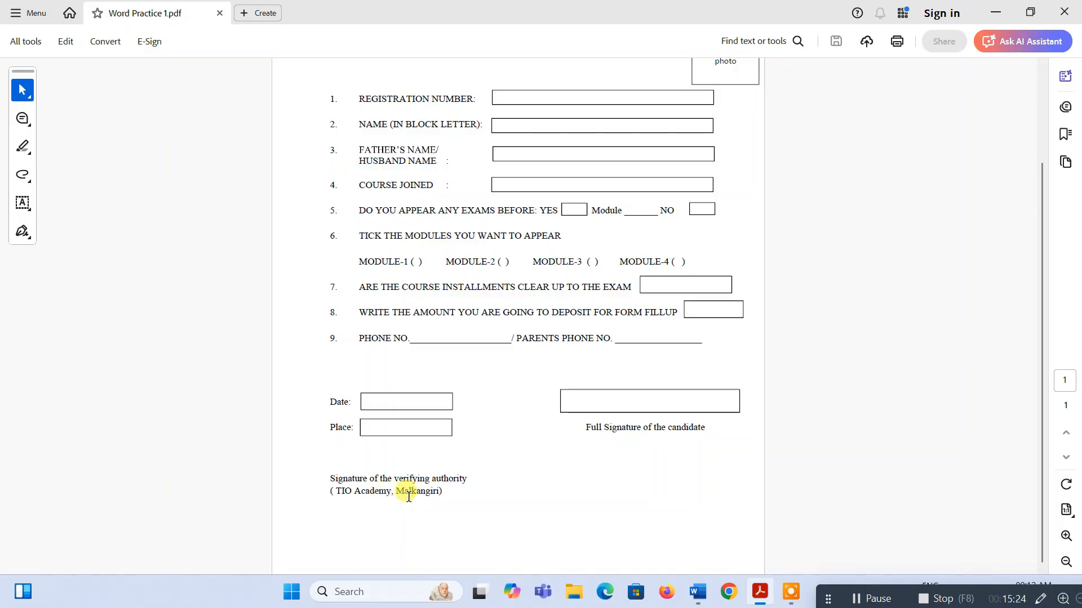
key(alt+Tab)
text(()
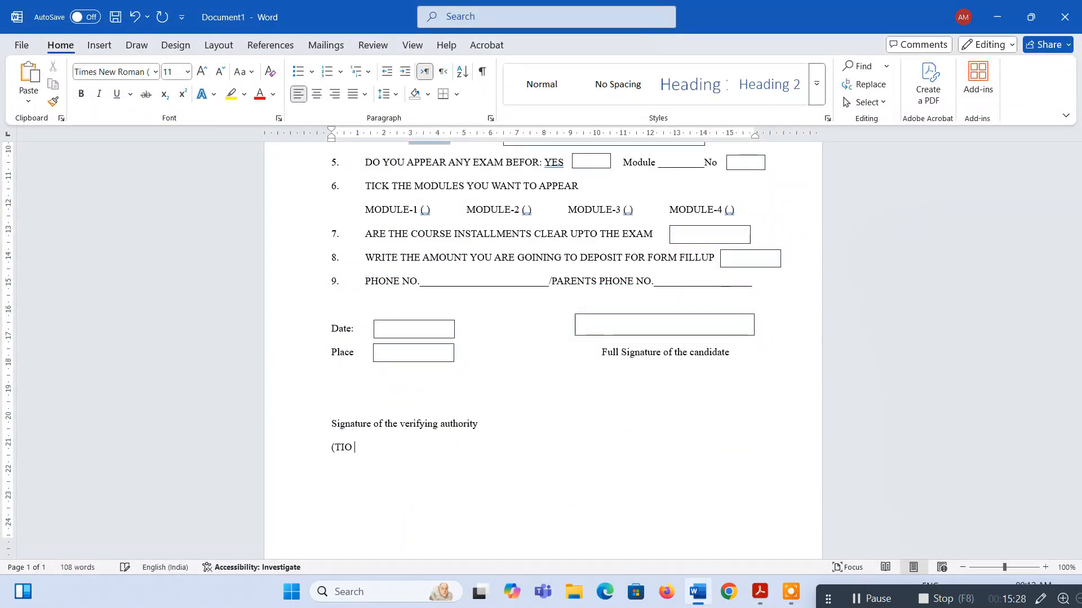
text(TIO academy,ma)
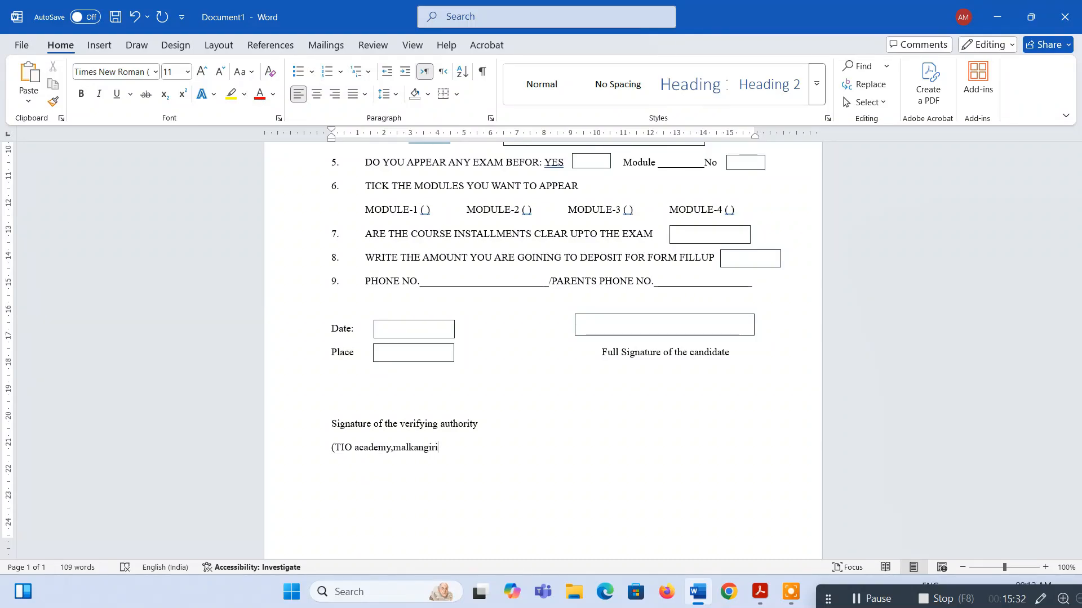
click(760, 591)
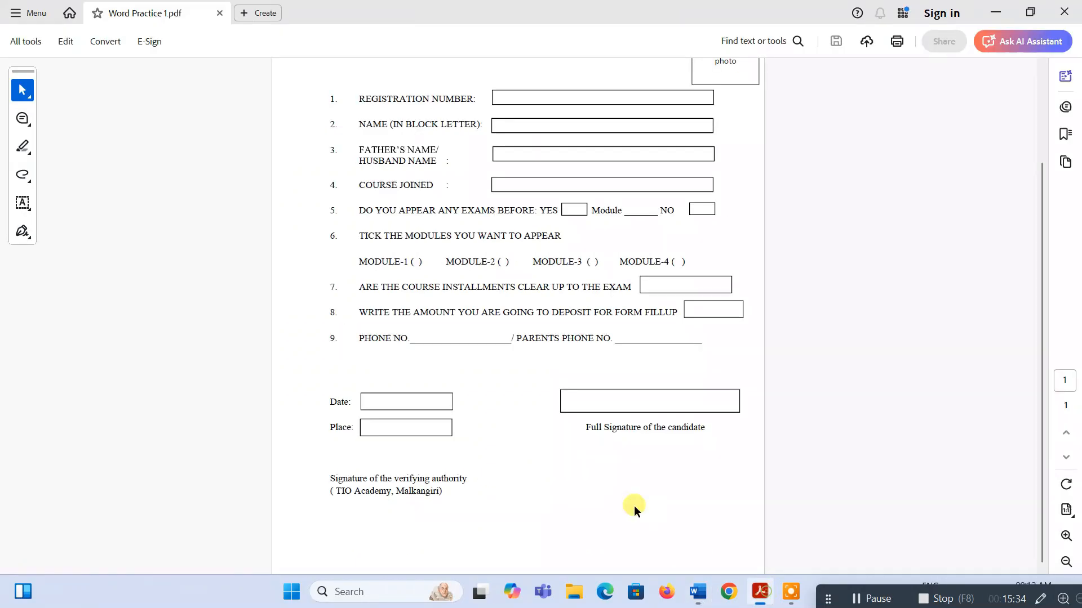
click(698, 595)
Remove the space after the two verifying authority lines and set their line spacing to 1.0.
drag(456, 451, 321, 413)
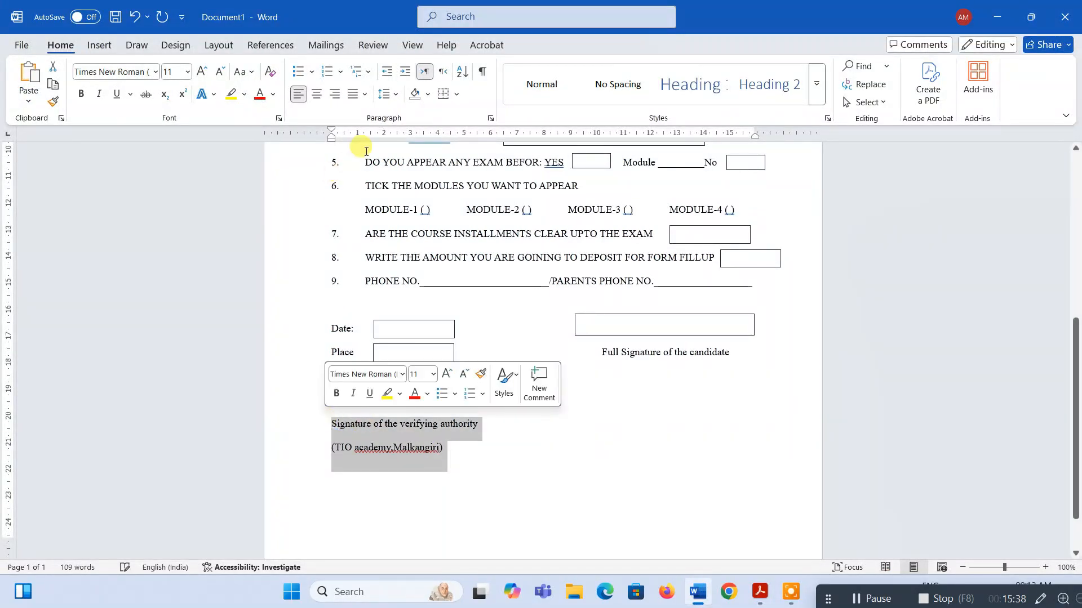
click(386, 94)
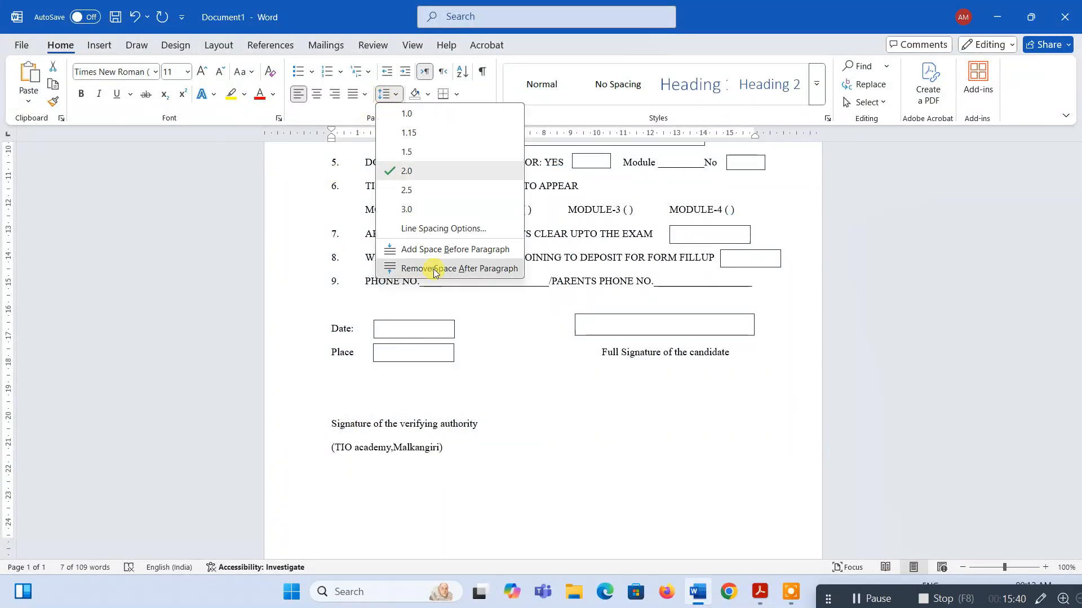
click(436, 269)
click(386, 94)
click(405, 112)
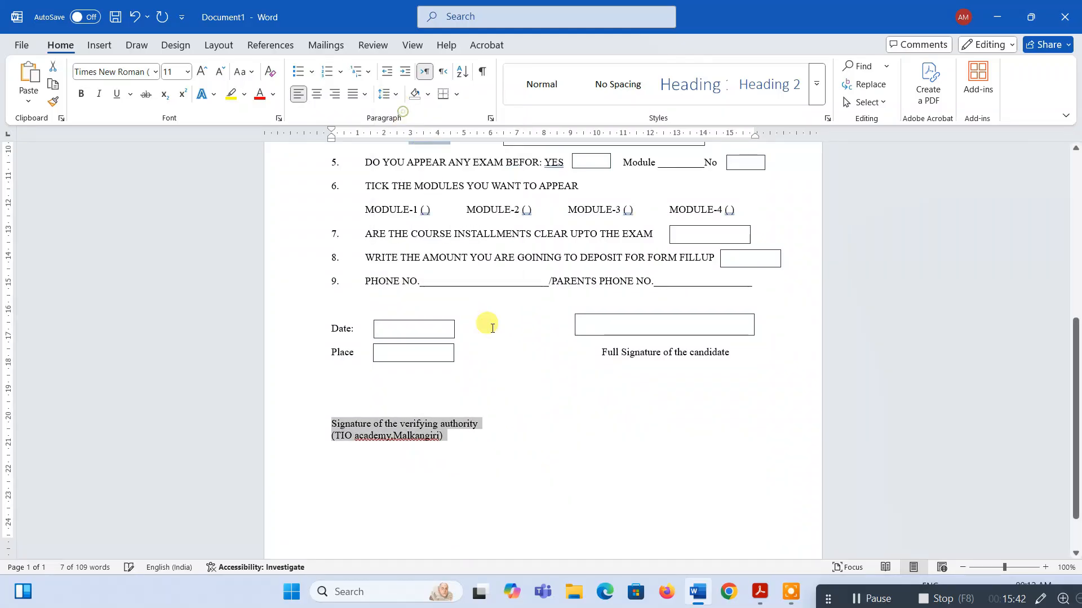
Insert a space after the comma in the academy line so it reads "(TIO academy, Malkangiri)".
click(510, 431)
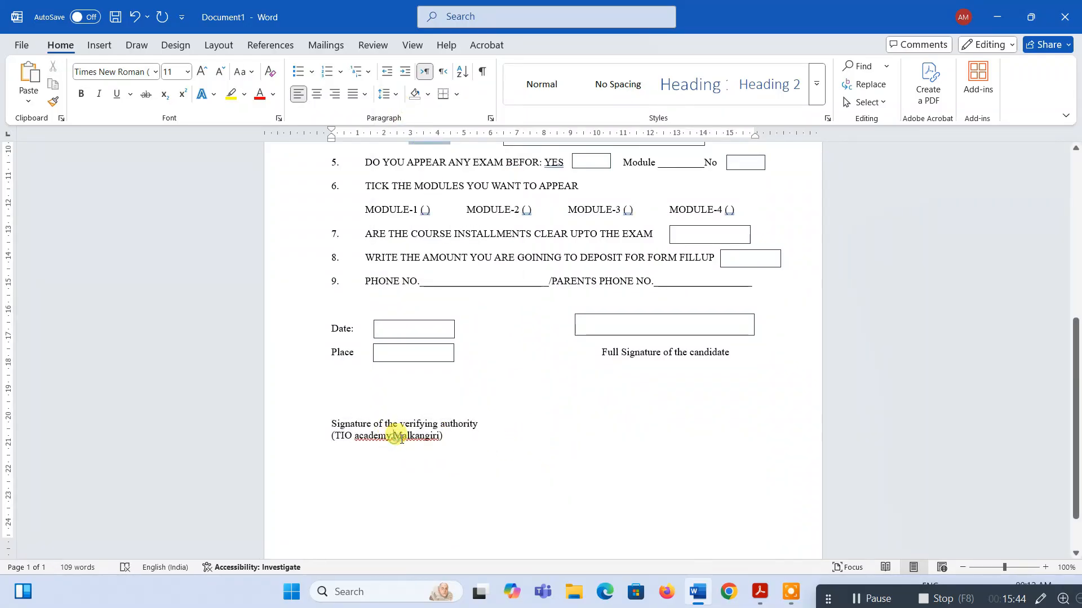
scroll(510, 434, up, 5)
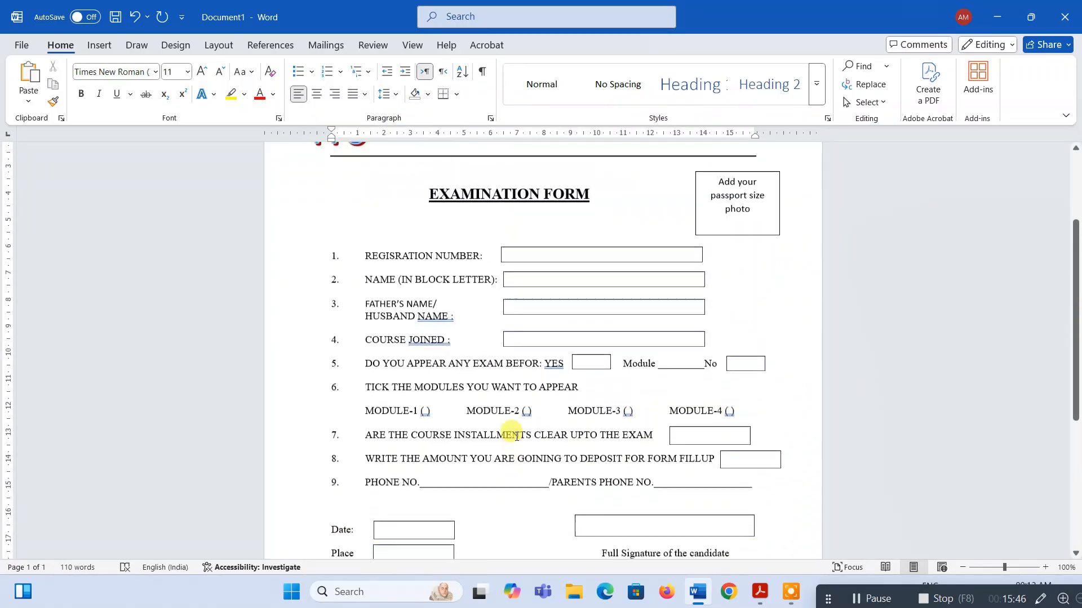
scroll(523, 432, down, 5)
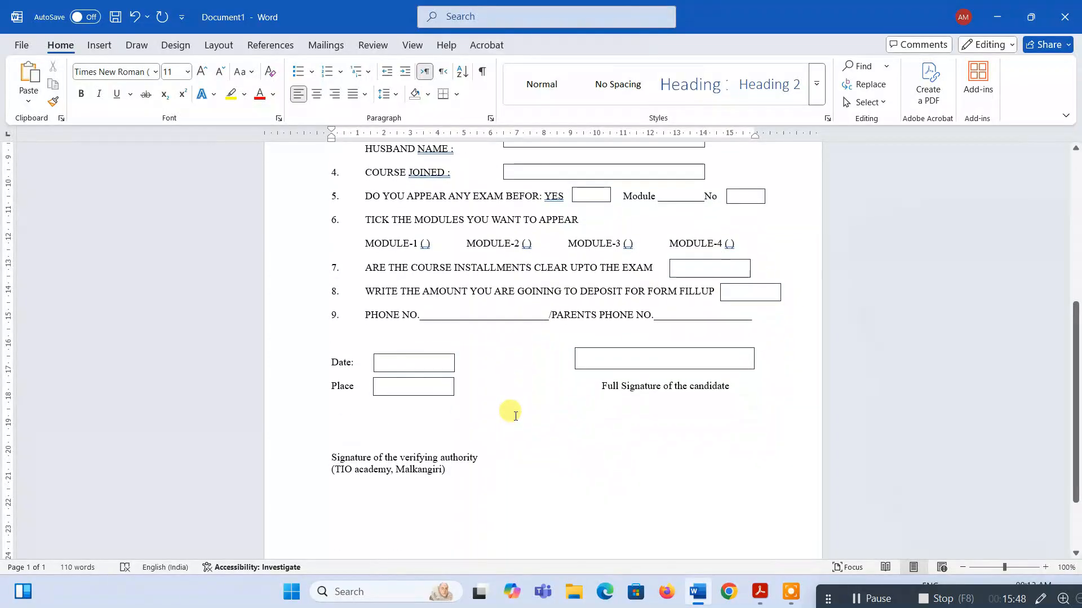
Compare the form with the Word Practice 1 PDF, then review its header text, TIO logo, title and numbered fields in Word.
click(759, 592)
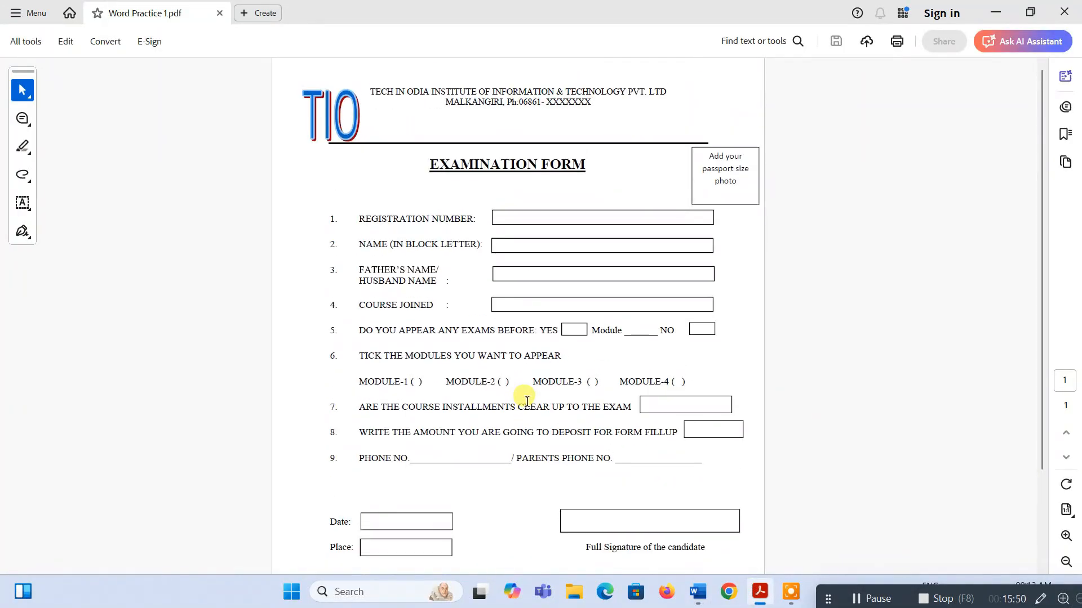
scroll(527, 401, down, 2)
scroll(567, 445, up, 2)
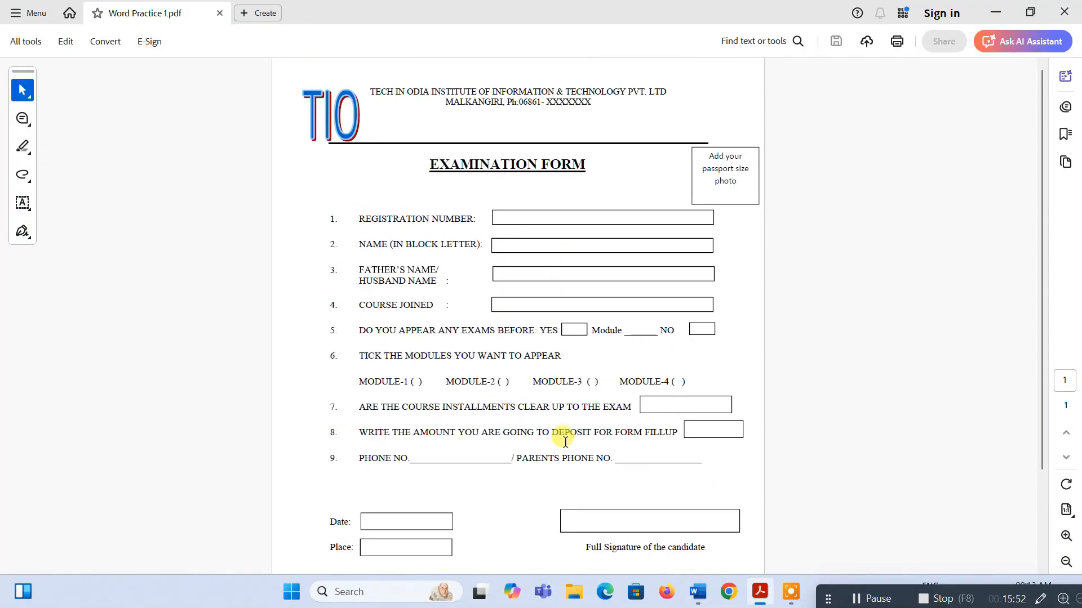
click(698, 594)
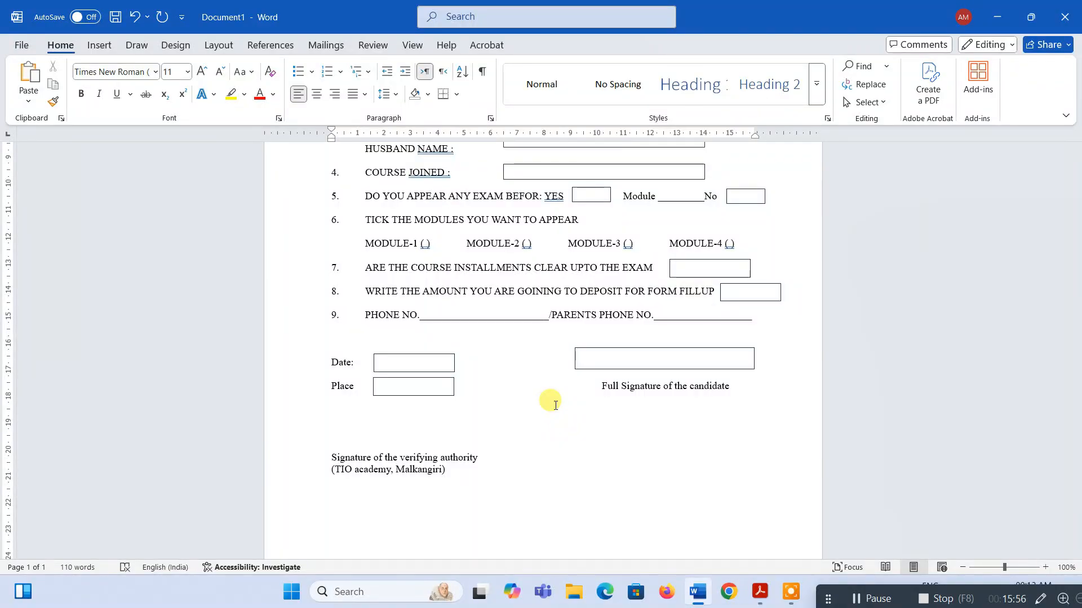
scroll(550, 411, up, 8)
scroll(620, 343, down, 3)
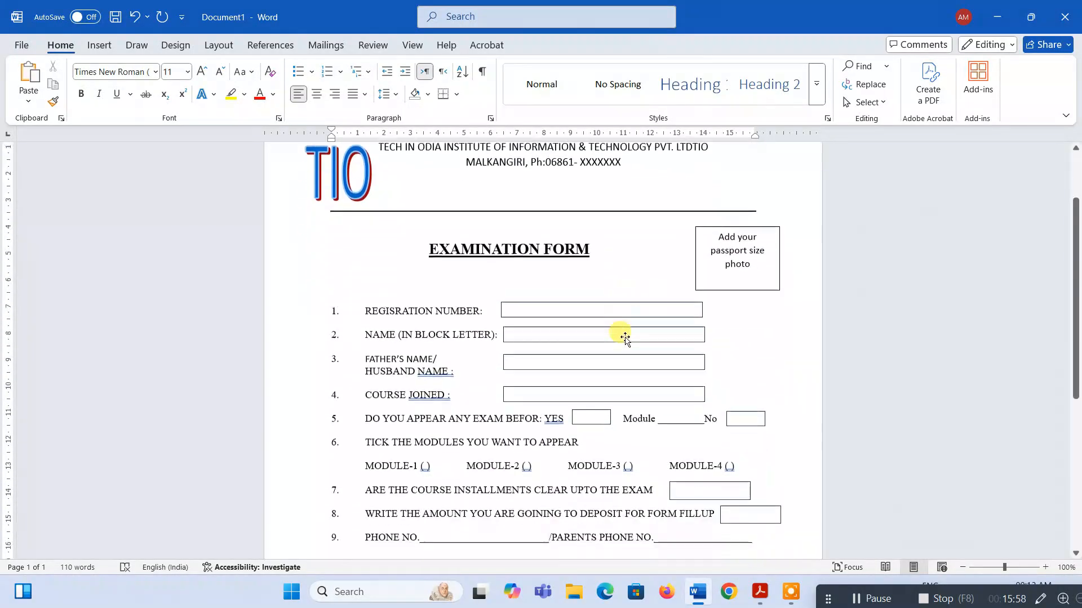
scroll(616, 334, up, 3)
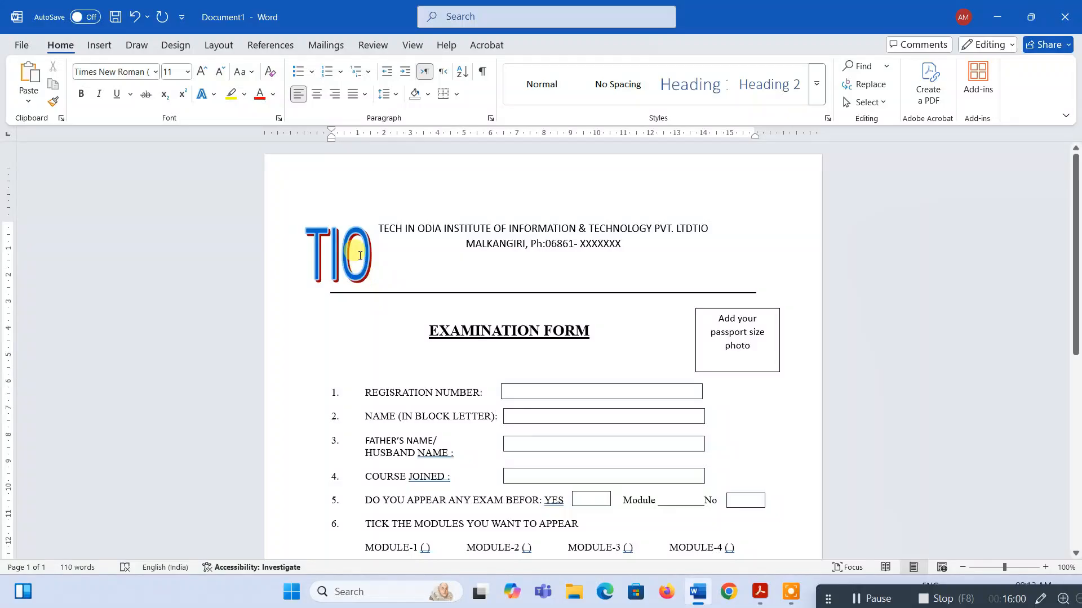
drag(635, 243, 420, 228)
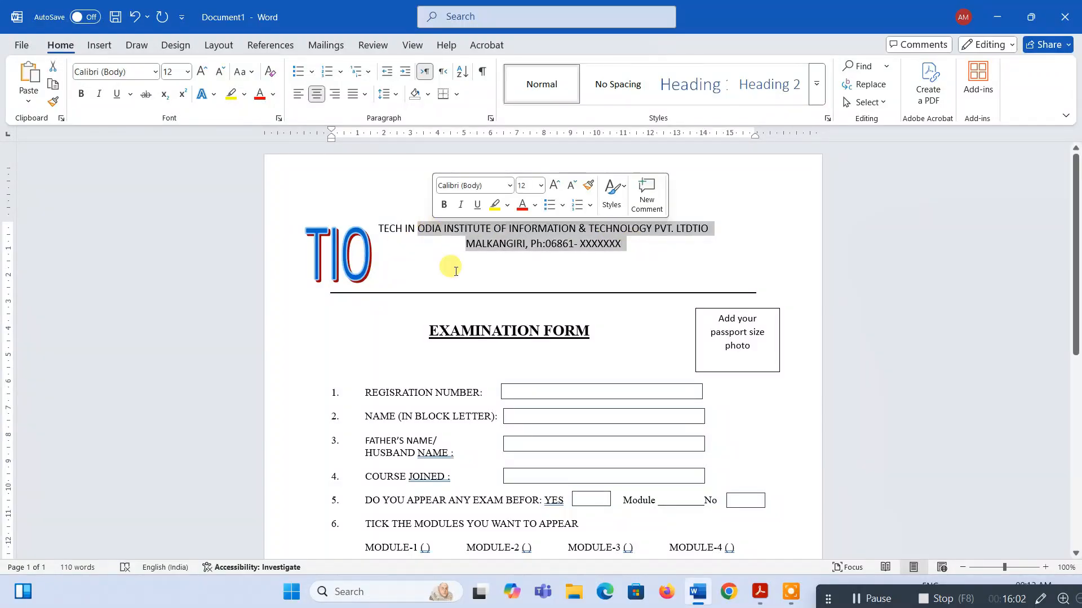
click(446, 244)
scroll(385, 250, down, 1)
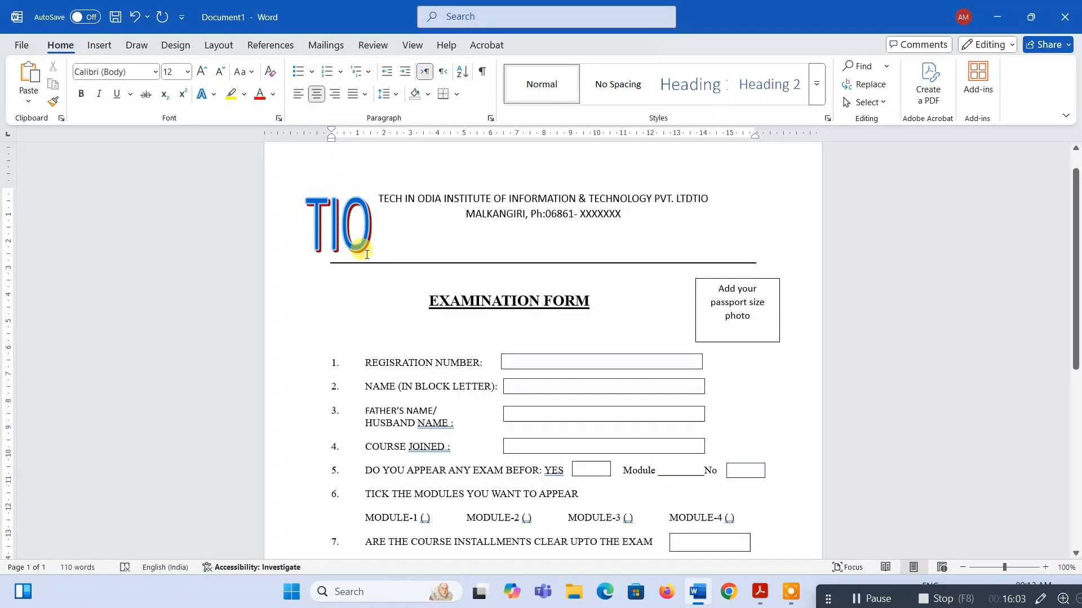
click(346, 227)
click(579, 278)
scroll(571, 251, down, 2)
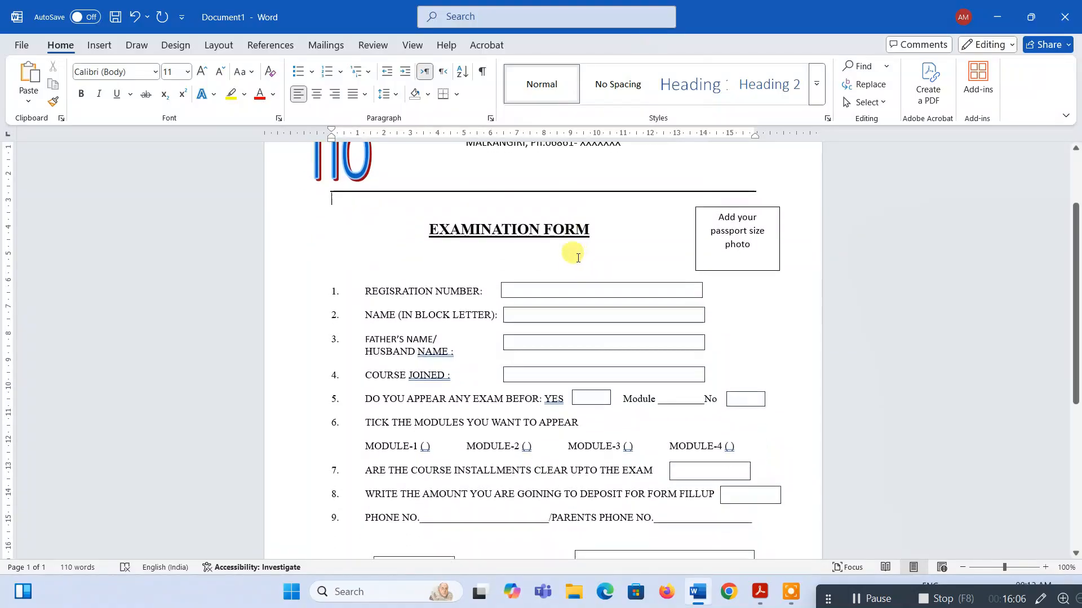
scroll(576, 220, up, 1)
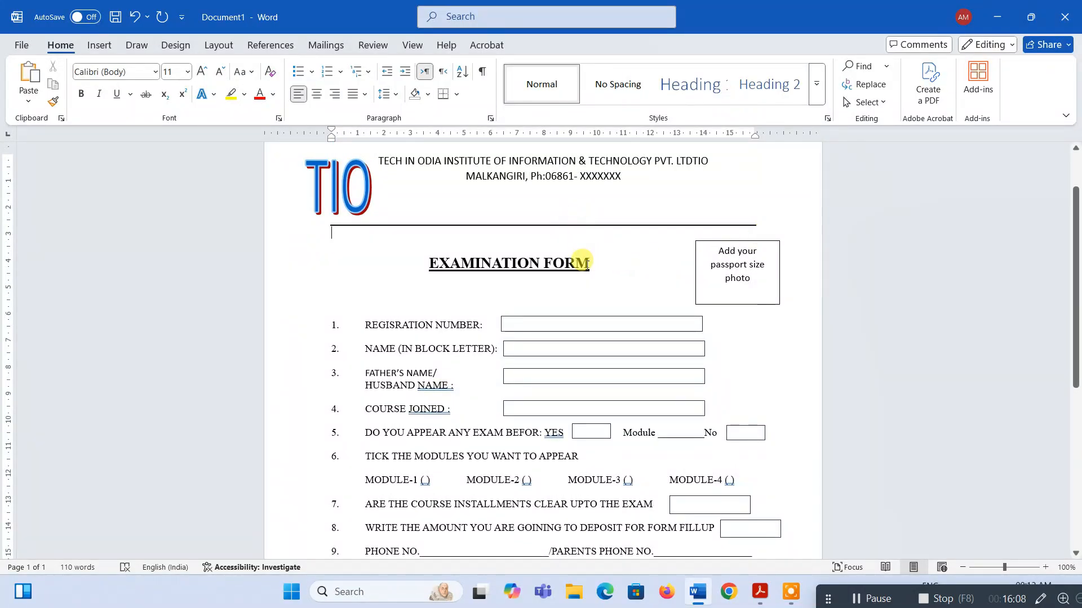